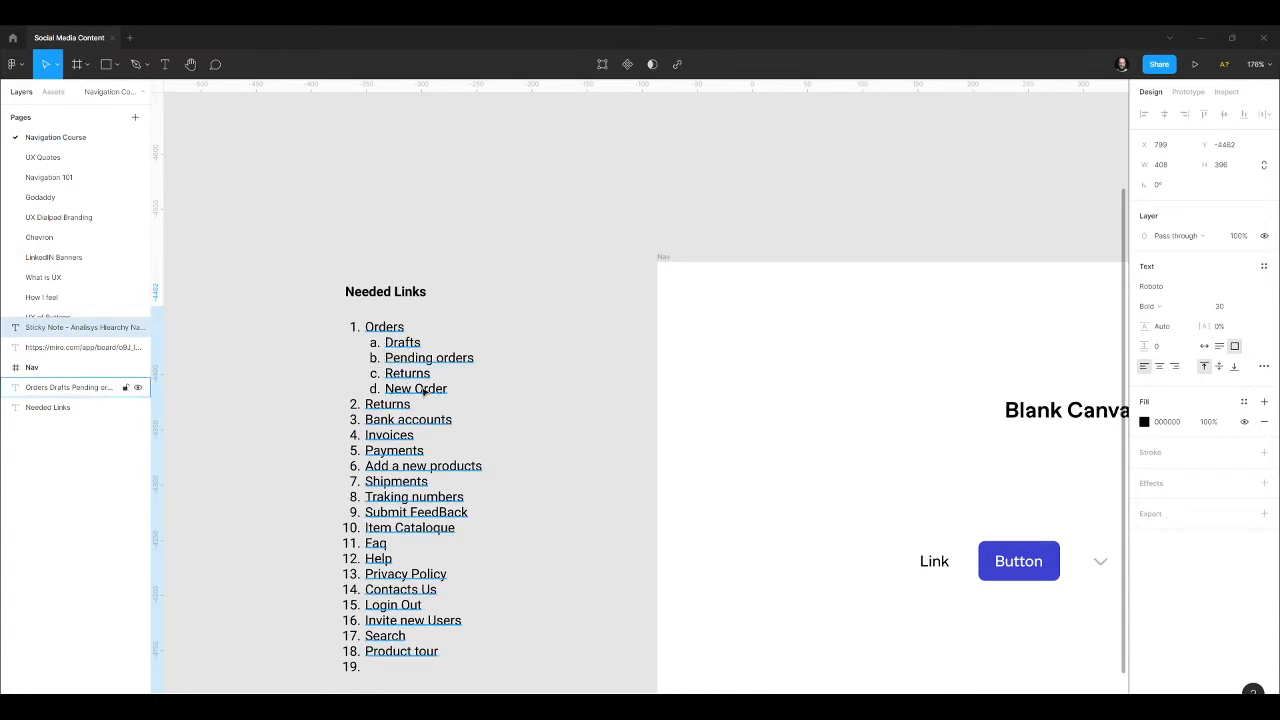
Delete the Returns sub-item under Orders in the Needed Links list, including its empty lettered line.
{"action": "scroll", "coordinate": [408, 398], "scroll_direction": "down", "scroll_amount": 1}
{"action": "scroll", "coordinate": [408, 398], "scroll_direction": "down", "scroll_amount": 3}
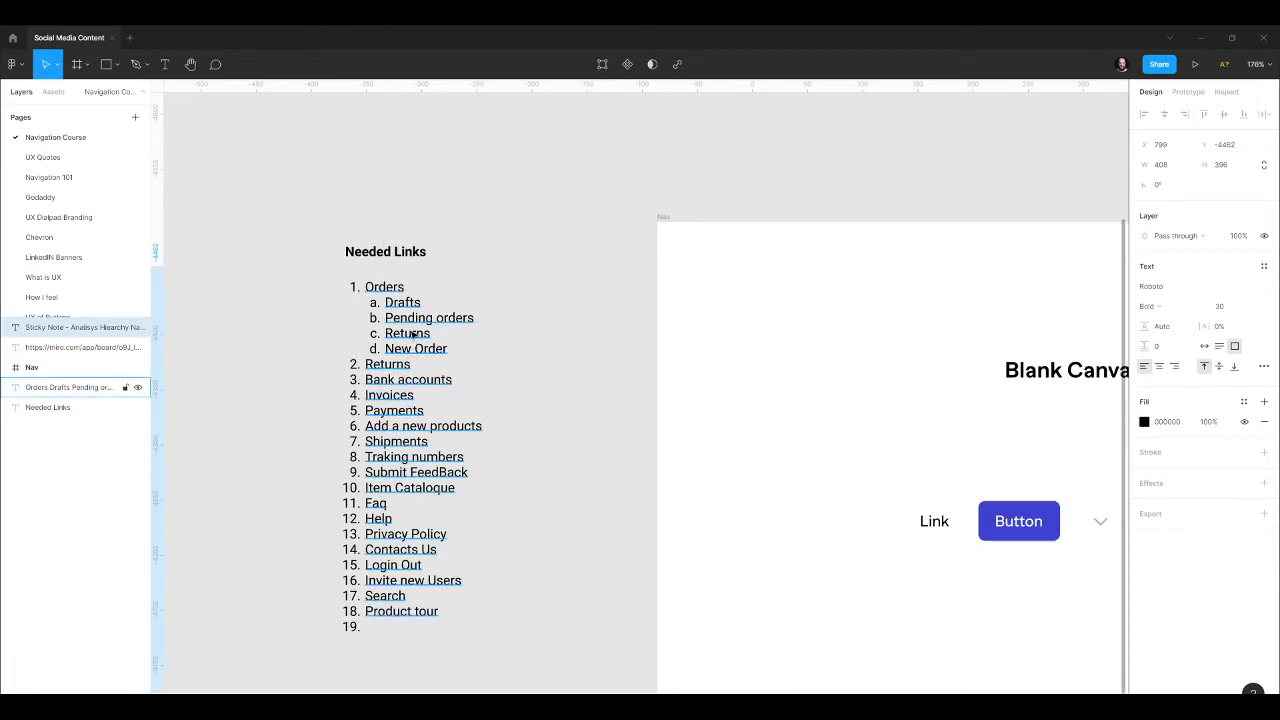
{"action": "double_click", "coordinate": [413, 335]}
{"action": "double_click", "coordinate": [413, 335]}
{"action": "key", "text": "BackSpace"}
{"action": "key", "text": "BackSpace"}
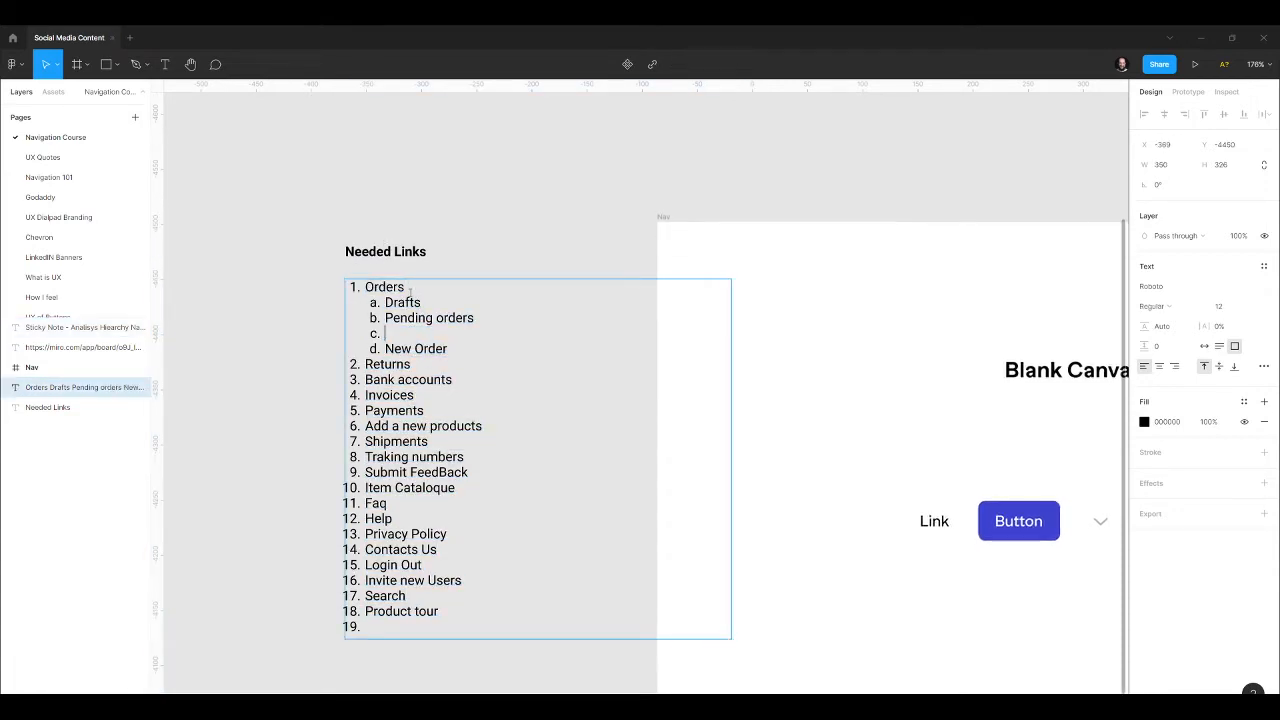
{"action": "key", "text": "BackSpace"}
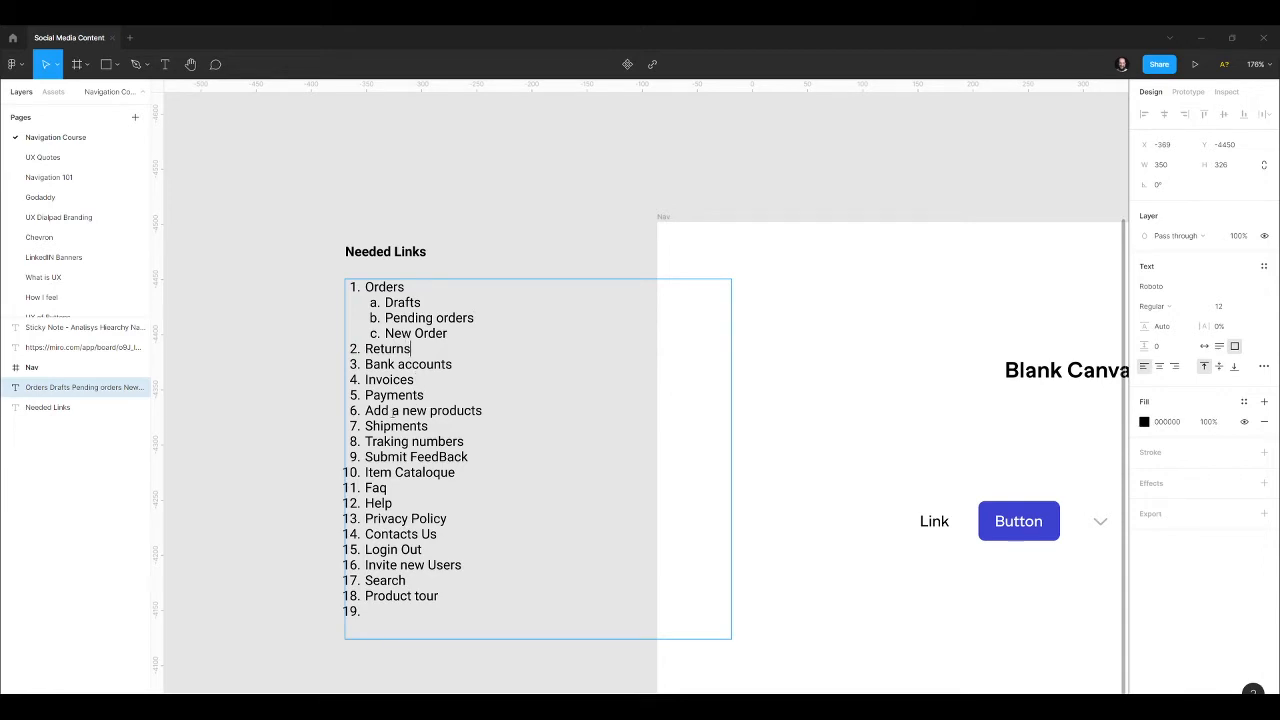
{"action": "key", "text": "Escape"}
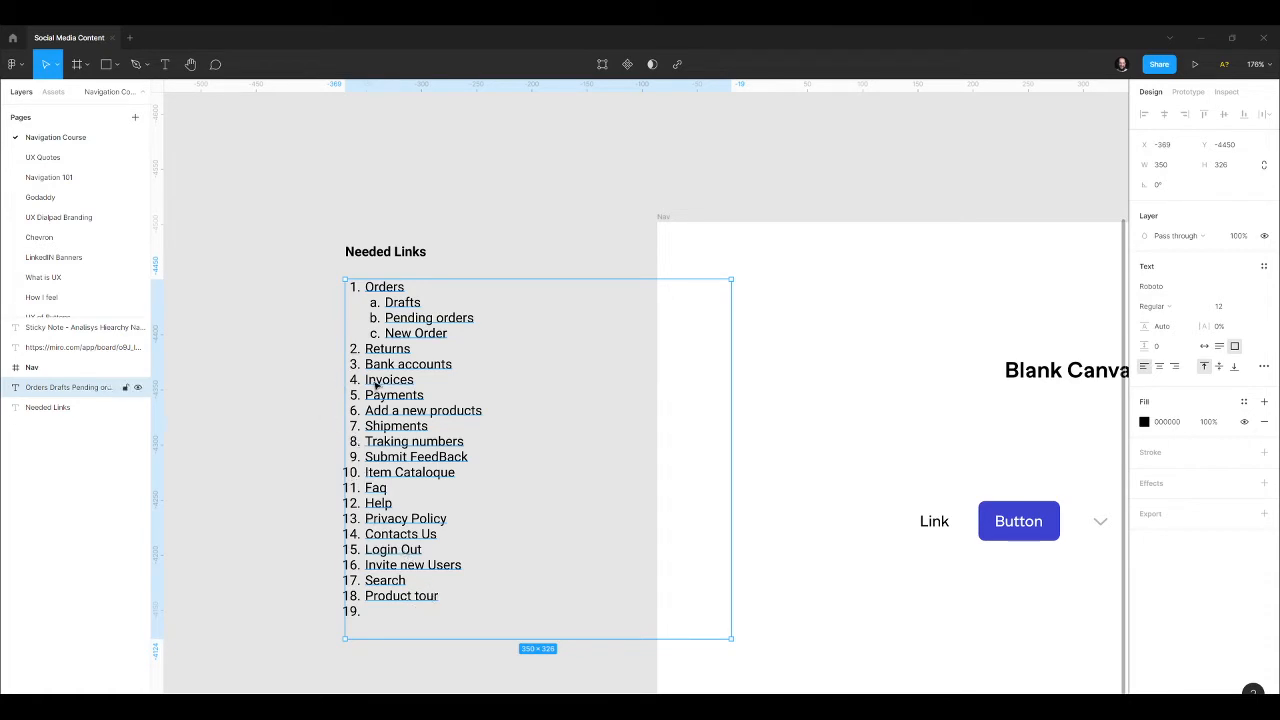
Review the blank canvas and sample components in the Nav frame, along with the list of analysis topics beside it.
{"action": "scroll", "coordinate": [383, 376], "scroll_direction": "down", "scroll_amount": 5}
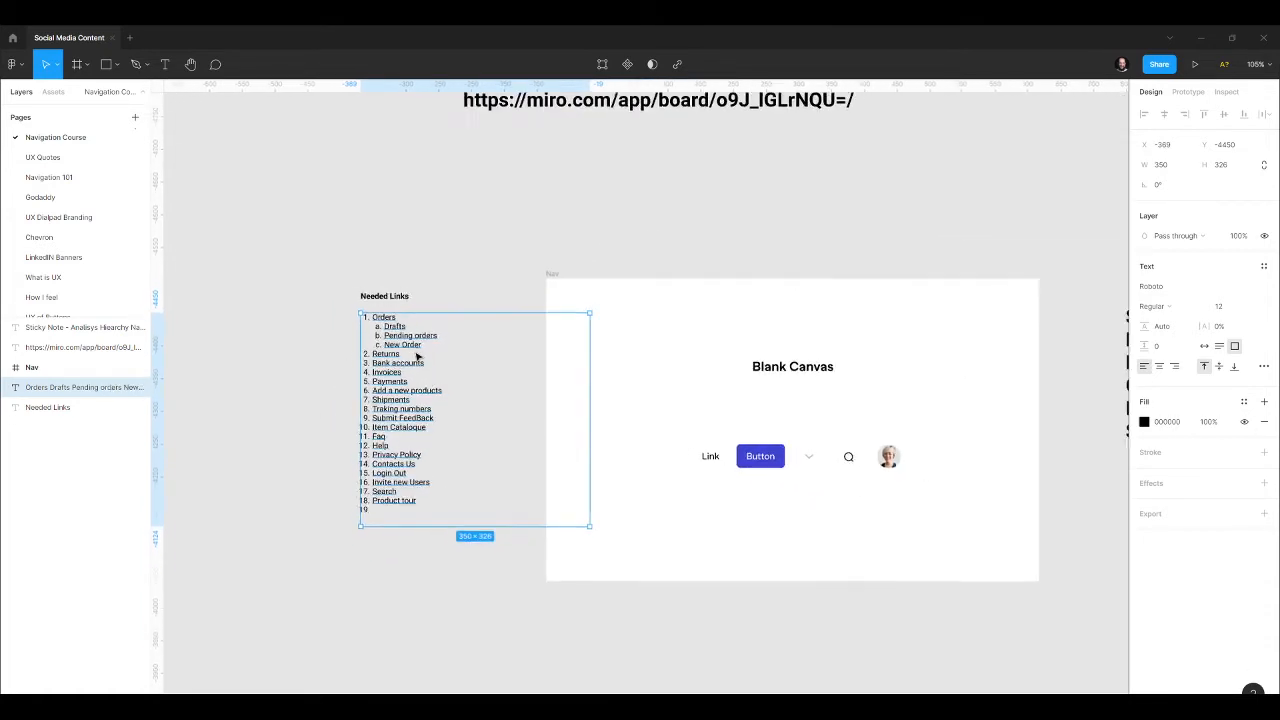
{"action": "scroll", "coordinate": [628, 327], "scroll_direction": "down", "scroll_amount": 2}
{"action": "scroll", "coordinate": [726, 371], "scroll_direction": "up", "scroll_amount": 6}
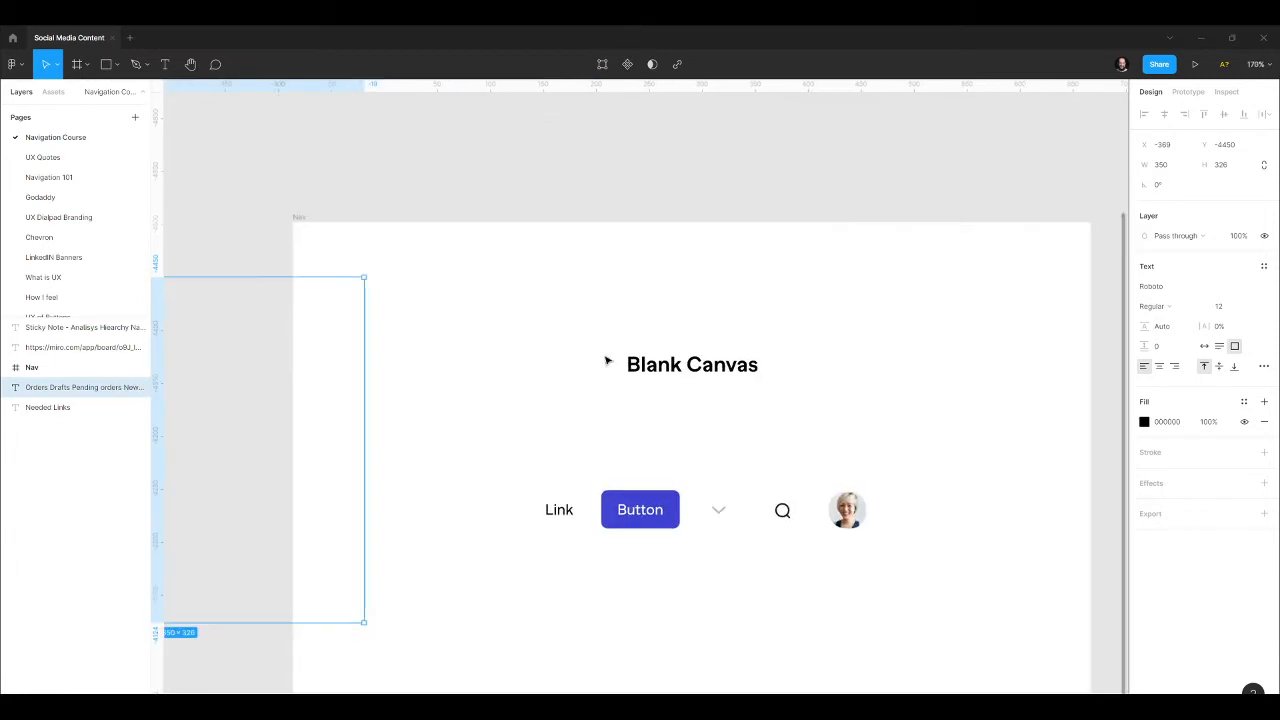
{"action": "scroll", "coordinate": [701, 345], "scroll_direction": "up", "scroll_amount": 2}
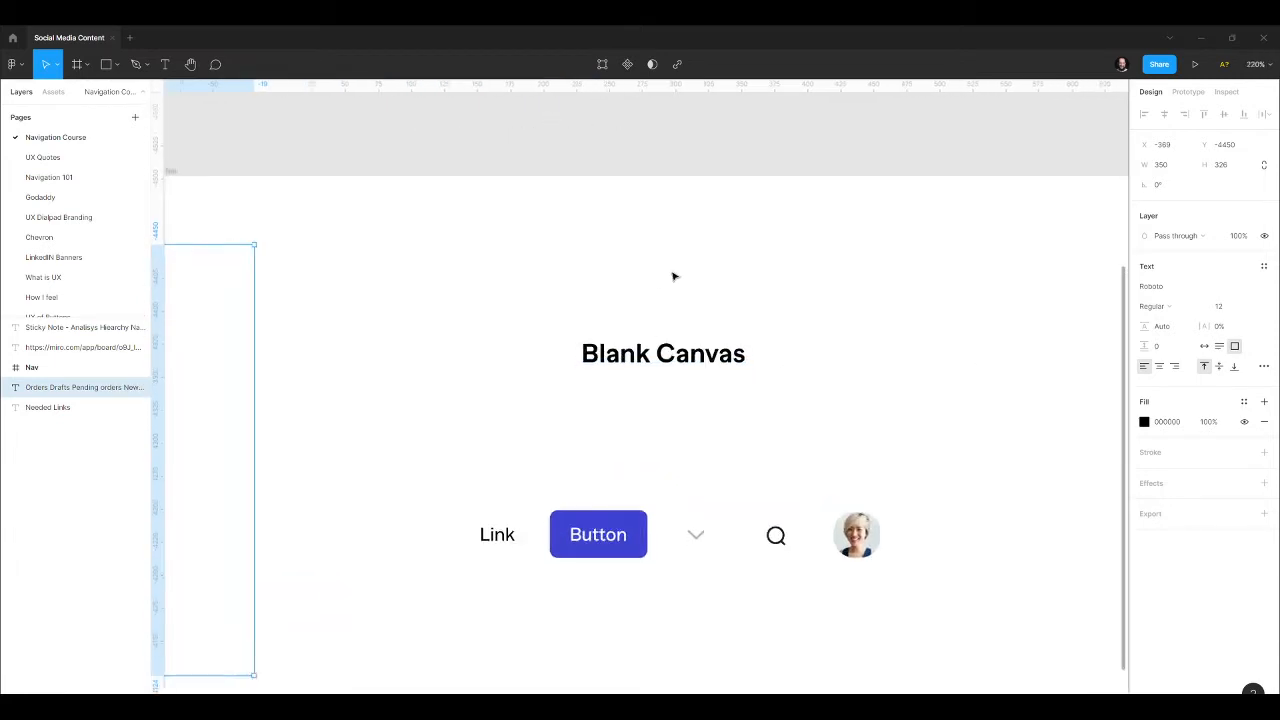
{"action": "scroll", "coordinate": [674, 277], "scroll_direction": "down", "scroll_amount": 2}
{"action": "scroll", "coordinate": [526, 277], "scroll_direction": "down", "scroll_amount": 6}
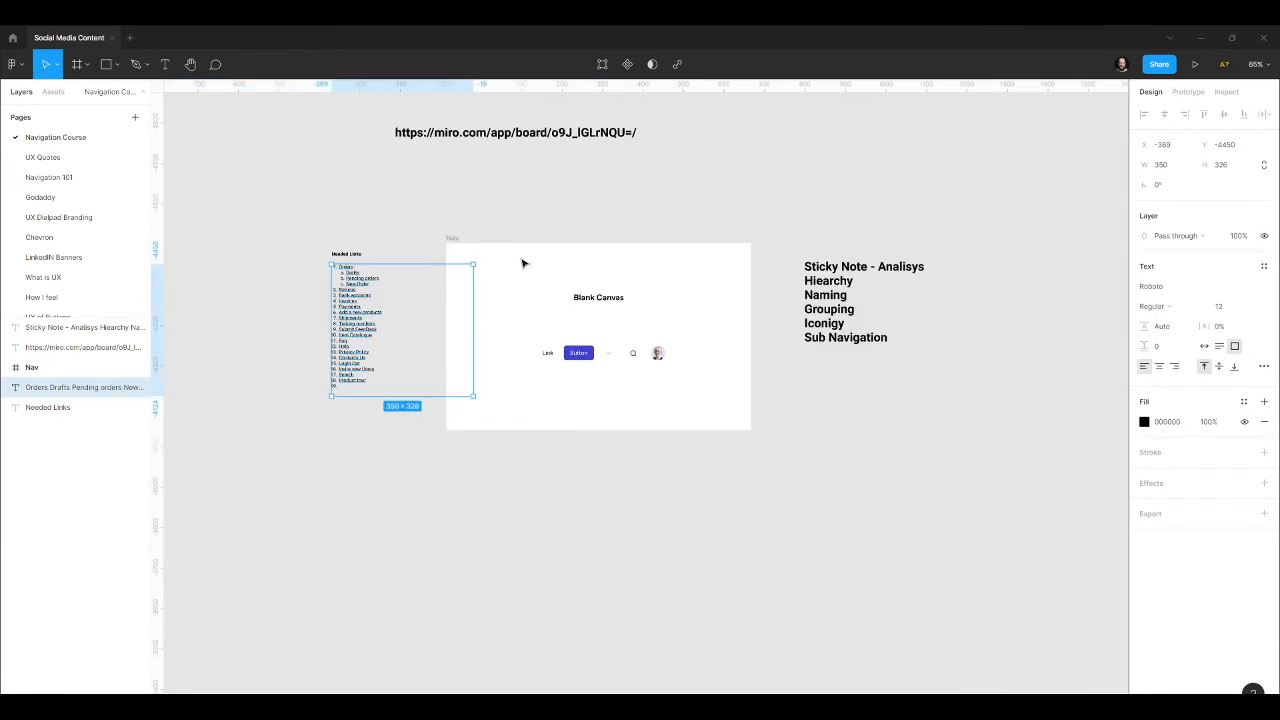
{"action": "scroll", "coordinate": [968, 256], "scroll_direction": "up", "scroll_amount": 5}
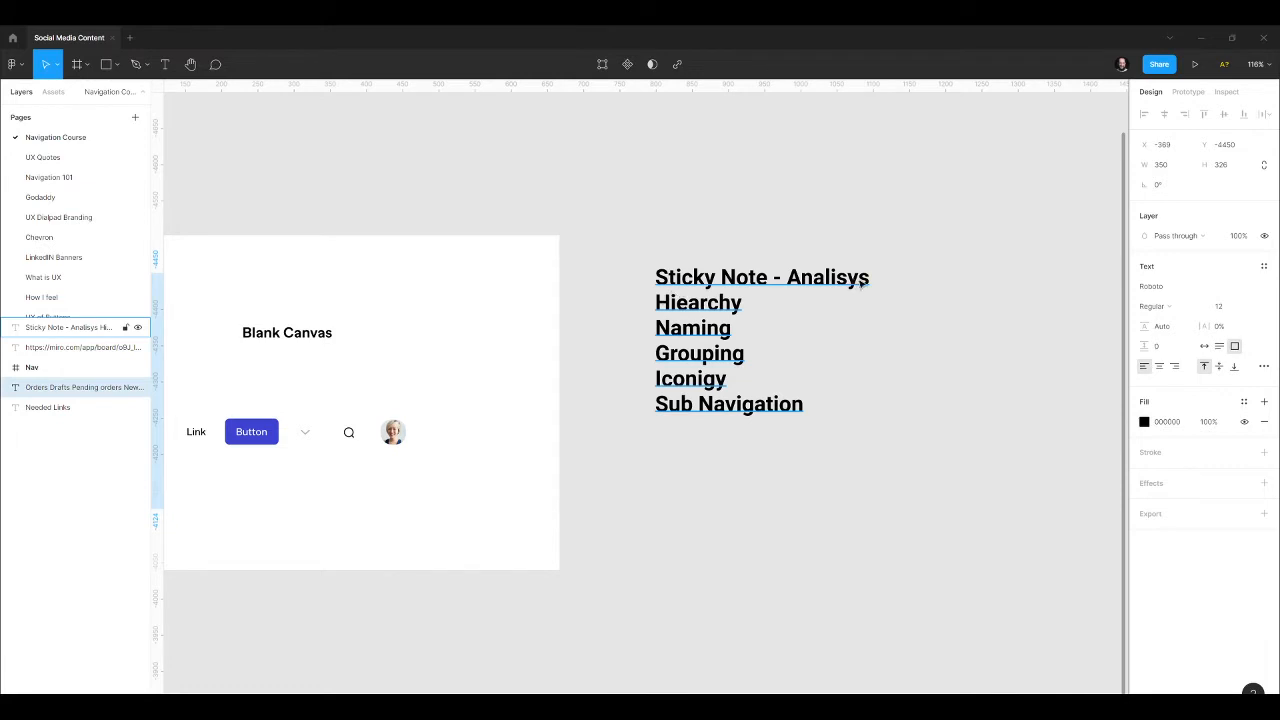
{"action": "scroll", "coordinate": [853, 304], "scroll_direction": "down", "scroll_amount": 3}
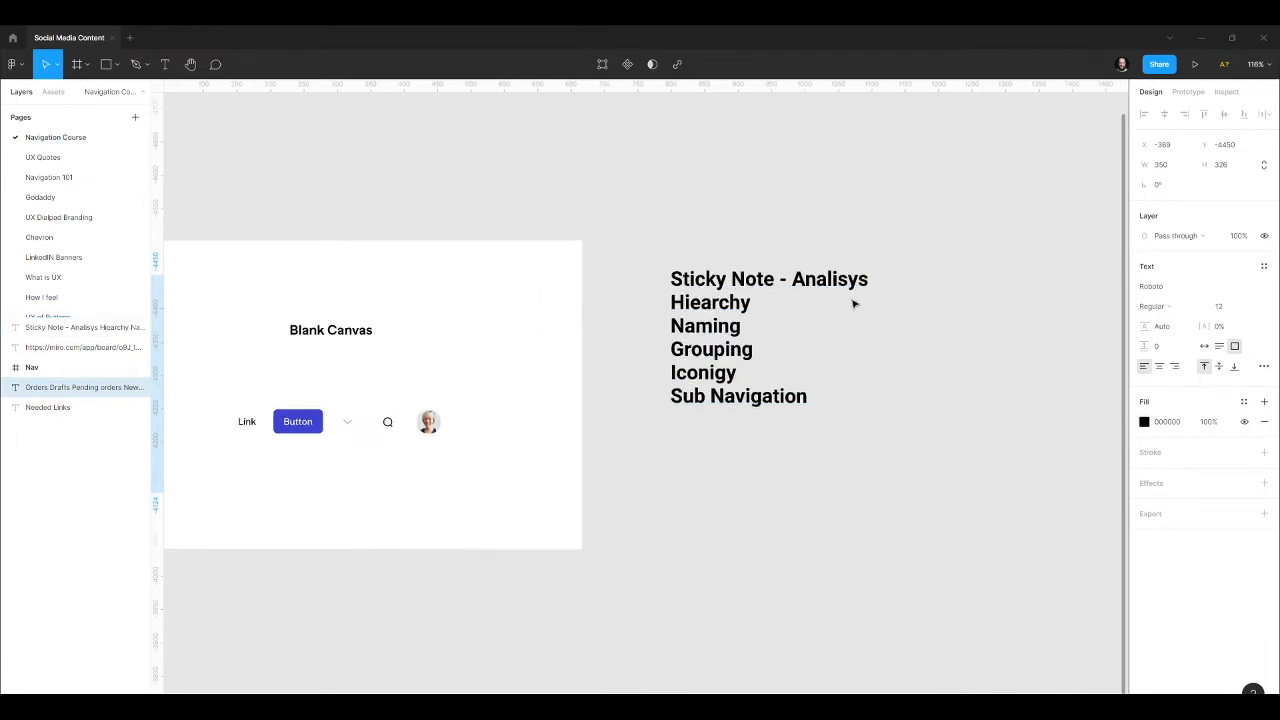
{"action": "scroll", "coordinate": [860, 302], "scroll_direction": "down", "scroll_amount": 2}
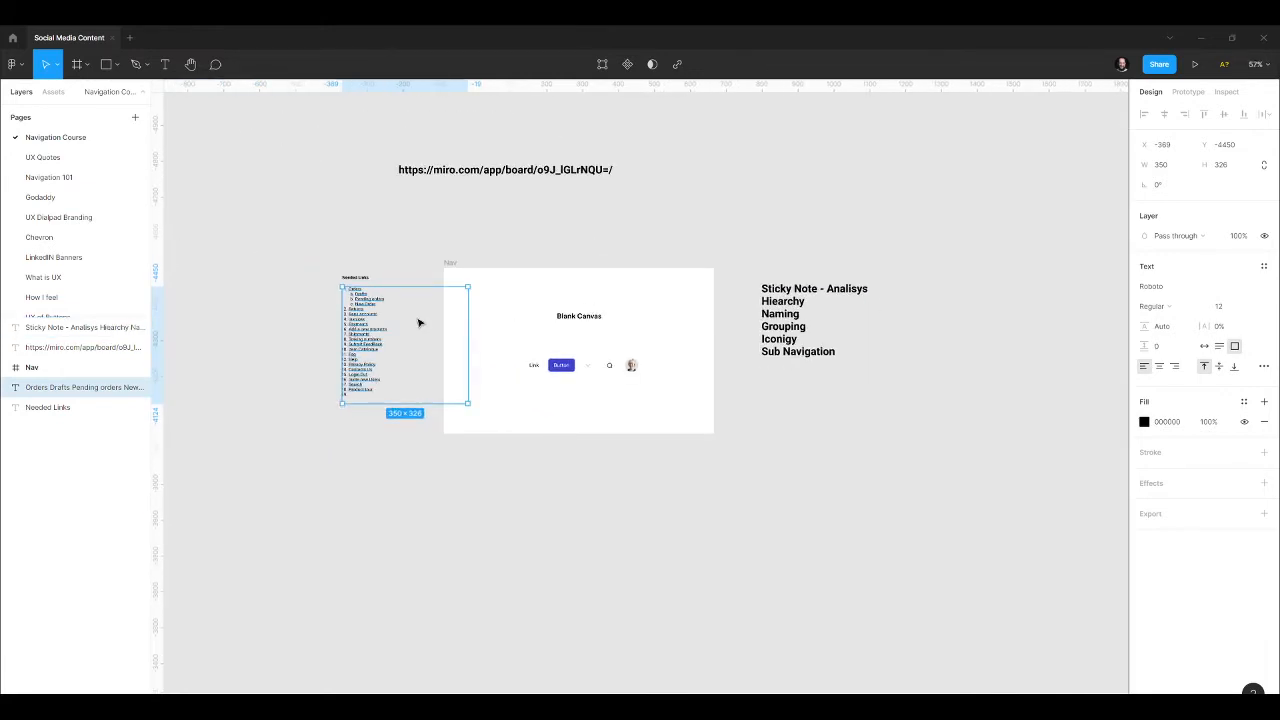
Examine the entries of the Needed Links list, including the sub-items under Orders.
{"action": "scroll", "coordinate": [376, 326], "scroll_direction": "up", "scroll_amount": 5}
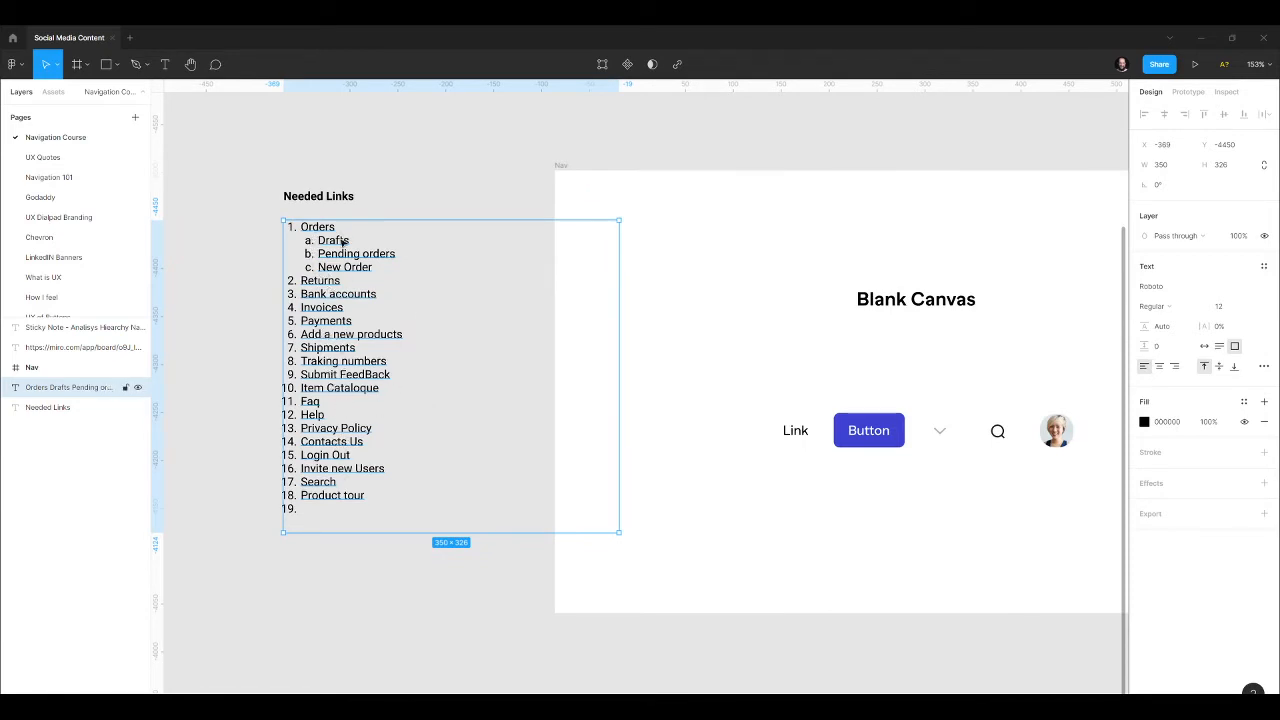
{"action": "scroll", "coordinate": [278, 290], "scroll_direction": "down", "scroll_amount": 3}
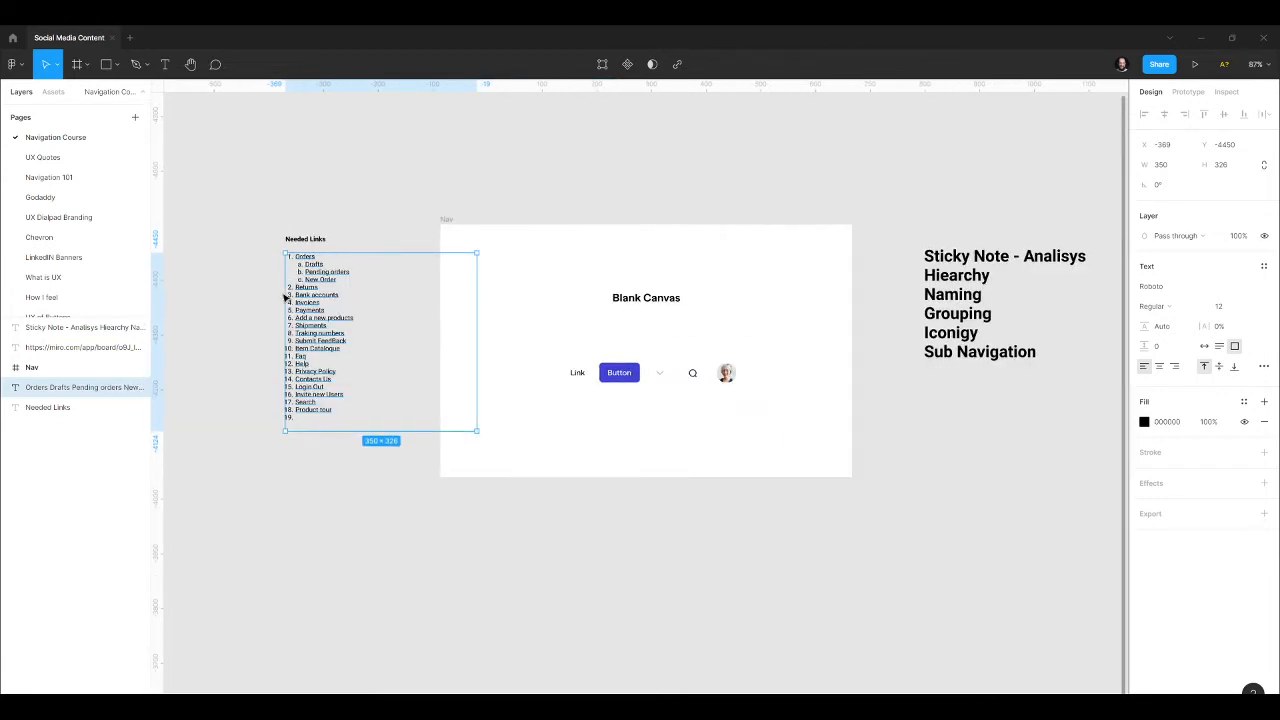
{"action": "scroll", "coordinate": [408, 305], "scroll_direction": "down", "scroll_amount": 1}
{"action": "scroll", "coordinate": [548, 226], "scroll_direction": "down", "scroll_amount": 2}
{"action": "scroll", "coordinate": [370, 268], "scroll_direction": "up", "scroll_amount": 2}
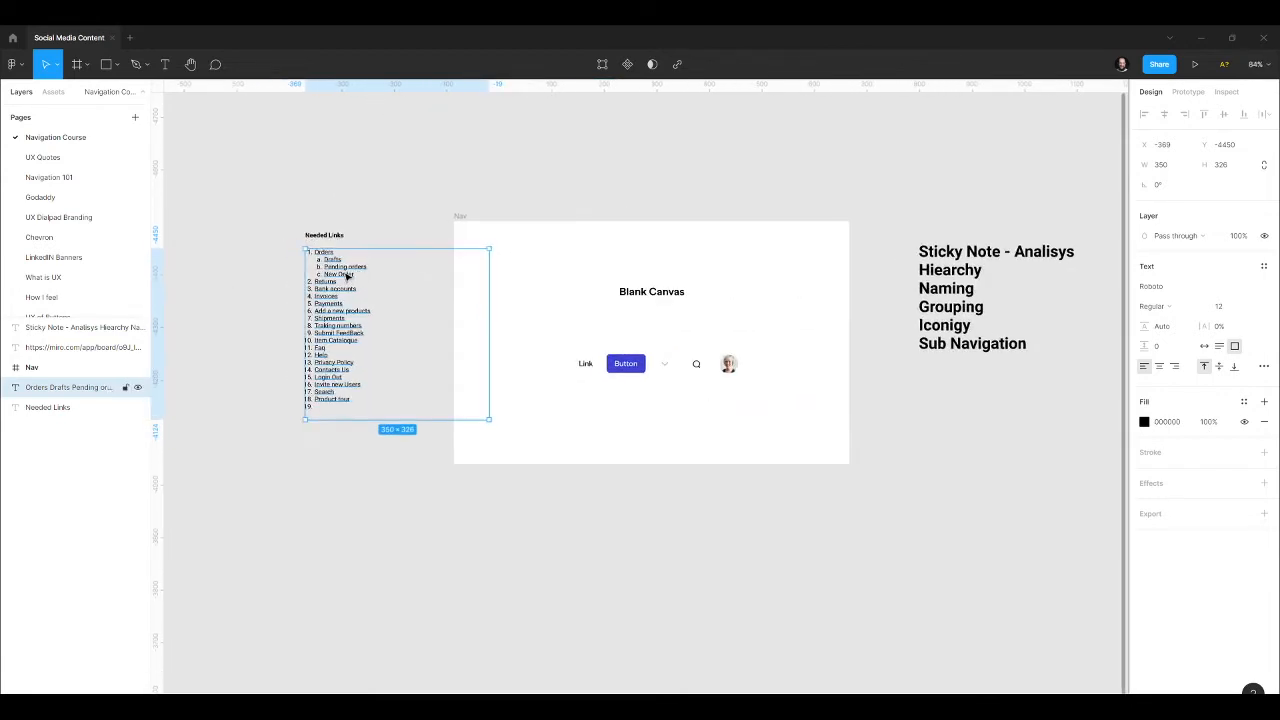
{"action": "scroll", "coordinate": [355, 277], "scroll_direction": "up", "scroll_amount": 4}
{"action": "scroll", "coordinate": [300, 248], "scroll_direction": "down", "scroll_amount": 3}
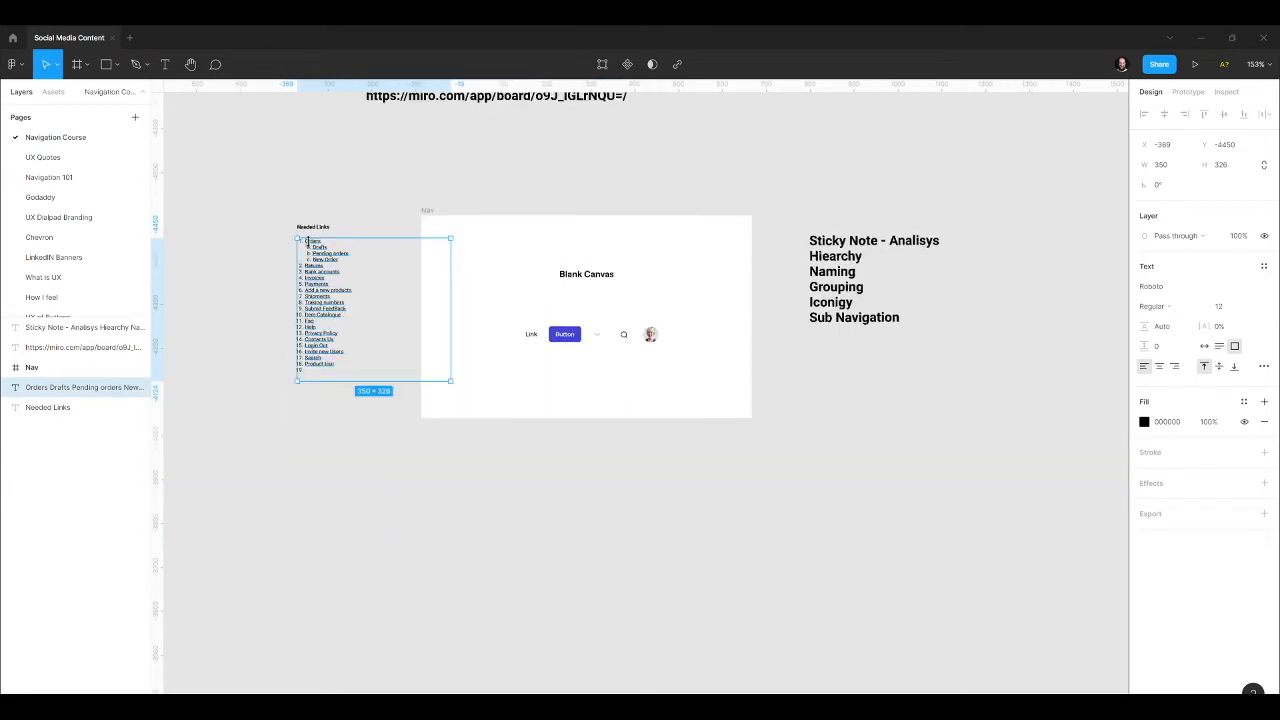
{"action": "scroll", "coordinate": [300, 245], "scroll_direction": "up", "scroll_amount": 4}
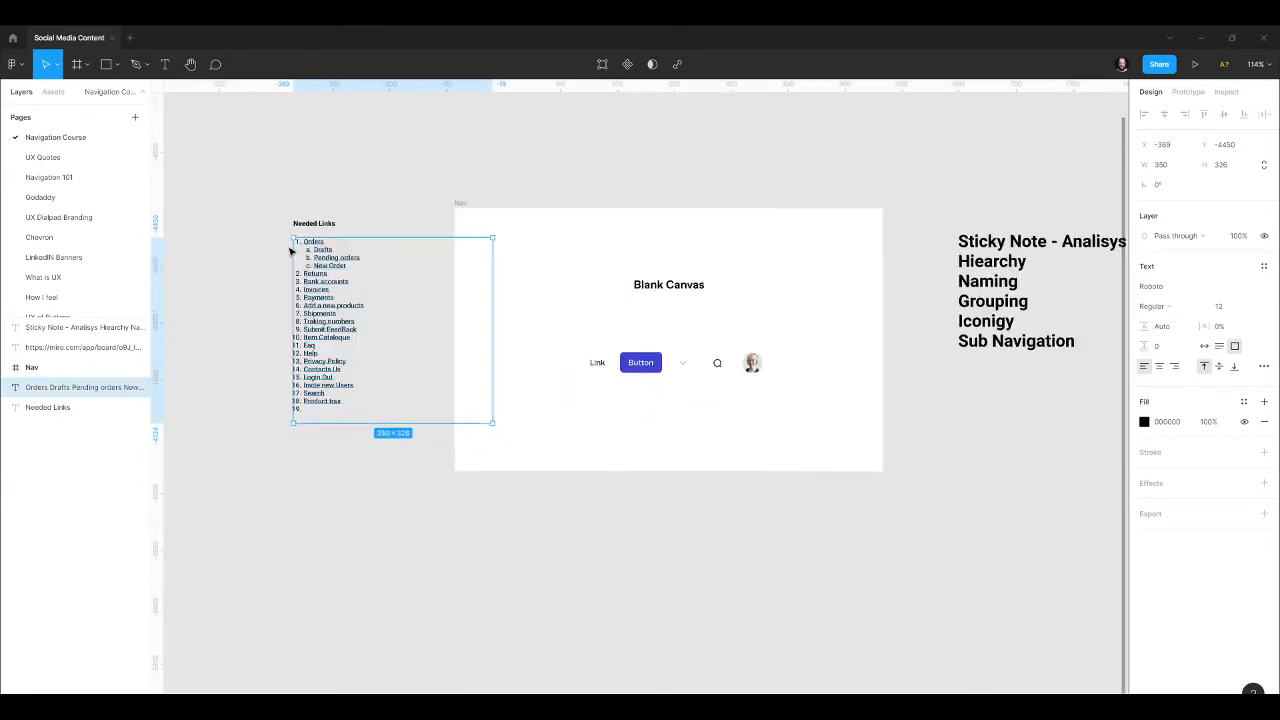
{"action": "scroll", "coordinate": [290, 250], "scroll_direction": "down", "scroll_amount": 1}
{"action": "scroll", "coordinate": [322, 238], "scroll_direction": "down", "scroll_amount": 2}
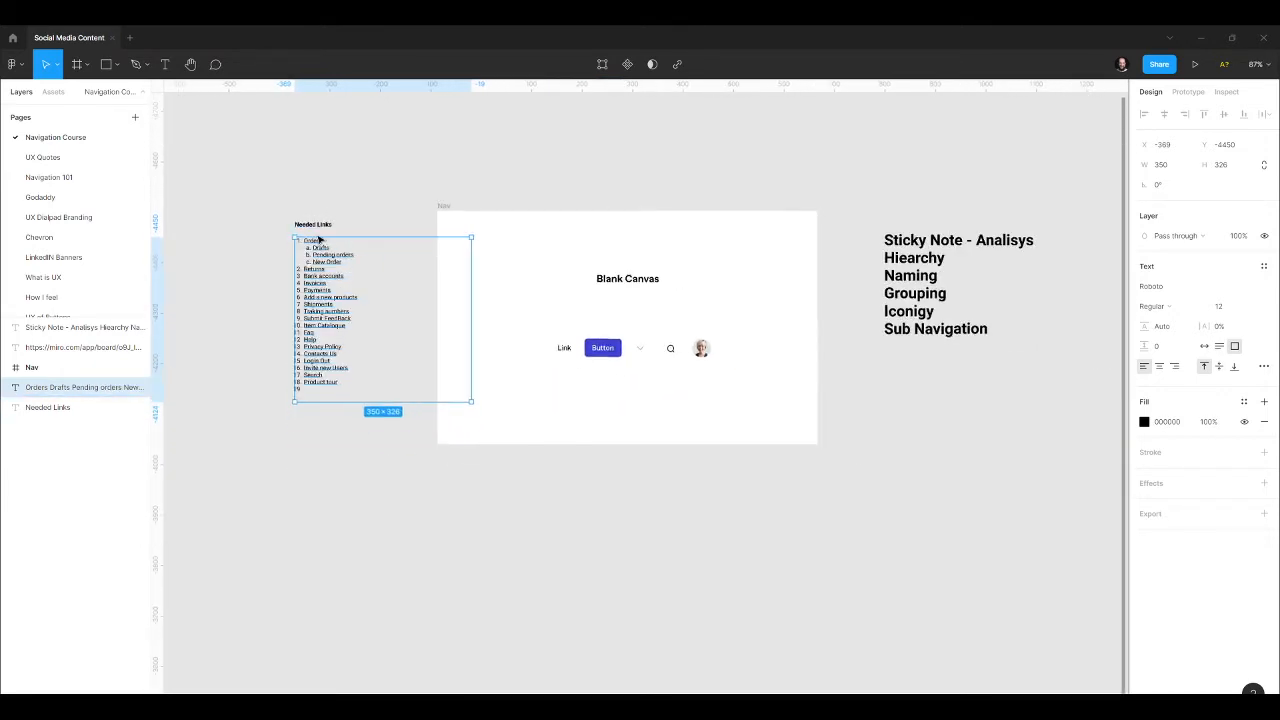
{"action": "scroll", "coordinate": [330, 285], "scroll_direction": "down", "scroll_amount": 1}
{"action": "scroll", "coordinate": [357, 247], "scroll_direction": "up", "scroll_amount": 1}
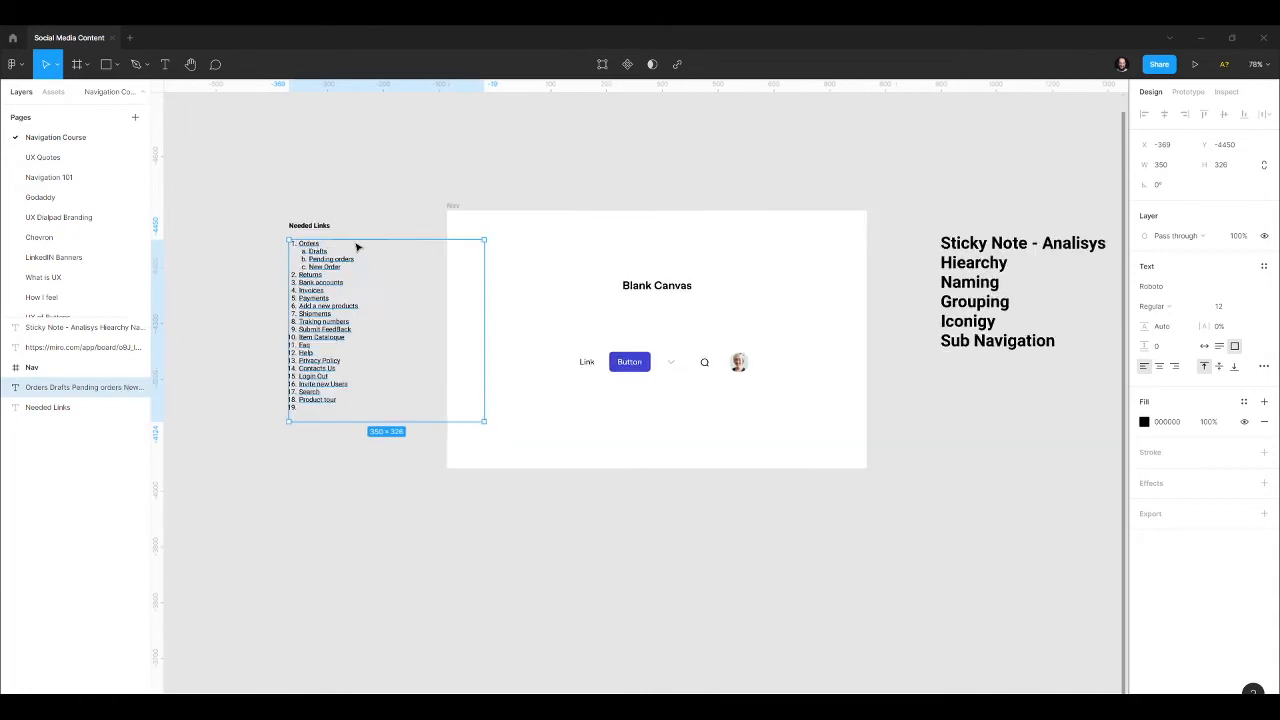
{"action": "scroll", "coordinate": [357, 247], "scroll_direction": "up", "scroll_amount": 5}
{"action": "scroll", "coordinate": [340, 265], "scroll_direction": "down", "scroll_amount": 3}
{"action": "scroll", "coordinate": [314, 237], "scroll_direction": "down", "scroll_amount": 5}
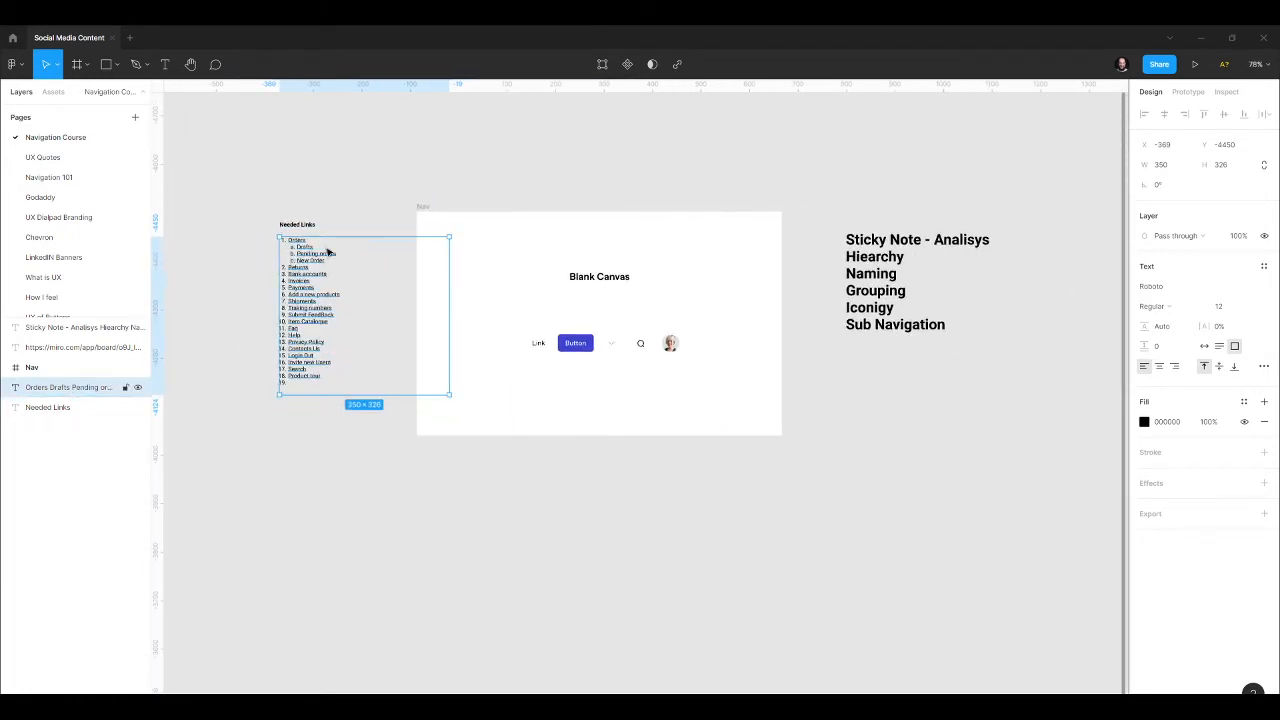
{"action": "scroll", "coordinate": [960, 220], "scroll_direction": "up", "scroll_amount": 3}
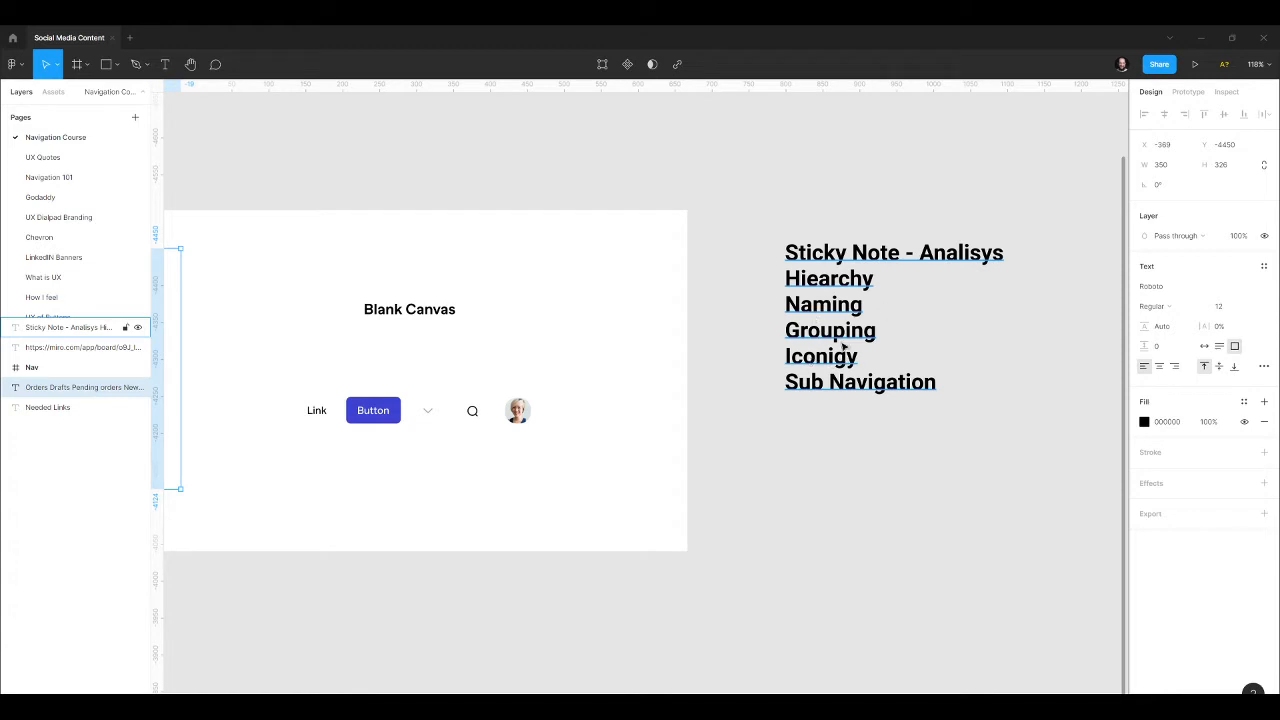
Examine the topics from Sticky Note - Analisys to Sub Navigation and compare them with the Nav frame and needed links.
{"action": "scroll", "coordinate": [849, 368], "scroll_direction": "up", "scroll_amount": 1}
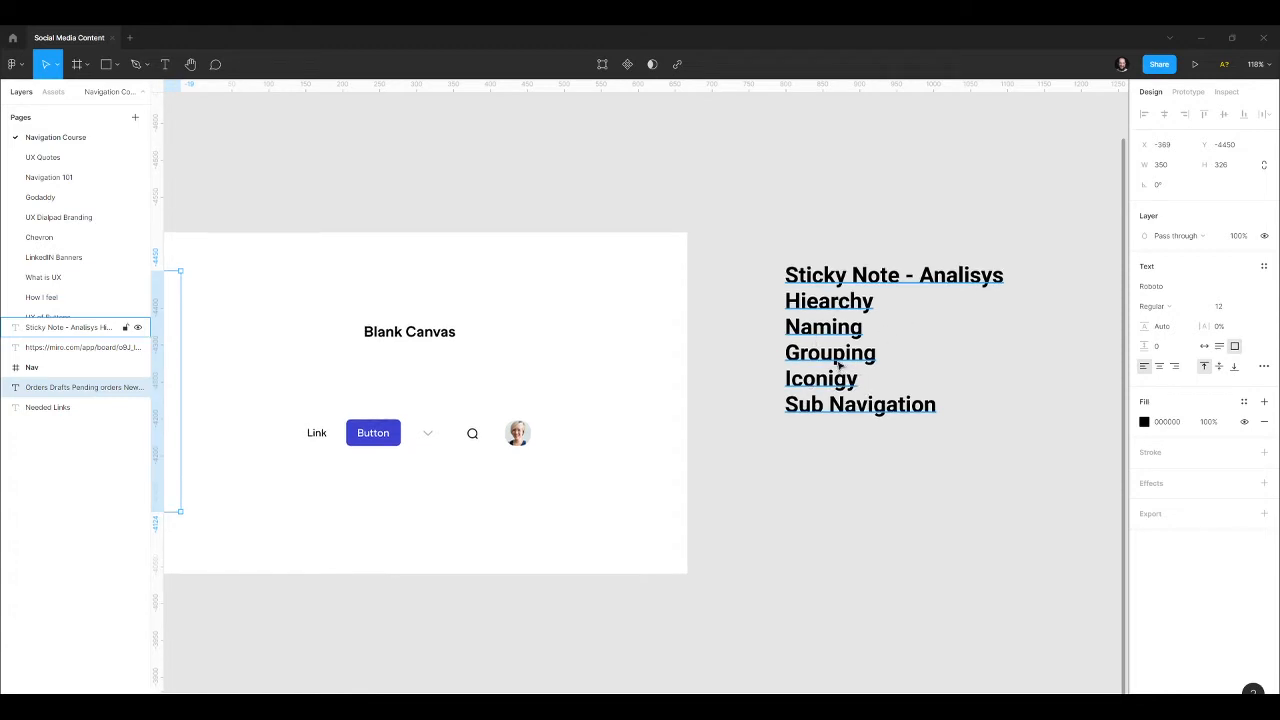
{"action": "scroll", "coordinate": [849, 380], "scroll_direction": "up", "scroll_amount": 5}
{"action": "scroll", "coordinate": [849, 380], "scroll_direction": "down", "scroll_amount": 5}
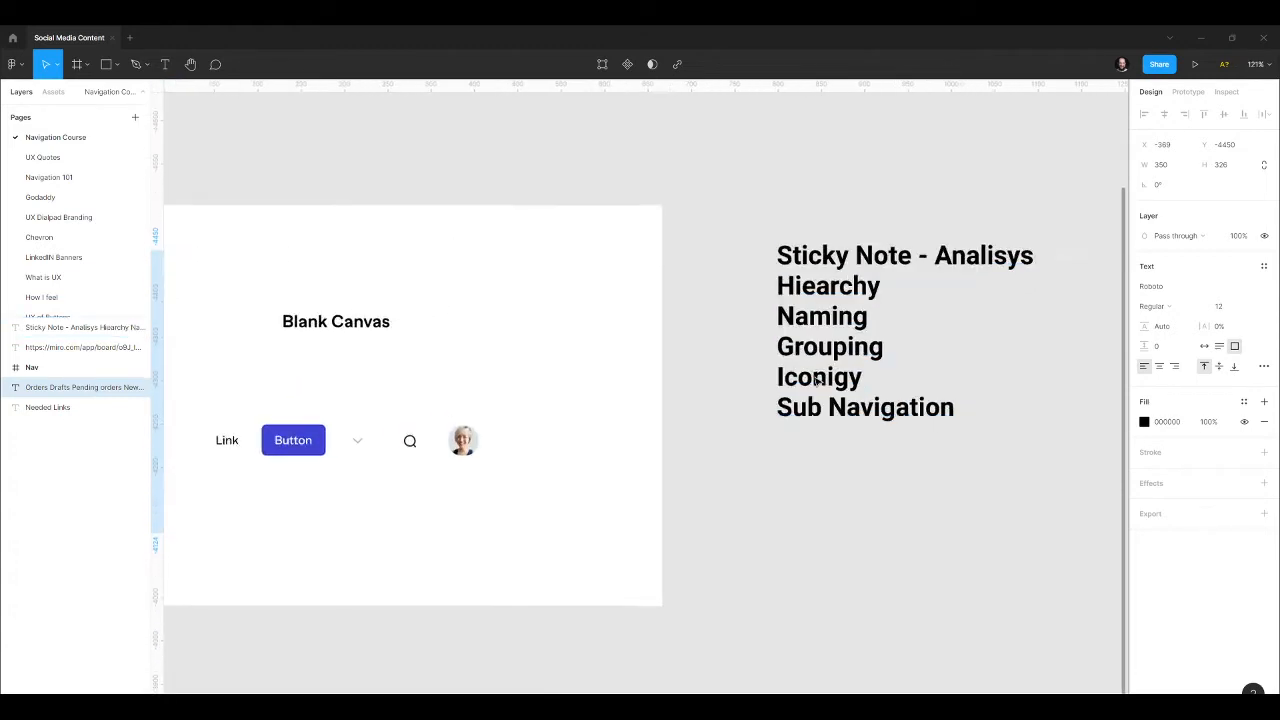
{"action": "scroll", "coordinate": [818, 380], "scroll_direction": "up", "scroll_amount": 5}
{"action": "scroll", "coordinate": [818, 378], "scroll_direction": "down", "scroll_amount": 3}
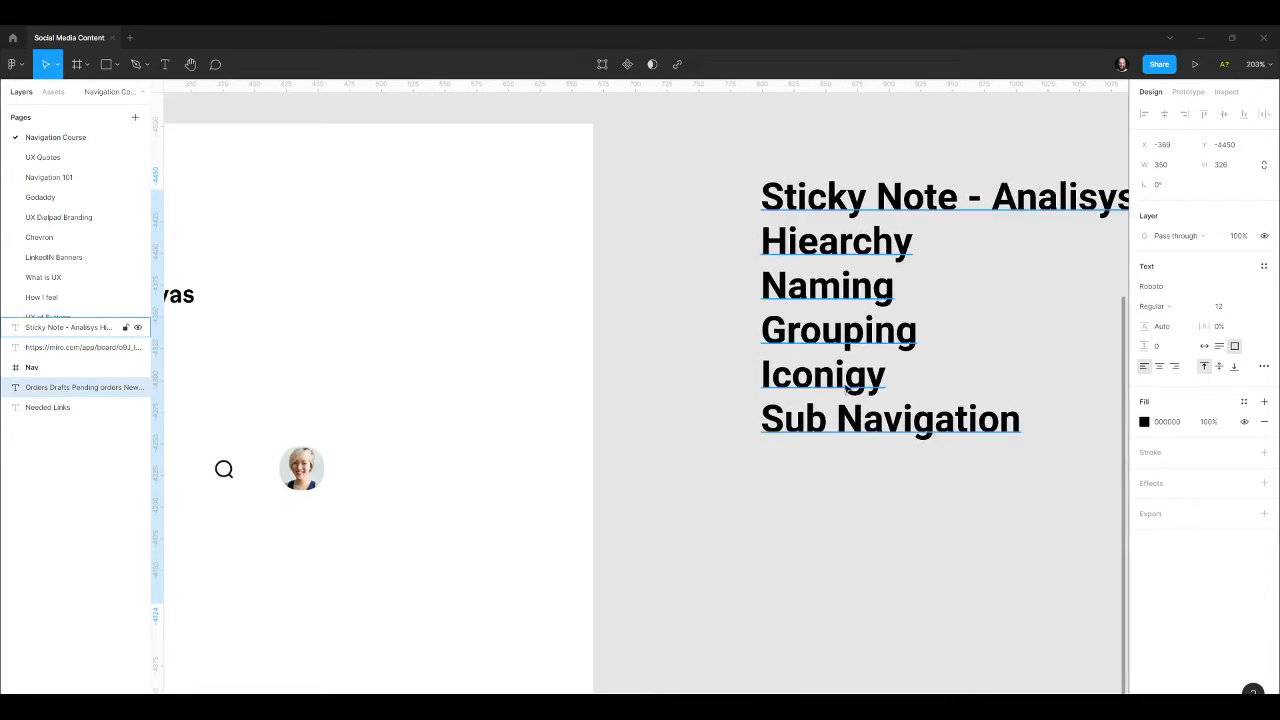
{"action": "scroll", "coordinate": [932, 381], "scroll_direction": "down", "scroll_amount": 4}
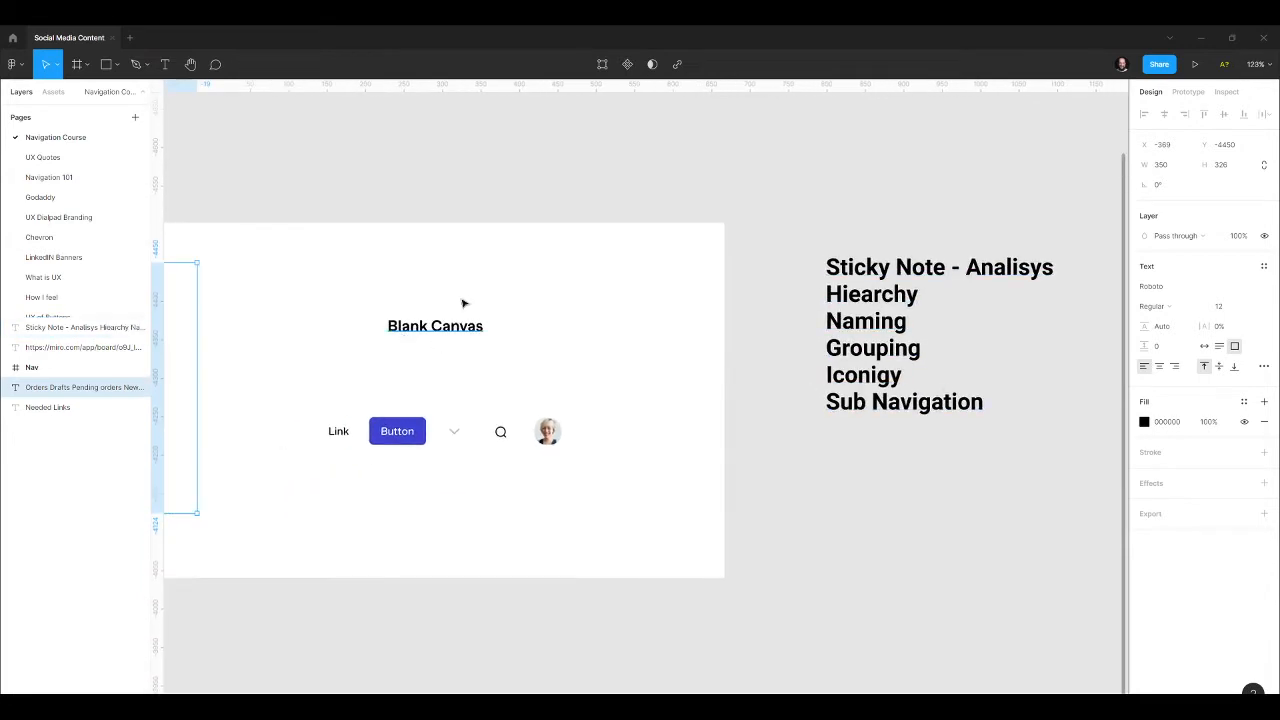
{"action": "scroll", "coordinate": [940, 280], "scroll_direction": "down", "scroll_amount": 3}
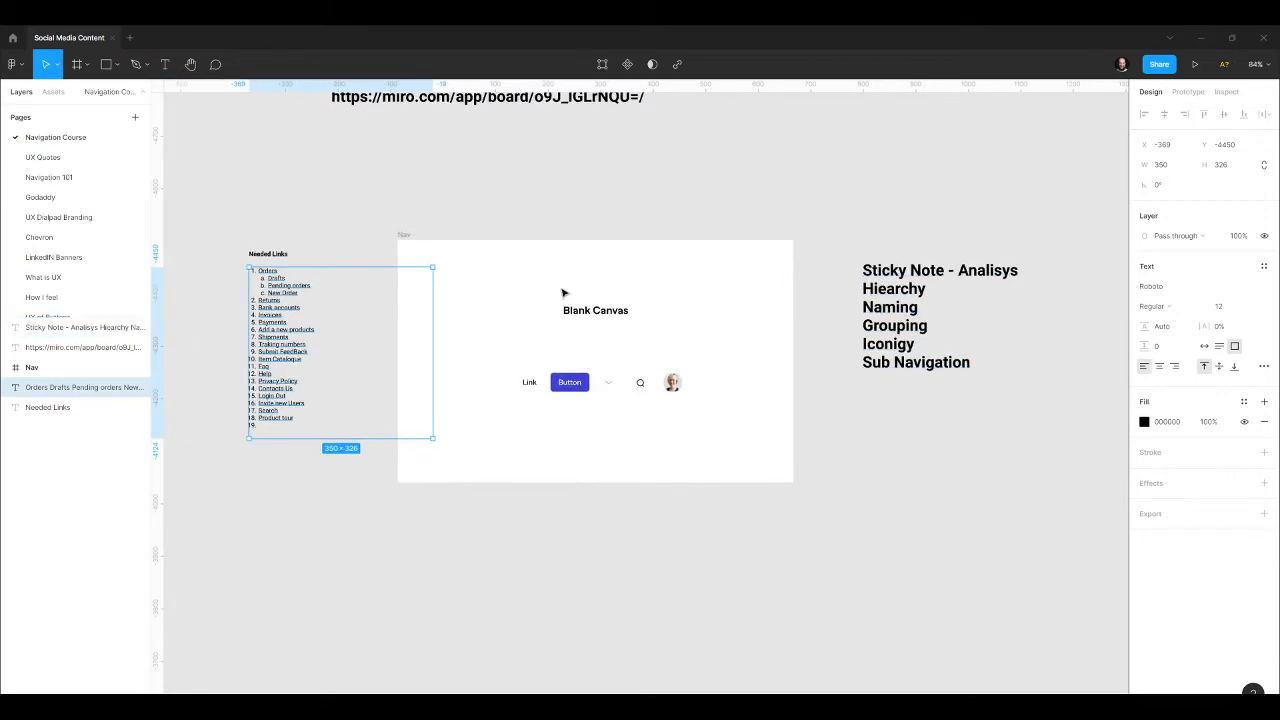
{"action": "scroll", "coordinate": [457, 262], "scroll_direction": "up", "scroll_amount": 2}
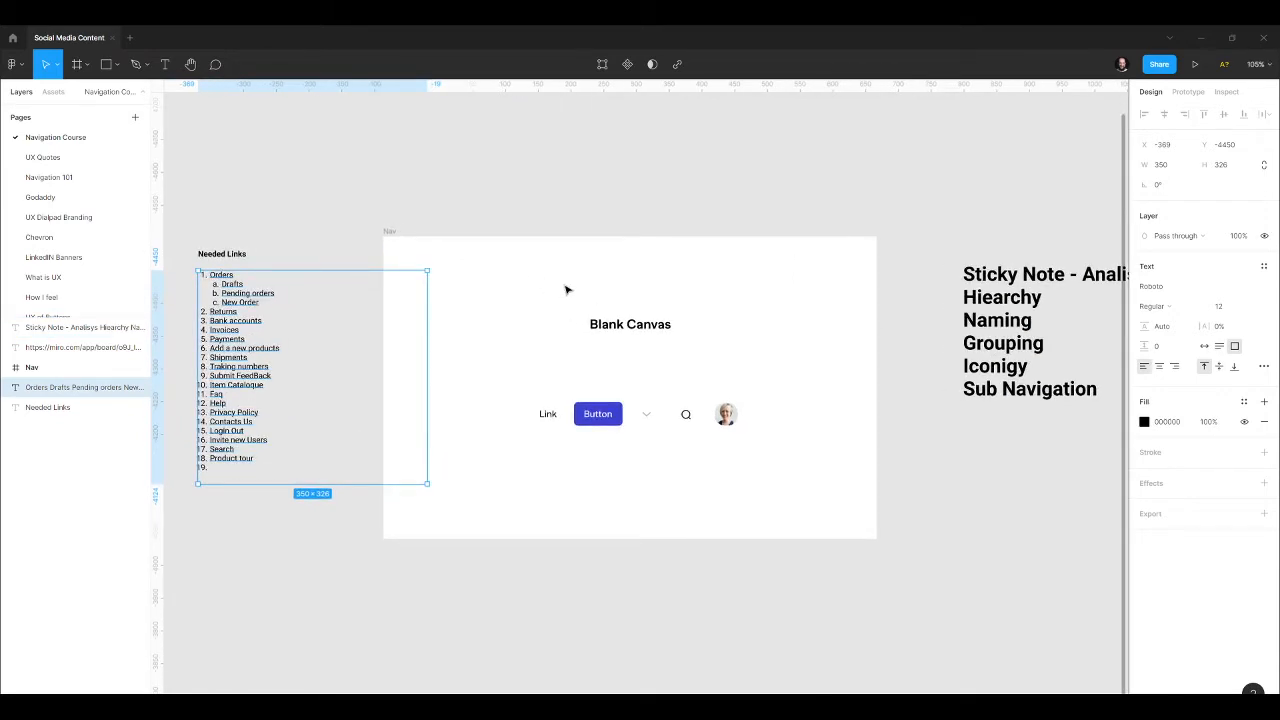
{"action": "scroll", "coordinate": [566, 290], "scroll_direction": "down", "scroll_amount": 1}
{"action": "scroll", "coordinate": [326, 306], "scroll_direction": "up", "scroll_amount": 5}
{"action": "scroll", "coordinate": [734, 310], "scroll_direction": "down", "scroll_amount": 1}
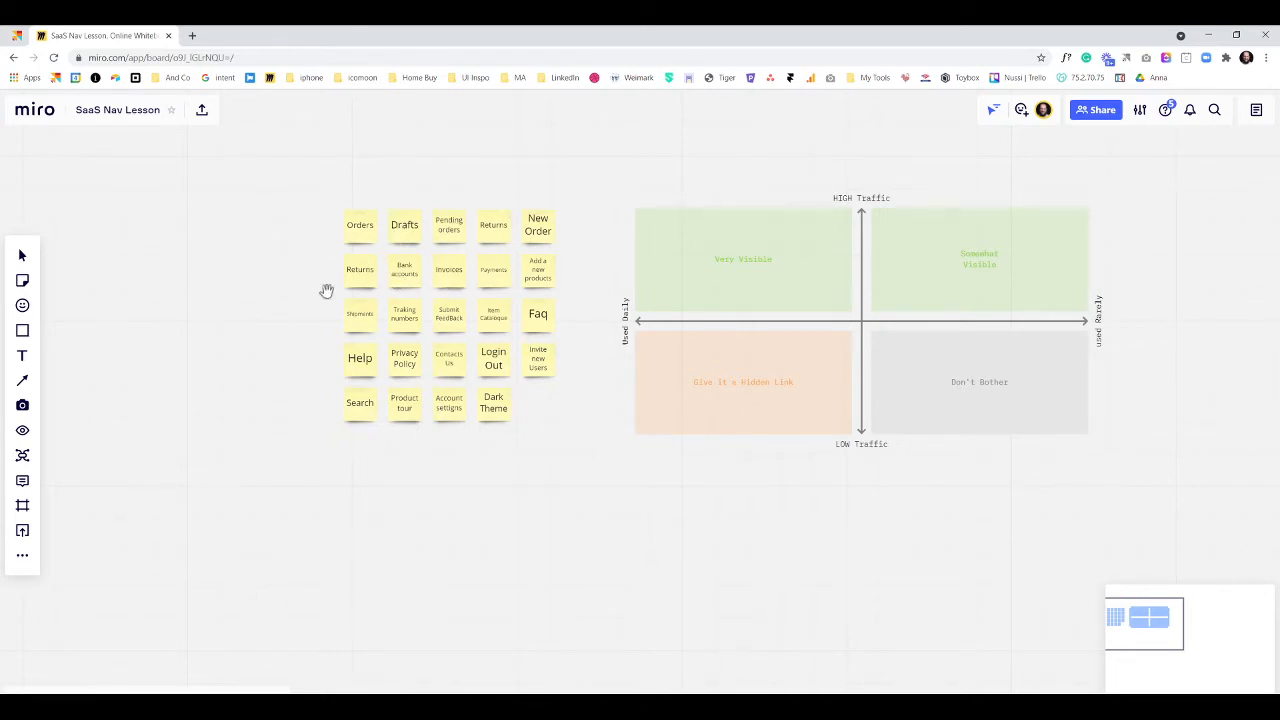
Switch to the SaaS Nav Lesson board in Miro and examine the link sticky notes and the traffic-versus-usage matrix.
{"action": "scroll", "coordinate": [846, 240], "scroll_direction": "up", "scroll_amount": 4}
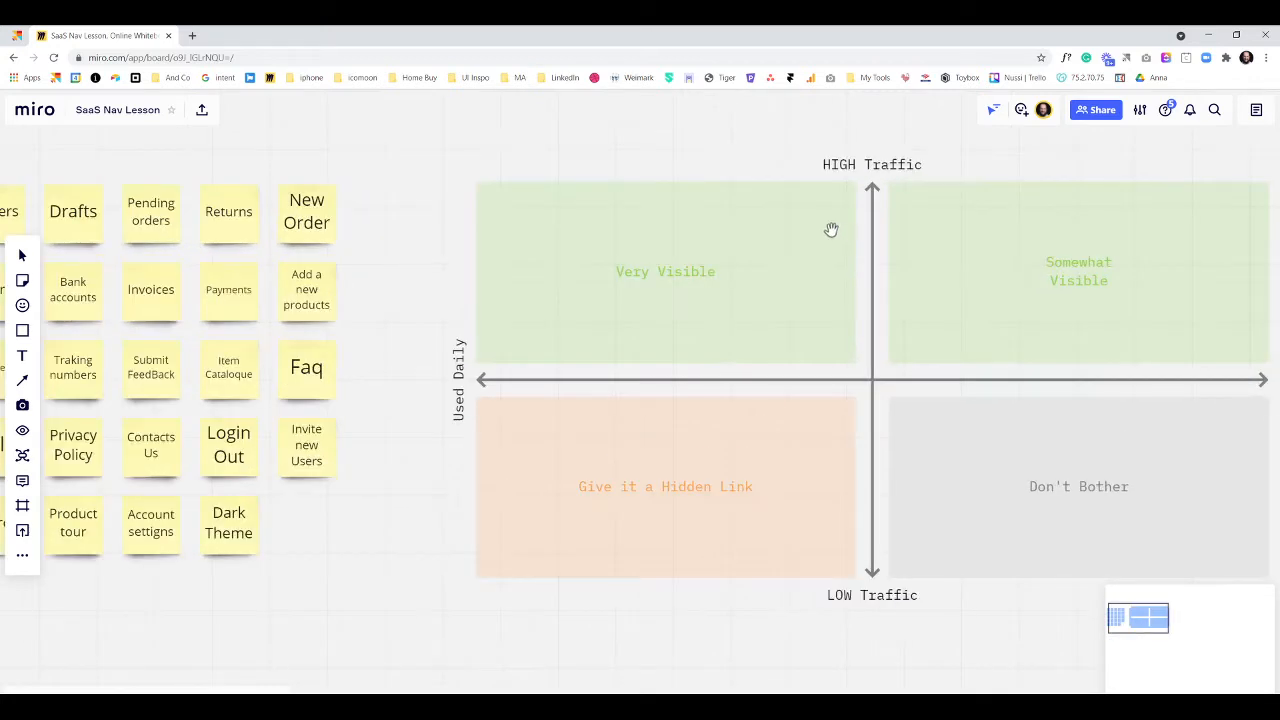
{"action": "scroll", "coordinate": [731, 297], "scroll_direction": "right", "scroll_amount": 4}
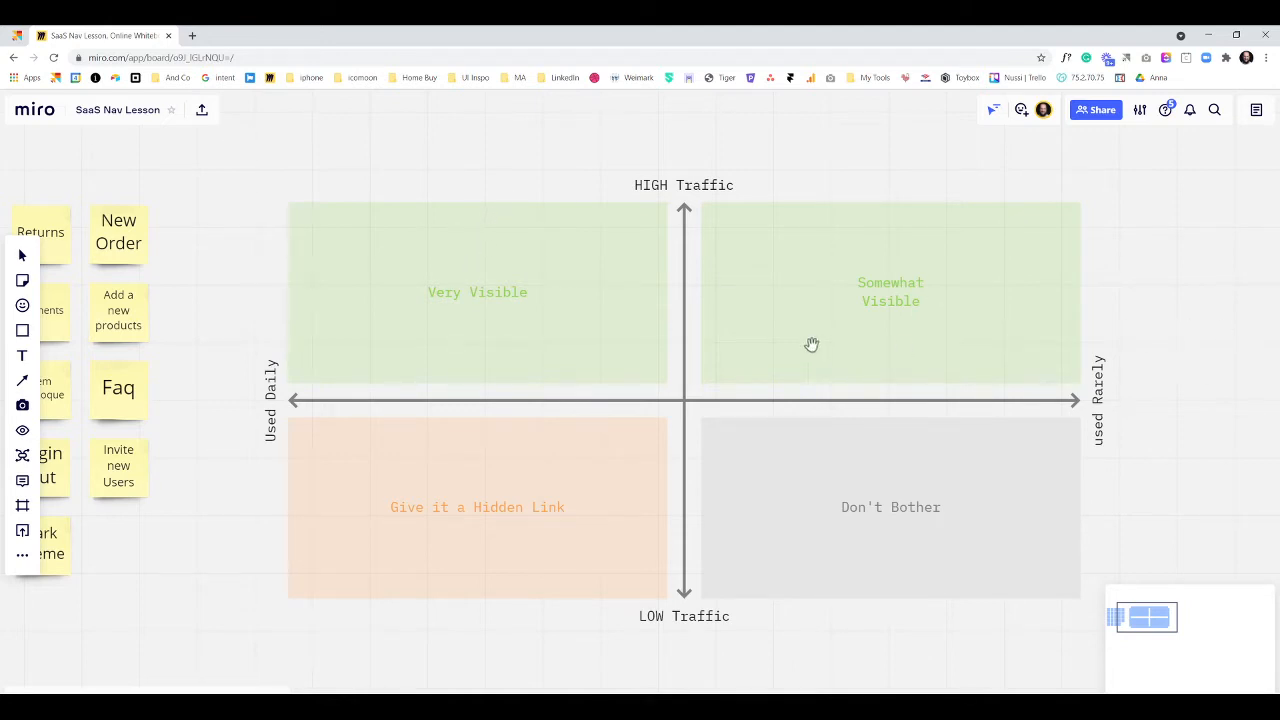
{"action": "scroll", "coordinate": [1078, 296], "scroll_direction": "down", "scroll_amount": 3}
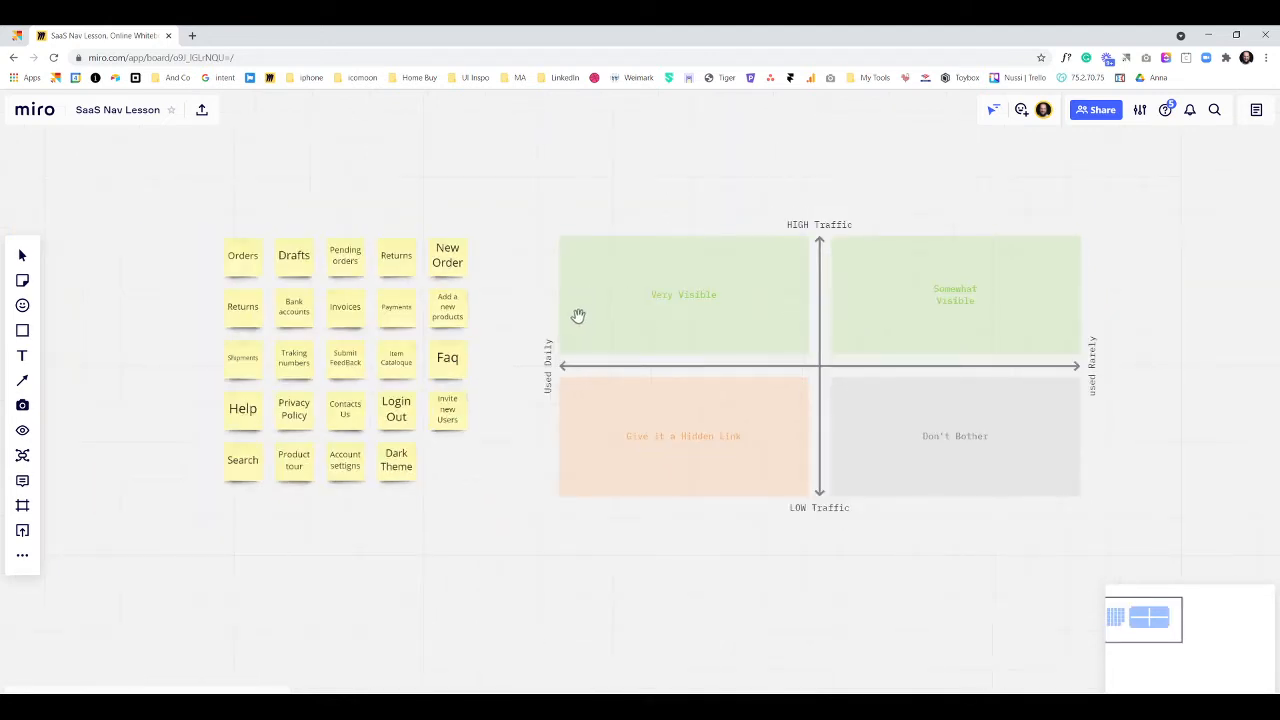
{"action": "scroll", "coordinate": [536, 310], "scroll_direction": "up", "scroll_amount": 2}
{"action": "scroll", "coordinate": [496, 235], "scroll_direction": "down", "scroll_amount": 2}
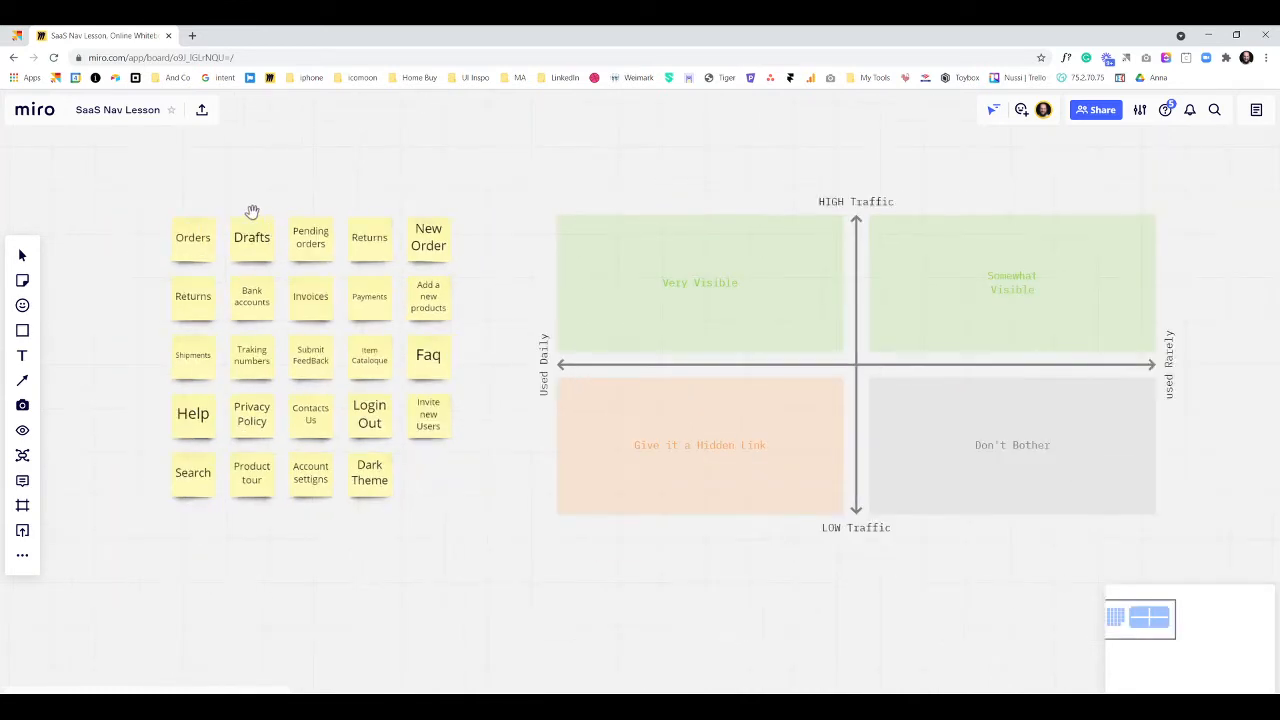
{"action": "scroll", "coordinate": [694, 277], "scroll_direction": "up", "scroll_amount": 3}
{"action": "scroll", "coordinate": [300, 222], "scroll_direction": "down", "scroll_amount": 2}
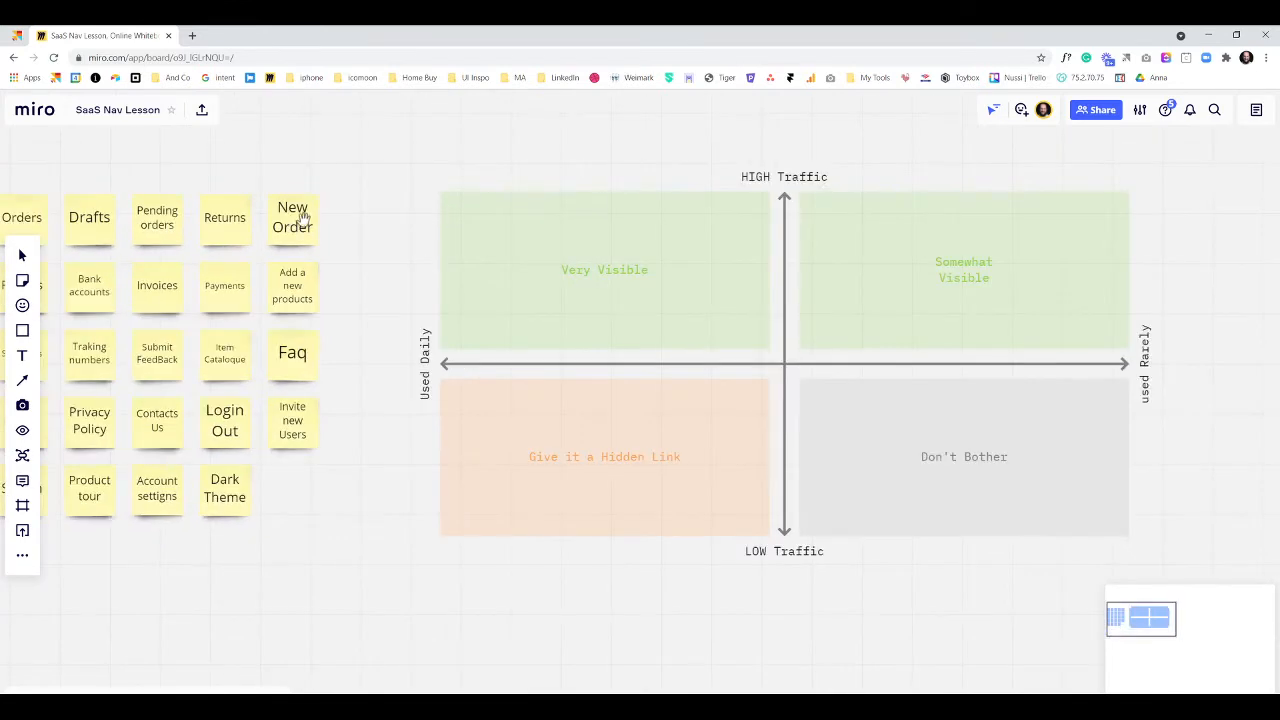
Move the New Order sticky note into the Very Visible quadrant of the traffic-versus-usage matrix.
{"action": "scroll", "coordinate": [429, 223], "scroll_direction": "left", "scroll_amount": 5}
{"action": "scroll", "coordinate": [414, 217], "scroll_direction": "right", "scroll_amount": 3}
{"action": "left_click", "coordinate": [413, 220]}
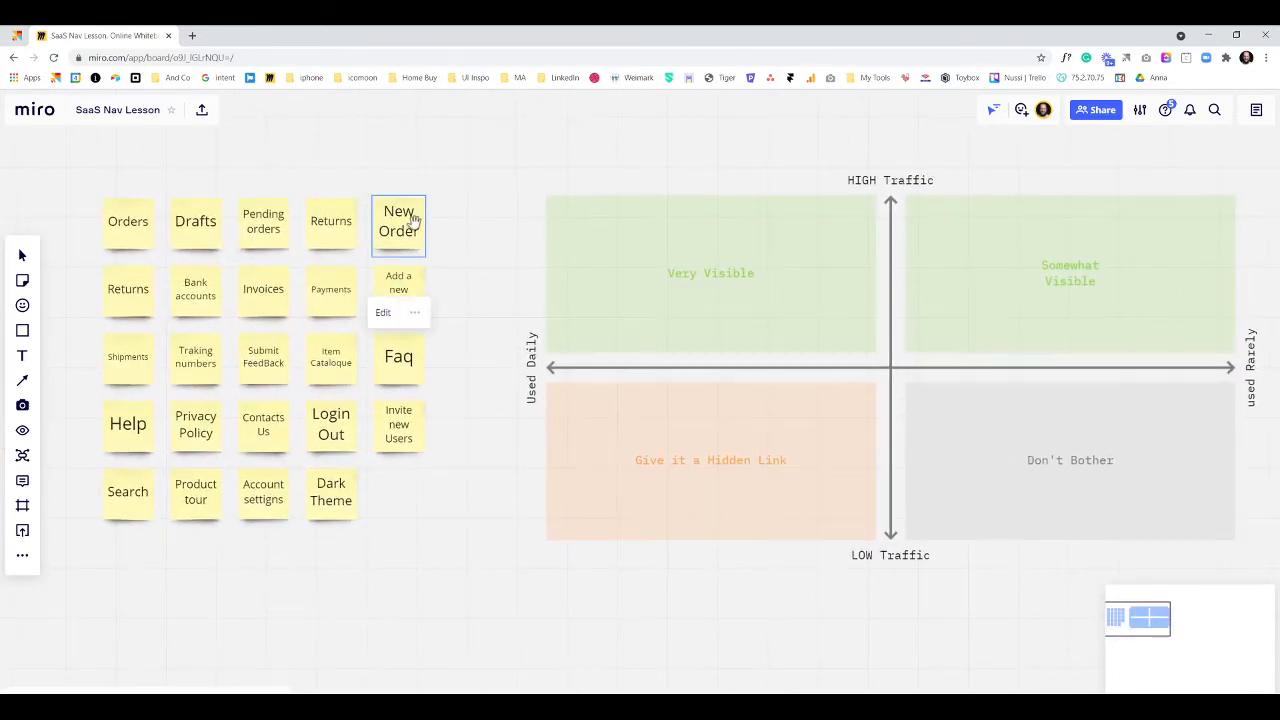
{"action": "scroll", "coordinate": [406, 230], "scroll_direction": "left", "scroll_amount": 3}
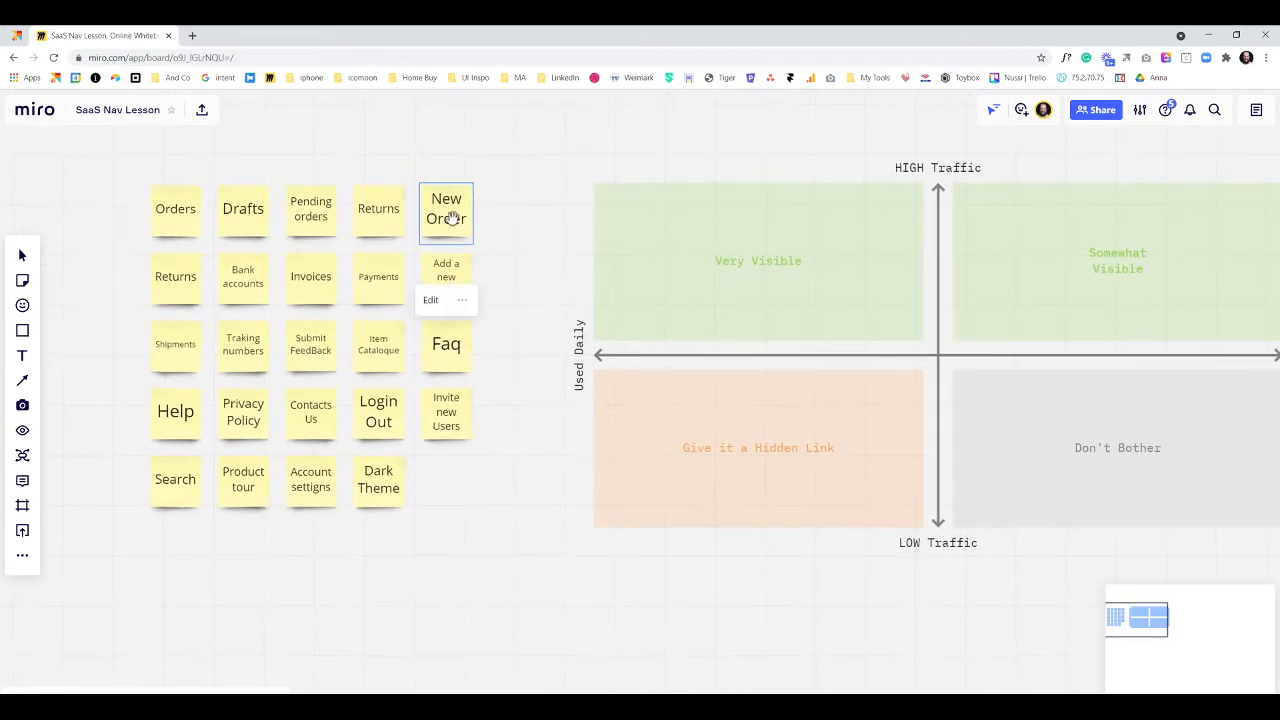
{"action": "left_click", "coordinate": [502, 180]}
{"action": "left_click_drag", "start_coordinate": [449, 214], "coordinate": [666, 247]}
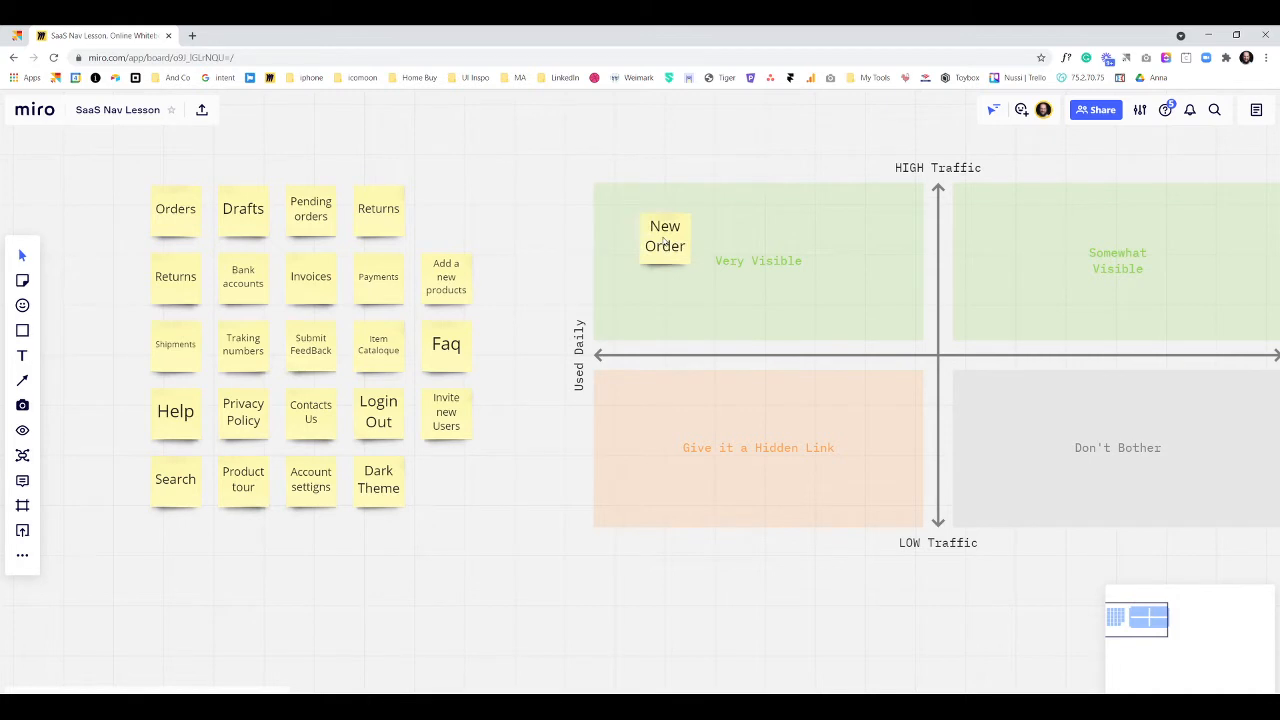
Move the Returns and Orders sticky notes into the Very Visible quadrant, and Pending orders and Drafts into Somewhat Visible.
{"action": "left_click", "coordinate": [367, 218]}
{"action": "left_click_drag", "start_coordinate": [378, 218], "coordinate": [668, 306]}
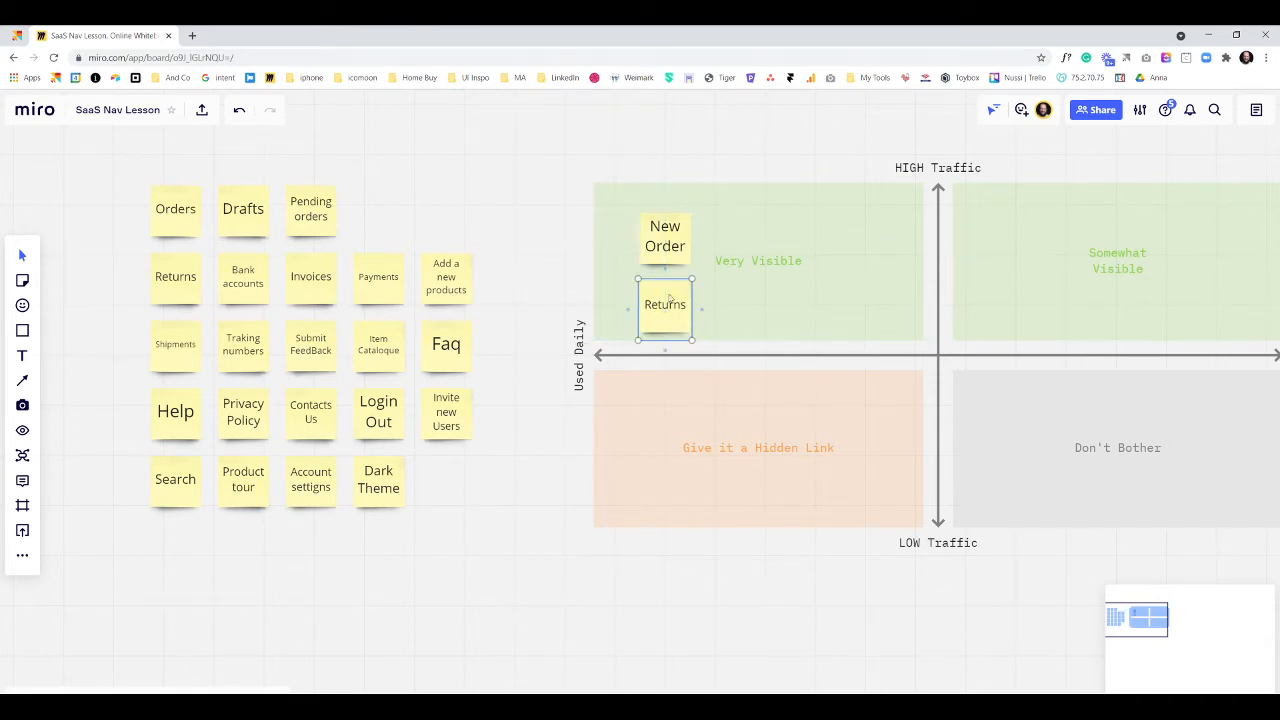
{"action": "left_click", "coordinate": [318, 224]}
{"action": "left_click_drag", "start_coordinate": [311, 218], "coordinate": [990, 222]}
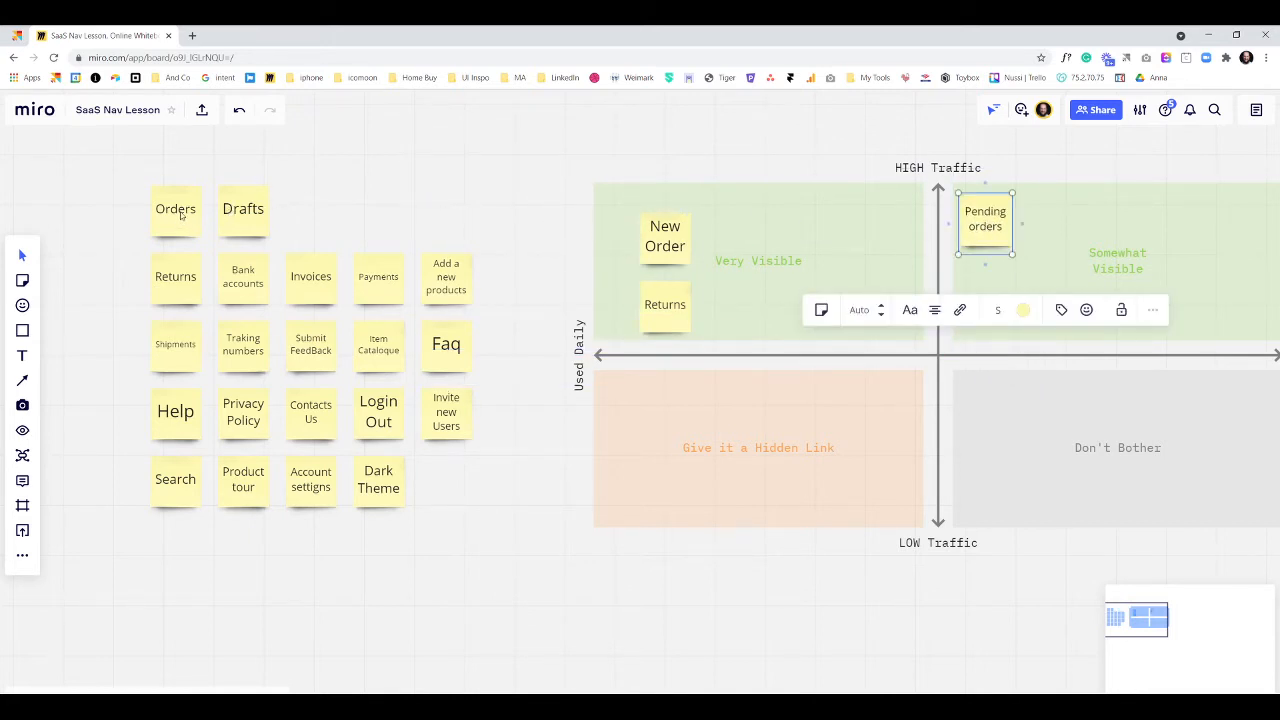
{"action": "left_click_drag", "start_coordinate": [176, 214], "coordinate": [731, 241]}
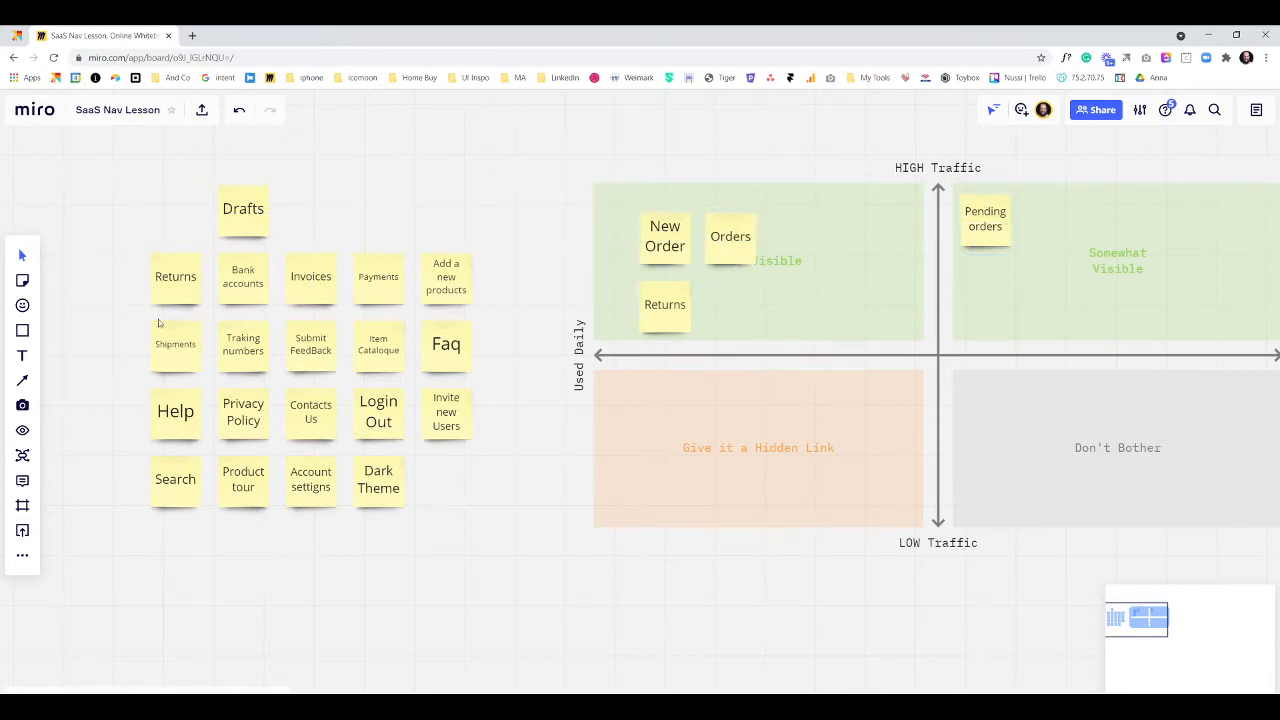
{"action": "left_click_drag", "start_coordinate": [245, 227], "coordinate": [991, 290]}
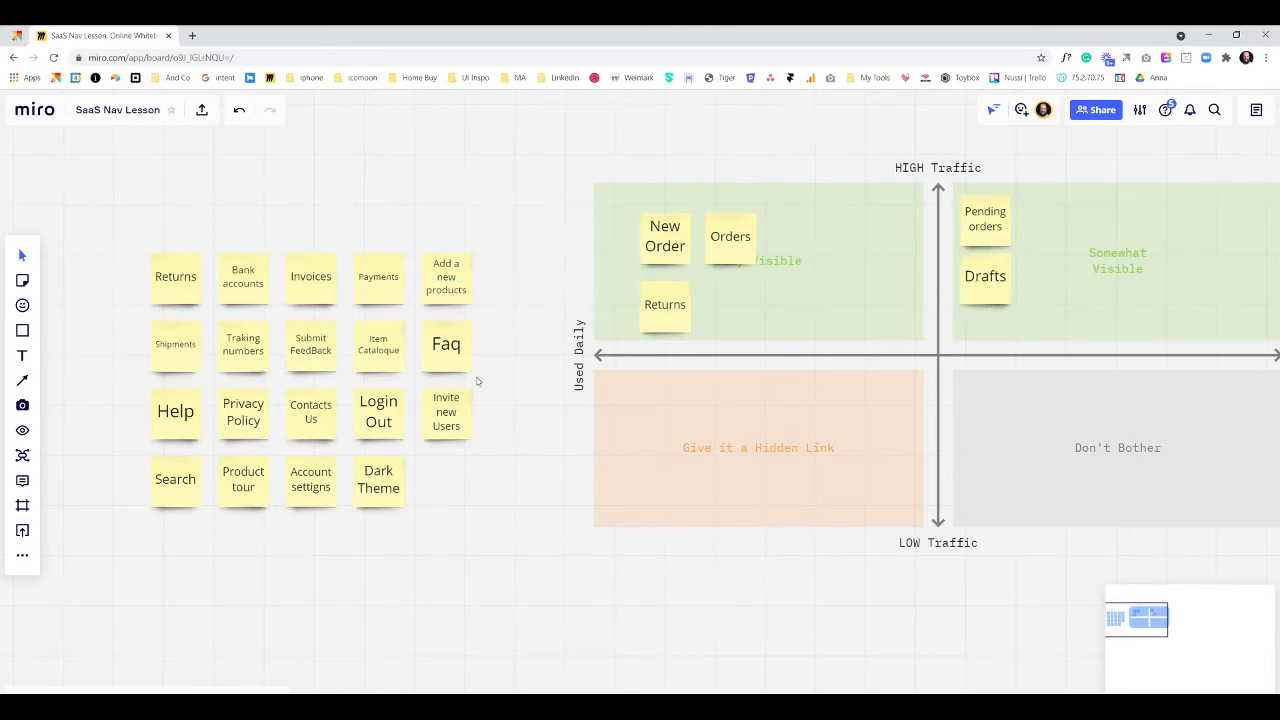
Delete the duplicate Returns sticky note and move Bank accounts and Invoices into the Don't Bother quadrant.
{"action": "left_click", "coordinate": [172, 285]}
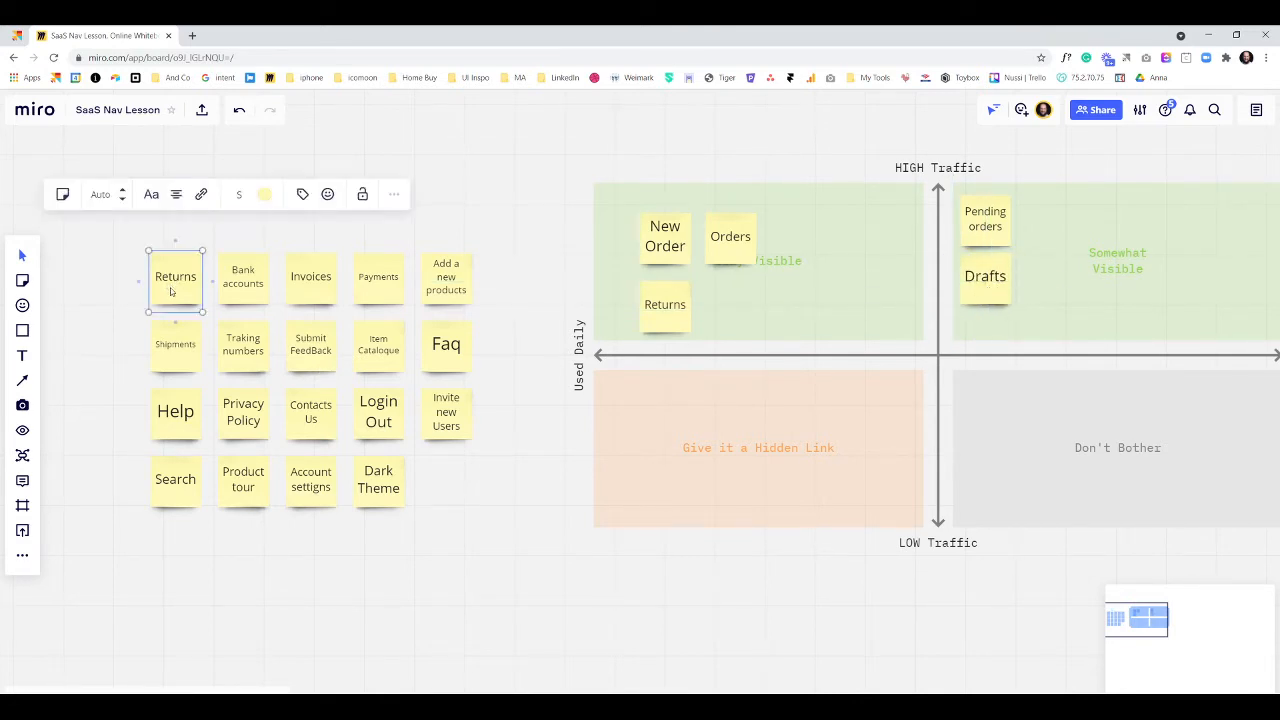
{"action": "key", "text": "Delete"}
{"action": "left_click_drag", "start_coordinate": [257, 283], "coordinate": [1012, 421]}
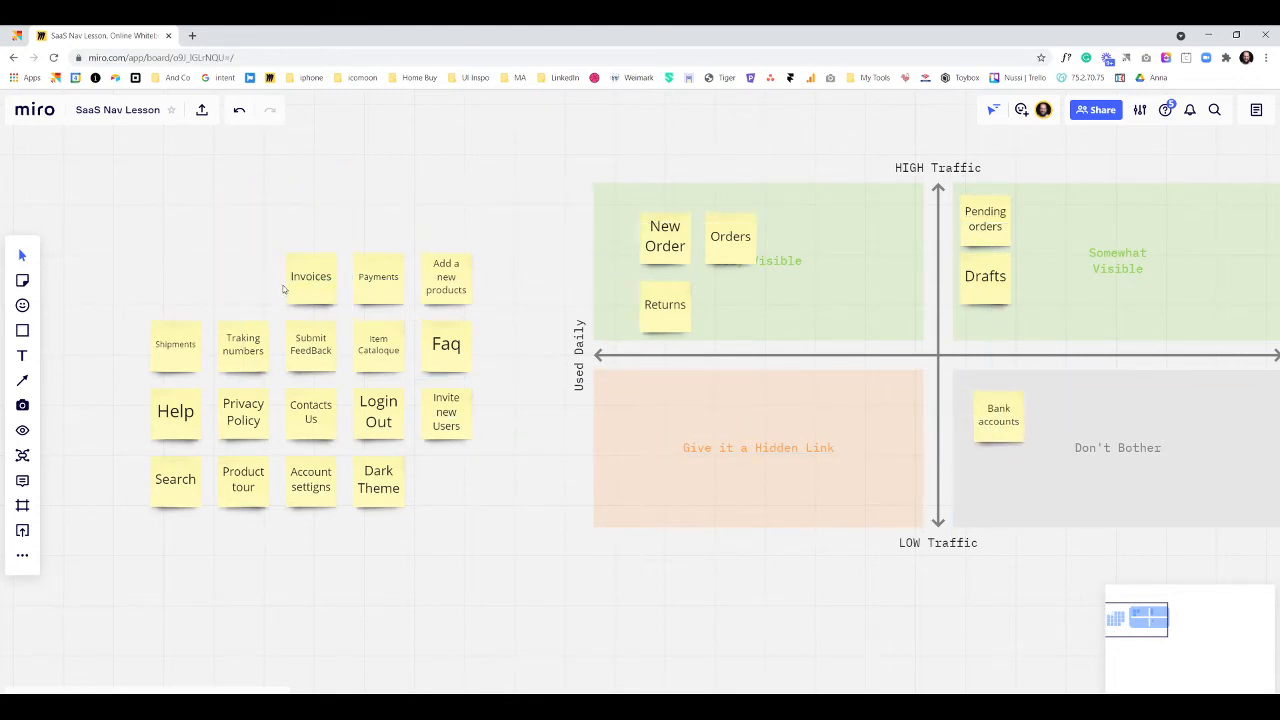
{"action": "left_click_drag", "start_coordinate": [310, 285], "coordinate": [1058, 421]}
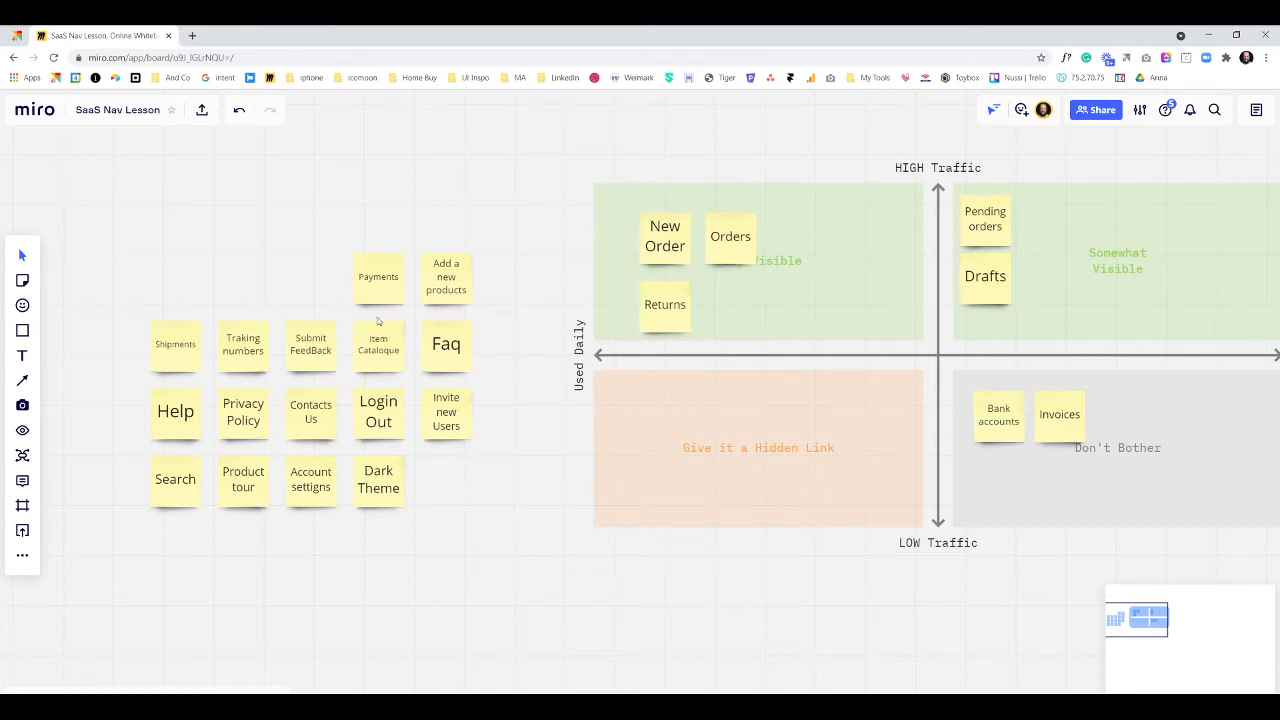
Move Payments into the Give it a Hidden Link quadrant and place Add a new products between Somewhat Visible and Don't Bother.
{"action": "left_click", "coordinate": [362, 290]}
{"action": "left_click_drag", "start_coordinate": [364, 285], "coordinate": [841, 414]}
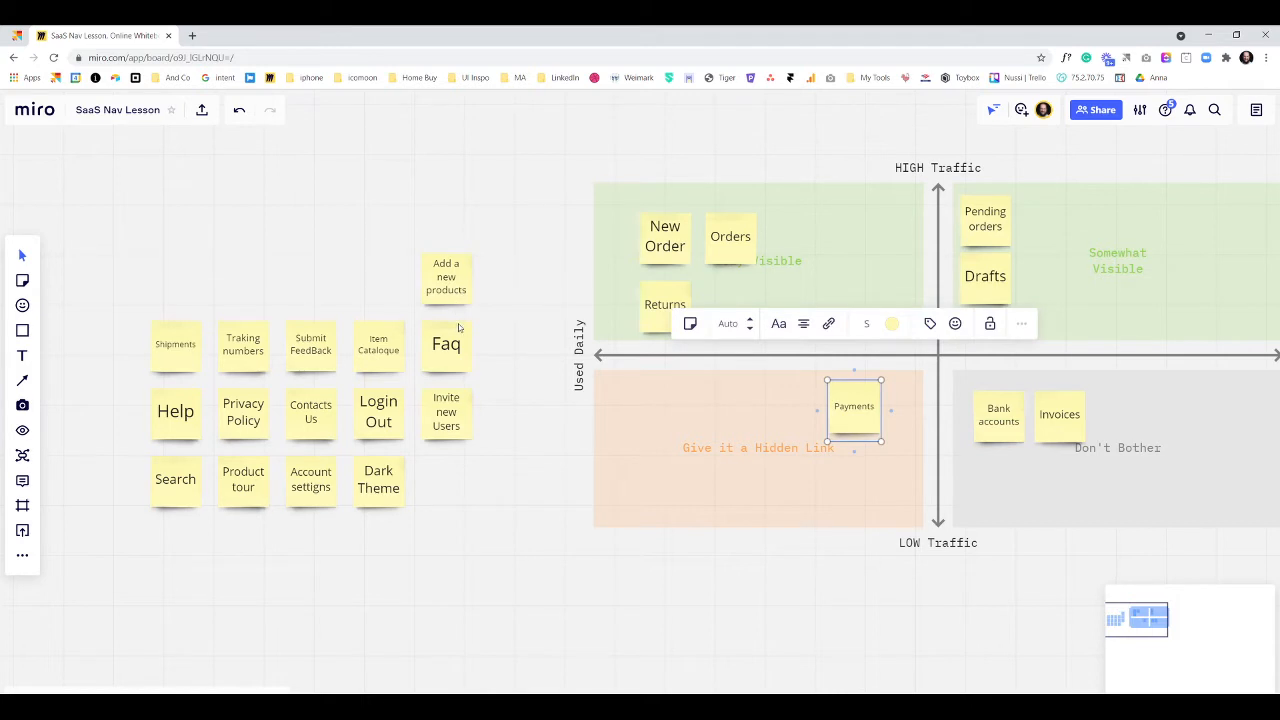
{"action": "left_click_drag", "start_coordinate": [448, 277], "coordinate": [1065, 355]}
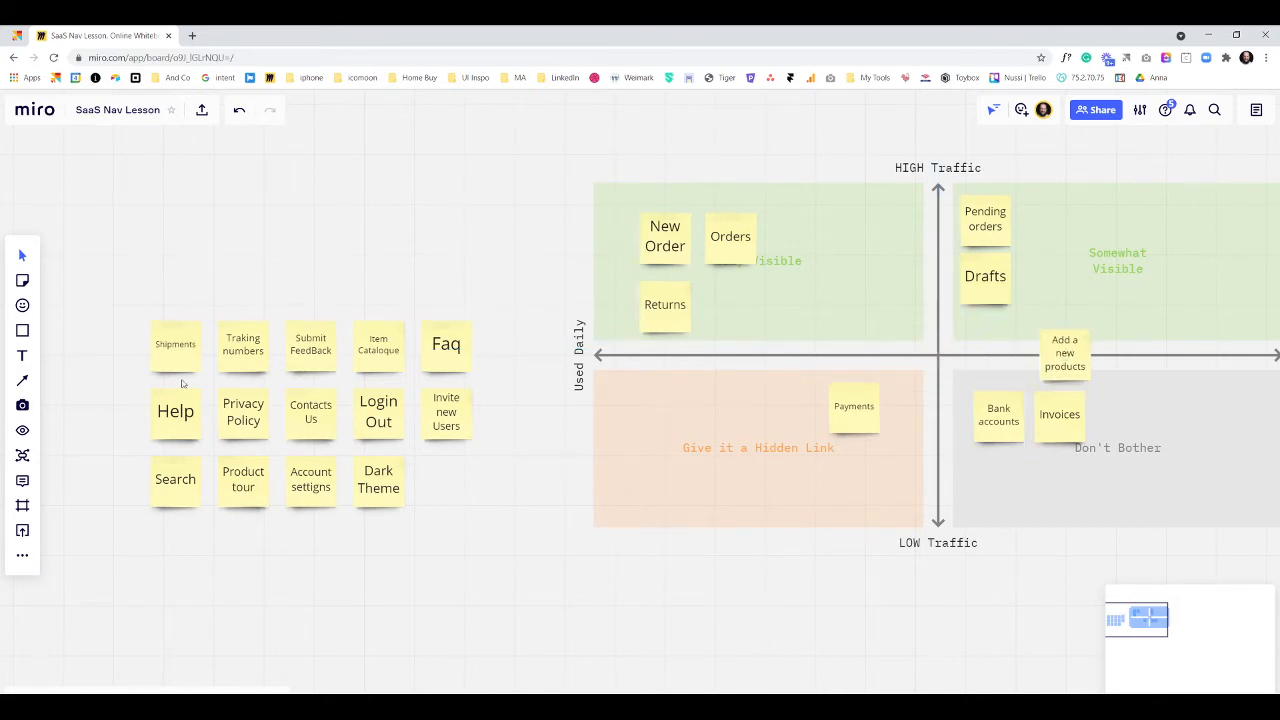
Move the Faq sticky note into the Don't Bother quadrant beside Invoices.
{"action": "left_click_drag", "start_coordinate": [441, 358], "coordinate": [1181, 437]}
{"action": "left_click_drag", "start_coordinate": [793, 447], "coordinate": [510, 389]}
{"action": "left_click_drag", "start_coordinate": [960, 377], "coordinate": [925, 370]}
{"action": "left_click_drag", "start_coordinate": [526, 414], "coordinate": [682, 423]}
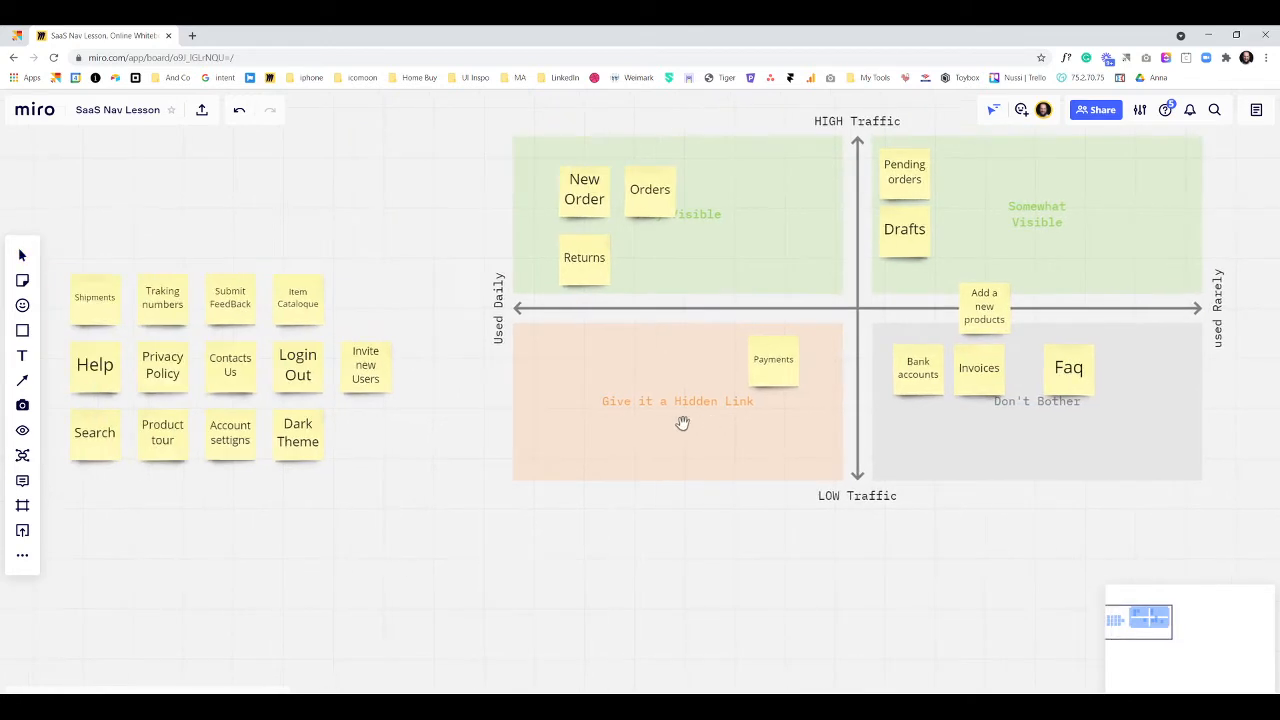
Sort Invite new Users into Give it a Hidden Link, Item Catalogue into Somewhat Visible and Login Out into Very Visible.
{"action": "left_click_drag", "start_coordinate": [359, 368], "coordinate": [554, 424]}
{"action": "left_click_drag", "start_coordinate": [296, 317], "coordinate": [1112, 272]}
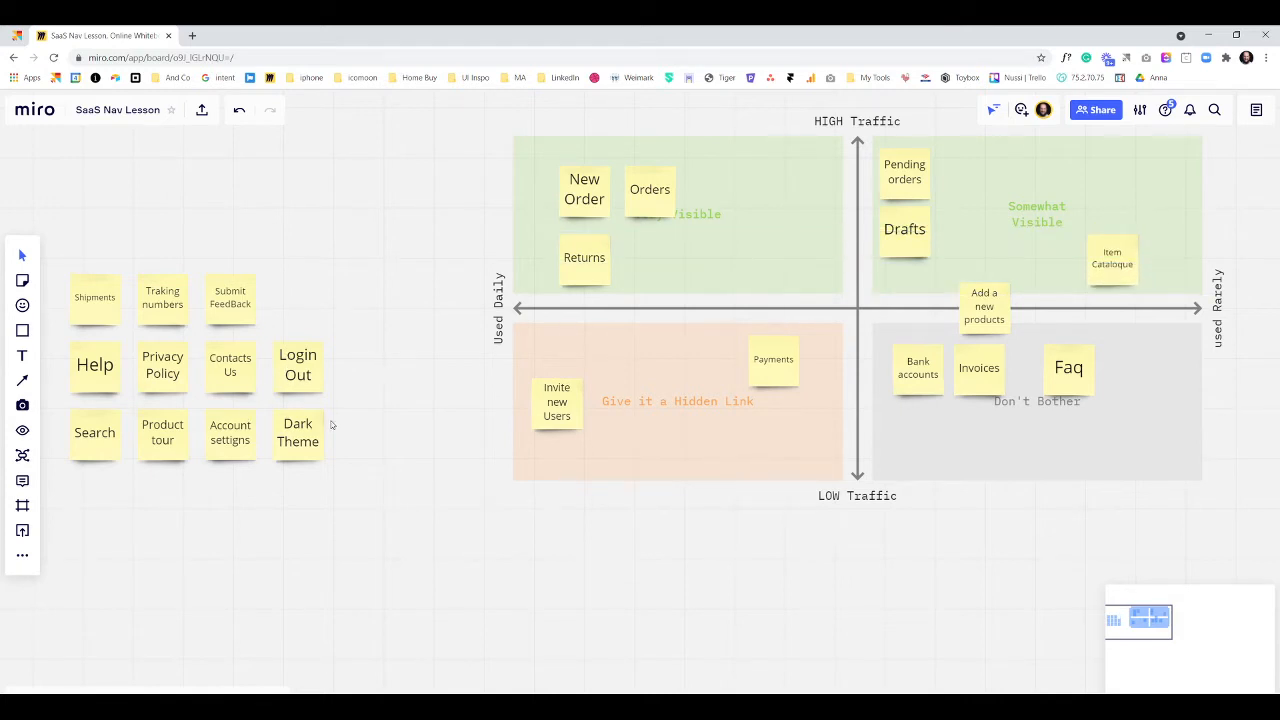
{"action": "left_click_drag", "start_coordinate": [303, 371], "coordinate": [717, 197]}
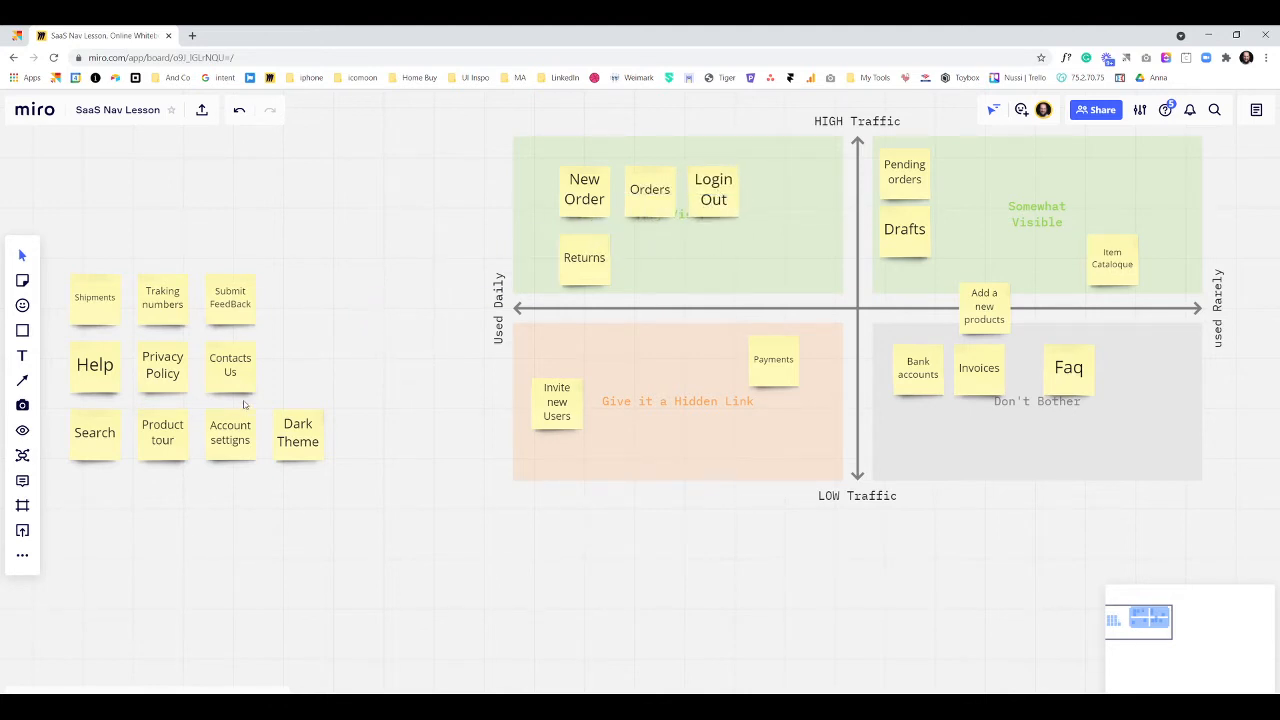
Move Dark Theme, Submit FeedBack and Contacts Us into the Don't Bother quadrant, and Traking numbers into Somewhat Visible.
{"action": "left_click_drag", "start_coordinate": [289, 433], "coordinate": [780, 560]}
{"action": "left_click_drag", "start_coordinate": [865, 548], "coordinate": [887, 438]}
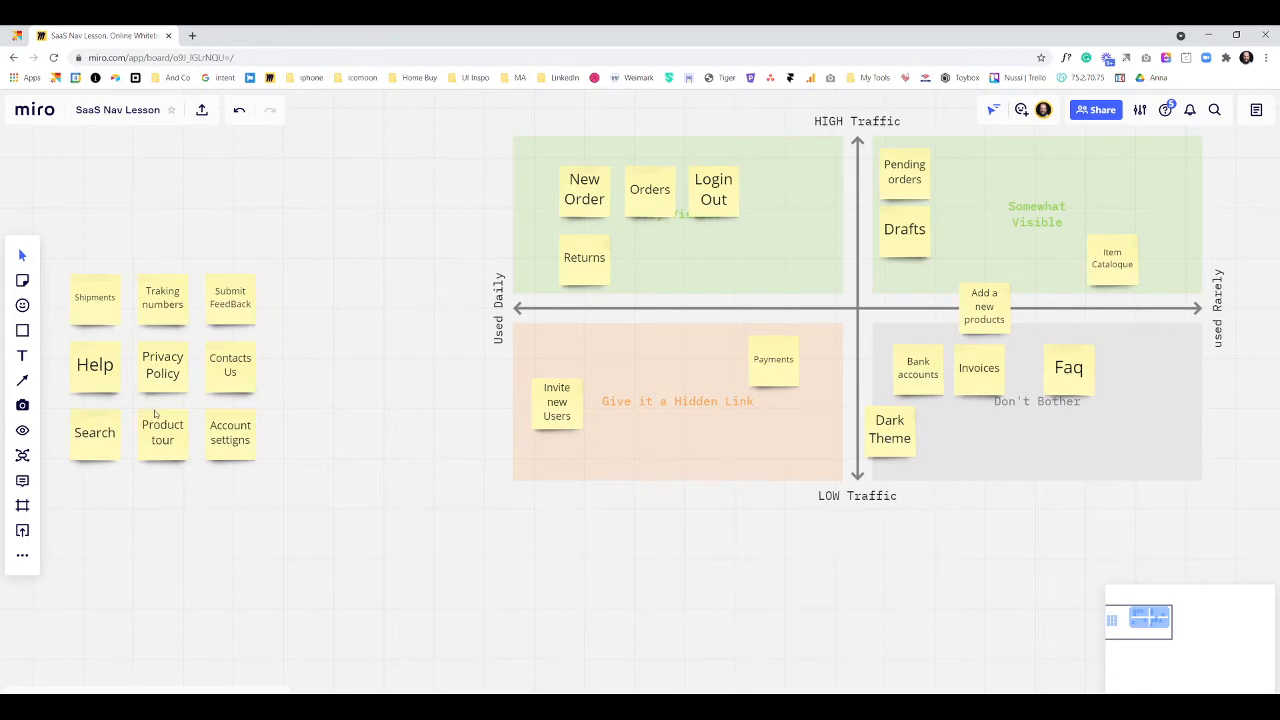
{"action": "left_click_drag", "start_coordinate": [219, 308], "coordinate": [1155, 452]}
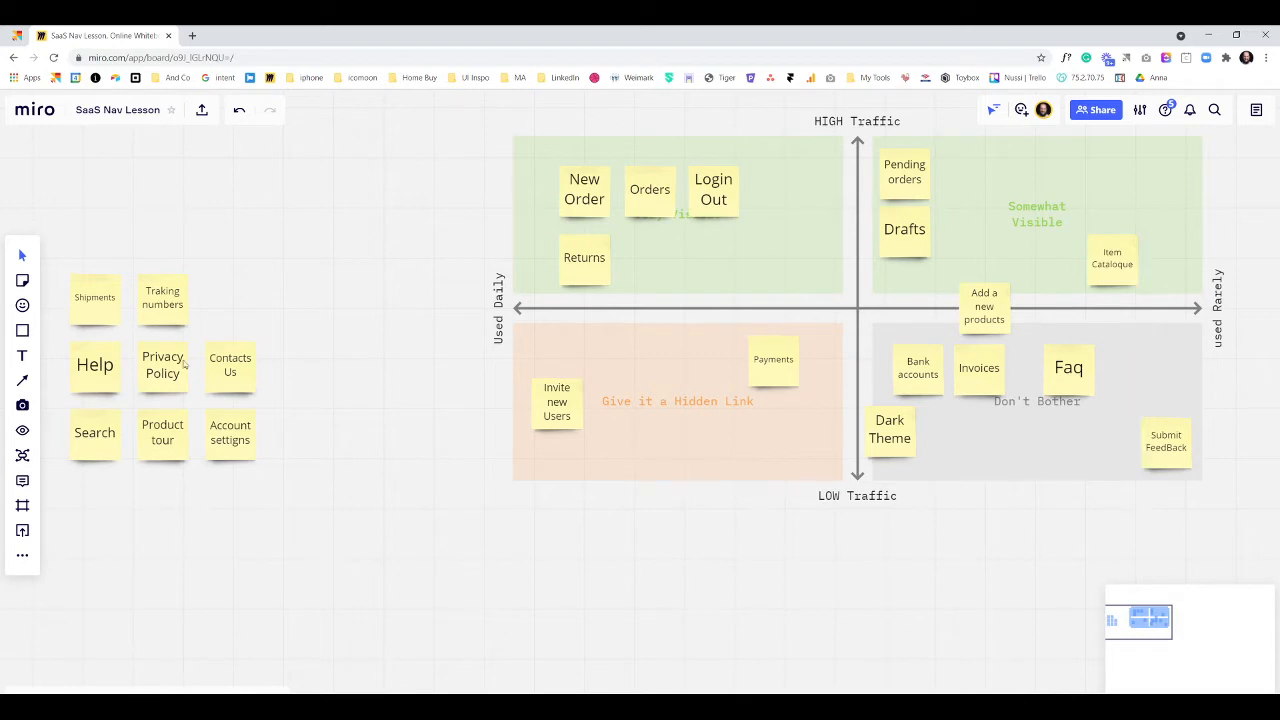
{"action": "left_click_drag", "start_coordinate": [157, 311], "coordinate": [1174, 225]}
{"action": "left_click_drag", "start_coordinate": [240, 376], "coordinate": [1080, 373]}
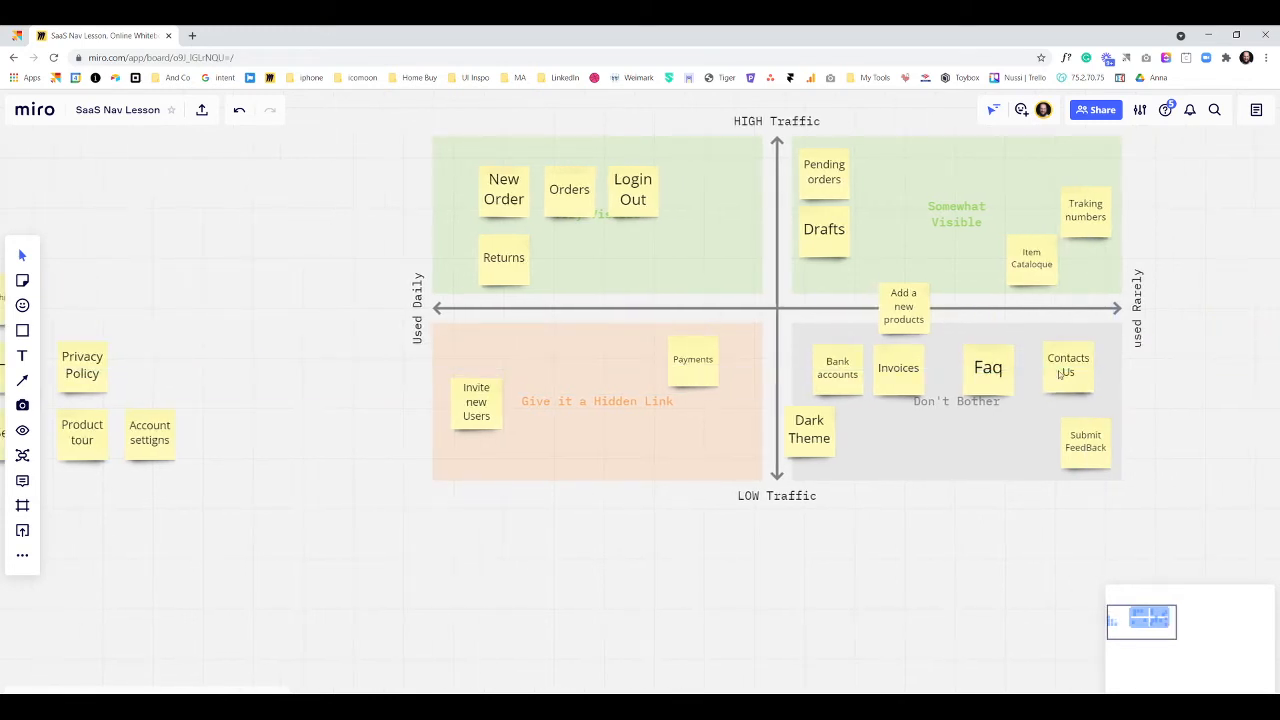
Move Account settigns, Product tour and Privacy Policy into the Don't Bother quadrant and place Help just above Faq on the horizontal axis.
{"action": "scroll", "coordinate": [317, 413], "scroll_direction": "left", "scroll_amount": 5}
{"action": "left_click_drag", "start_coordinate": [291, 385], "coordinate": [1021, 385]}
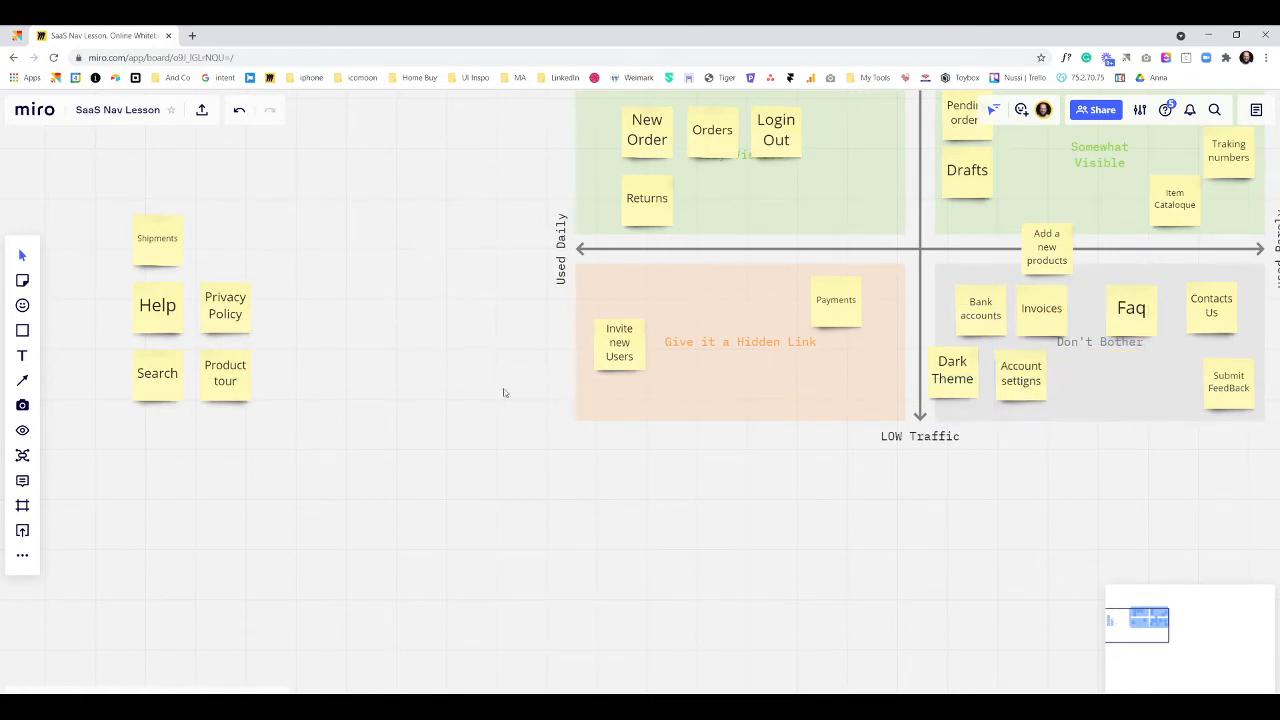
{"action": "left_click_drag", "start_coordinate": [226, 380], "coordinate": [1093, 385]}
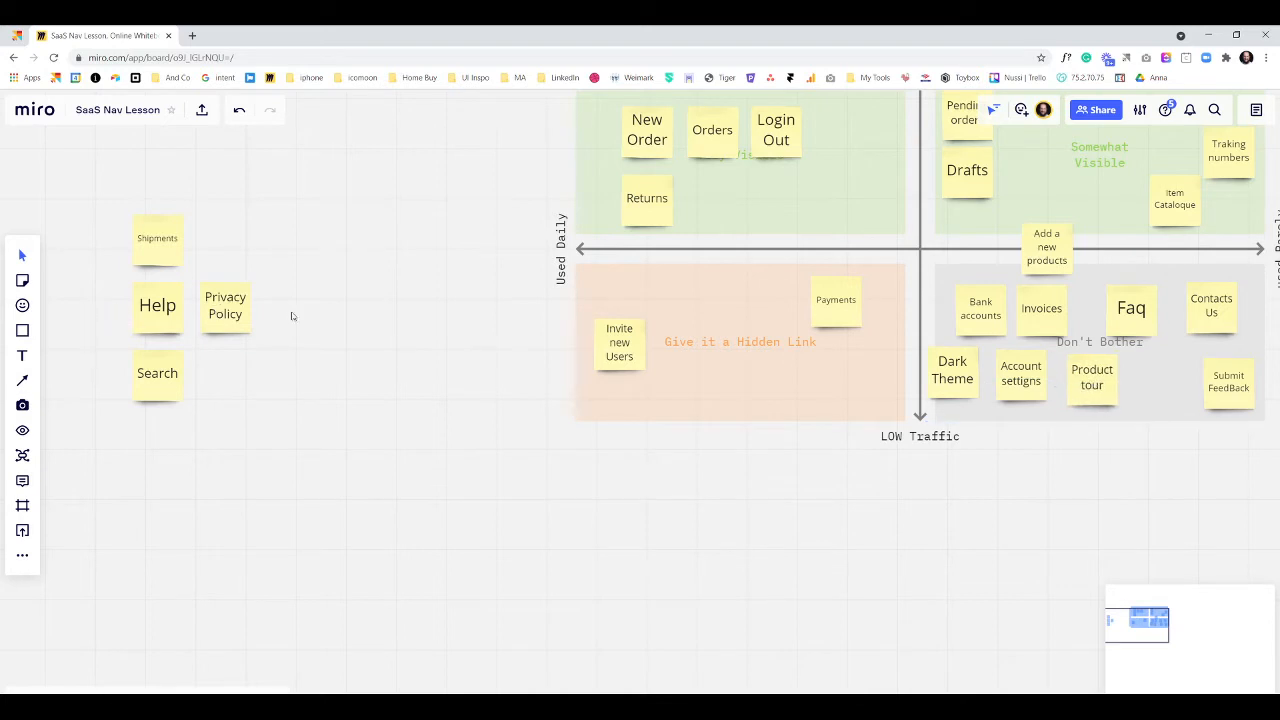
{"action": "left_click_drag", "start_coordinate": [240, 313], "coordinate": [1162, 388]}
{"action": "left_click_drag", "start_coordinate": [145, 310], "coordinate": [1131, 256]}
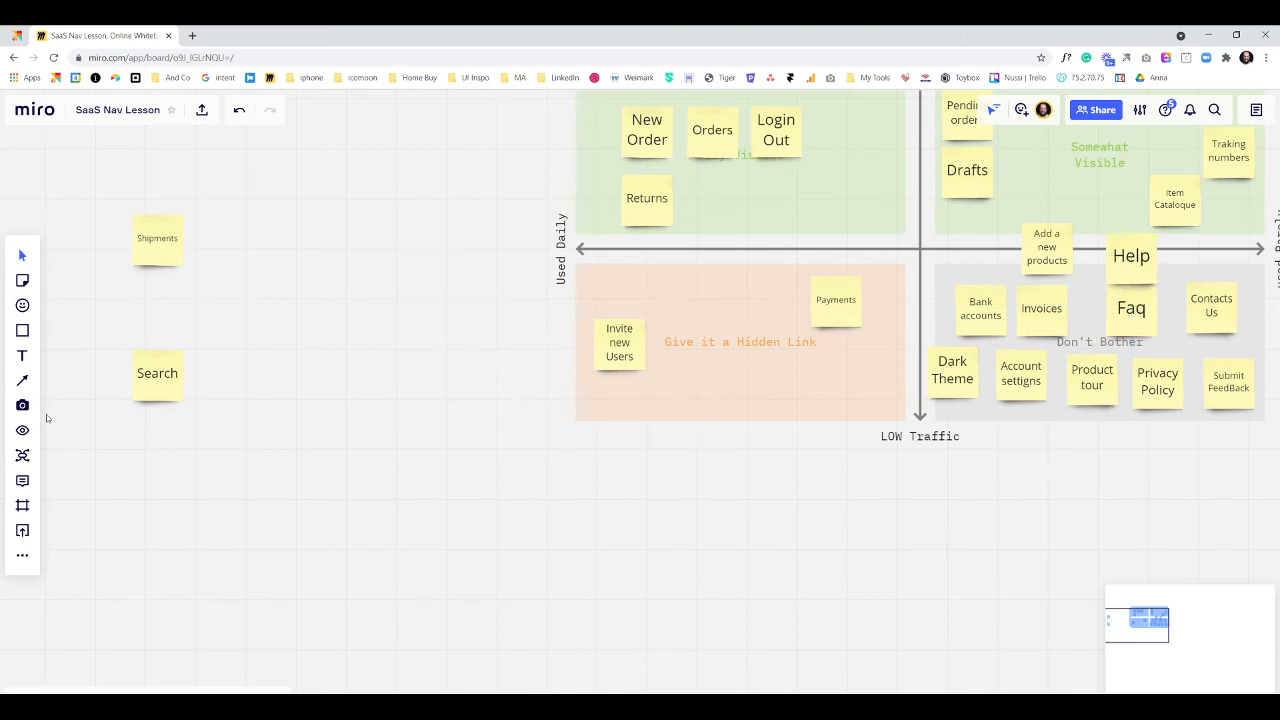
Move the last two unsorted sticky notes, Search and Shipments, into the Very Visible quadrant.
{"action": "left_click_drag", "start_coordinate": [160, 392], "coordinate": [847, 144]}
{"action": "left_click_drag", "start_coordinate": [156, 245], "coordinate": [722, 197]}
{"action": "left_click_drag", "start_coordinate": [414, 263], "coordinate": [233, 342]}
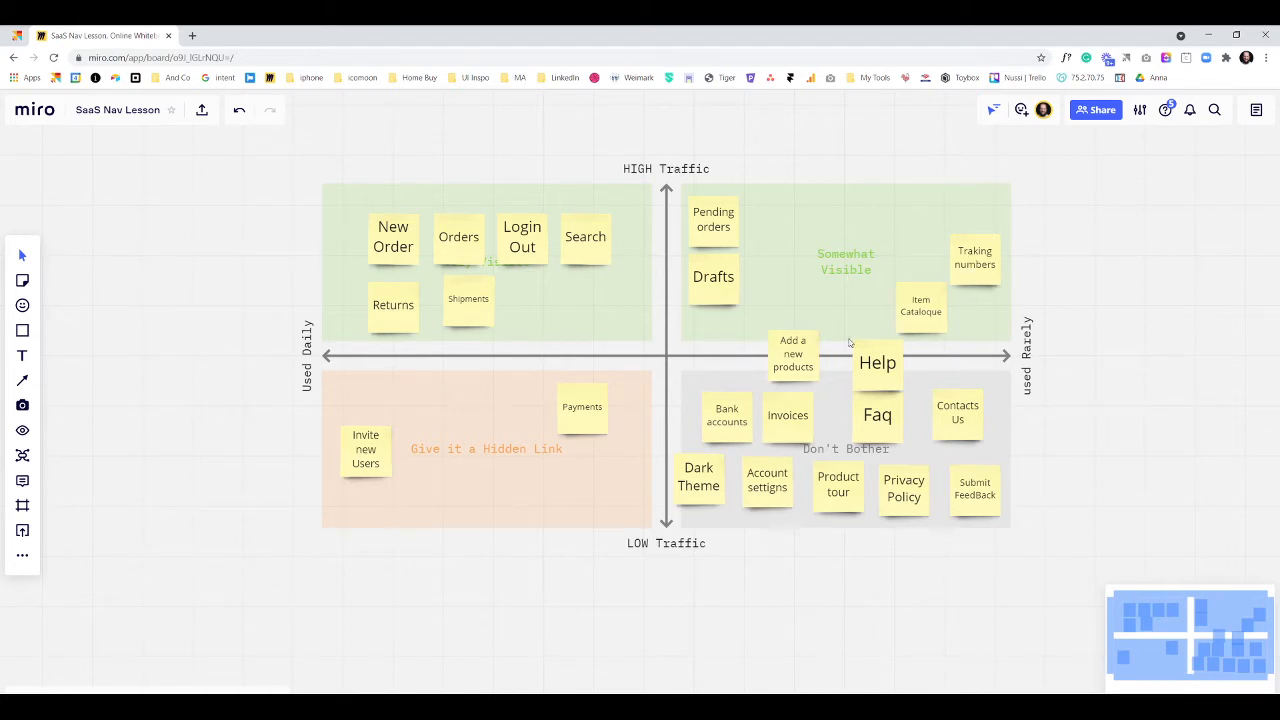
Move Item Catalogue into the Very Visible quadrant and bring Traking numbers next to Drafts in Somewhat Visible.
{"action": "left_click_drag", "start_coordinate": [913, 316], "coordinate": [607, 315]}
{"action": "left_click_drag", "start_coordinate": [990, 258], "coordinate": [792, 293]}
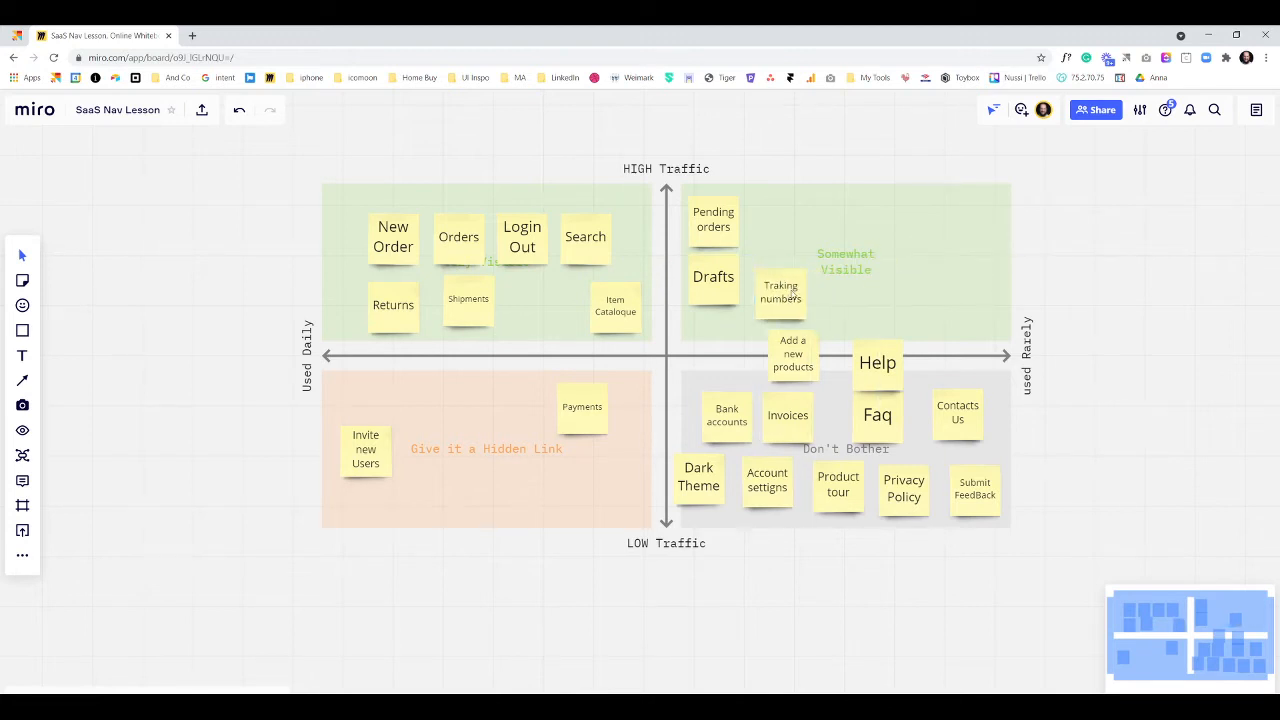
{"action": "scroll", "coordinate": [762, 262], "scroll_direction": "down", "scroll_amount": 2}
{"action": "scroll", "coordinate": [663, 380], "scroll_direction": "up", "scroll_amount": 3}
{"action": "mouse_move", "coordinate": [623, 377]}
{"action": "left_mouse_down"}
{"action": "mouse_move", "coordinate": [661, 373]}
{"action": "mouse_move", "coordinate": [636, 376]}
{"action": "left_mouse_up"}
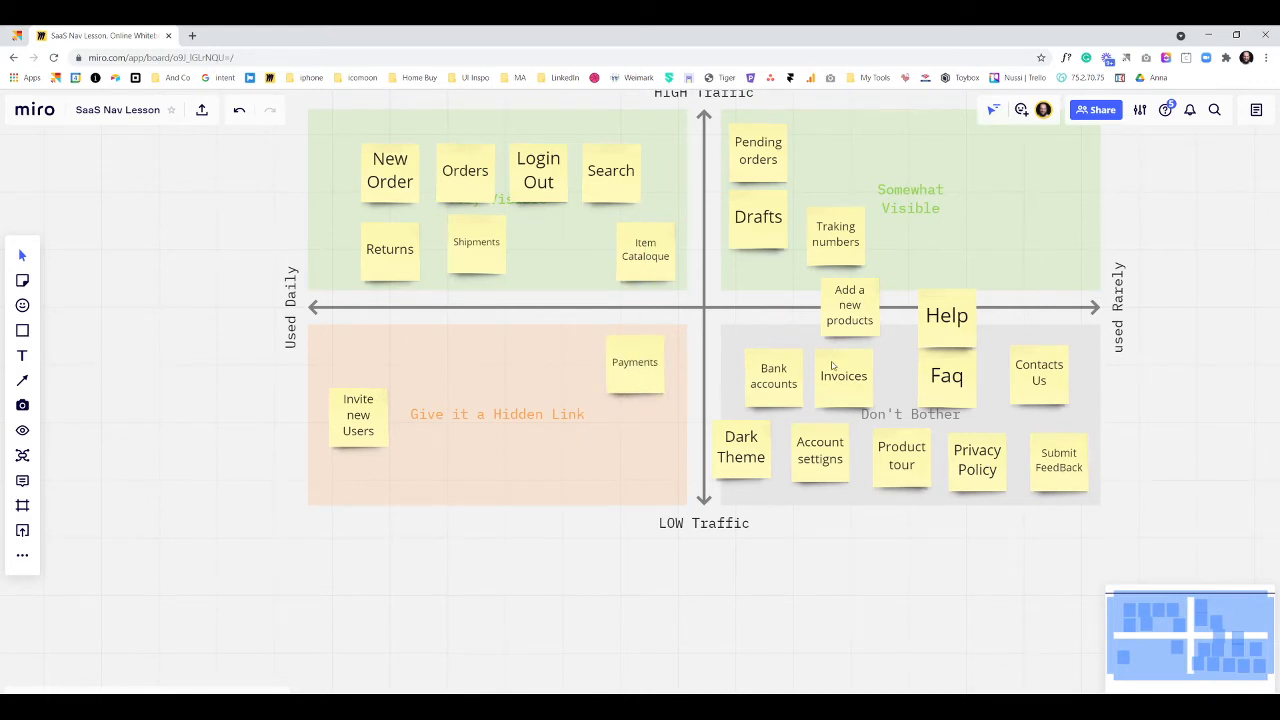
Draw a large custom-ratio frame on the empty area beside the matrix and give it a white background.
{"action": "scroll", "coordinate": [796, 301], "scroll_direction": "down", "scroll_amount": 2}
{"action": "scroll", "coordinate": [471, 471], "scroll_direction": "right", "scroll_amount": 5}
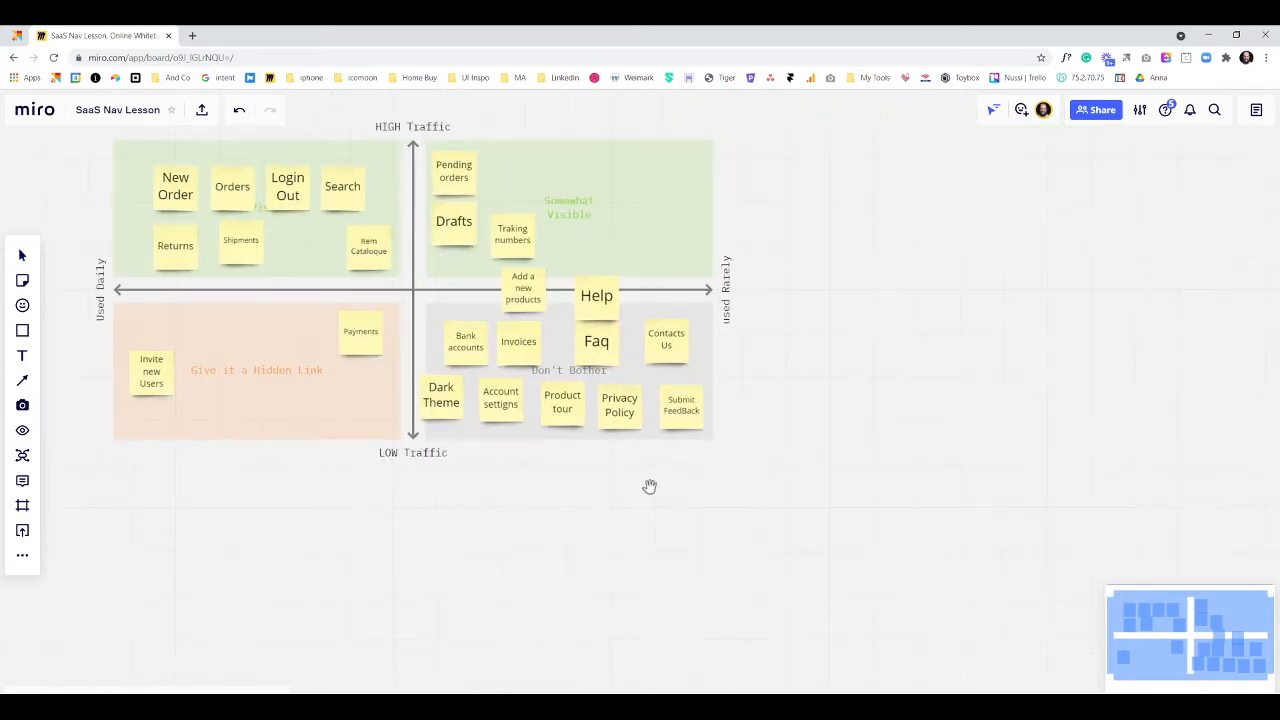
{"action": "left_click", "coordinate": [22, 506]}
{"action": "left_click_drag", "start_coordinate": [642, 160], "coordinate": [1160, 549]}
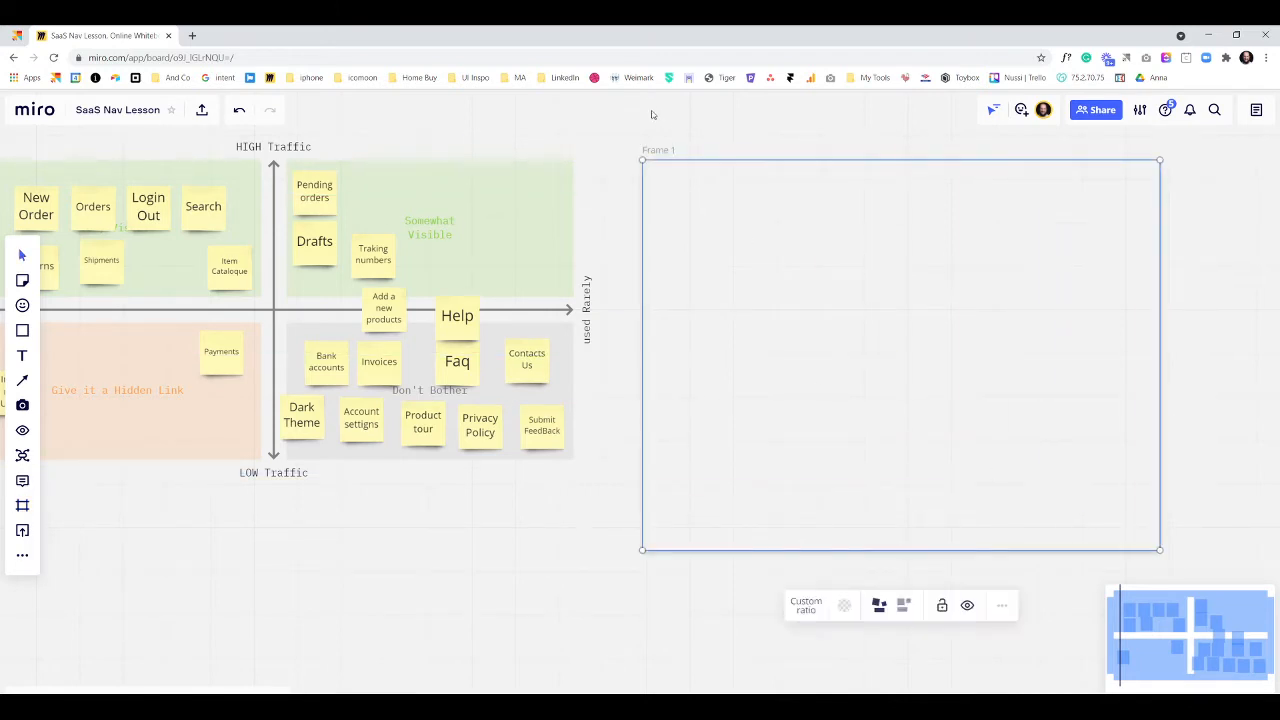
{"action": "left_click", "coordinate": [844, 605]}
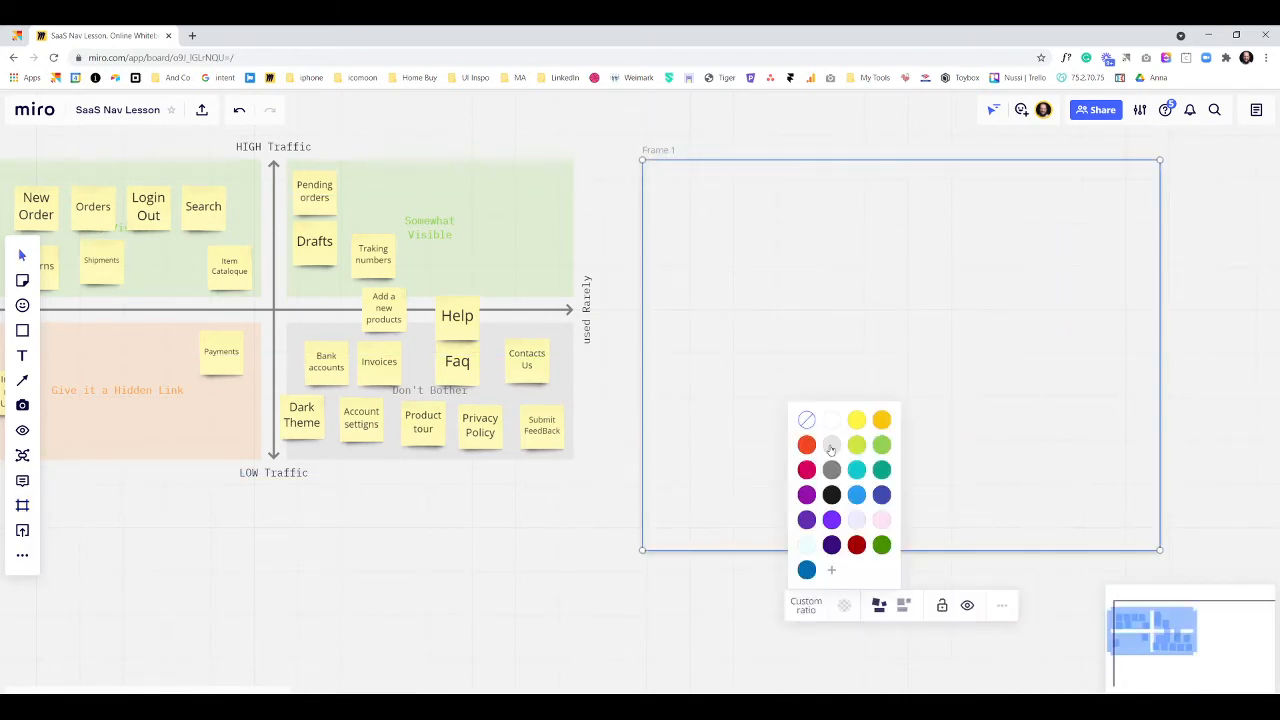
{"action": "left_click", "coordinate": [834, 421]}
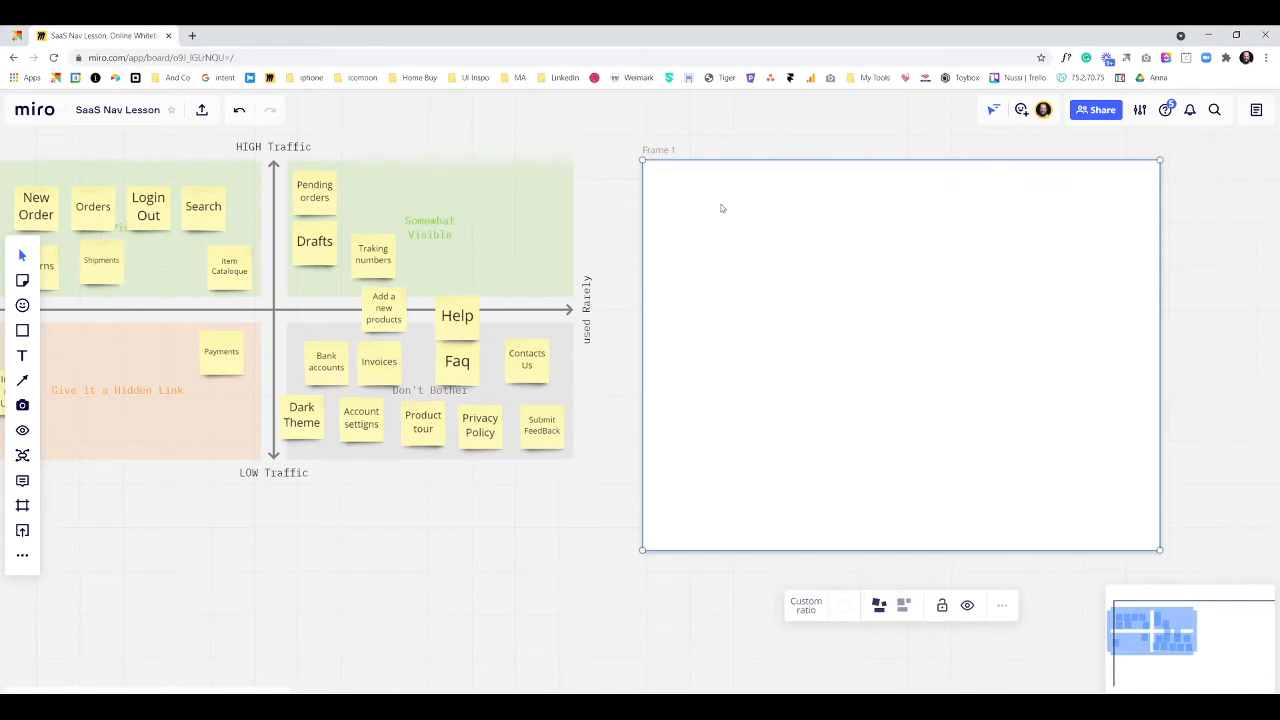
Place a mind map inside the white frame and name its root node Navigation.
{"action": "key", "text": "space"}
{"action": "left_click_drag", "start_coordinate": [800, 286], "coordinate": [609, 295]}
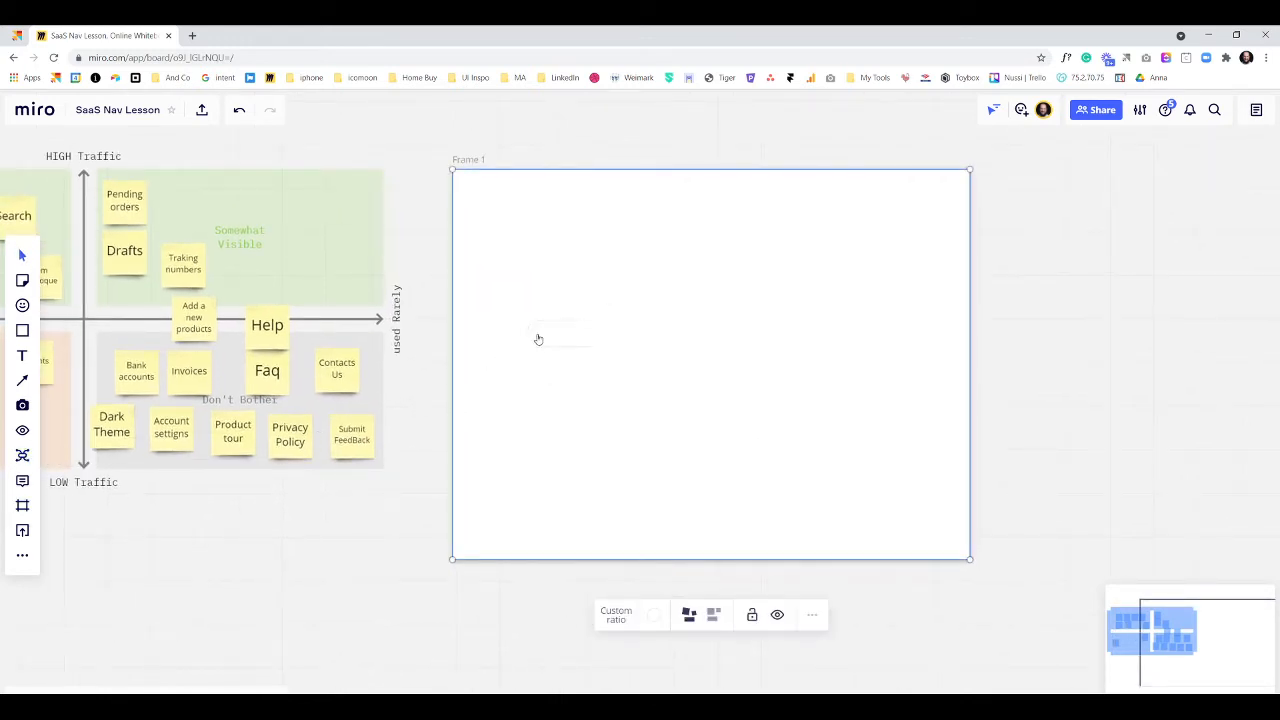
{"action": "left_click", "coordinate": [537, 338]}
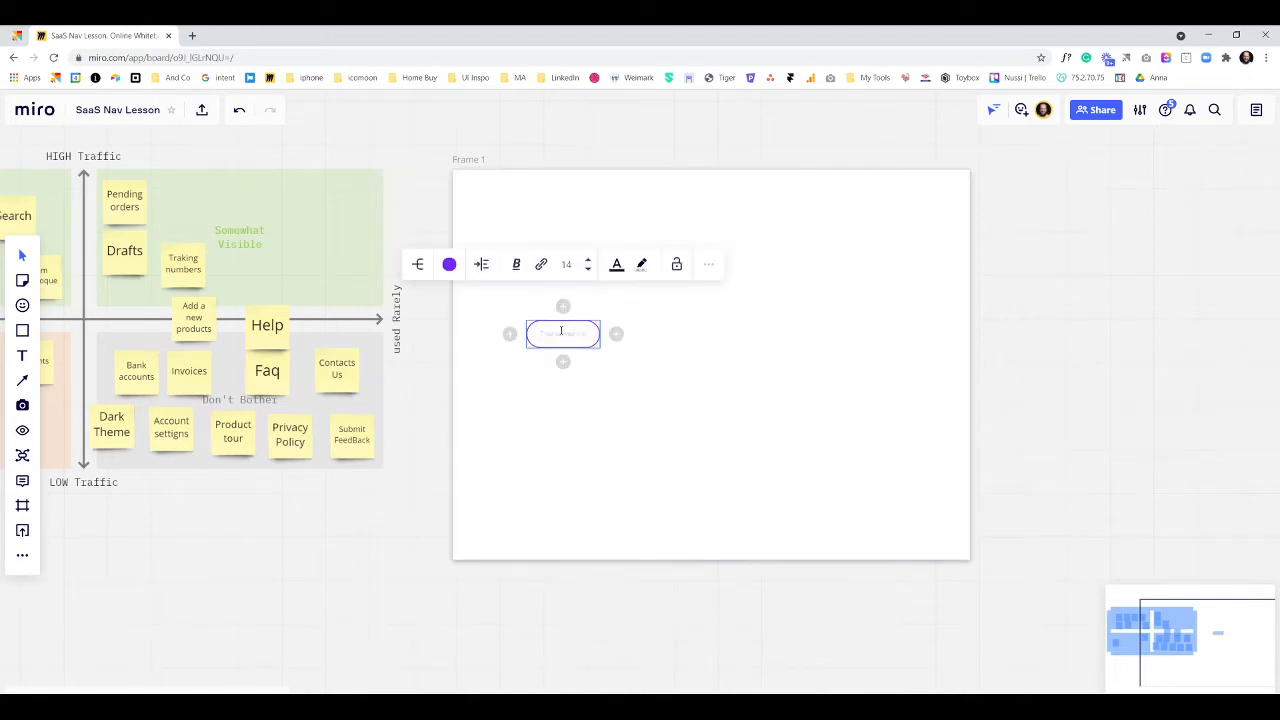
{"action": "type", "text": "Navigation"}
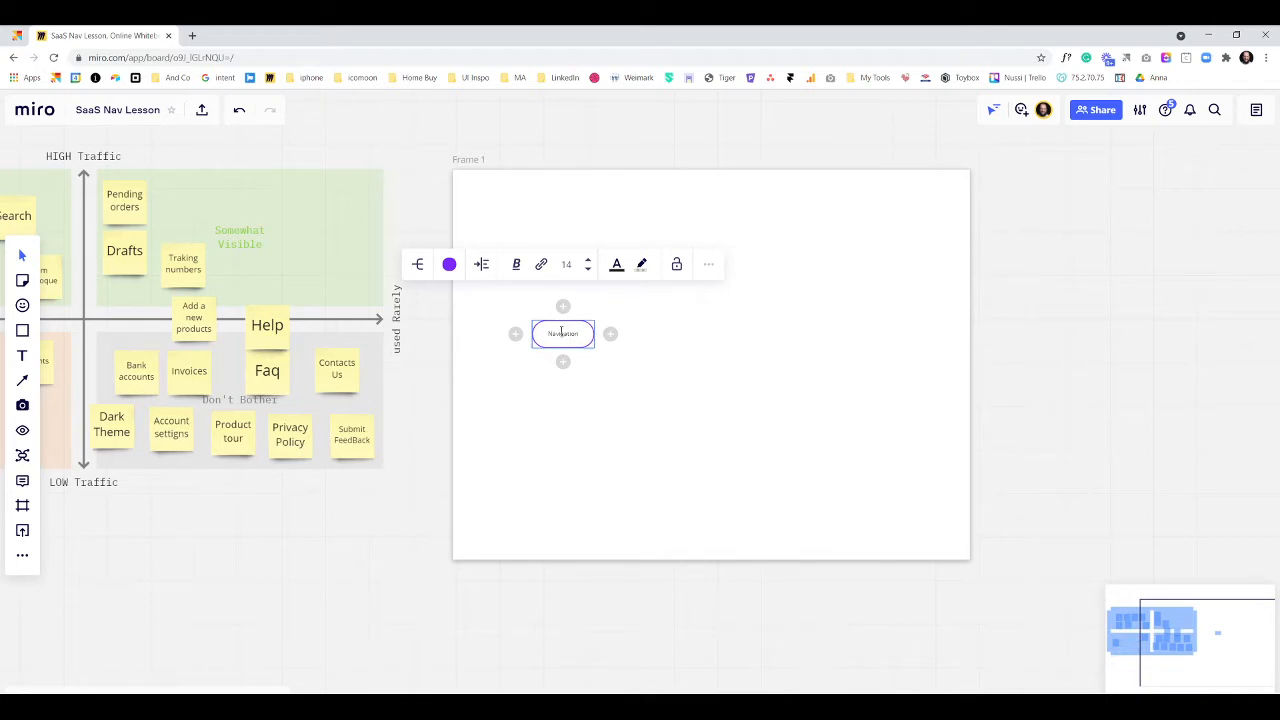
Add the branches Orders, Shipments and Returns to the Navigation node of the mind map.
{"action": "left_click_drag", "start_coordinate": [654, 374], "coordinate": [721, 419]}
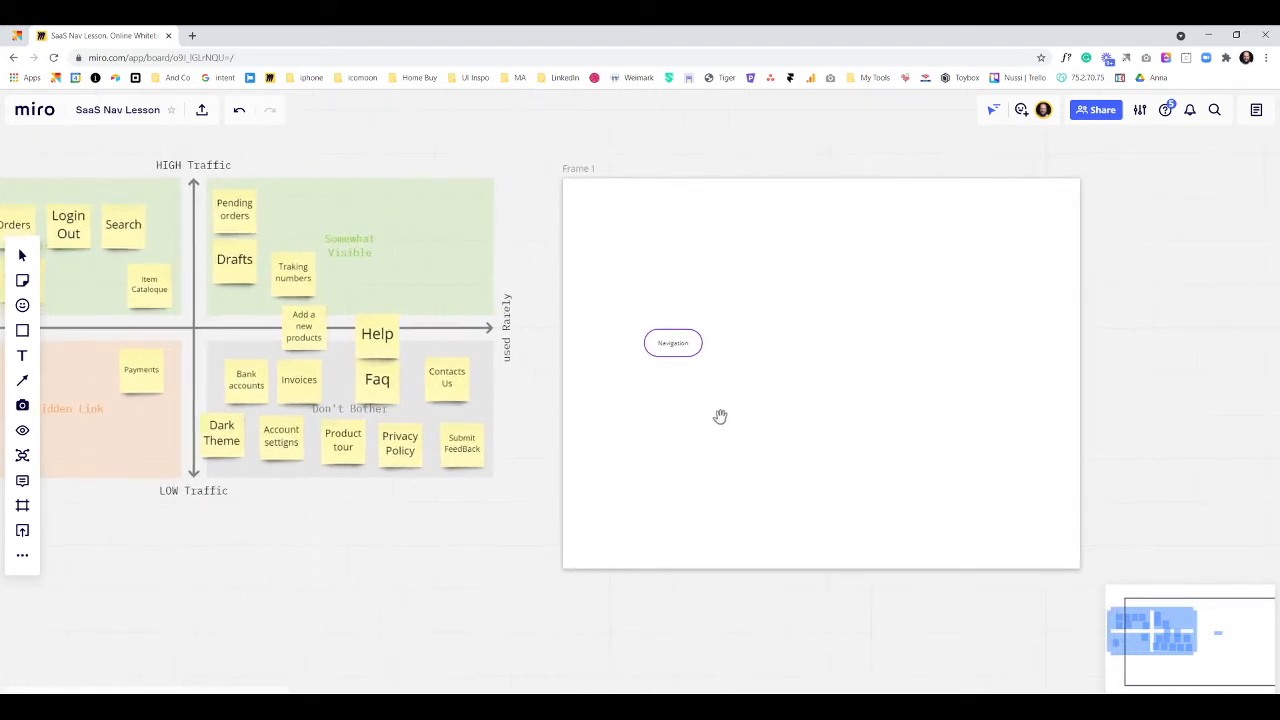
{"action": "left_click", "coordinate": [719, 344]}
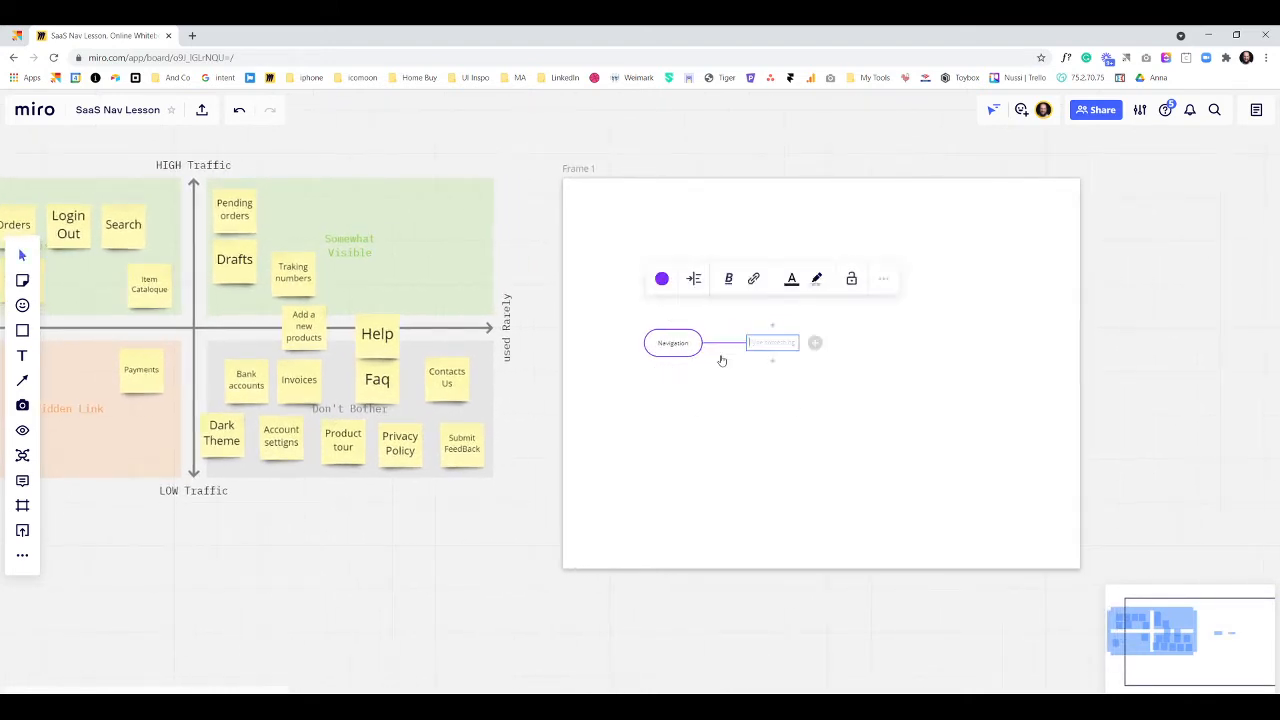
{"action": "type", "text": "Orders"}
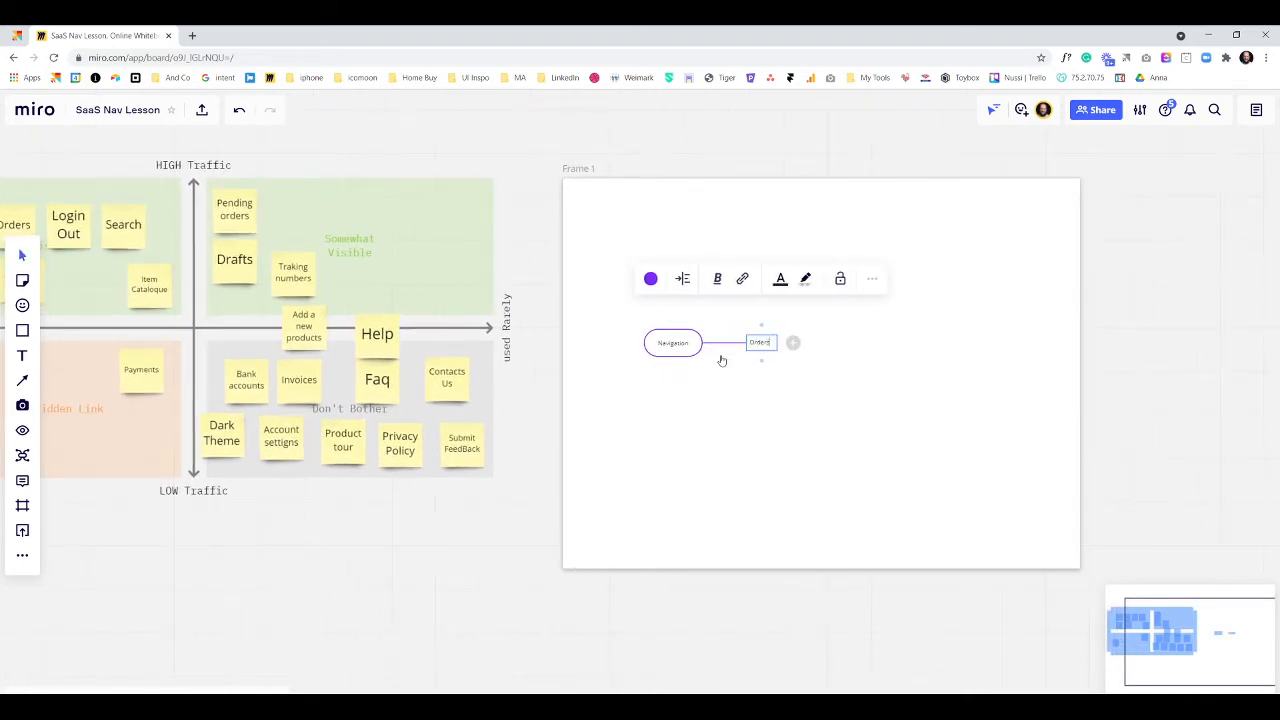
{"action": "key", "text": "Return"}
{"action": "type", "text": "Shipments"}
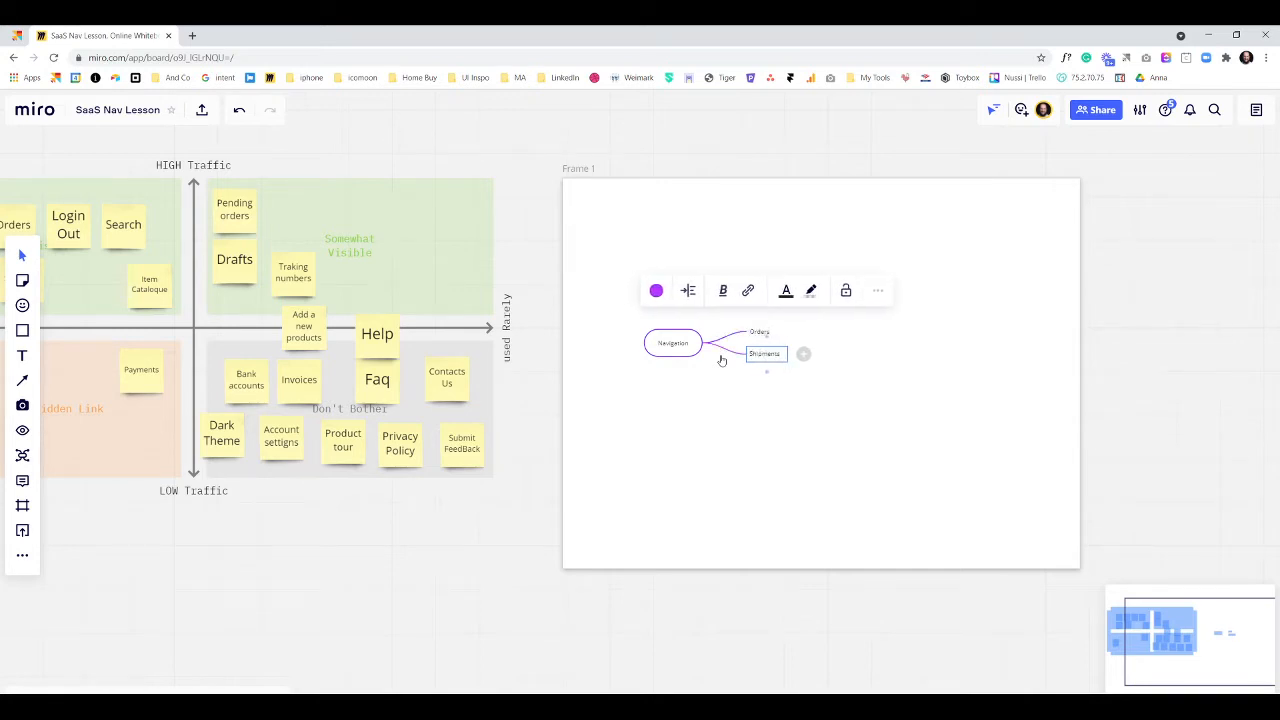
{"action": "key", "text": "Return"}
{"action": "type", "text": "R"}
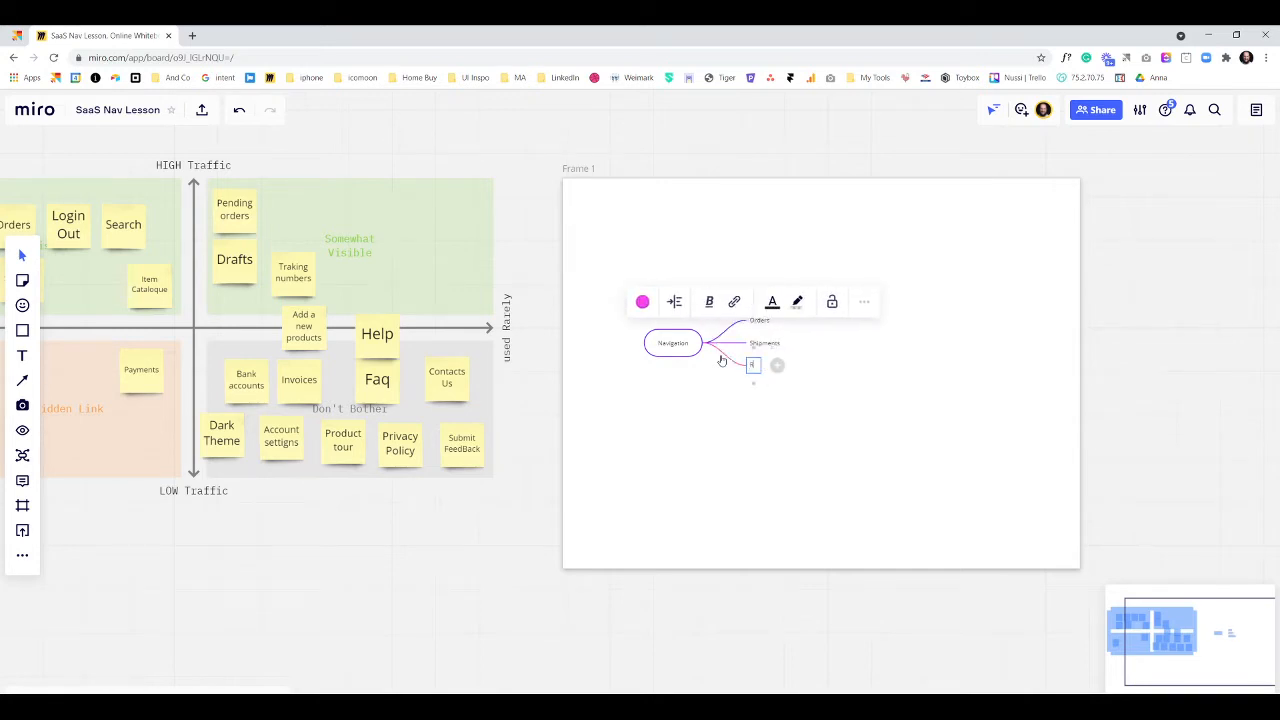
{"action": "type", "text": "eturnss"}
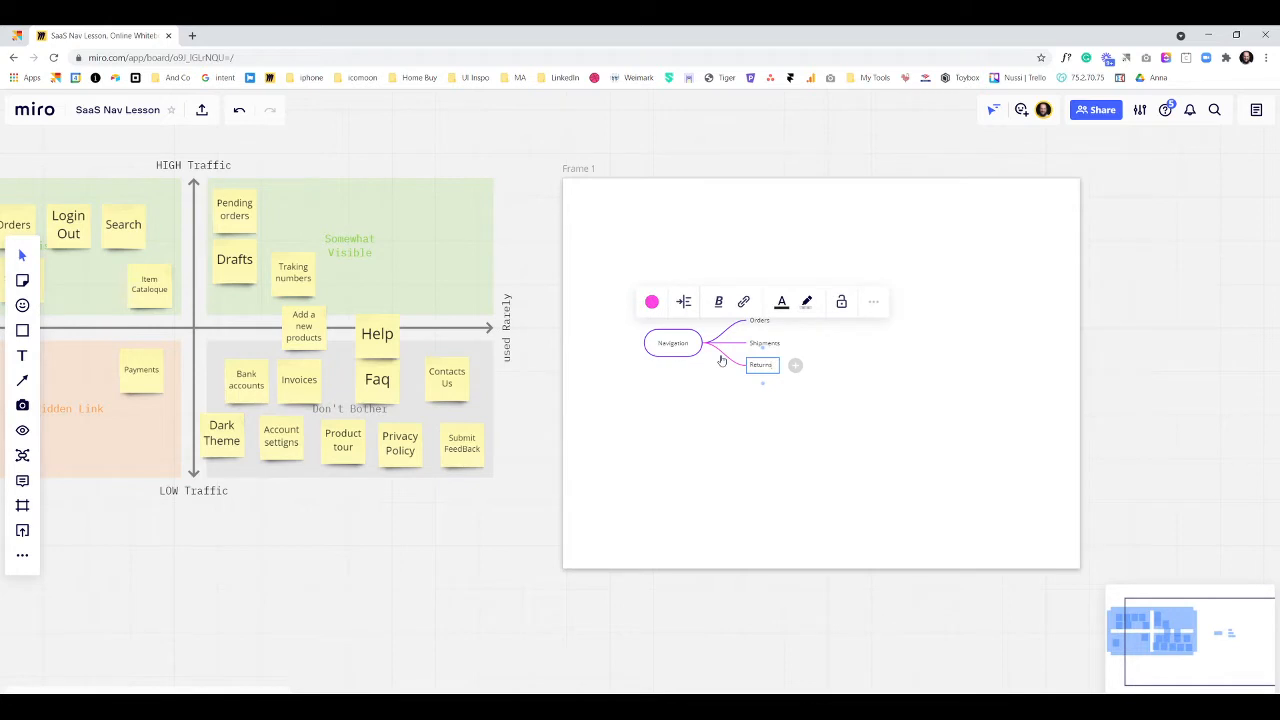
{"action": "left_click", "coordinate": [762, 469]}
Change the mind map's branch connectors from curved to right-angled lines, starting from the Navigation node.
{"action": "left_click", "coordinate": [672, 343]}
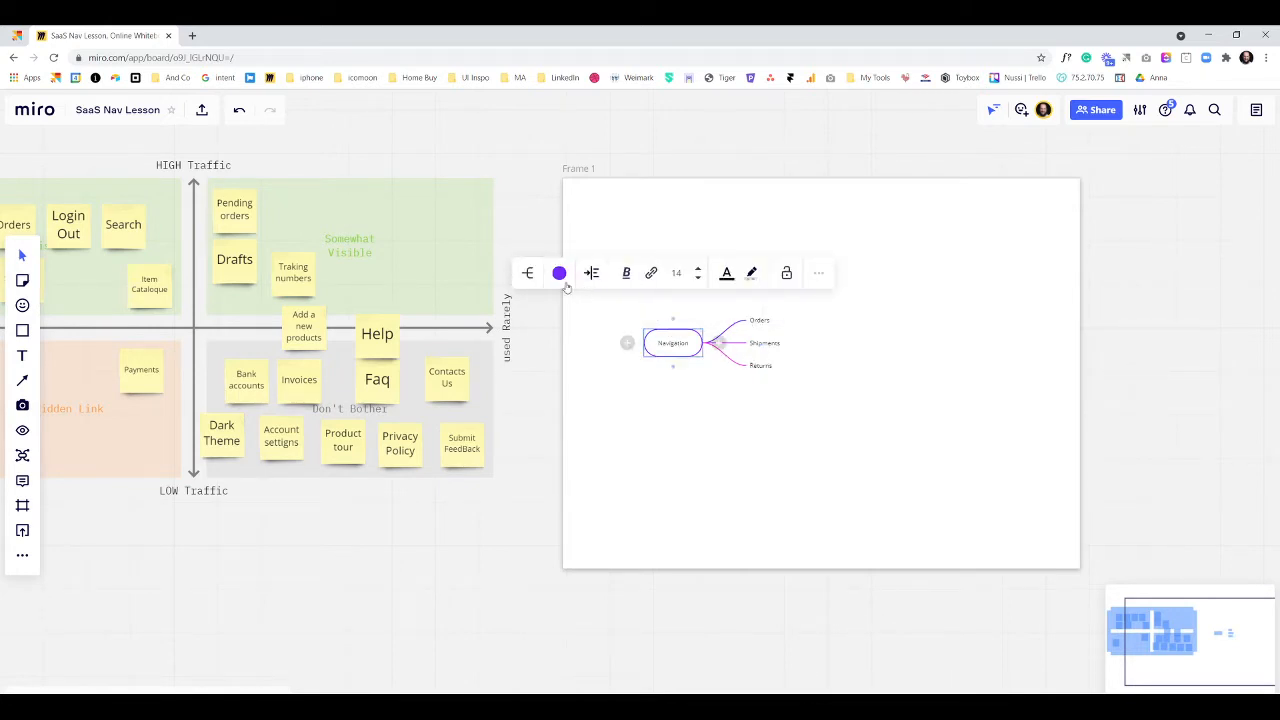
{"action": "left_click", "coordinate": [537, 276]}
{"action": "left_click", "coordinate": [563, 354]}
{"action": "left_click", "coordinate": [755, 443]}
Add the child nodes New Order, Pending Orders and Drafts to the Orders branch of the mind map.
{"action": "left_click", "coordinate": [762, 320]}
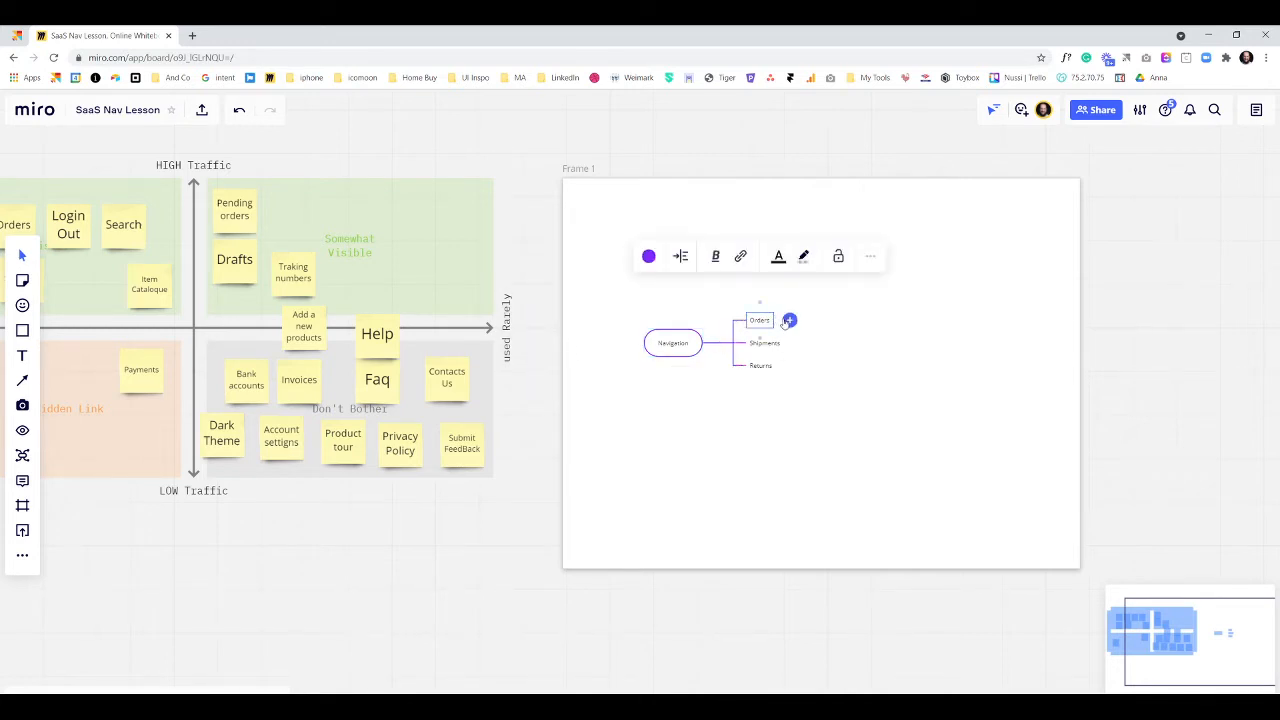
{"action": "left_click", "coordinate": [790, 321]}
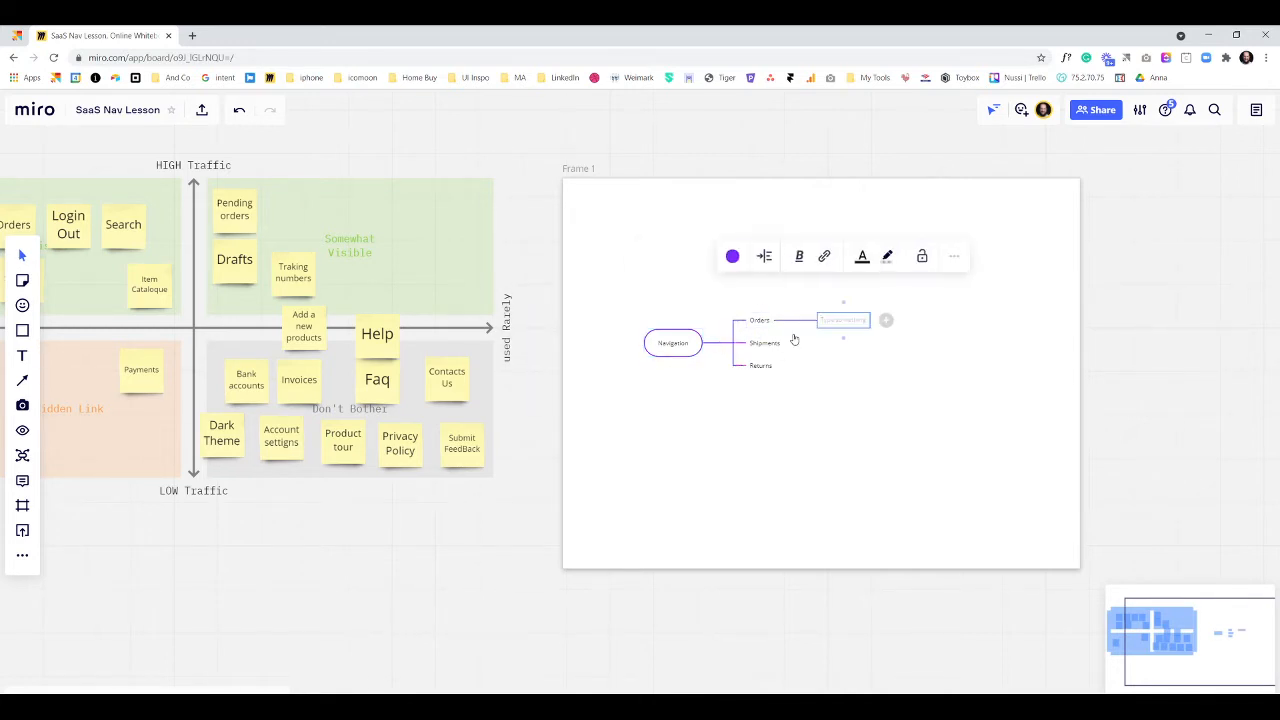
{"action": "type", "text": "New Order"}
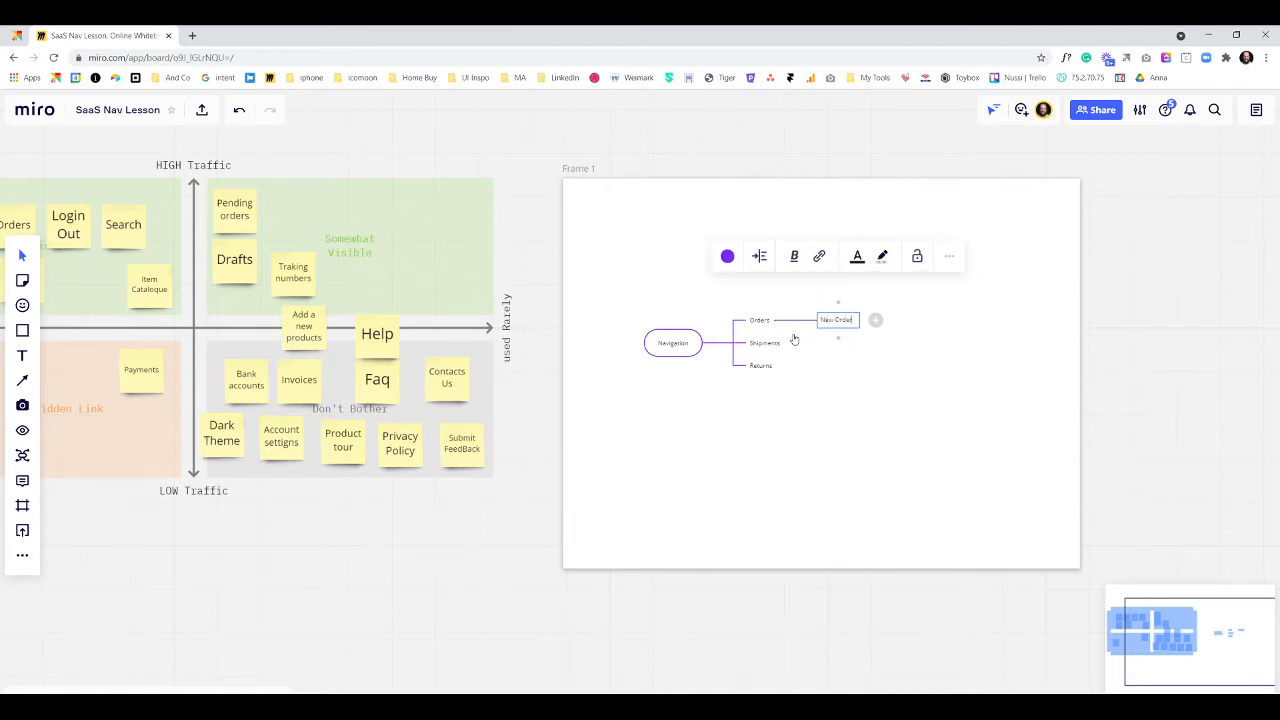
{"action": "key", "text": "Return"}
{"action": "type", "text": "Pend"}
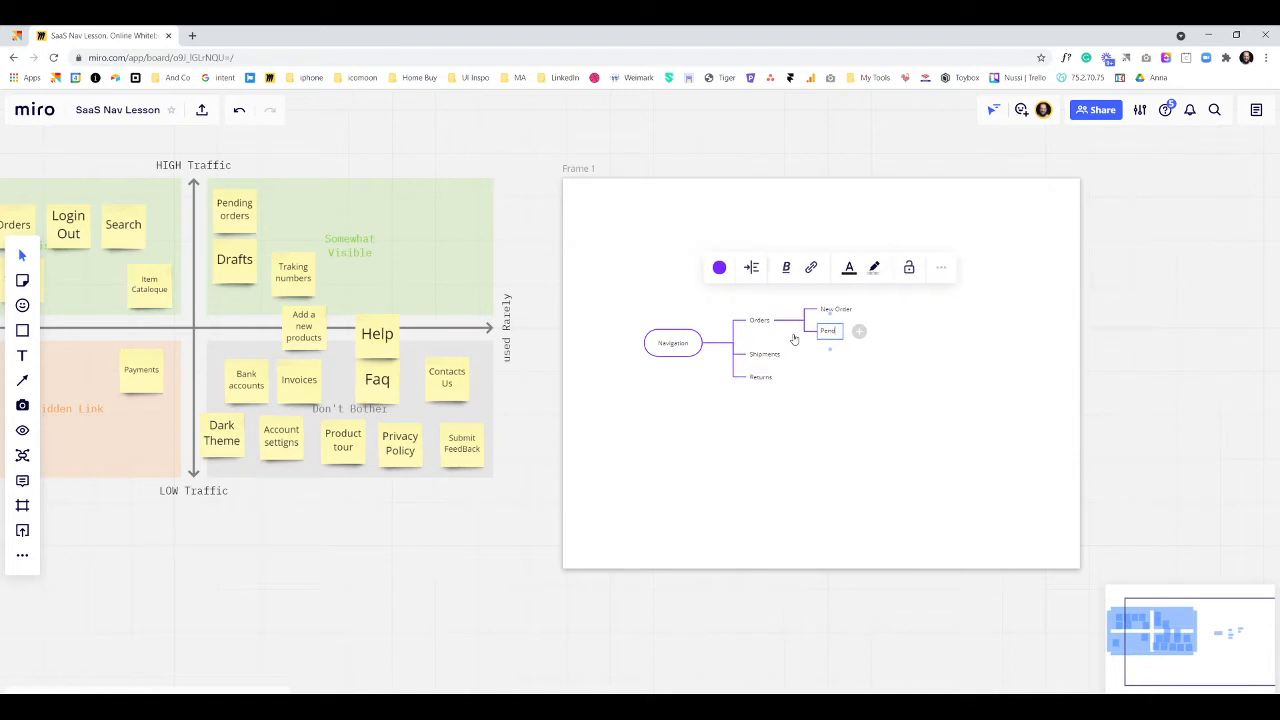
{"action": "type", "text": "ing Orders"}
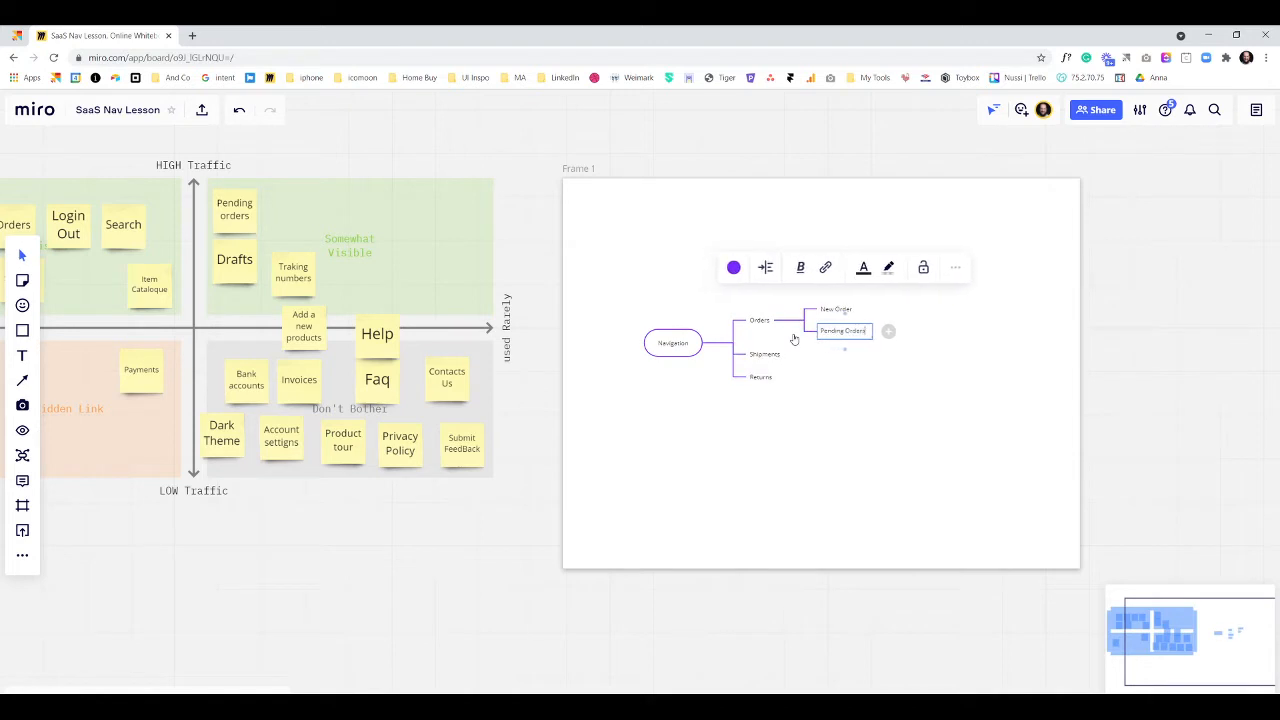
{"action": "key", "text": "Return"}
{"action": "type", "text": "Draf"}
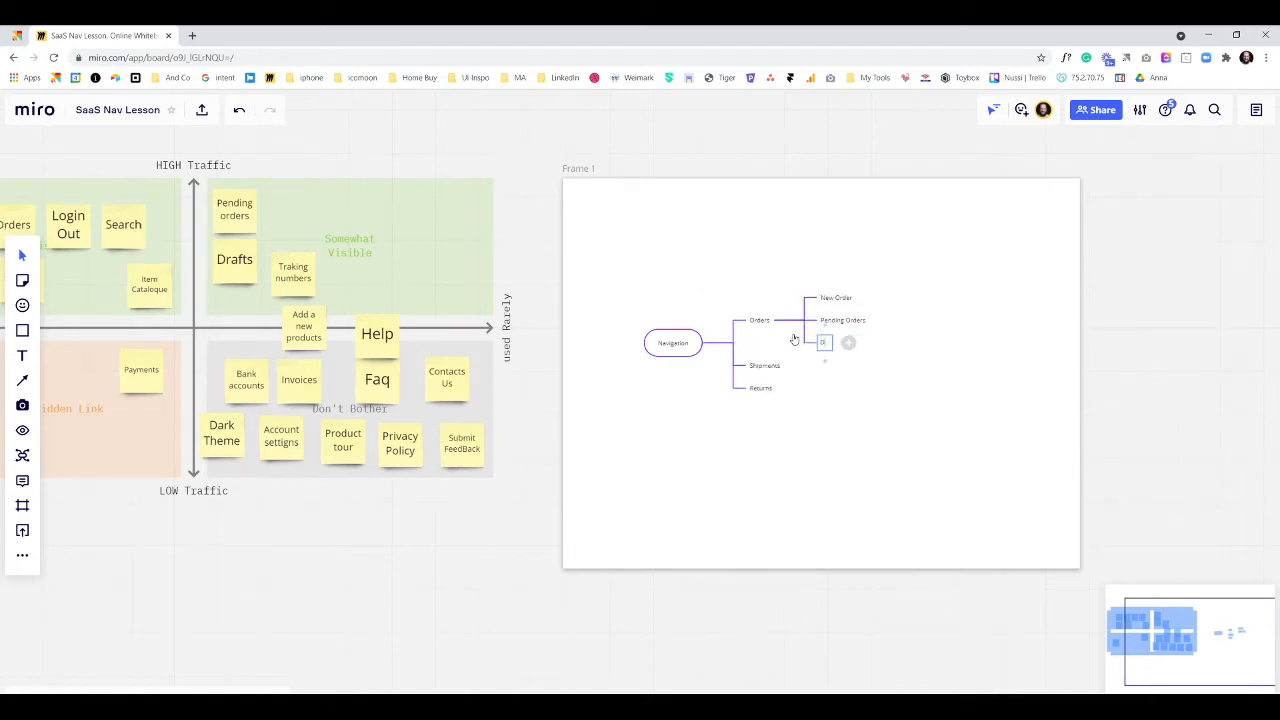
{"action": "type", "text": "ts"}
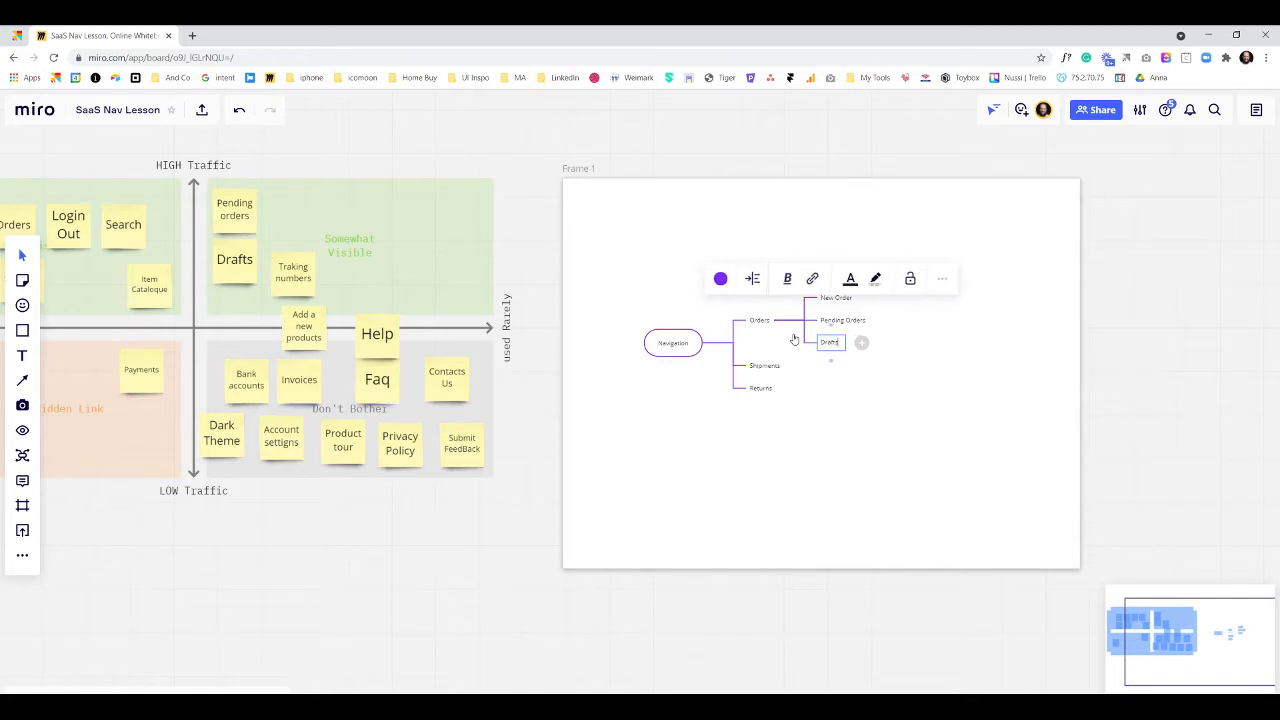
{"action": "left_click", "coordinate": [860, 461]}
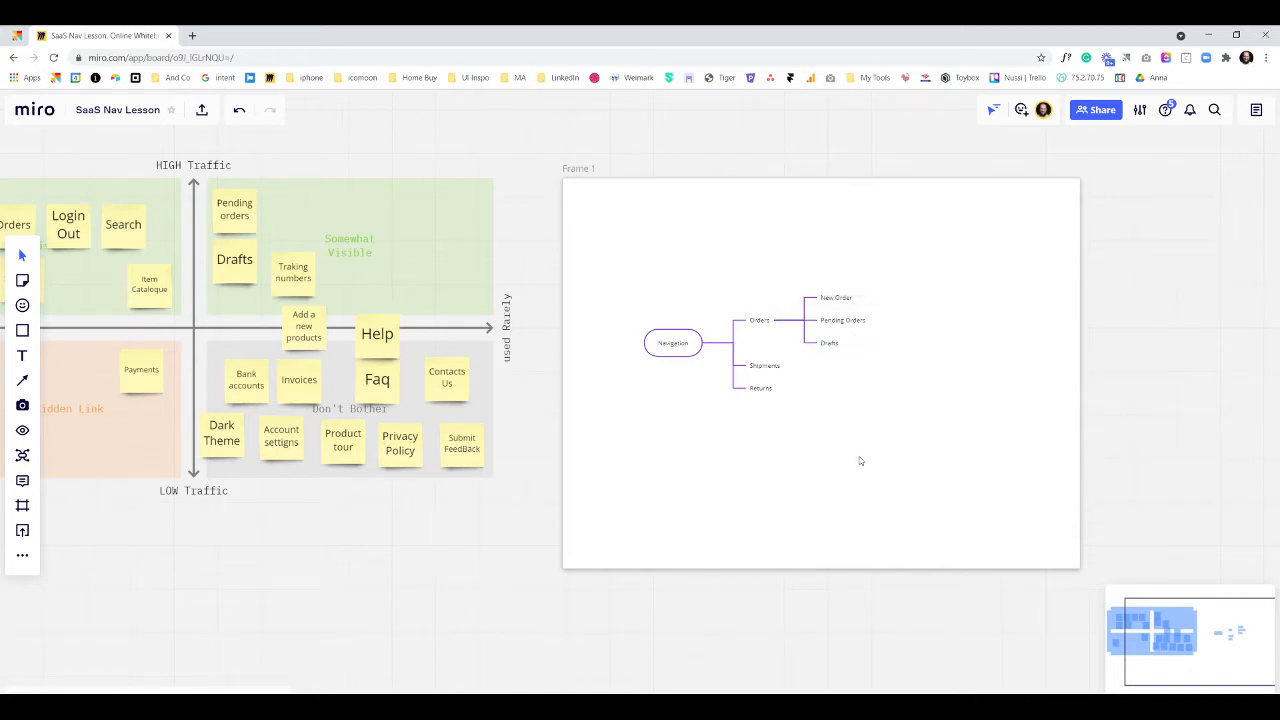
Add a main branch named Account below Returns in the Navigation mind map.
{"action": "left_click_drag", "start_coordinate": [677, 517], "coordinate": [841, 513]}
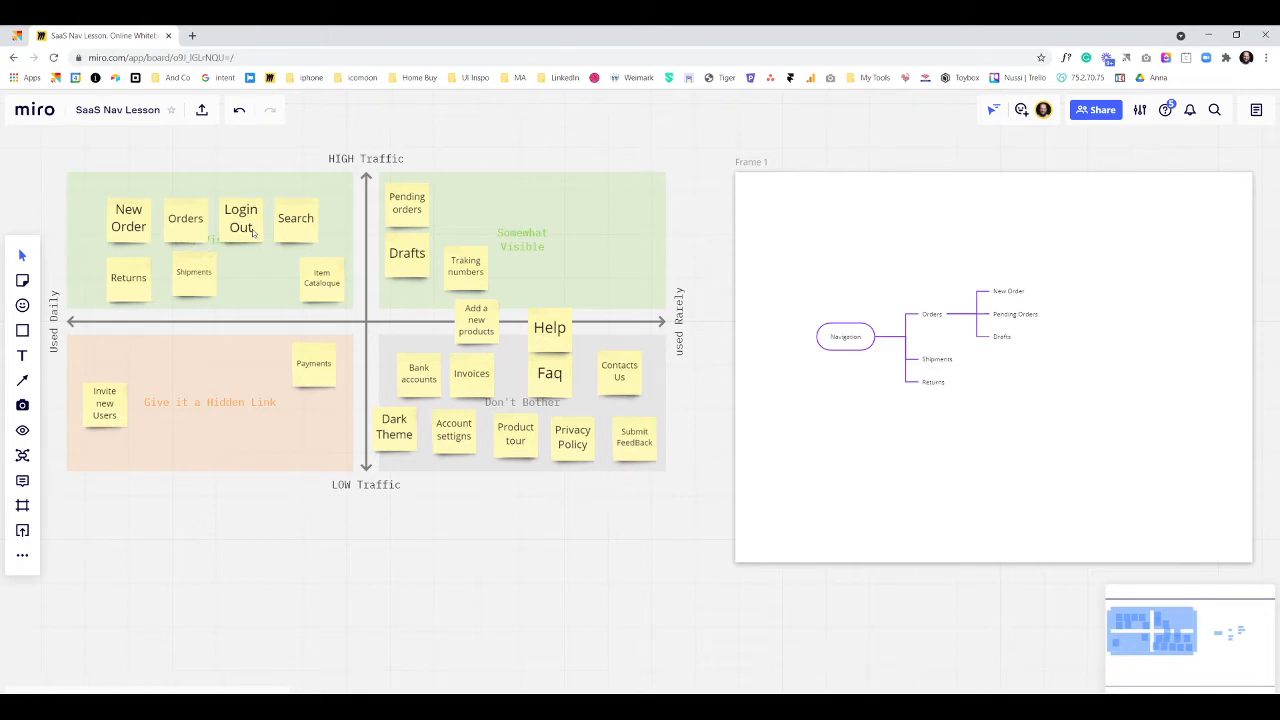
{"action": "left_click", "coordinate": [938, 383]}
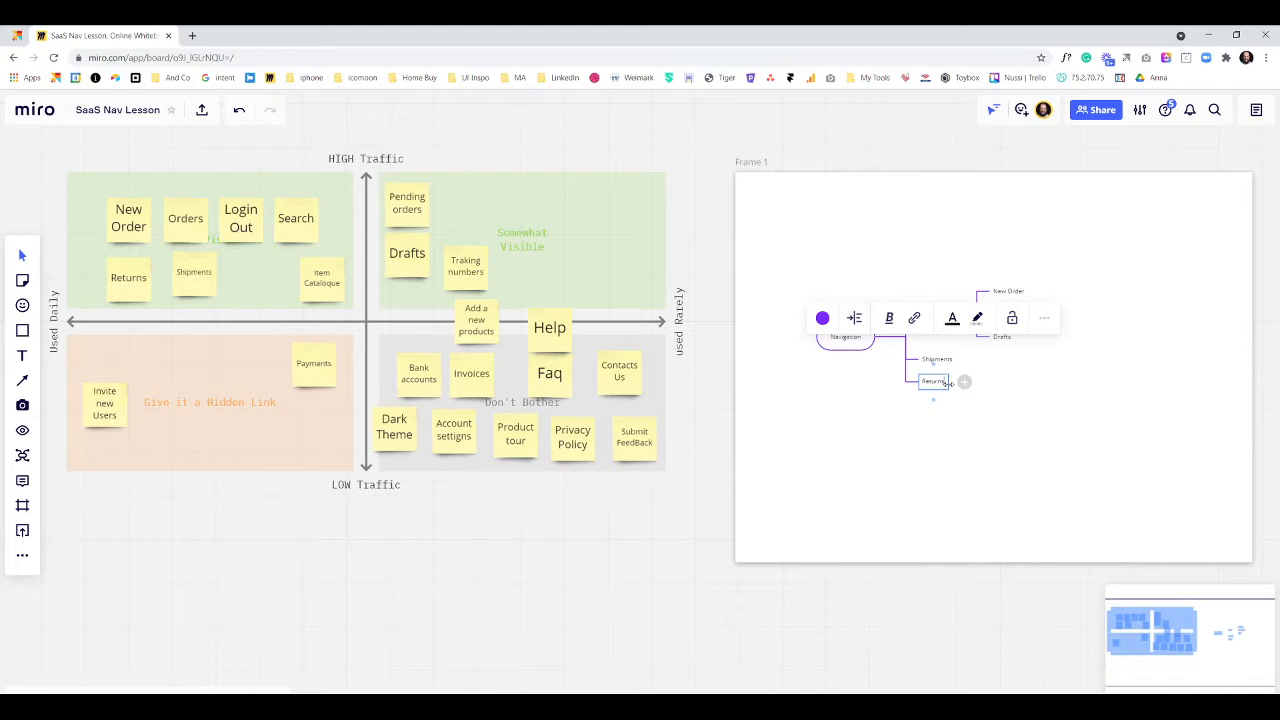
{"action": "key", "text": "Return"}
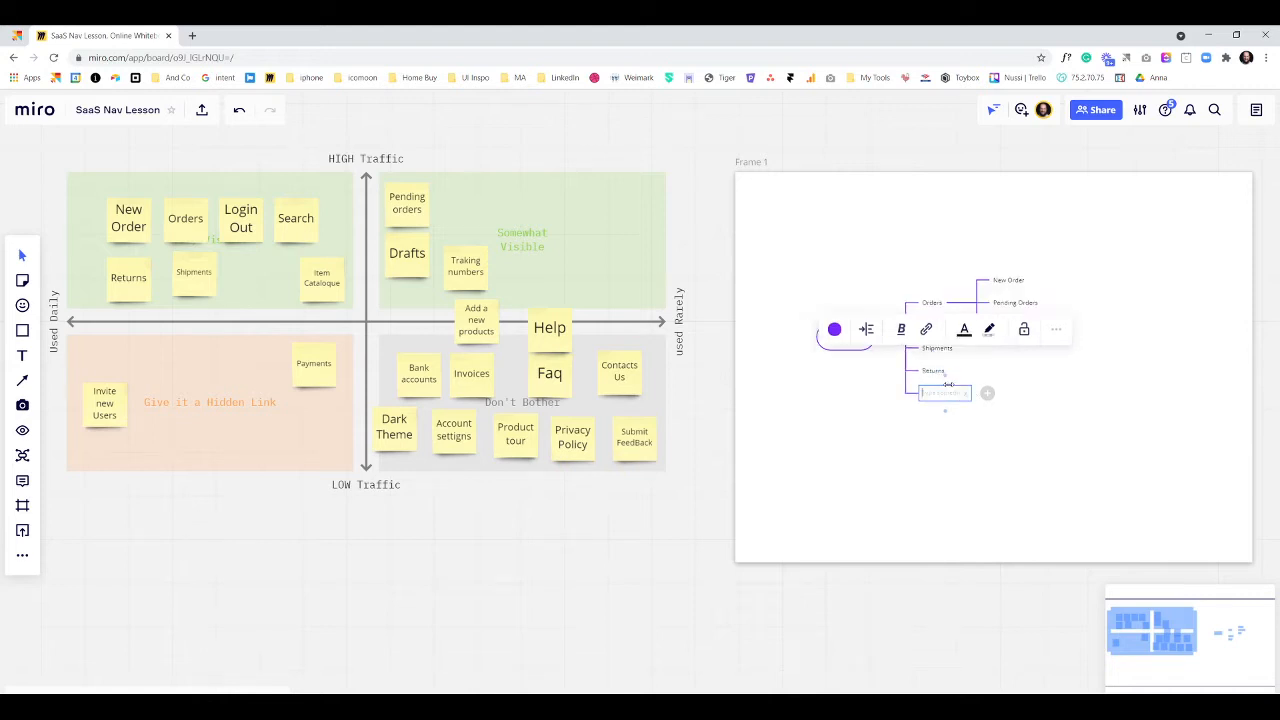
{"action": "type", "text": "Account"}
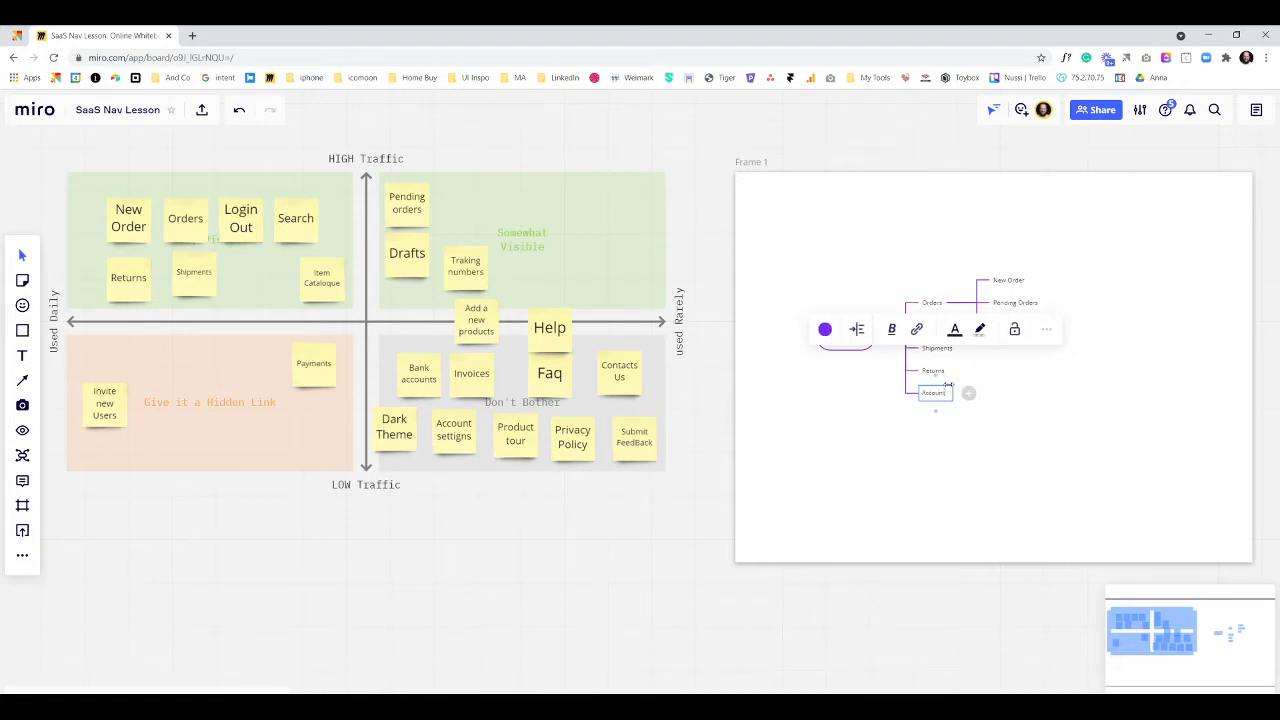
Add the child nodes Settings, Invoices, Theme and Payments to the Account branch.
{"action": "key", "text": "Tab"}
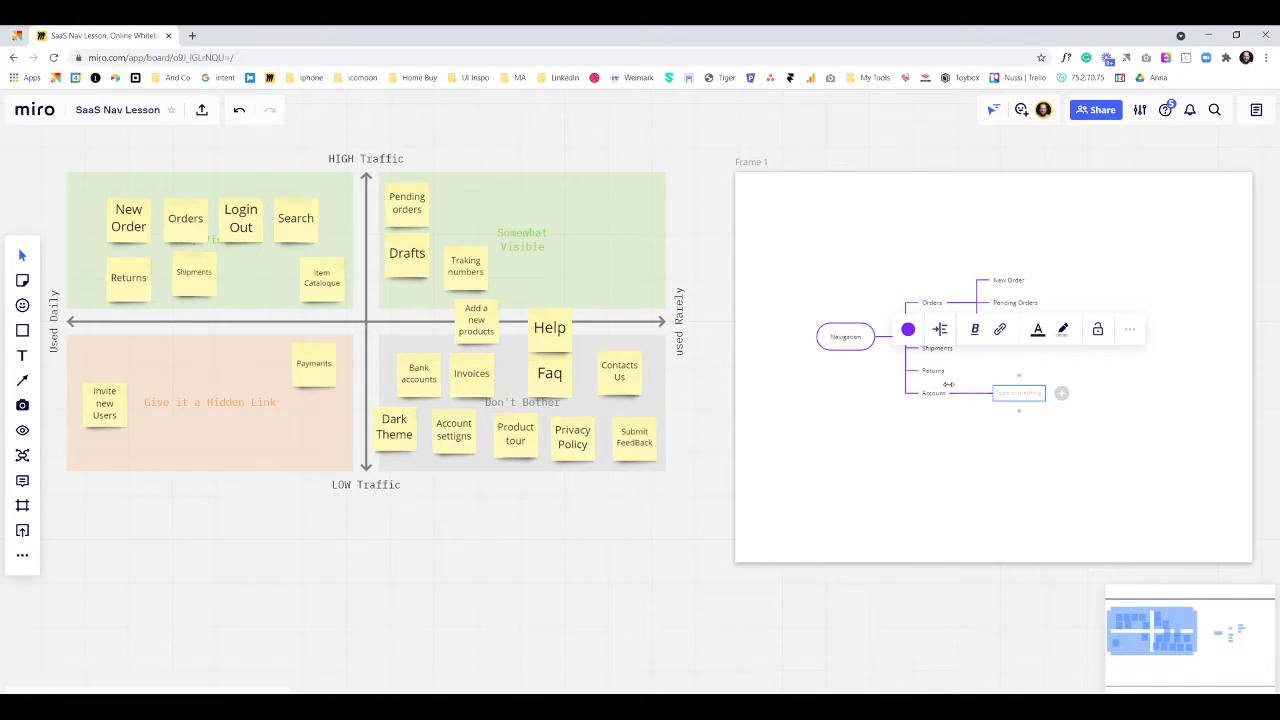
{"action": "type", "text": "Settings"}
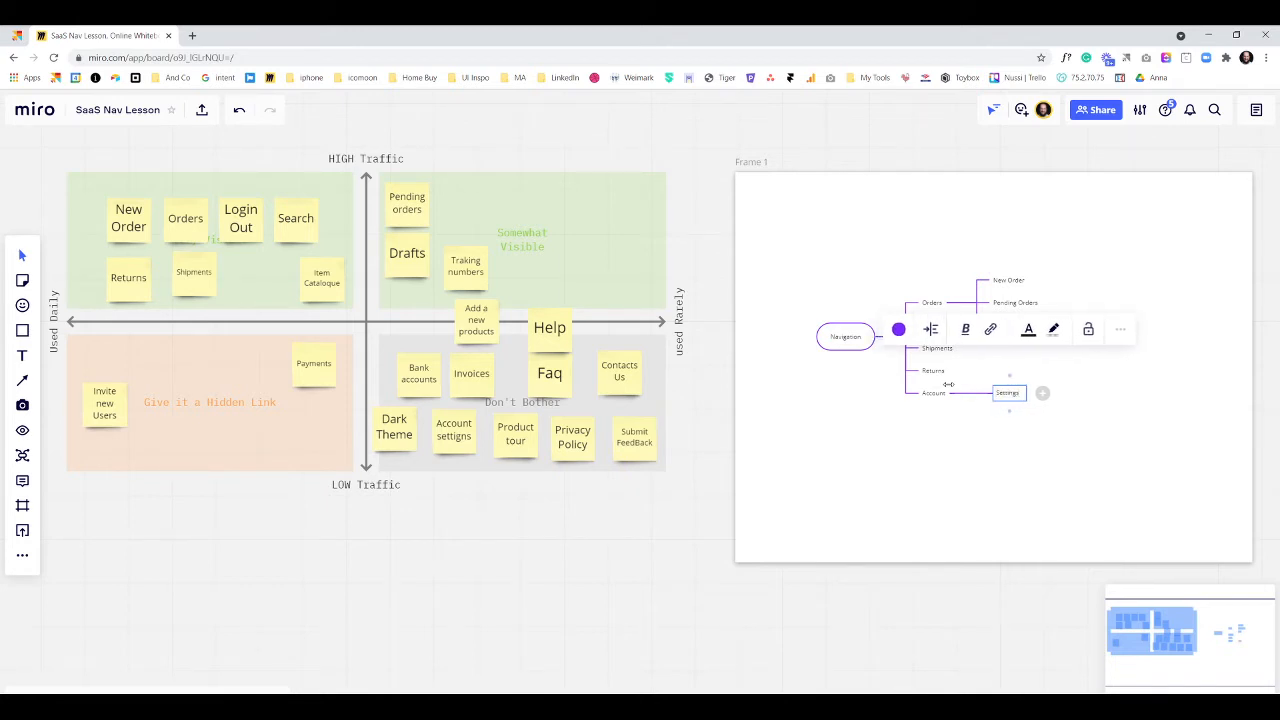
{"action": "key", "text": "Return"}
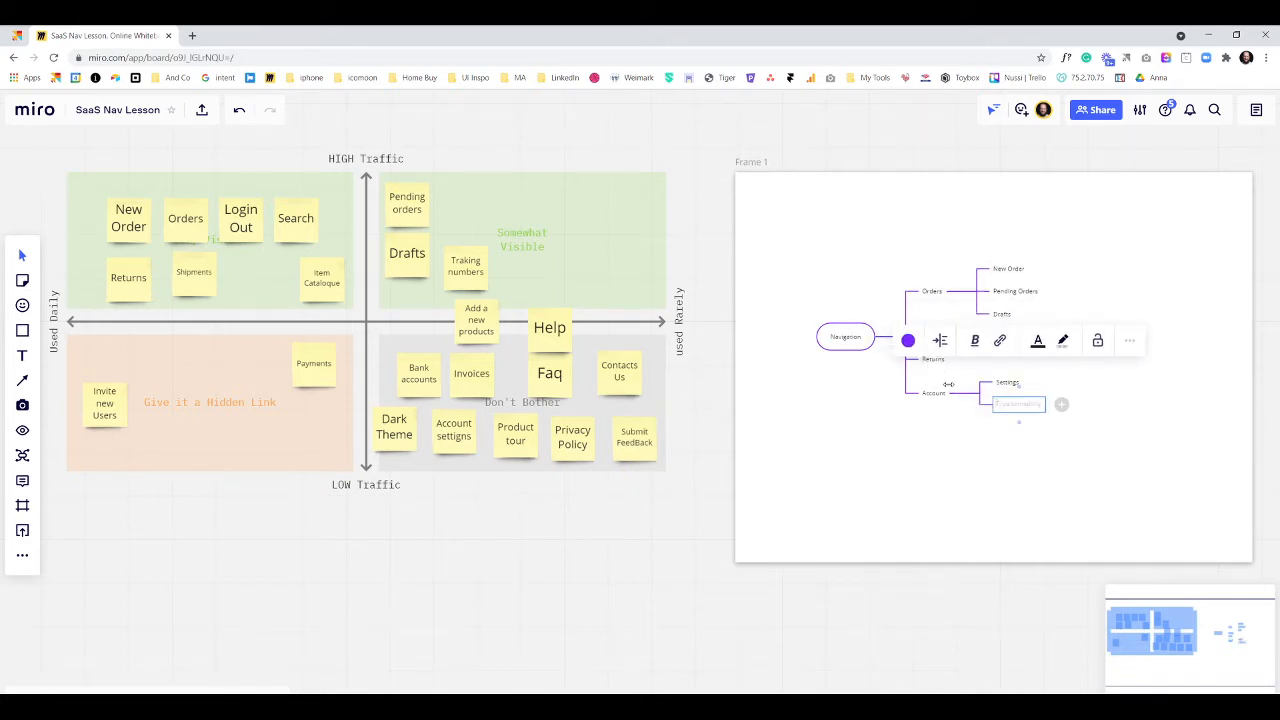
{"action": "type", "text": "Hnvoices"}
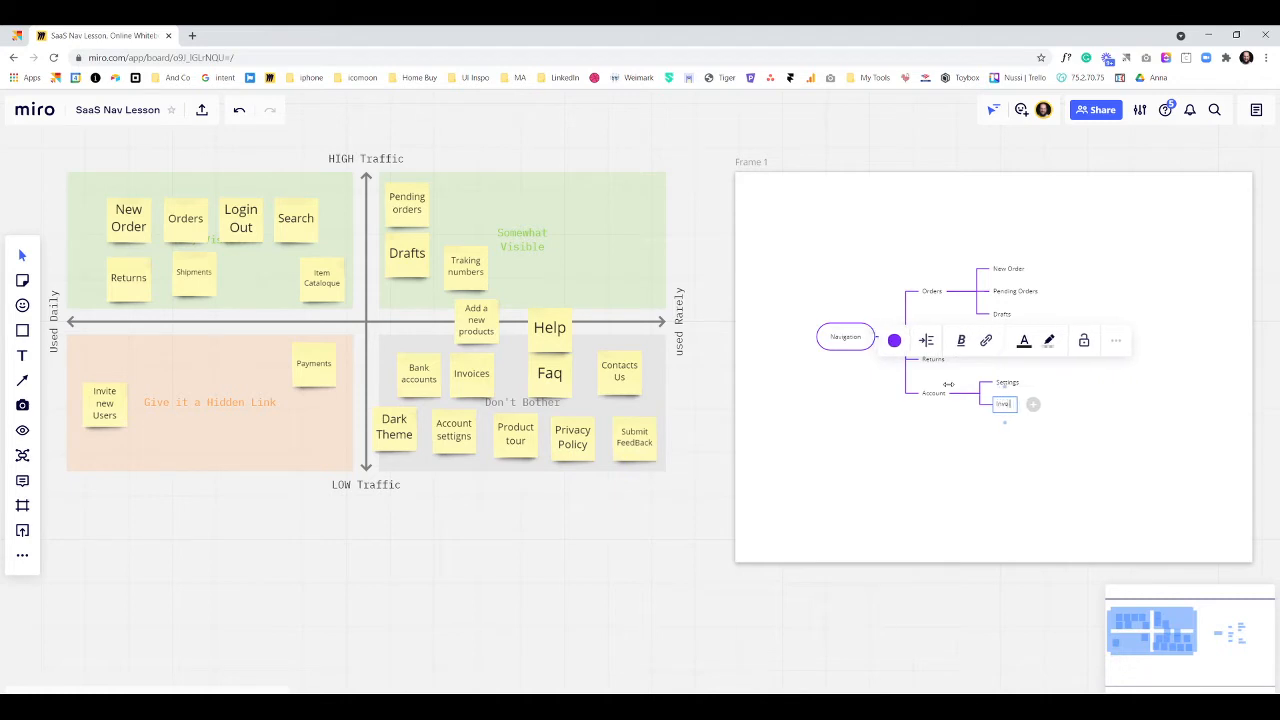
{"action": "key", "text": "Return"}
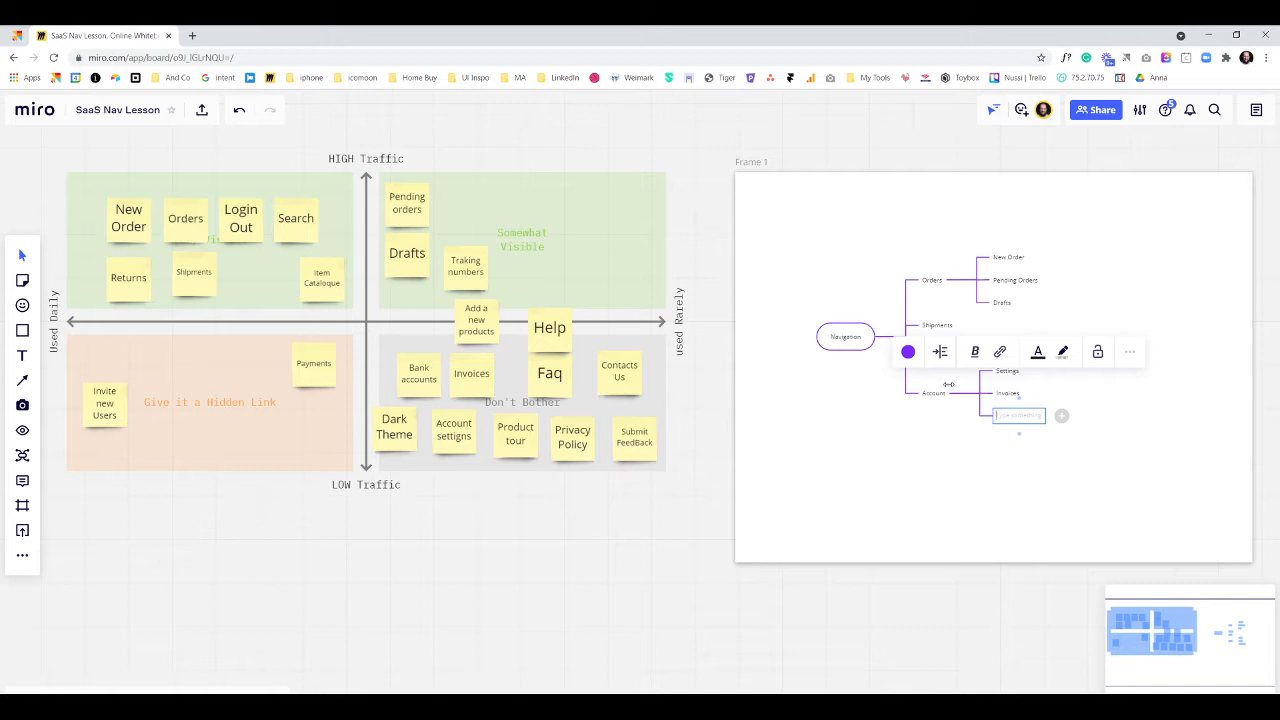
{"action": "type", "text": "T"}
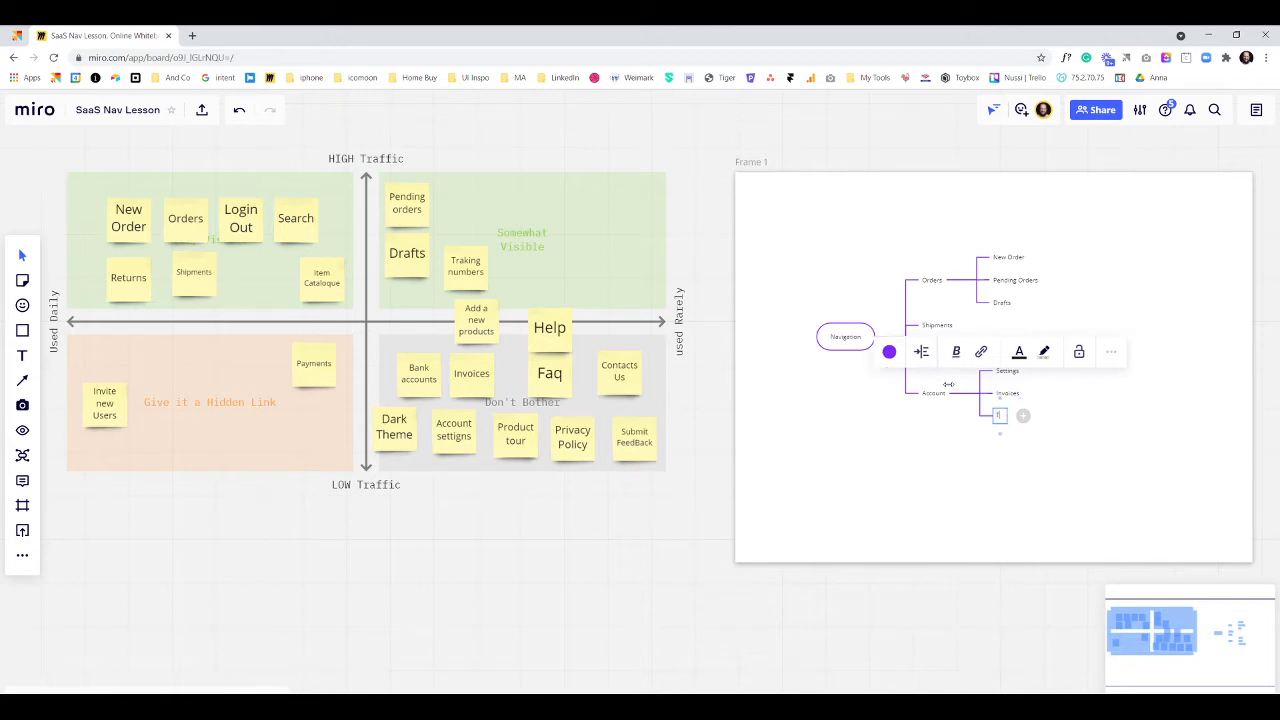
{"action": "type", "text": "heme"}
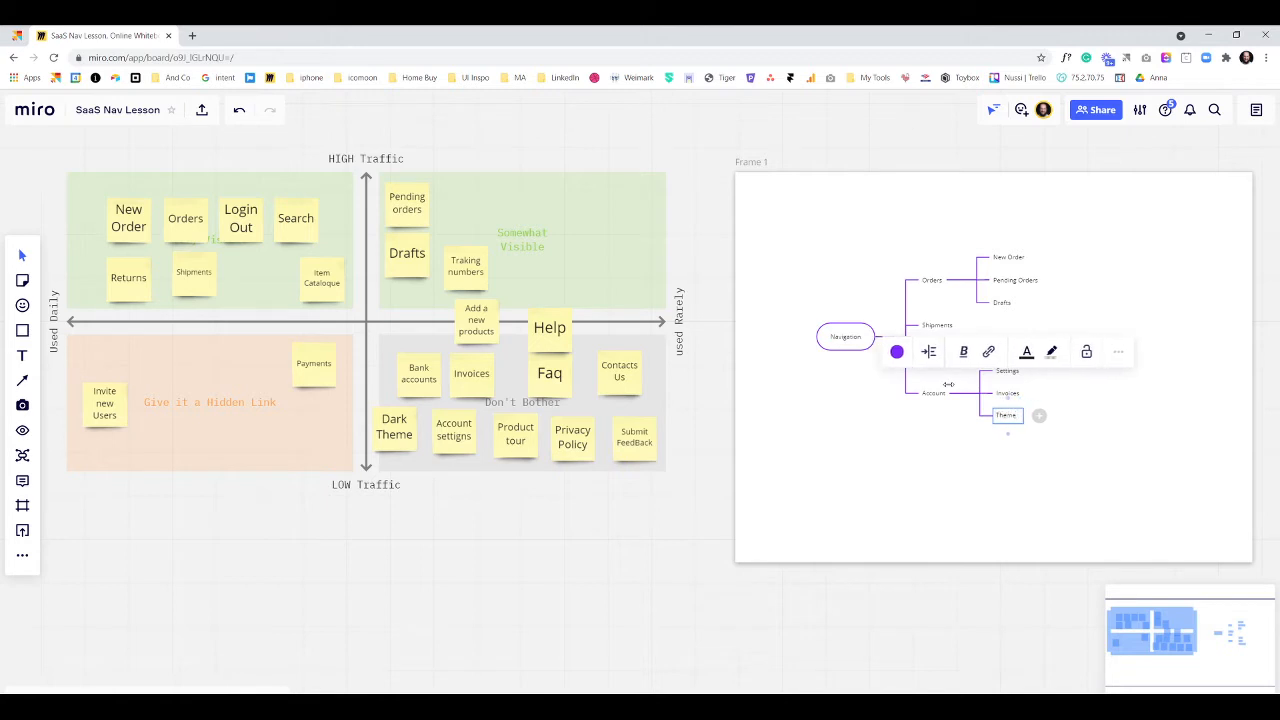
{"action": "key", "text": "Return"}
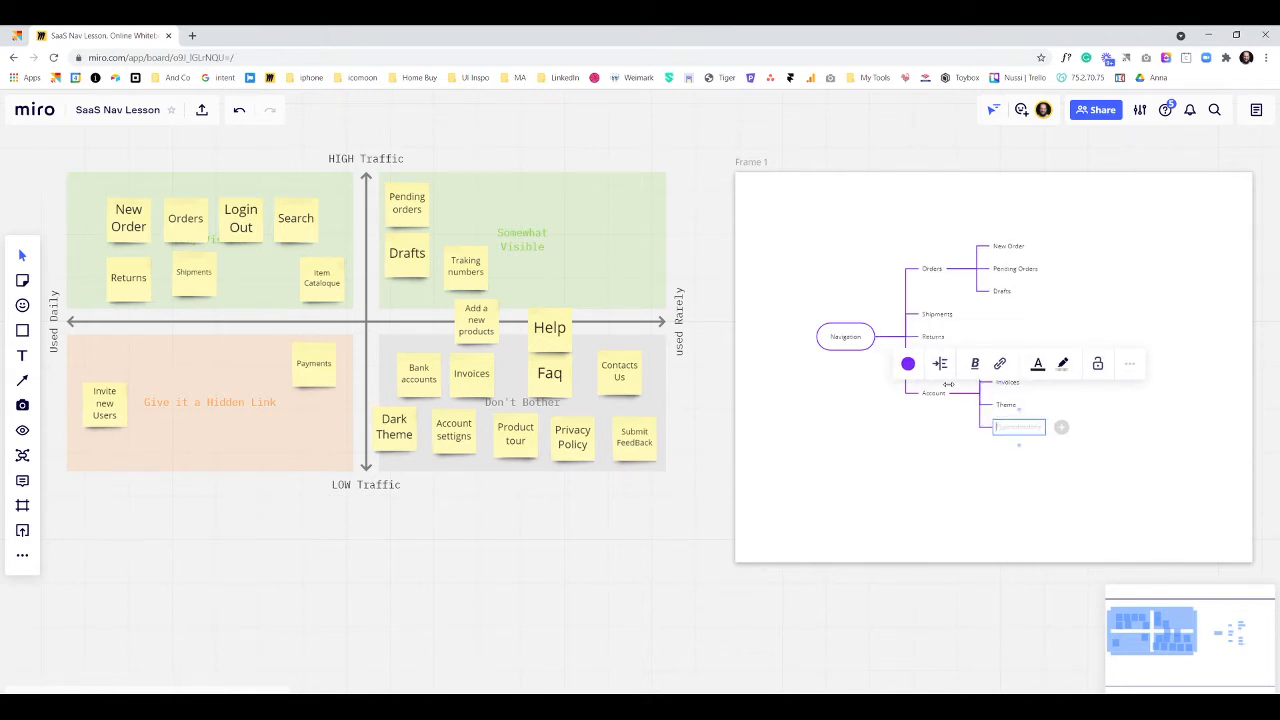
{"action": "type", "text": "Payments"}
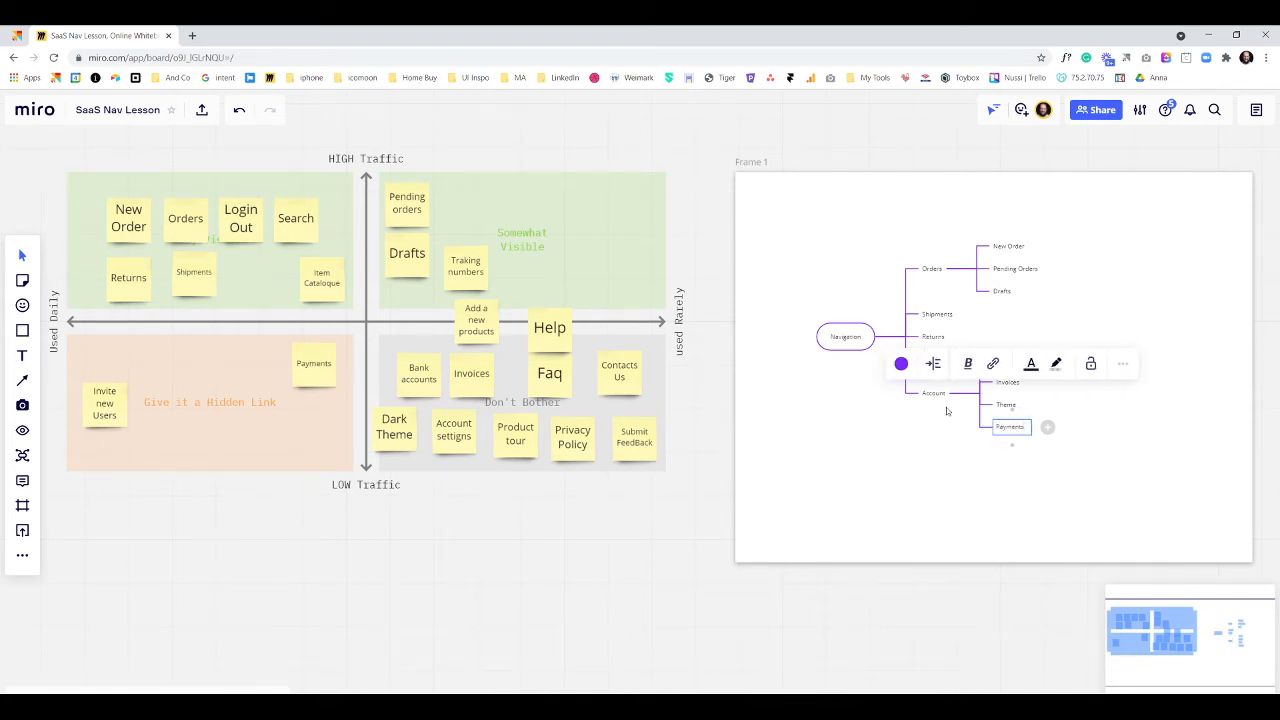
{"action": "left_click", "coordinate": [921, 460]}
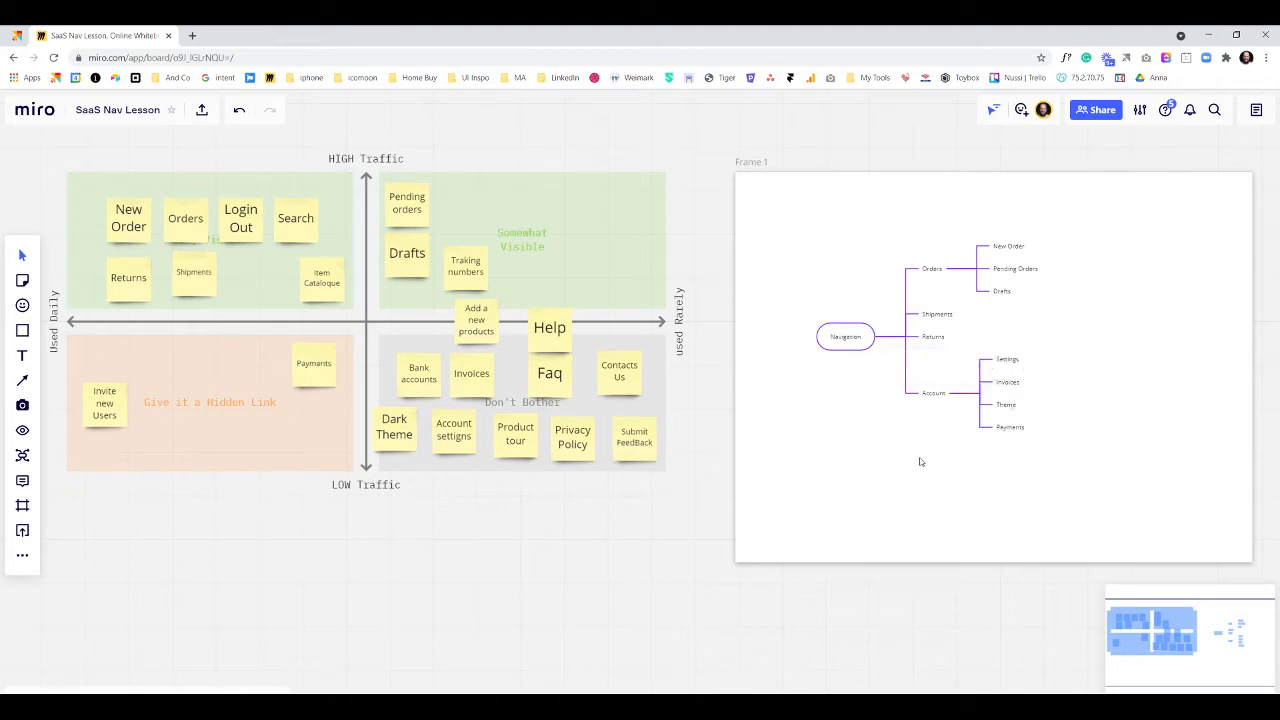
Add a main branch named Samll links below Account in the Navigation mind map.
{"action": "left_click", "coordinate": [935, 394]}
{"action": "key", "text": "Return"}
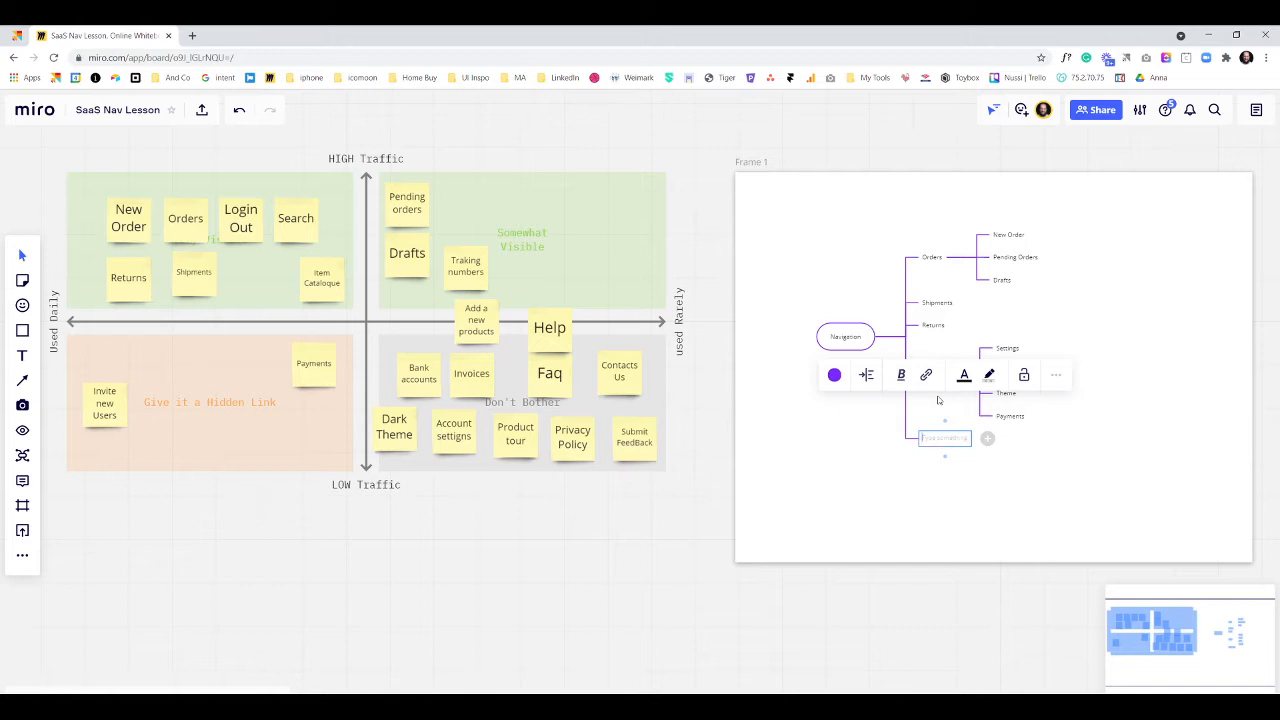
{"action": "type", "text": "Small links"}
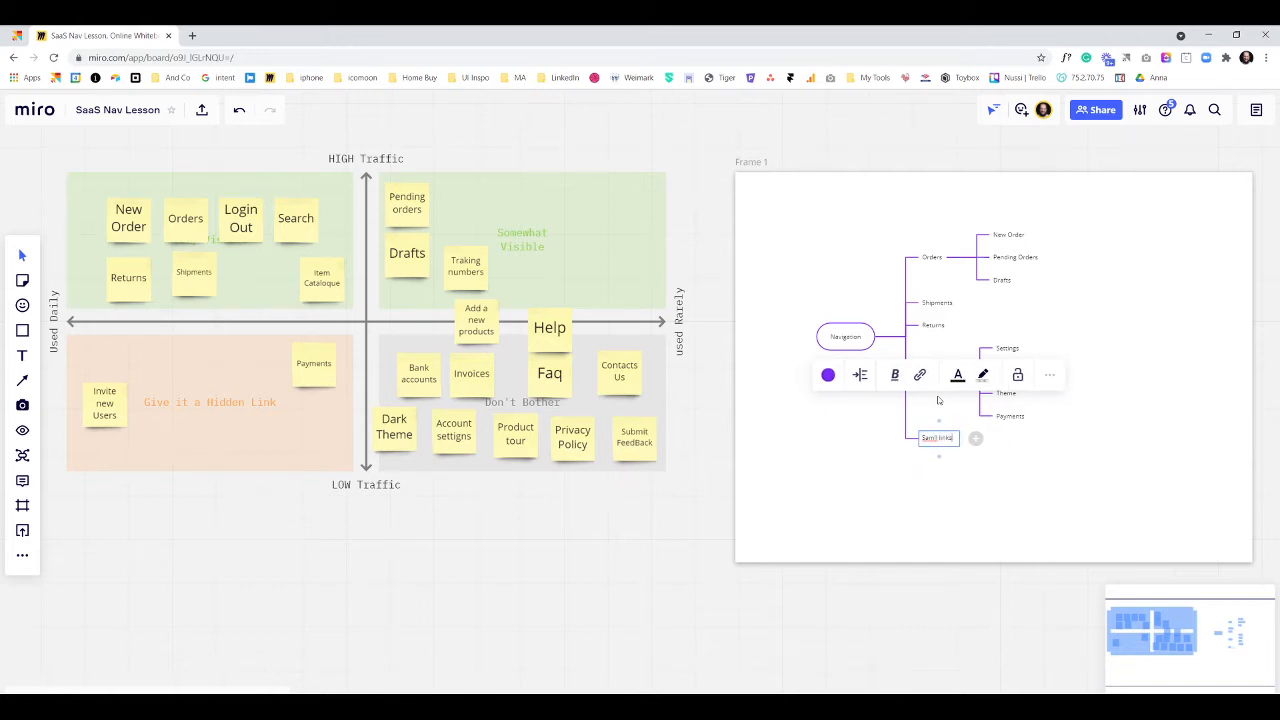
Add the child nodes Help, Feedback and Privacy policy to the Samll links branch.
{"action": "key", "text": "Tab"}
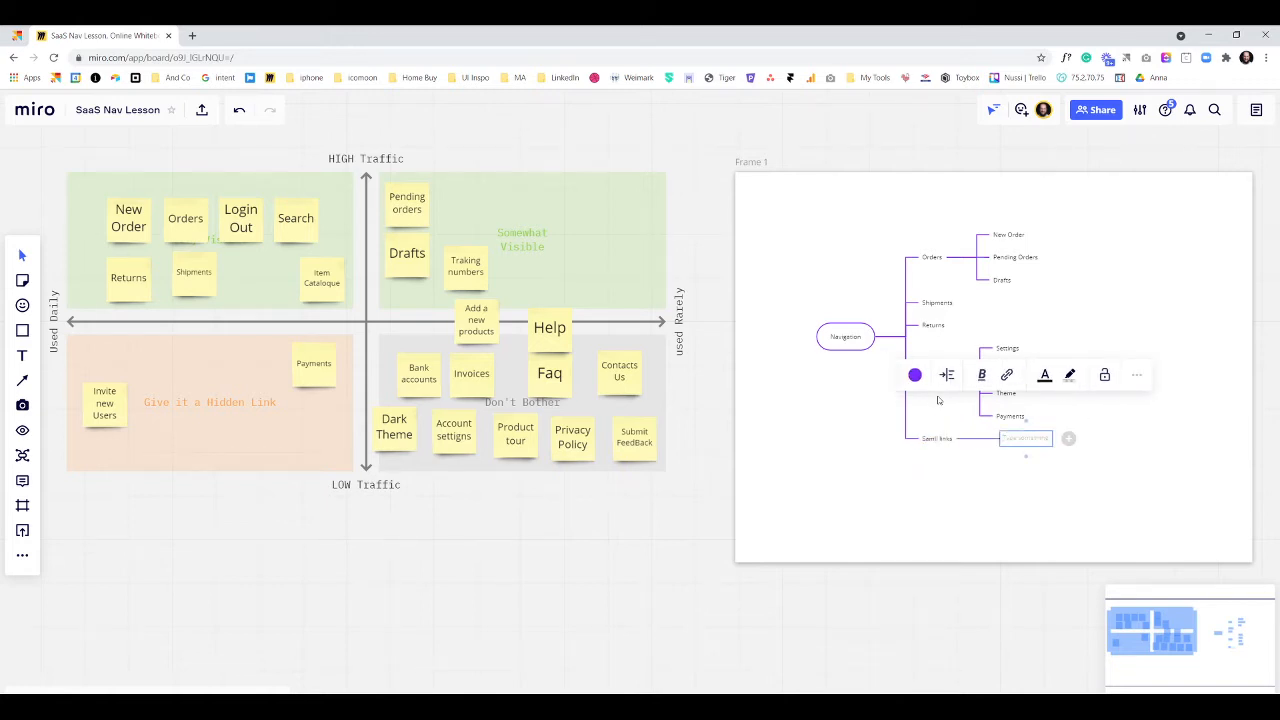
{"action": "type", "text": "Help"}
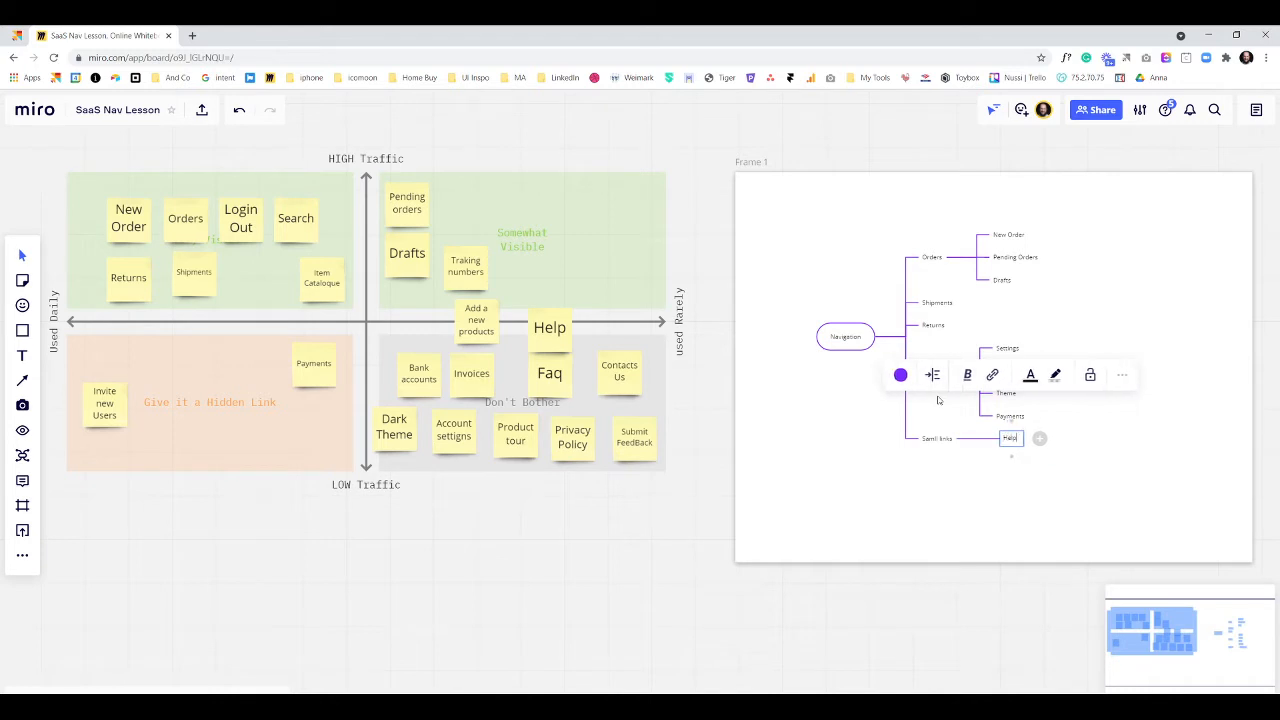
{"action": "key", "text": "Return"}
{"action": "type", "text": "Feed"}
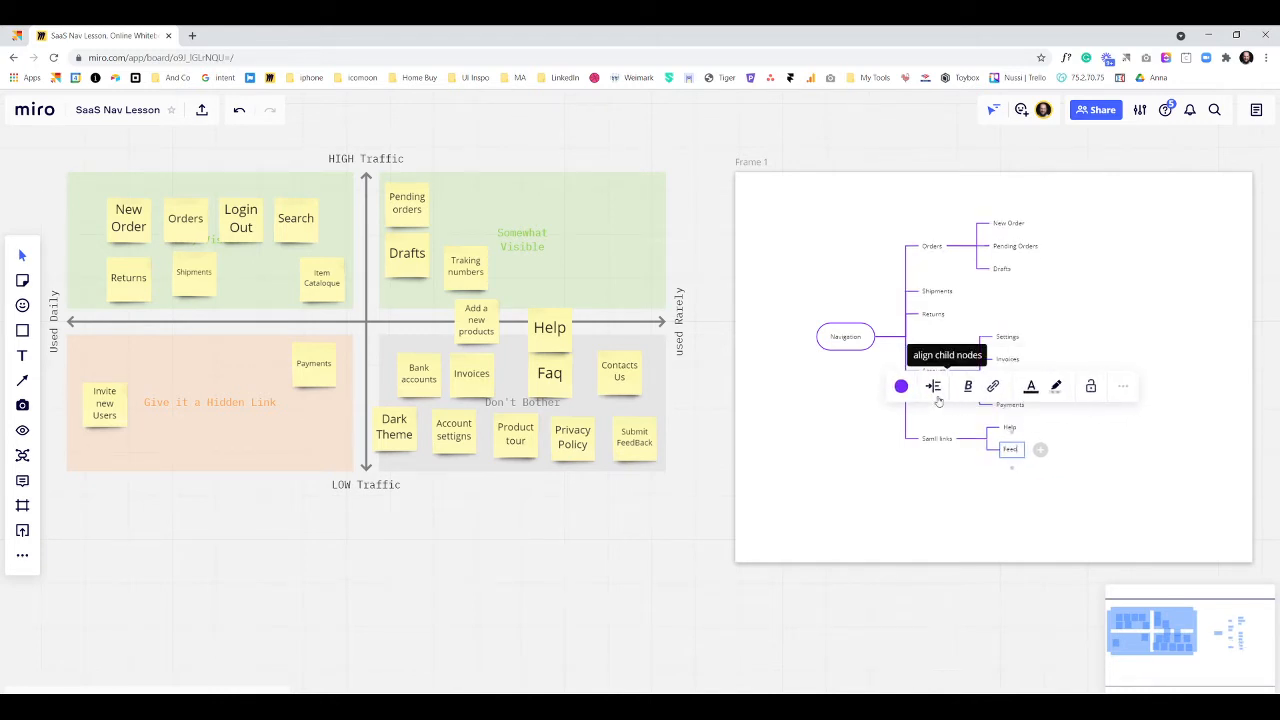
{"action": "type", "text": "back"}
{"action": "key", "text": "Return"}
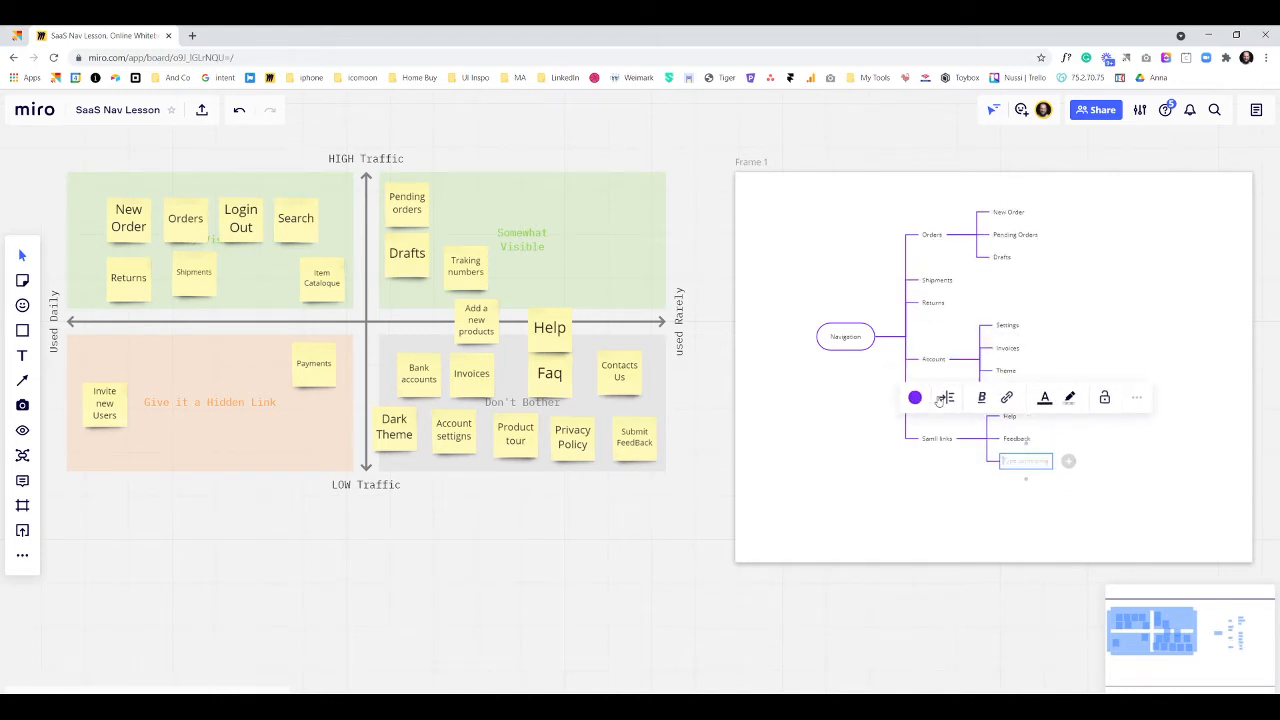
{"action": "type", "text": "Privacy"}
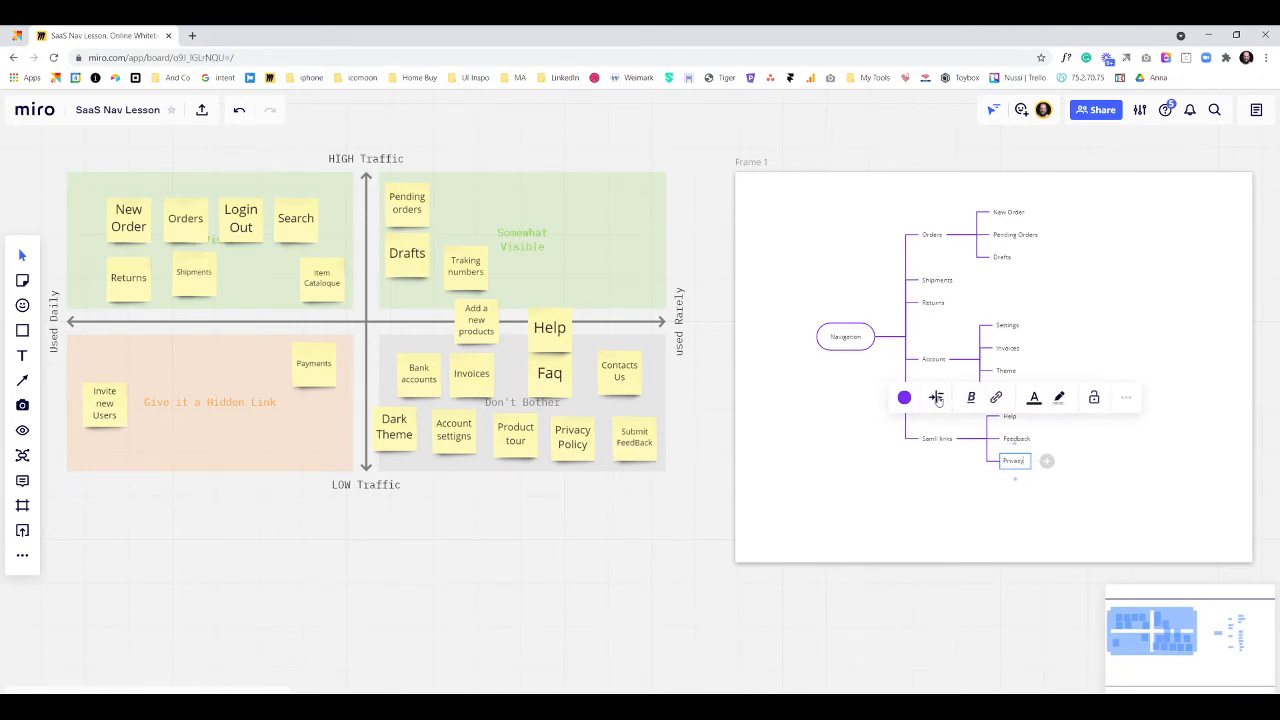
{"action": "type", "text": " policy"}
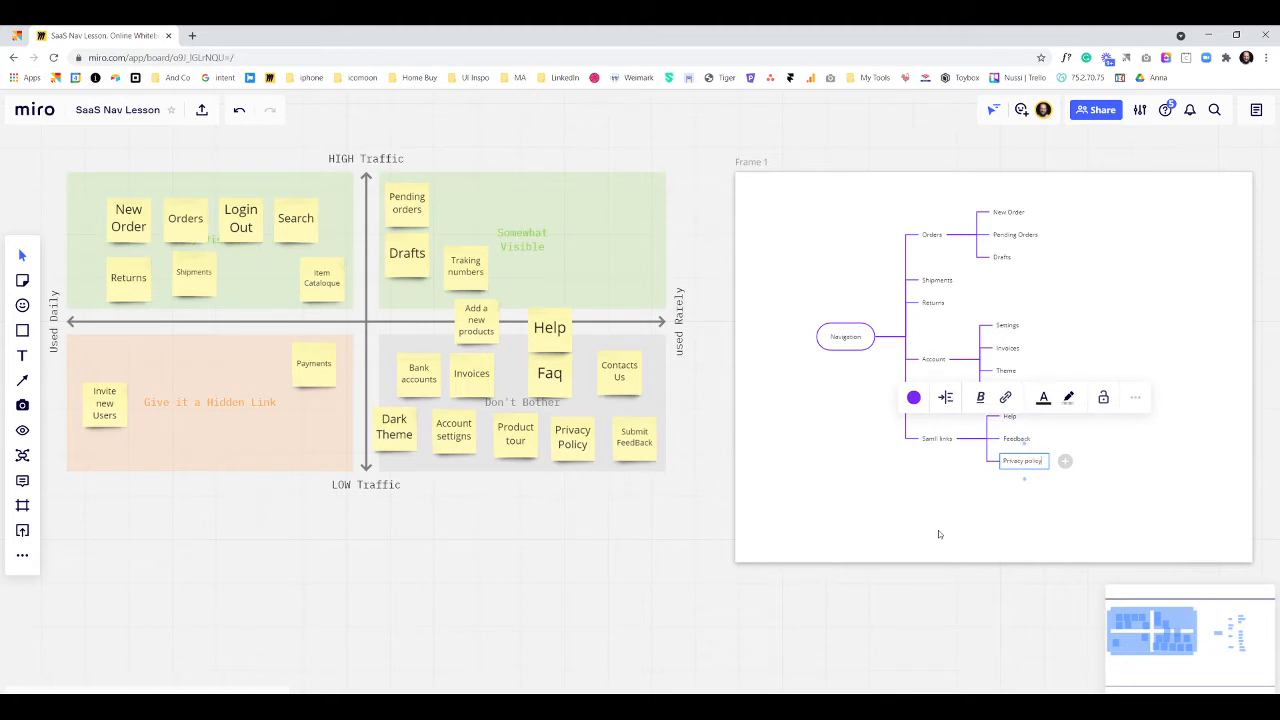
{"action": "left_click", "coordinate": [938, 530]}
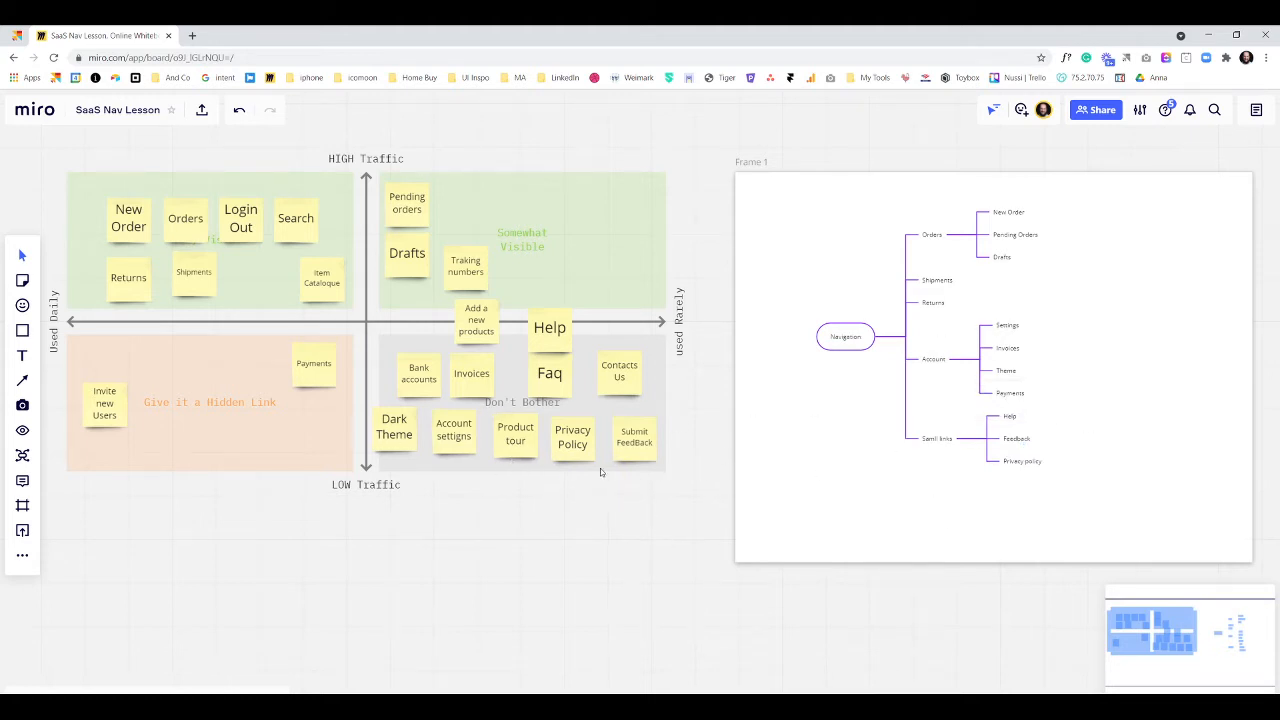
{"action": "left_click", "coordinate": [1032, 461]}
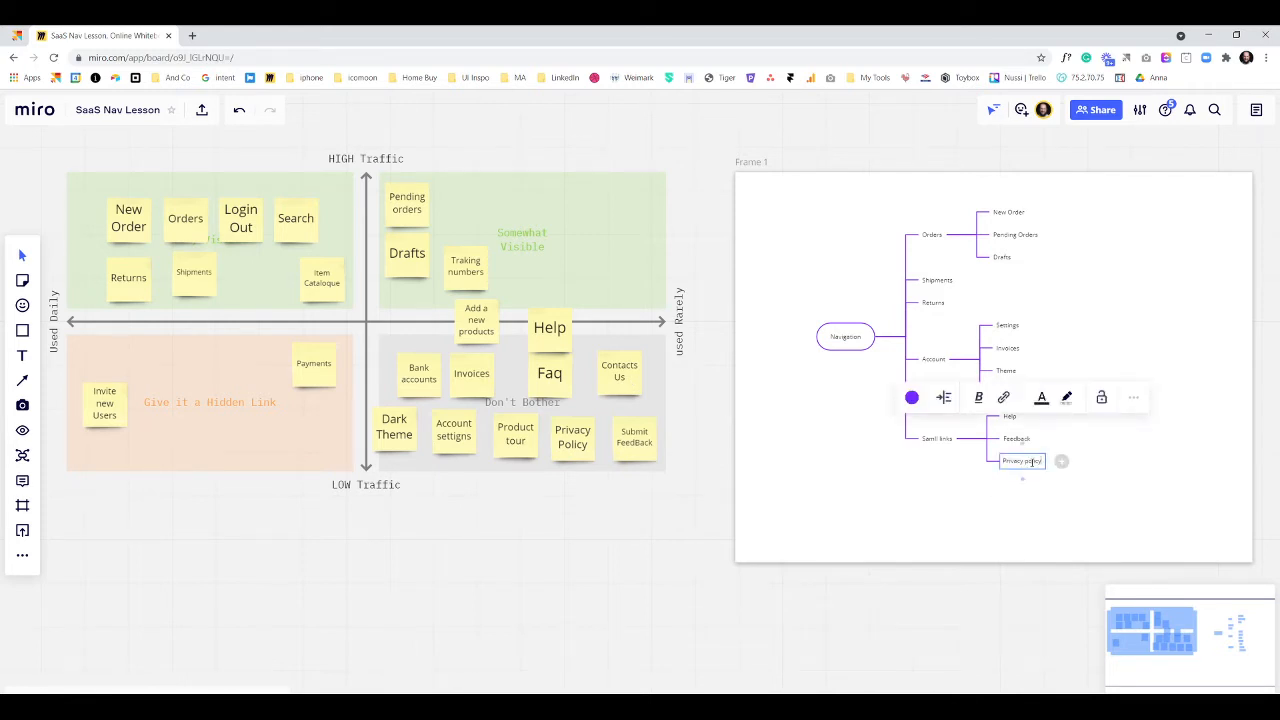
{"action": "left_click", "coordinate": [954, 520]}
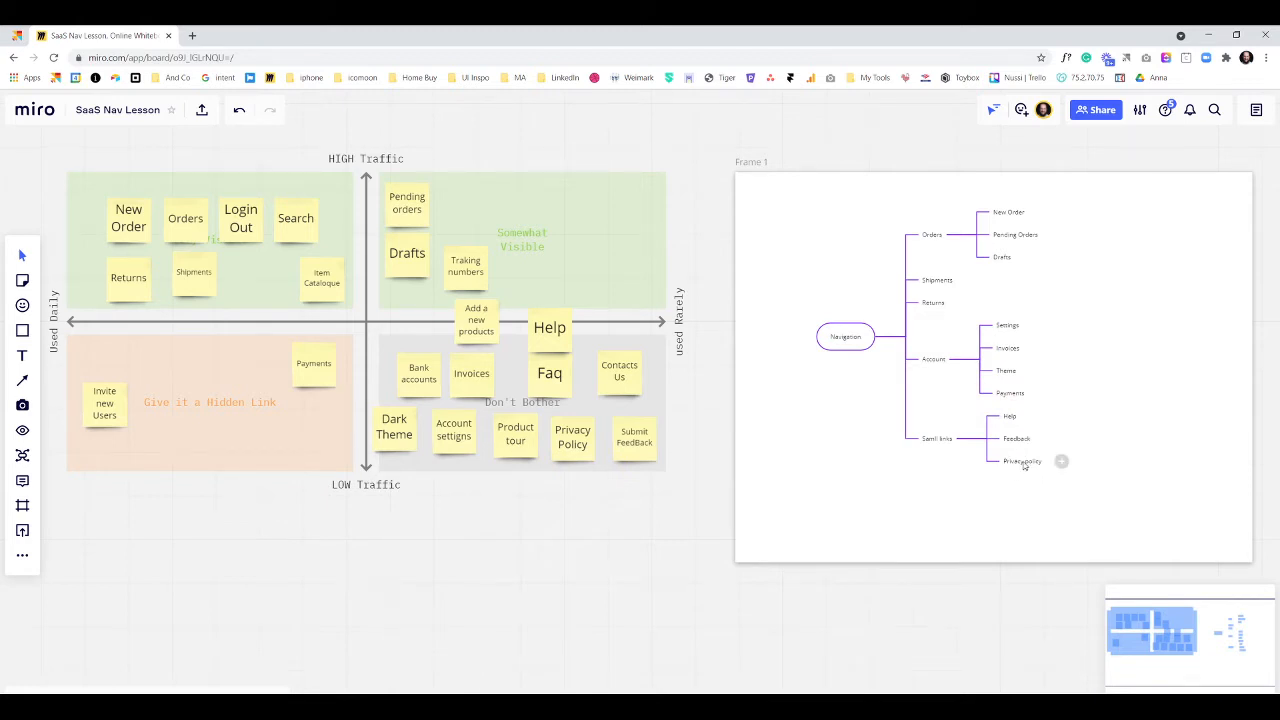
{"action": "left_click", "coordinate": [1023, 462]}
{"action": "left_click", "coordinate": [967, 479]}
Add a child node named FAQ to the Help node in the mind map.
{"action": "left_click", "coordinate": [1031, 418]}
{"action": "type", "text": "FAQ"}
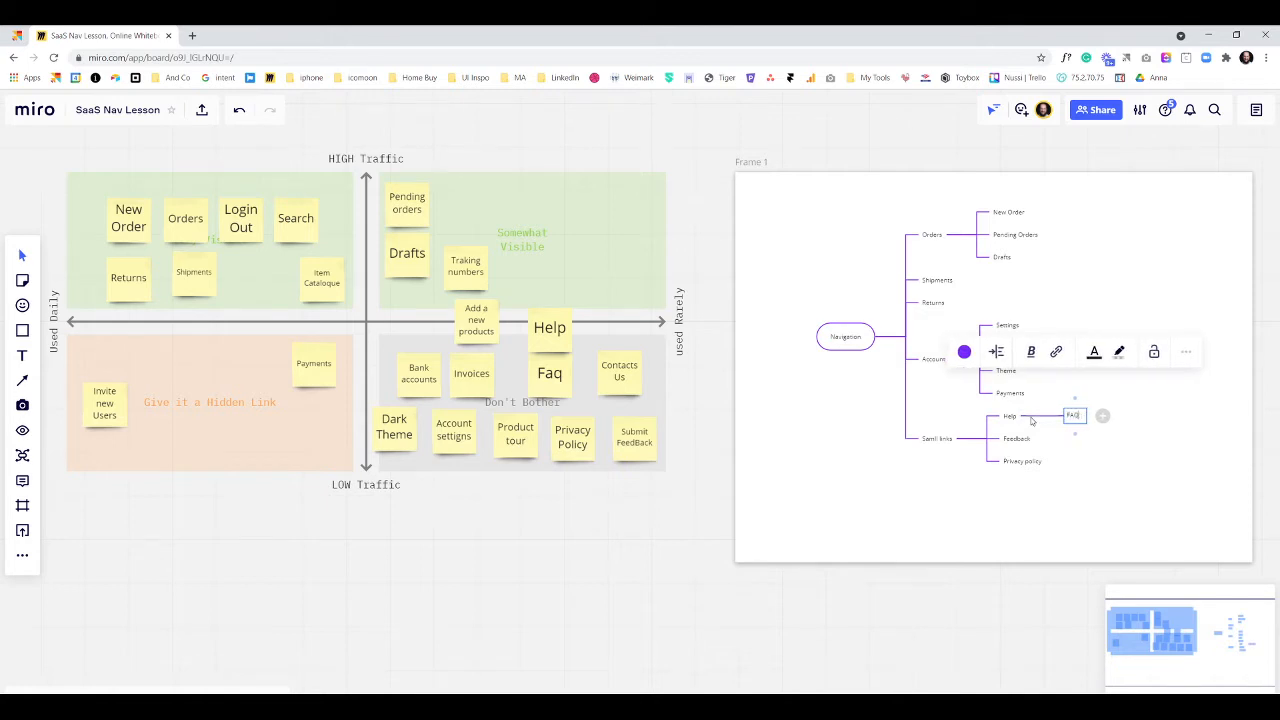
Add a child node named Contact Support below FAQ in the Help branch.
{"action": "key", "text": "Return"}
{"action": "type", "text": "Contact Support"}
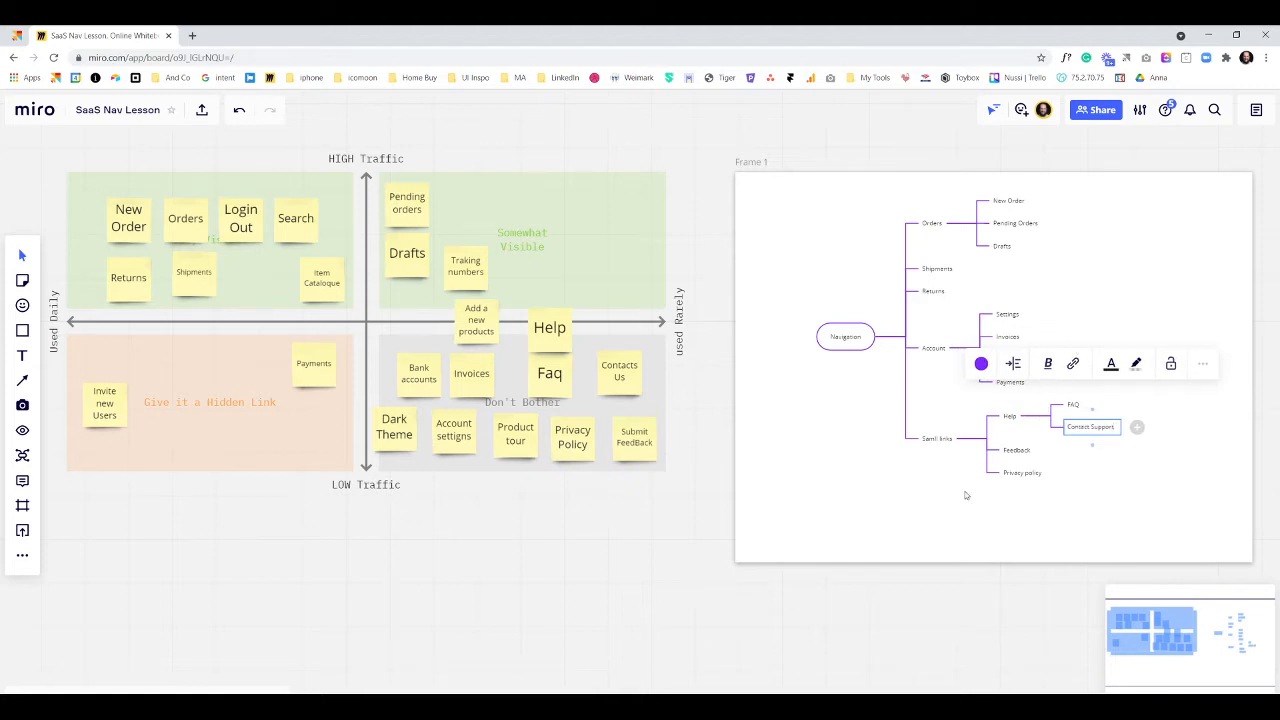
{"action": "key", "text": "Return"}
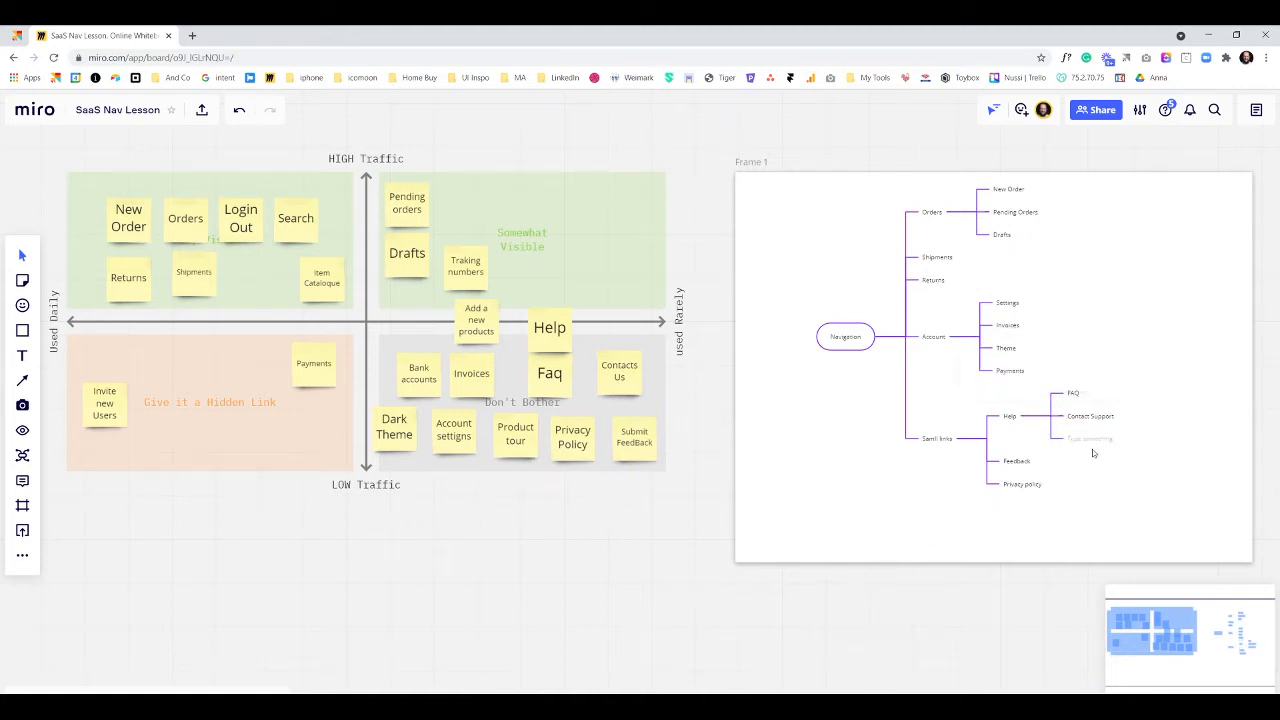
{"action": "key", "text": "Escape"}
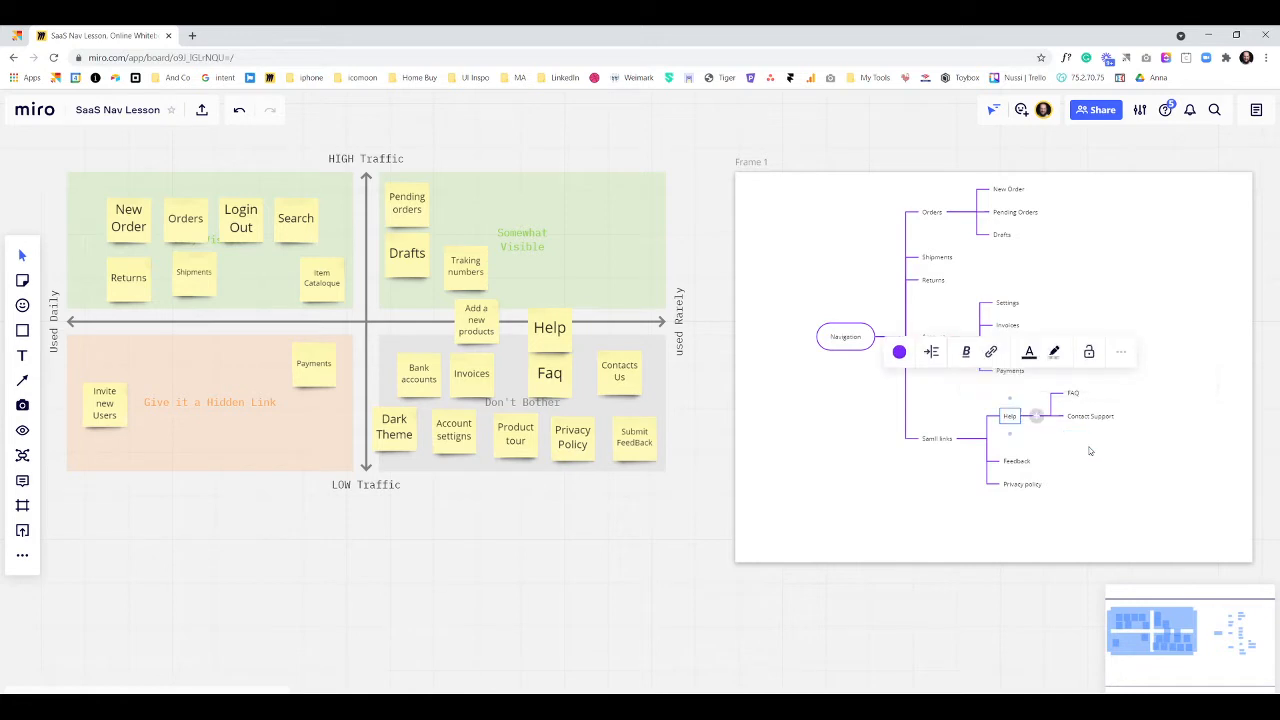
Correct the spelling of the Samll links branch name to Small links.
{"action": "left_click", "coordinate": [880, 469]}
{"action": "left_click_drag", "start_coordinate": [880, 469], "coordinate": [739, 432]}
{"action": "left_click_drag", "start_coordinate": [866, 428], "coordinate": [900, 414]}
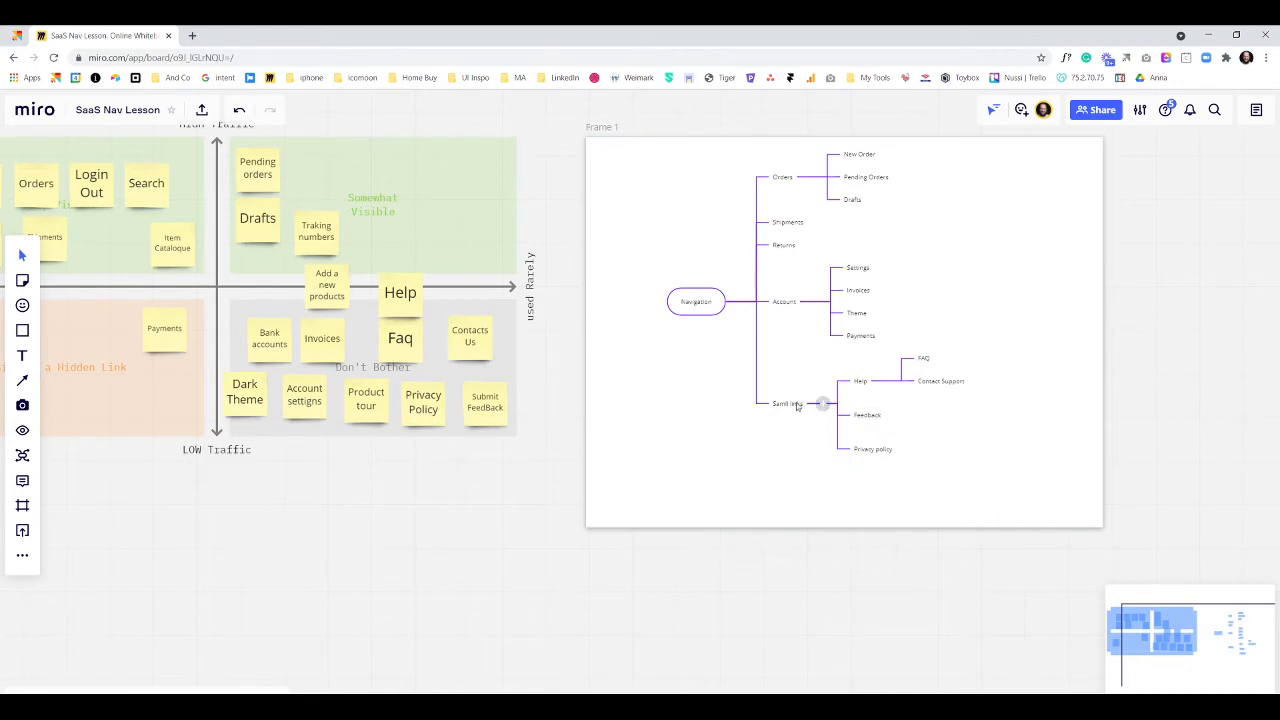
{"action": "left_click", "coordinate": [795, 404]}
{"action": "right_click", "coordinate": [786, 403]}
{"action": "left_click", "coordinate": [798, 417]}
{"action": "left_click", "coordinate": [715, 455]}
{"action": "left_click_drag", "start_coordinate": [692, 458], "coordinate": [664, 531]}
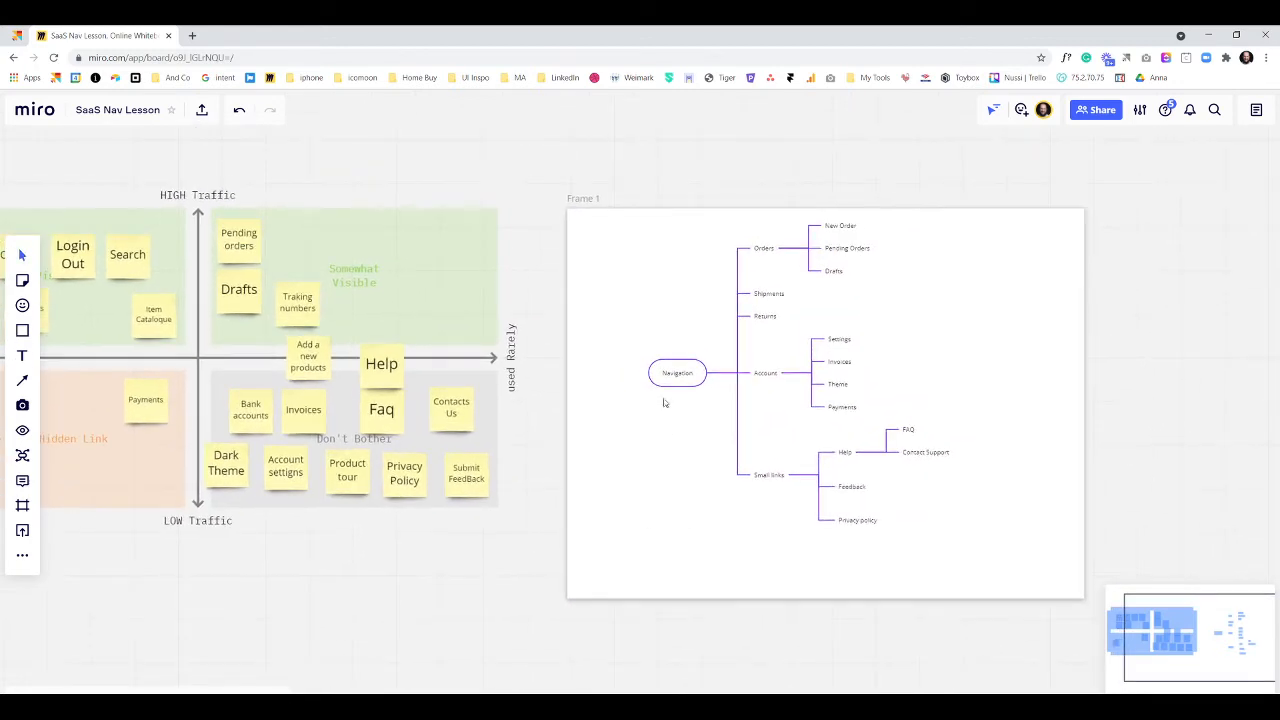
Add a child node named Connected accounts between Theme and Payments in the Account branch.
{"action": "left_click_drag", "start_coordinate": [674, 378], "coordinate": [667, 400]}
{"action": "left_click_drag", "start_coordinate": [651, 472], "coordinate": [731, 430]}
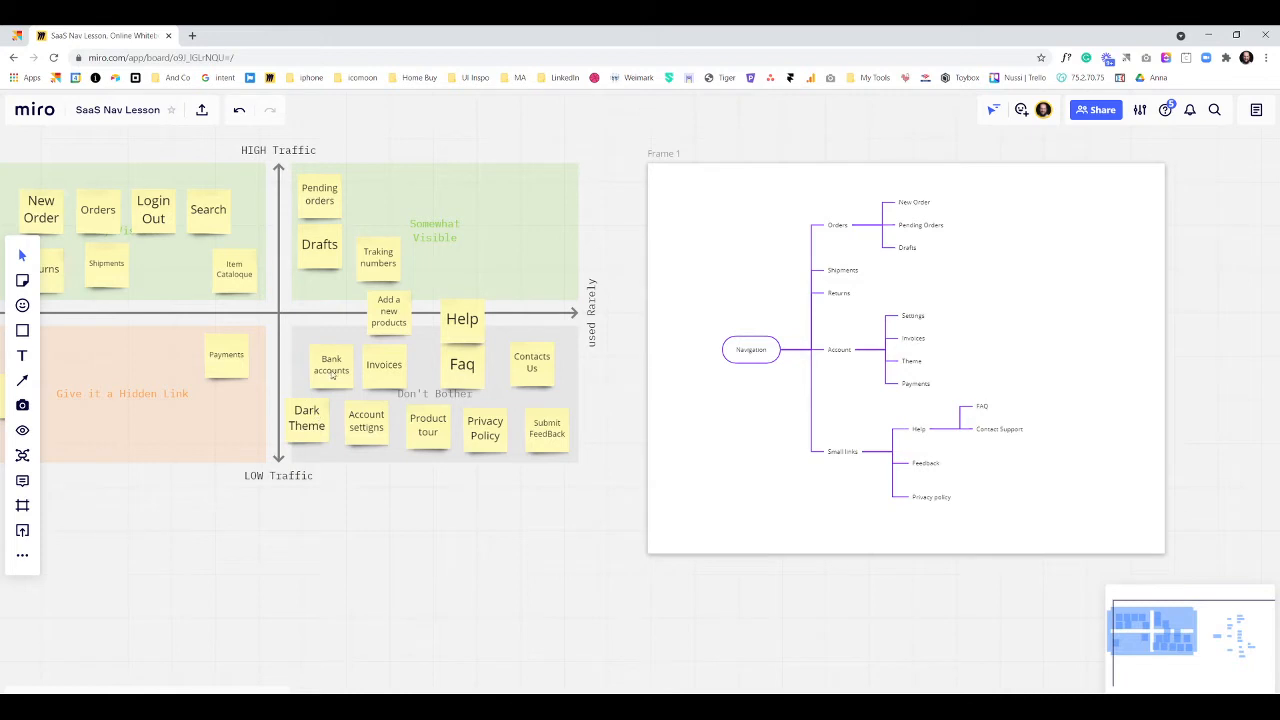
{"action": "left_click", "coordinate": [918, 362]}
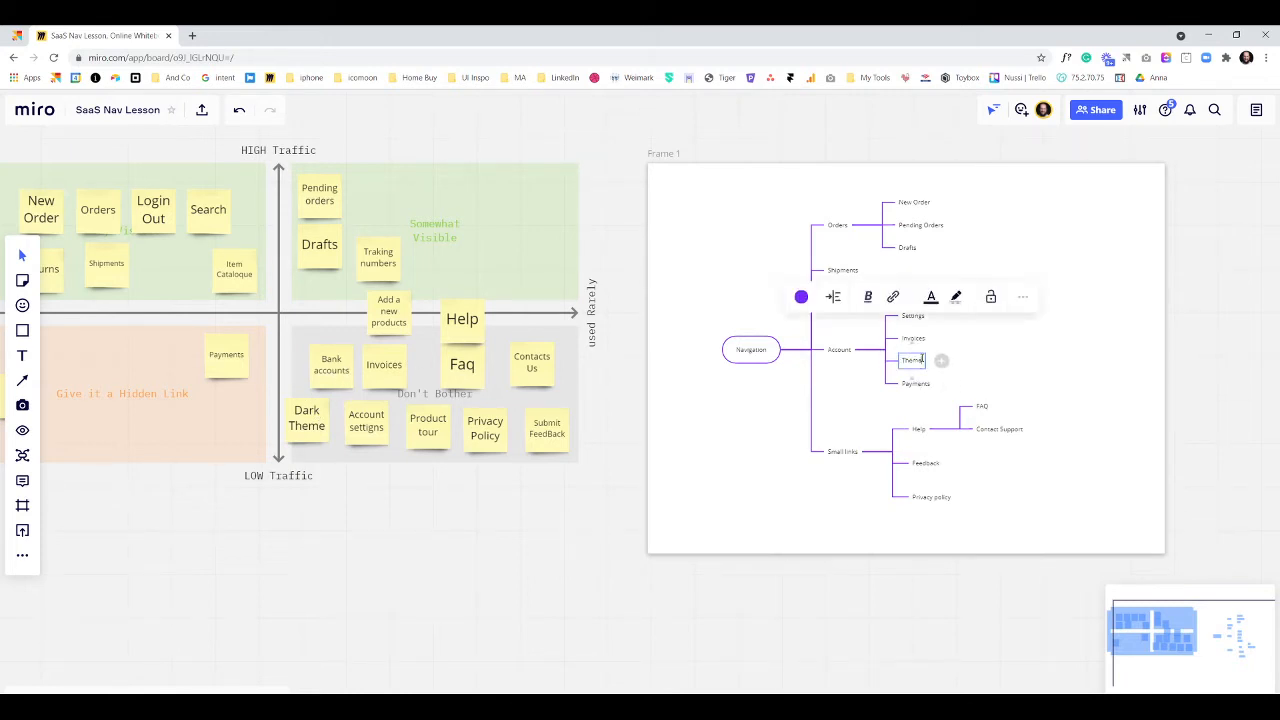
{"action": "key", "text": "Return"}
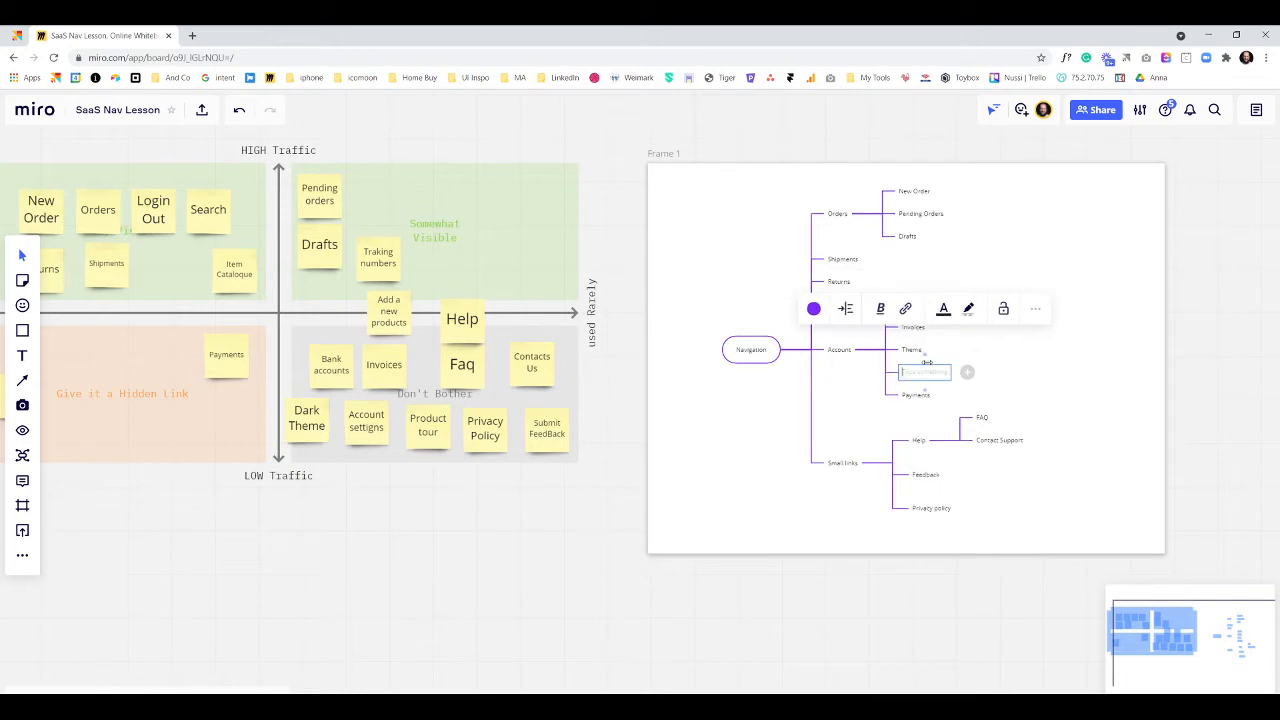
{"action": "type", "text": "Con"}
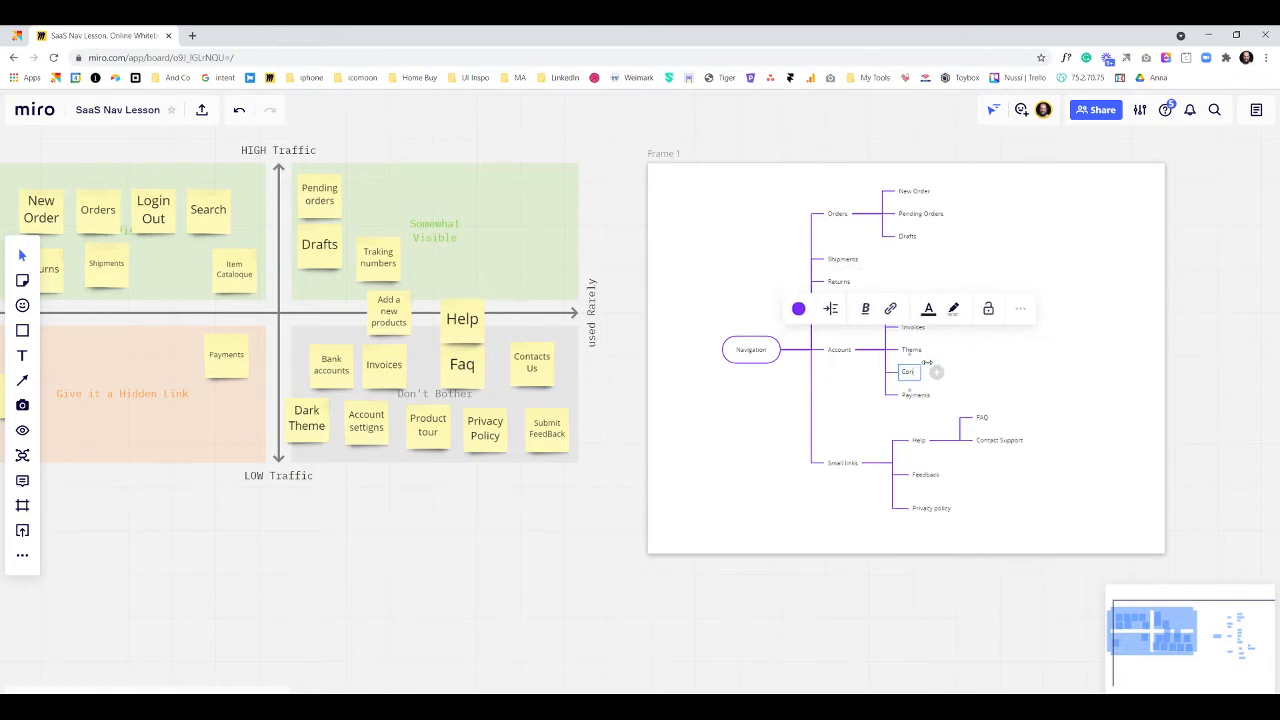
{"action": "type", "text": "nected accoun"}
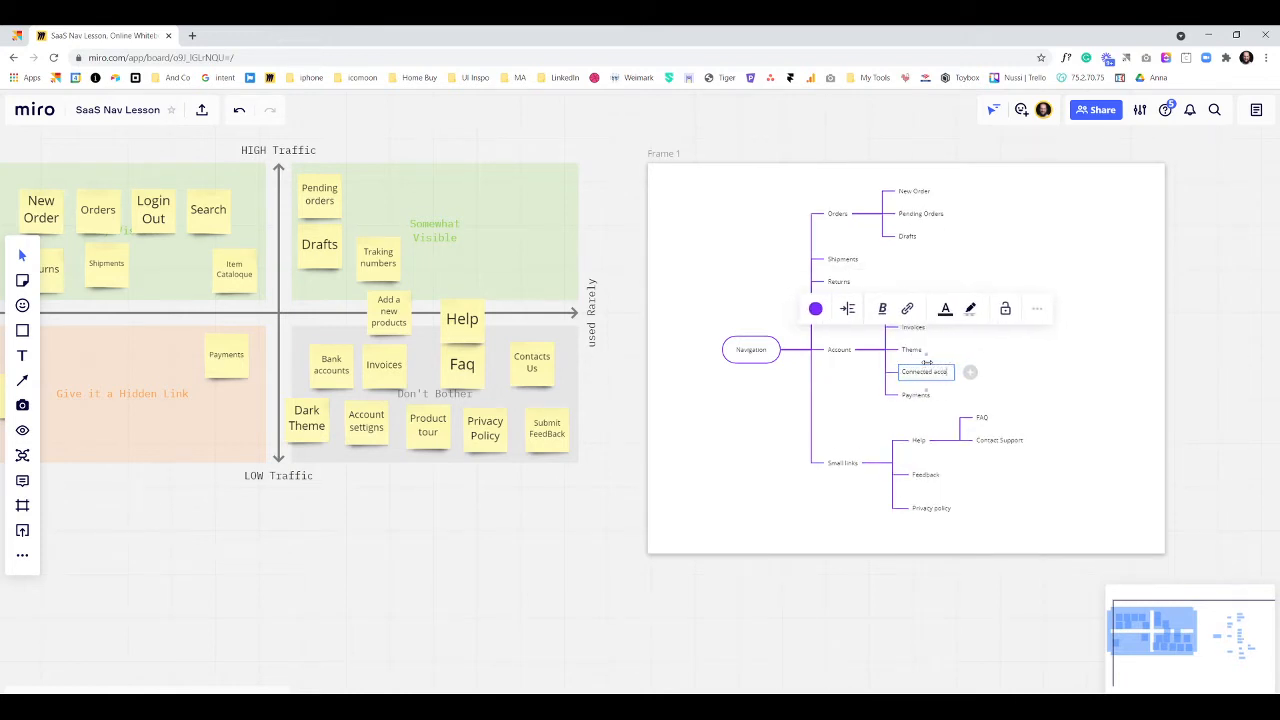
{"action": "type", "text": "ts"}
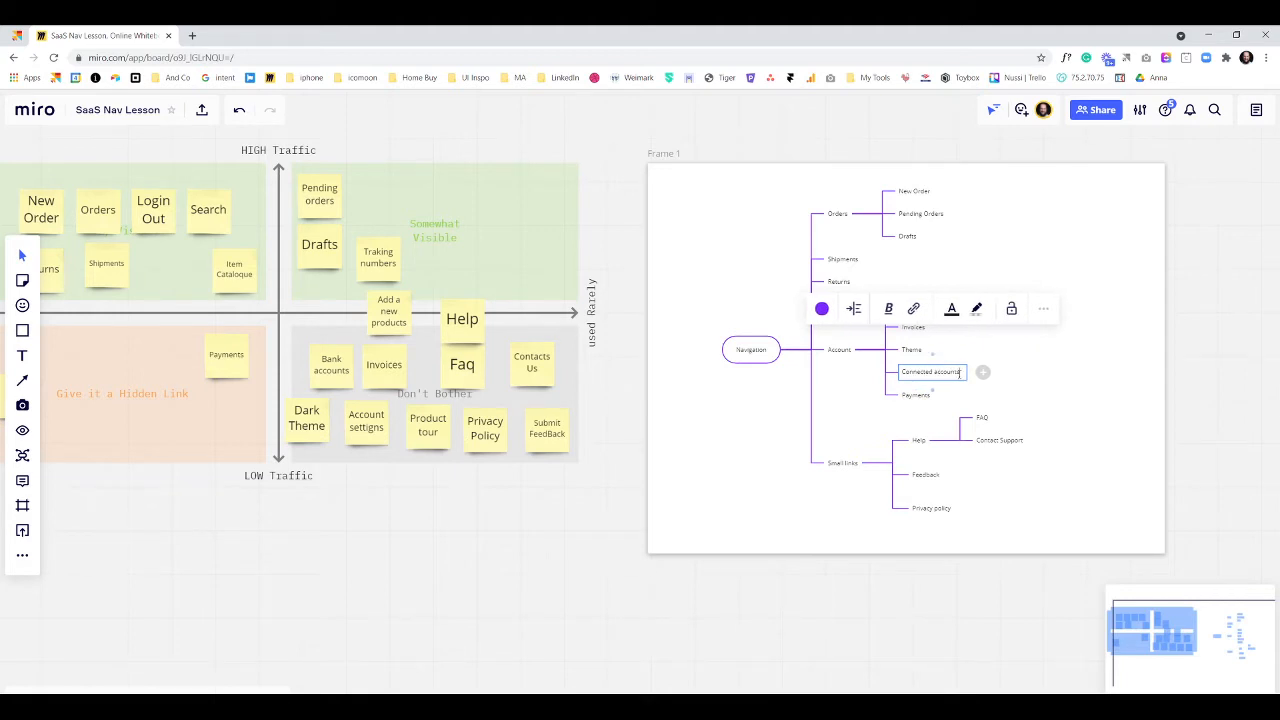
{"action": "left_click", "coordinate": [1145, 388]}
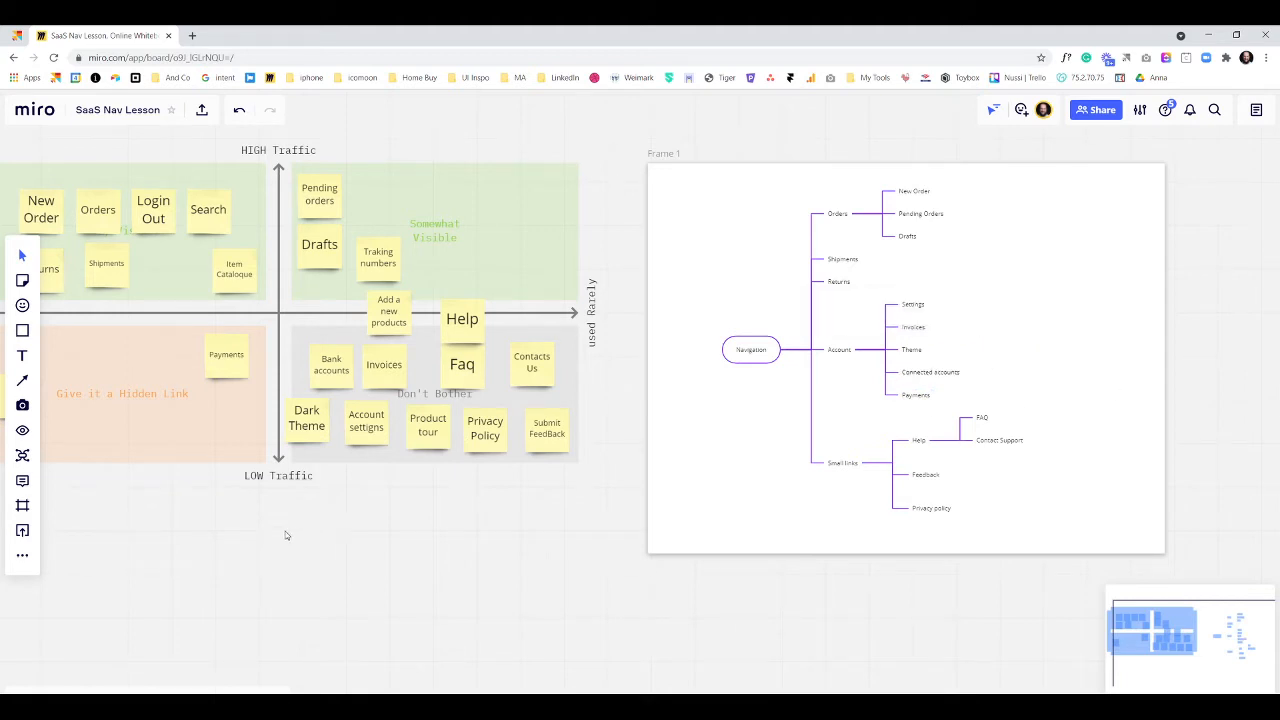
Rename the Connected accounts node in the Account branch to Bank accounts.
{"action": "left_click", "coordinate": [926, 375]}
{"action": "double_click", "coordinate": [926, 372]}
{"action": "type", "text": "Bank"}
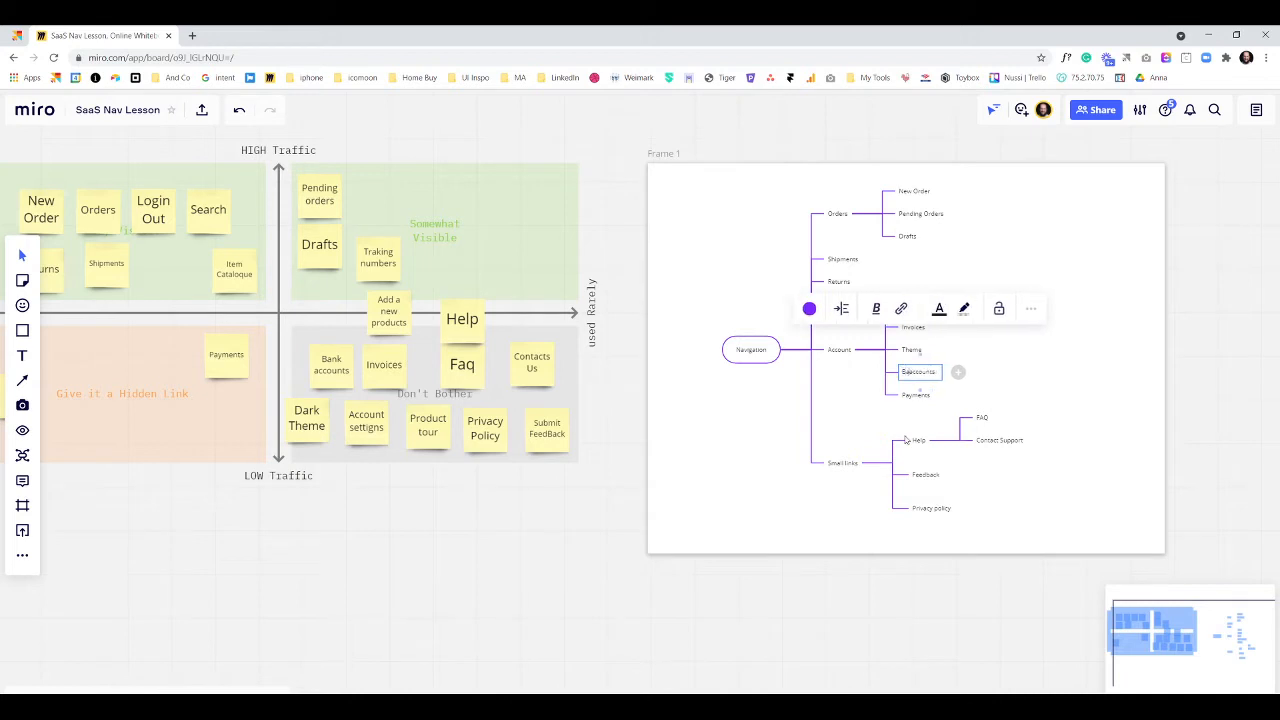
{"action": "left_click", "coordinate": [756, 514]}
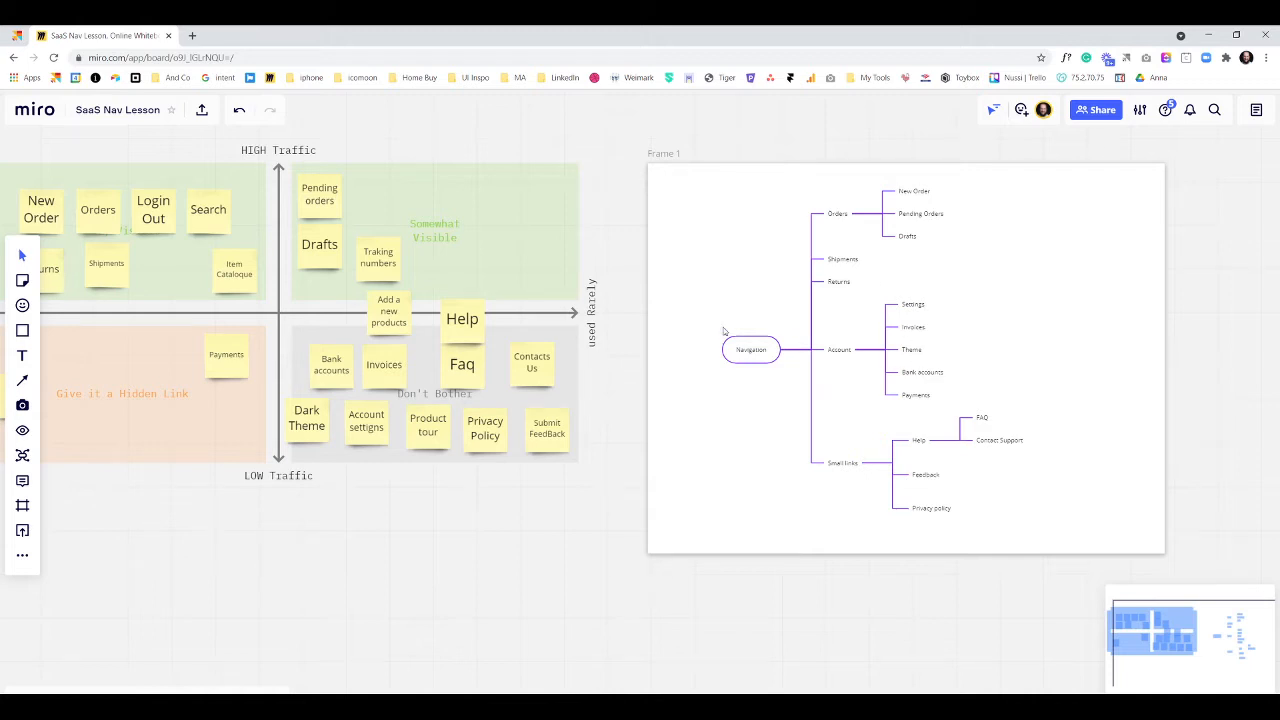
Add a main branch named Items Catalogue below Returns in the Navigation mind map.
{"action": "left_click", "coordinate": [838, 282]}
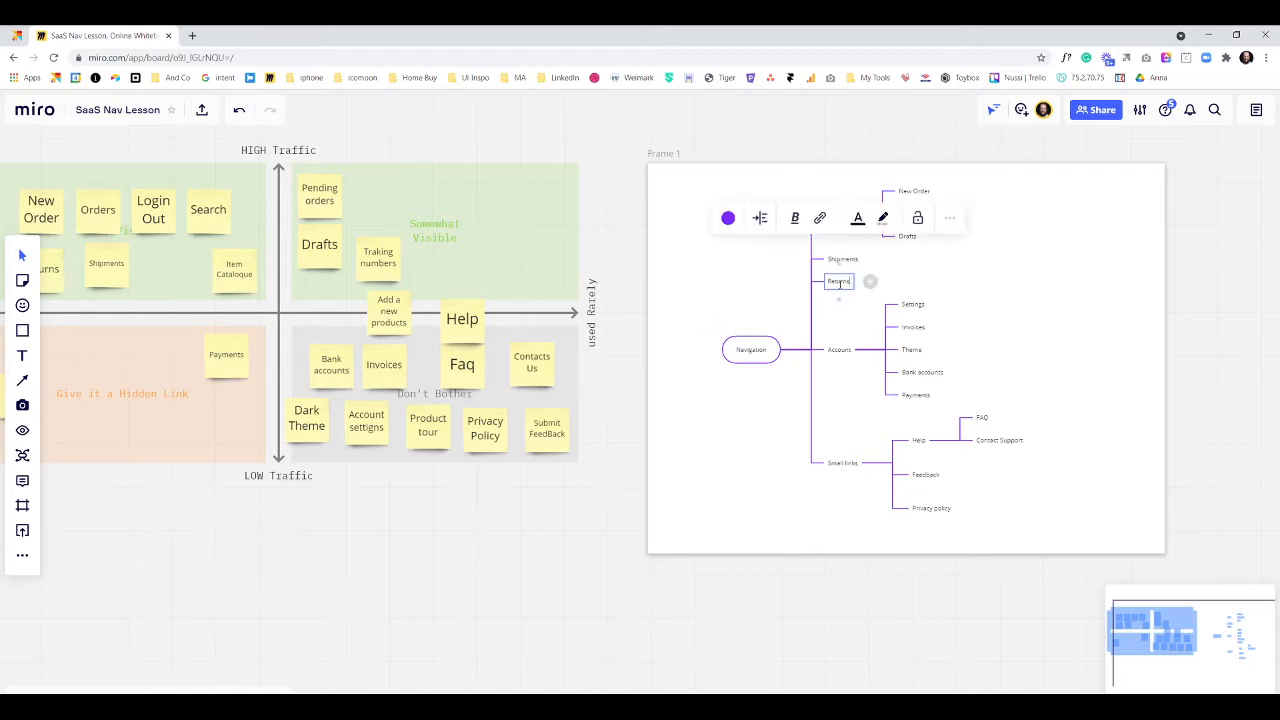
{"action": "key", "text": "Return"}
{"action": "type", "text": "Items Catalog"}
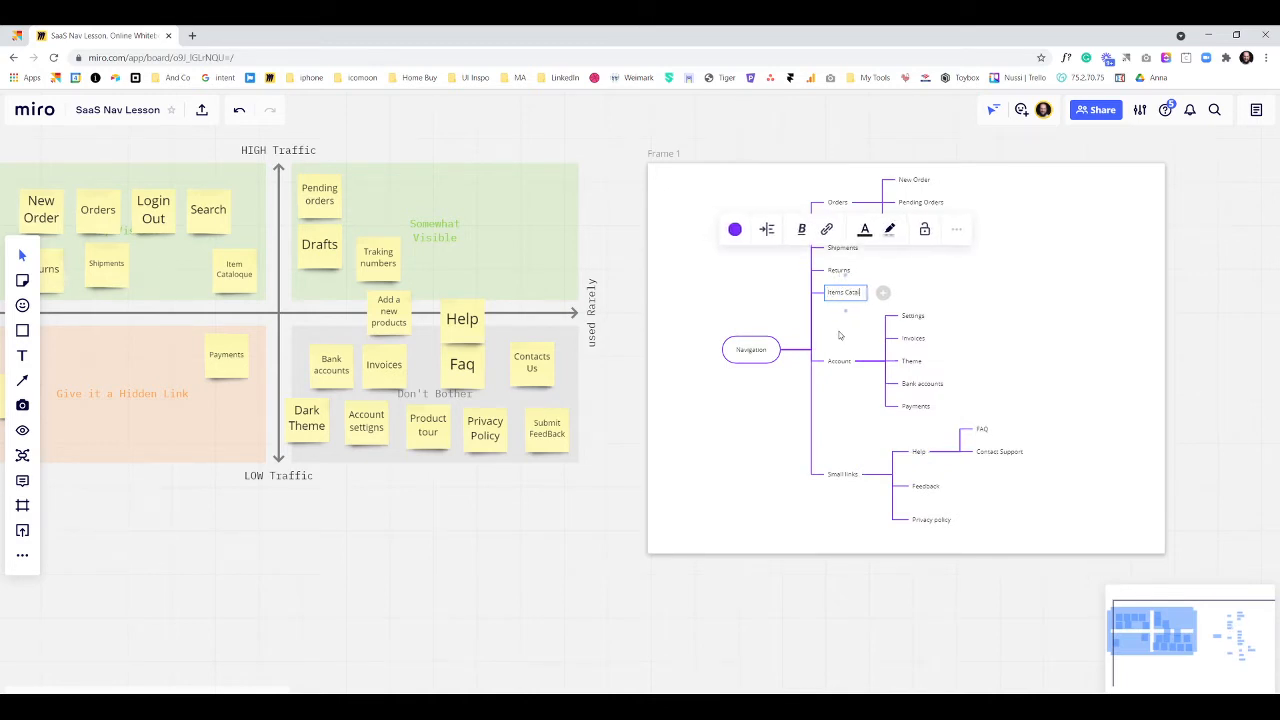
{"action": "type", "text": "ue"}
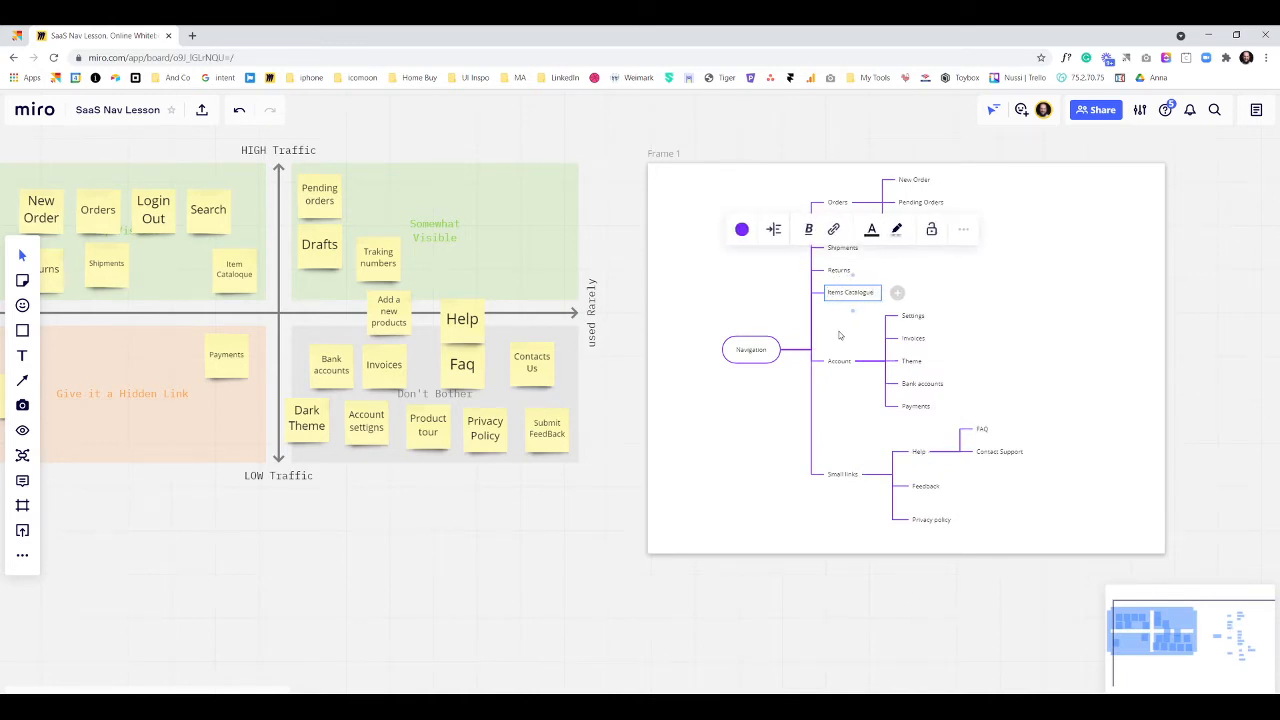
Add a child node named Add new item to the Items Catalogue branch.
{"action": "left_click", "coordinate": [897, 294]}
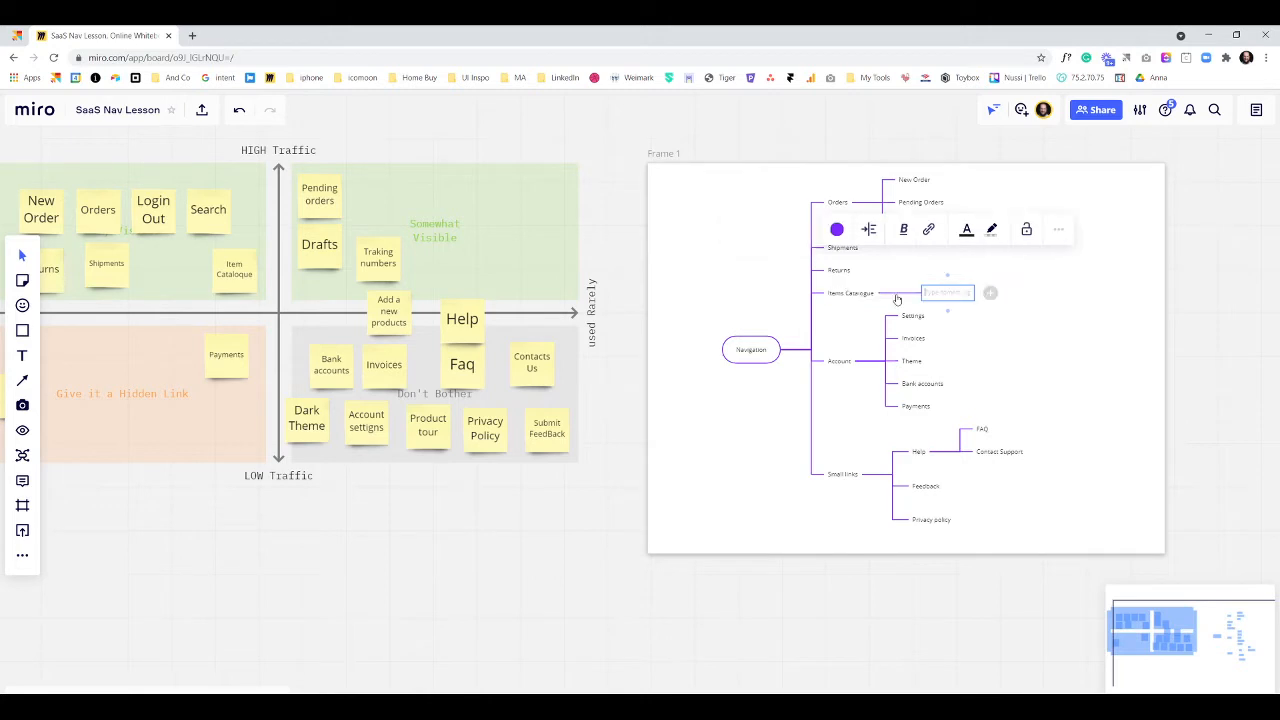
{"action": "type", "text": "A"}
{"action": "type", "text": "new item"}
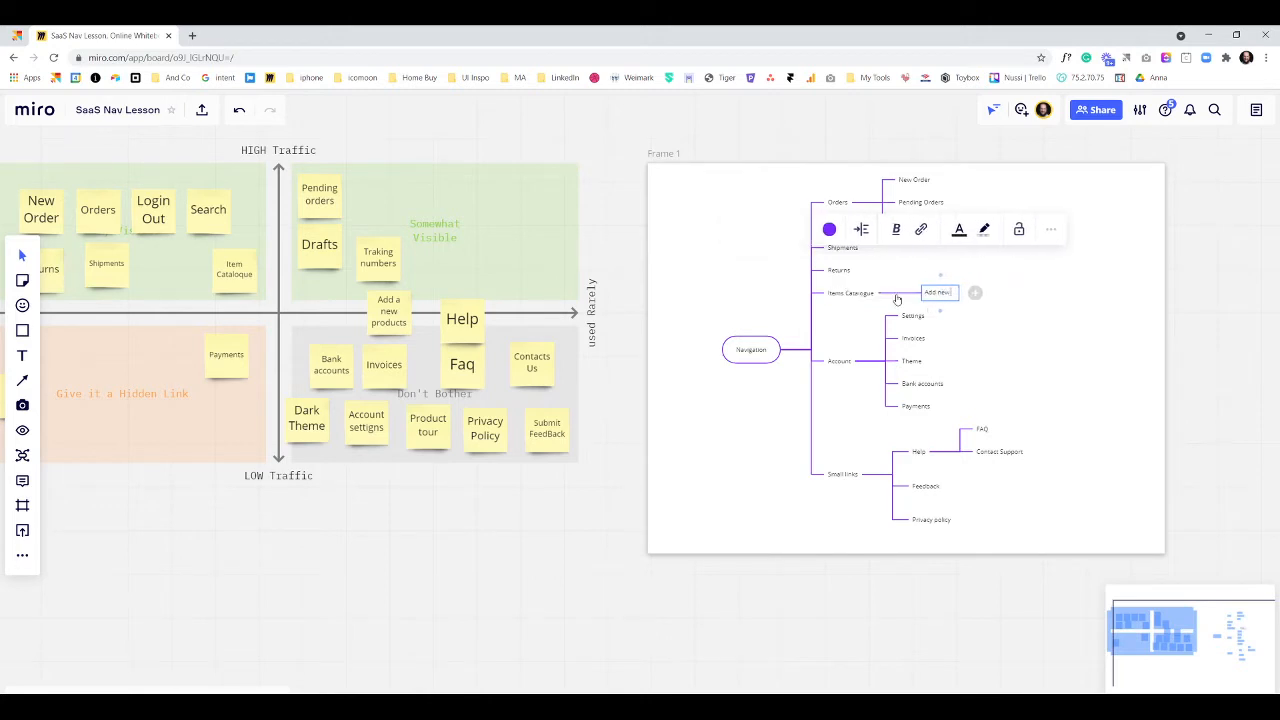
Add a child node named Invite New User below Settings in the Account branch.
{"action": "left_click_drag", "start_coordinate": [654, 471], "coordinate": [603, 514]}
{"action": "left_click_drag", "start_coordinate": [868, 507], "coordinate": [690, 523]}
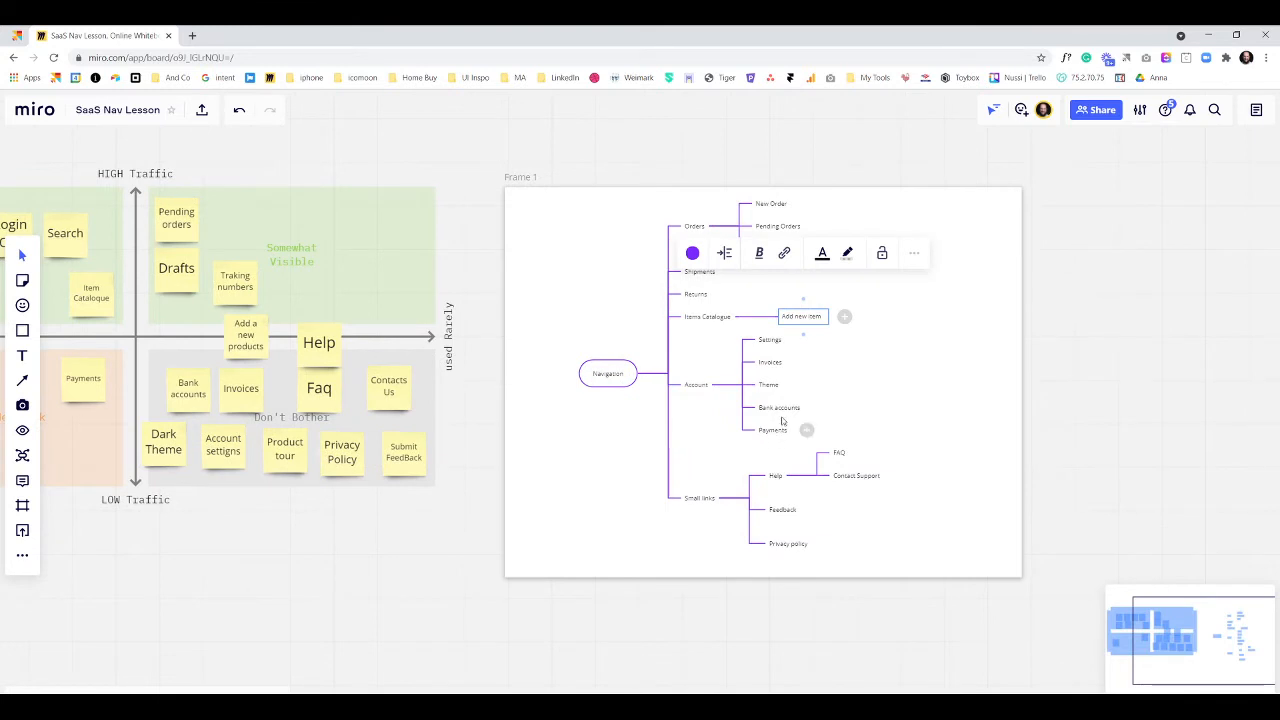
{"action": "scroll", "coordinate": [805, 430], "scroll_direction": "up", "scroll_amount": 3}
{"action": "left_click", "coordinate": [771, 299]}
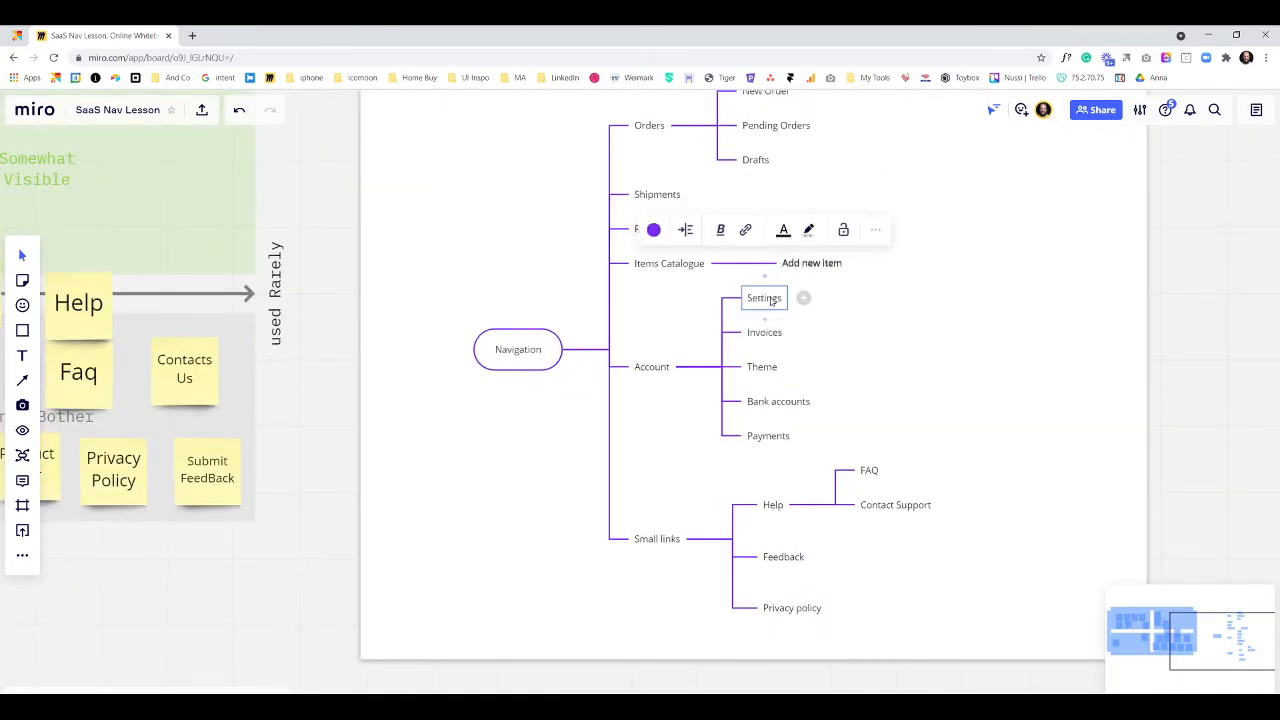
{"action": "key", "text": "Return"}
{"action": "type", "text": "Invite New User"}
{"action": "left_click", "coordinate": [759, 543]}
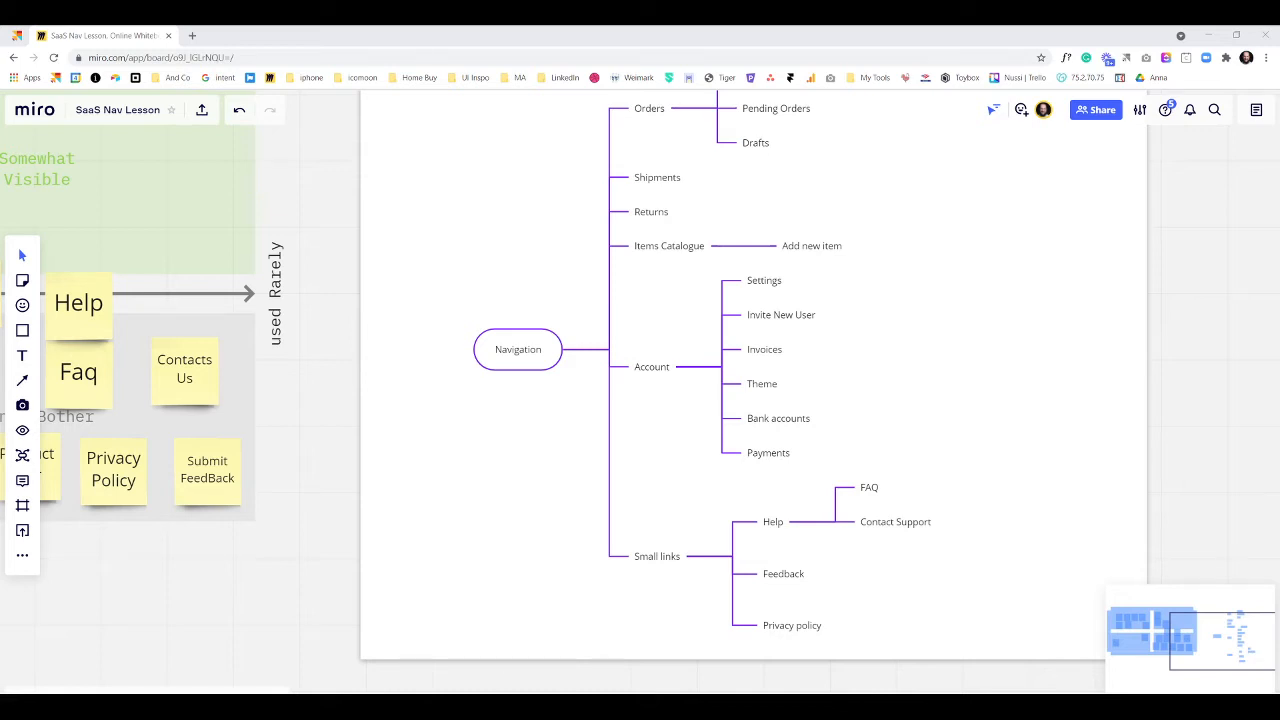
Add a child node named New shipments to the Shipments branch of the mind map.
{"action": "scroll", "coordinate": [934, 318], "scroll_direction": "down", "scroll_amount": 5}
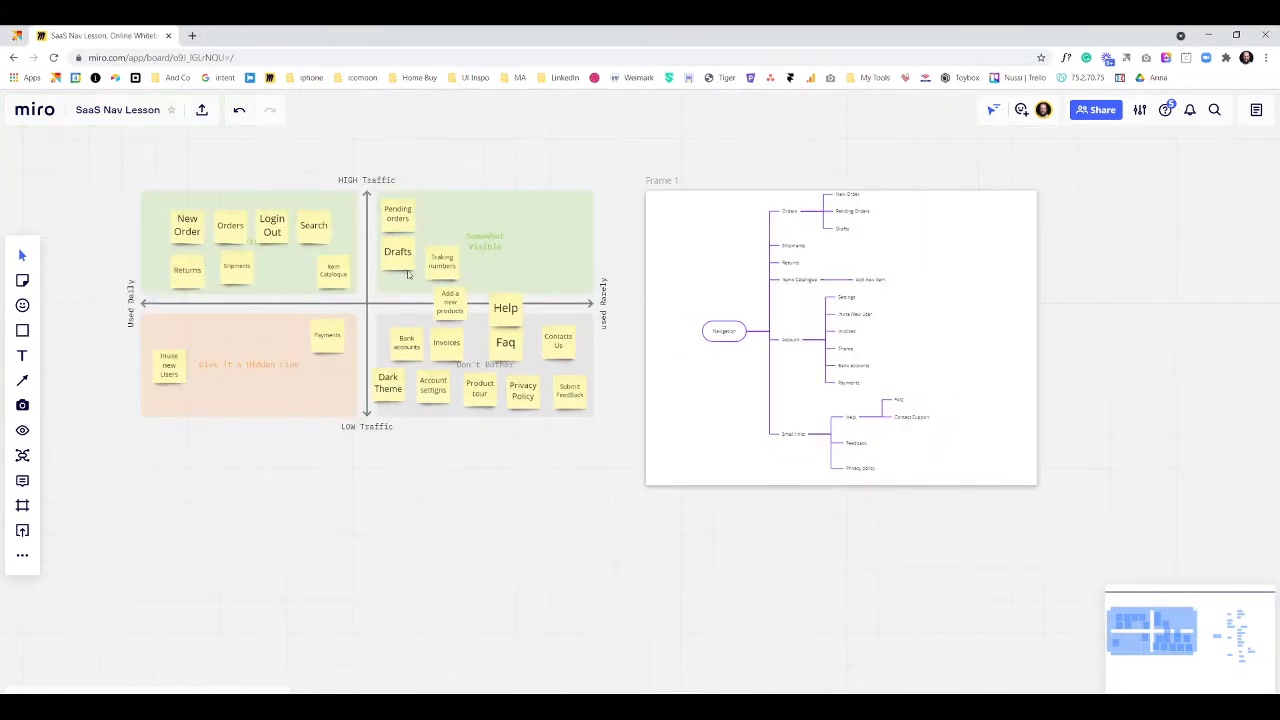
{"action": "scroll", "coordinate": [613, 282], "scroll_direction": "up", "scroll_amount": 2}
{"action": "scroll", "coordinate": [337, 228], "scroll_direction": "down", "scroll_amount": 1}
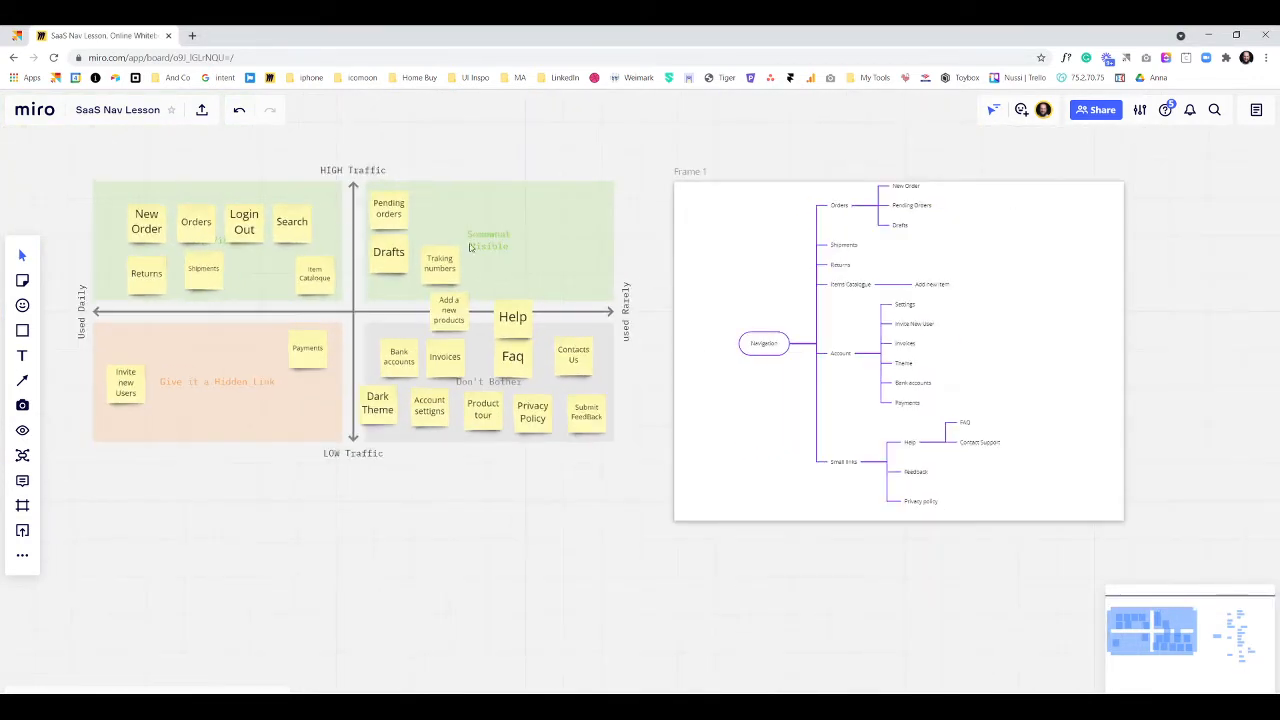
{"action": "scroll", "coordinate": [145, 252], "scroll_direction": "down", "scroll_amount": 1}
{"action": "scroll", "coordinate": [723, 286], "scroll_direction": "up", "scroll_amount": 4}
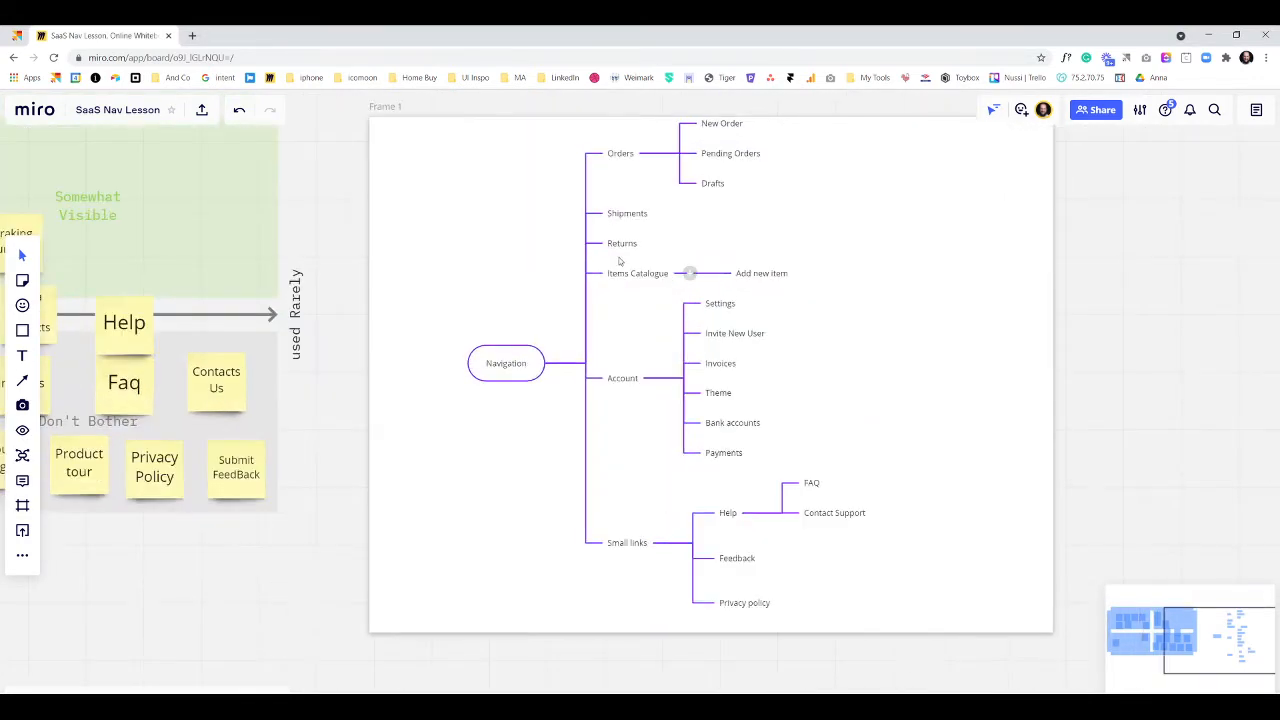
{"action": "scroll", "coordinate": [650, 240], "scroll_direction": "up", "scroll_amount": 2}
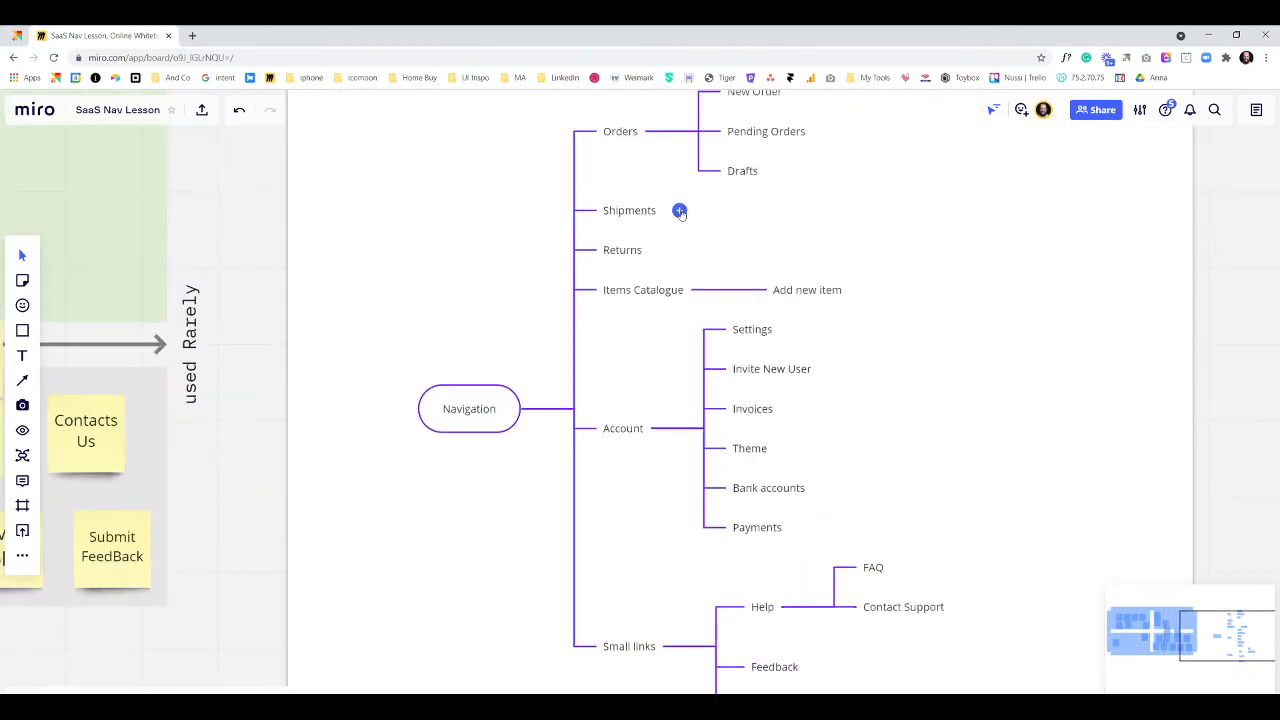
{"action": "left_click", "coordinate": [679, 211]}
{"action": "type", "text": "New"}
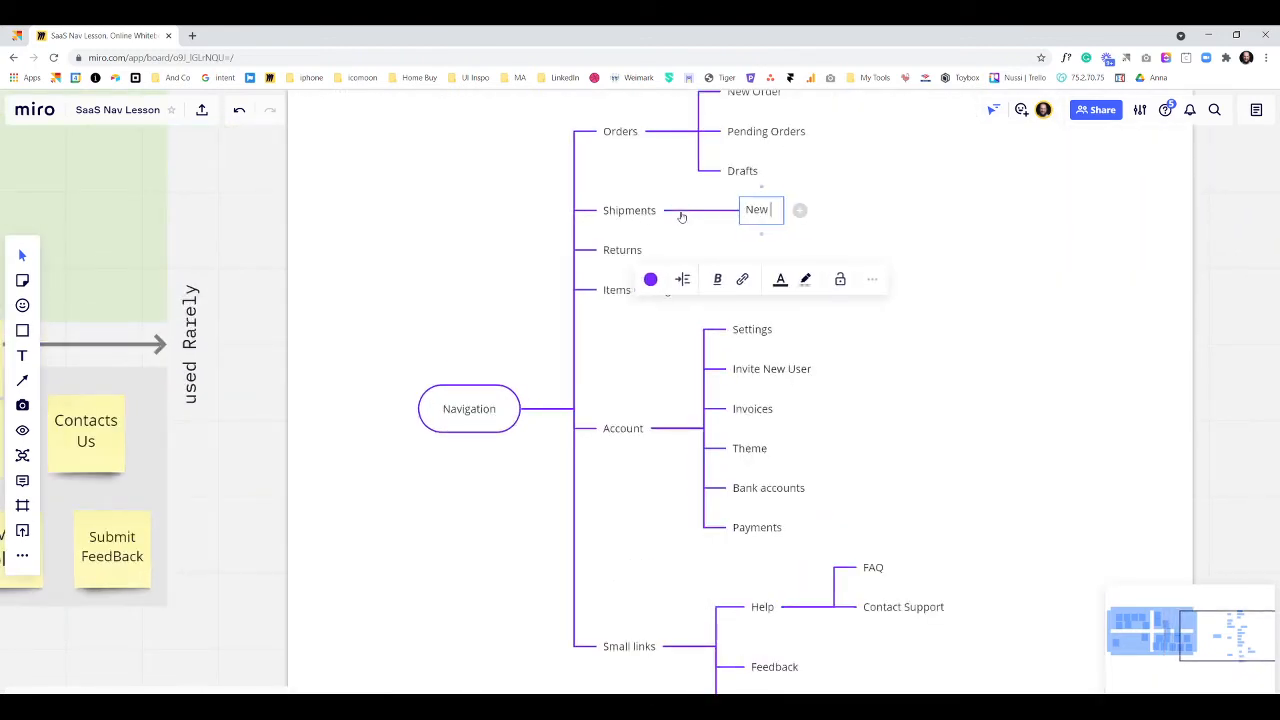
{"action": "type", "text": " shipments"}
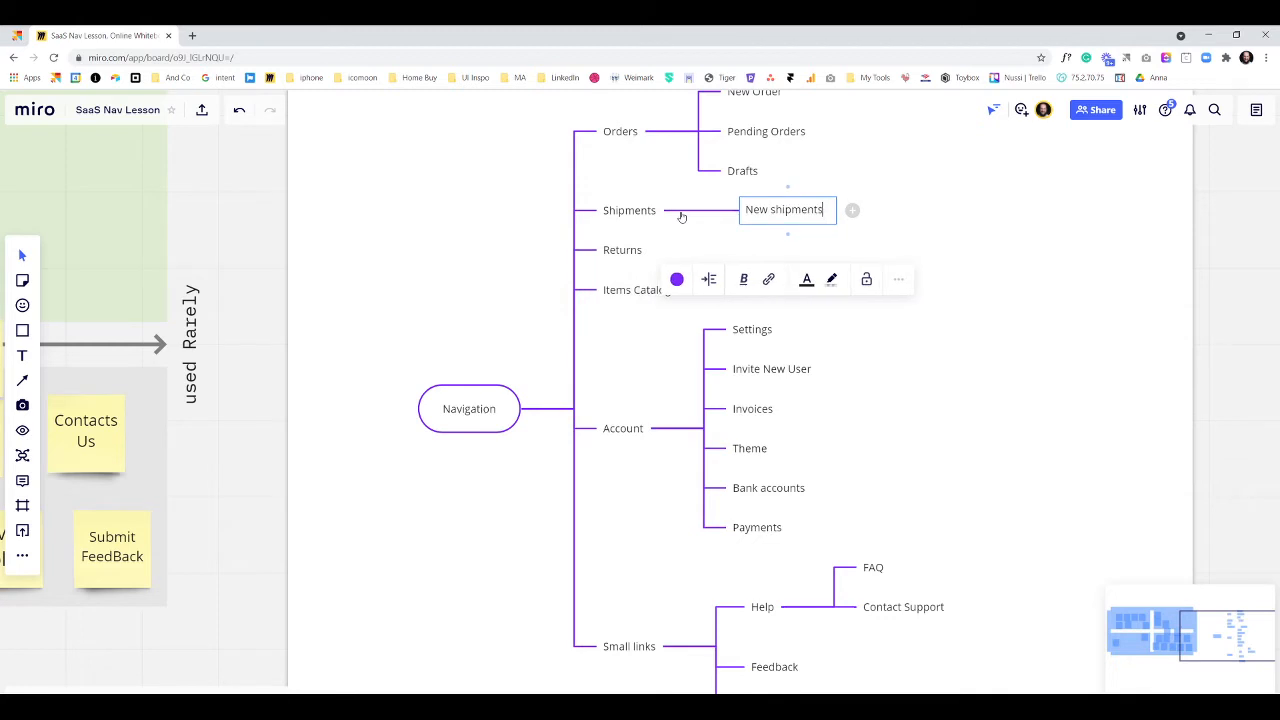
Add a child node below New shipments in the Shipments branch and correct its name to Tracking numbers.
{"action": "key", "text": "Return"}
{"action": "type", "text": "Tra"}
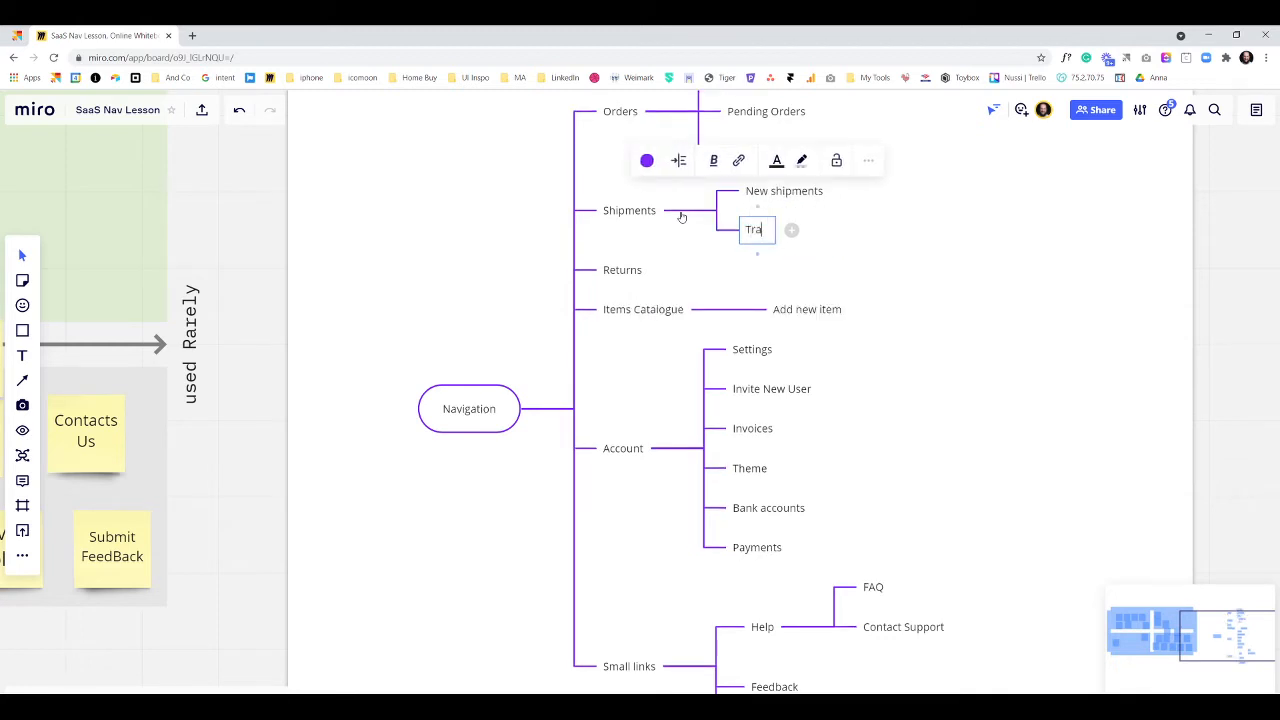
{"action": "type", "text": "king numbers"}
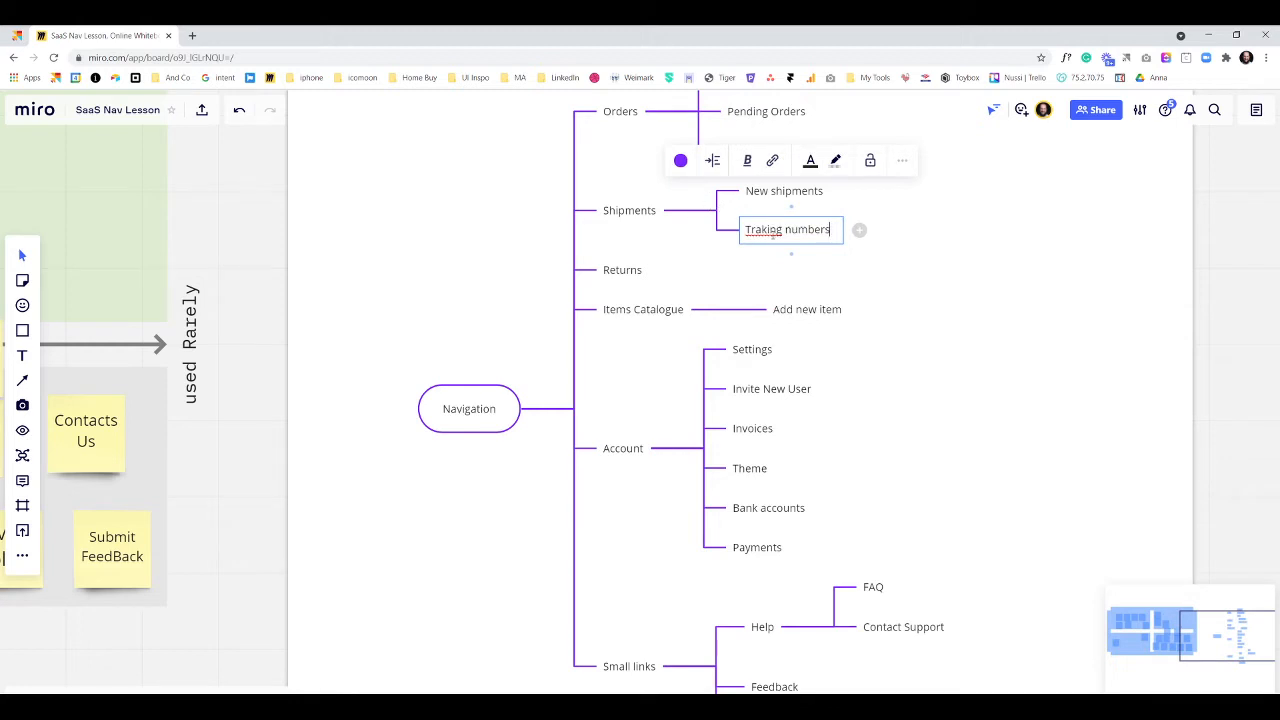
{"action": "double_click", "coordinate": [770, 230]}
{"action": "left_click", "coordinate": [784, 266]}
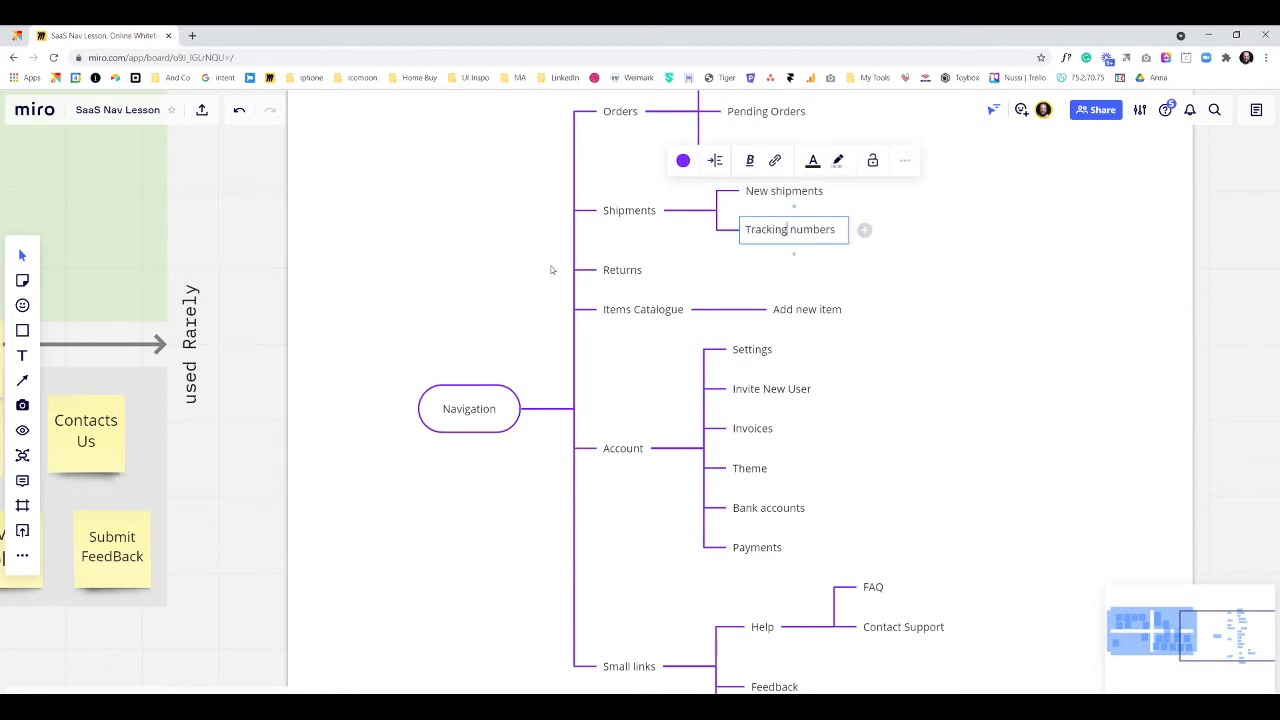
{"action": "left_click", "coordinate": [668, 266]}
Add a child node named Product Tour below Contact Support in the Help branch.
{"action": "scroll", "coordinate": [803, 266], "scroll_direction": "down", "scroll_amount": 5}
{"action": "scroll", "coordinate": [205, 238], "scroll_direction": "up", "scroll_amount": 4}
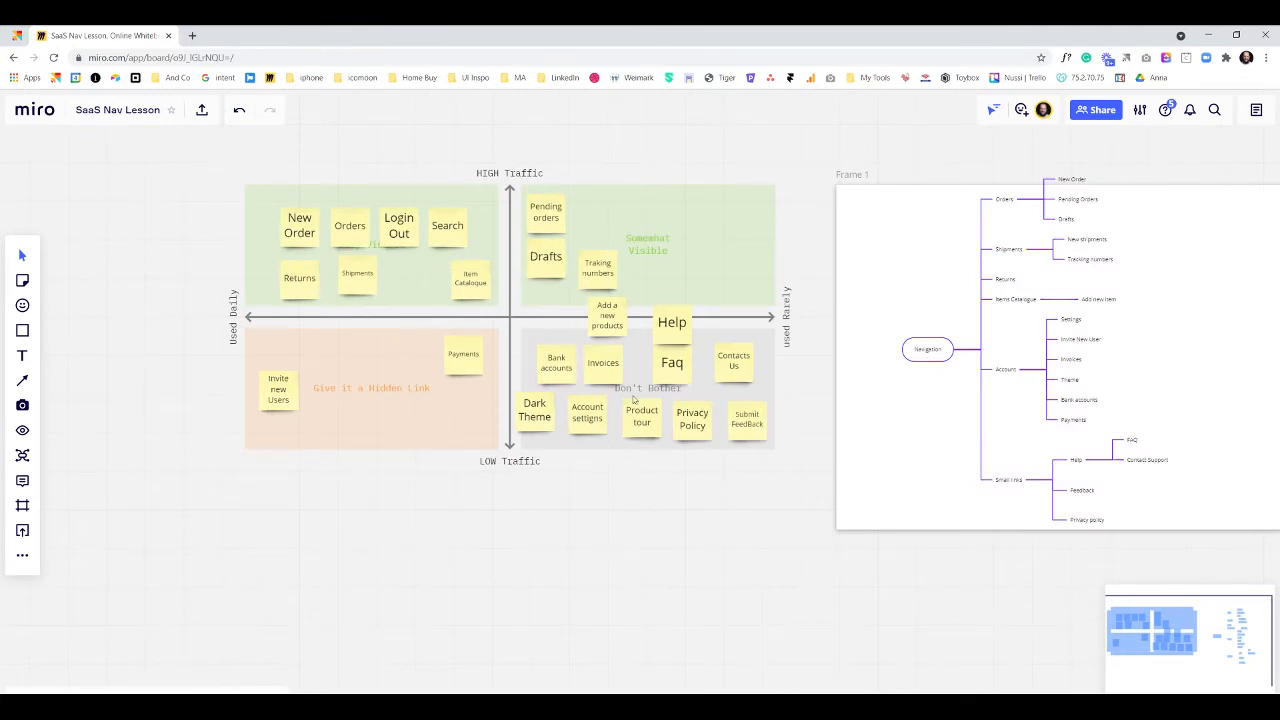
{"action": "scroll", "coordinate": [576, 416], "scroll_direction": "down", "scroll_amount": 3}
{"action": "scroll", "coordinate": [883, 428], "scroll_direction": "up", "scroll_amount": 6}
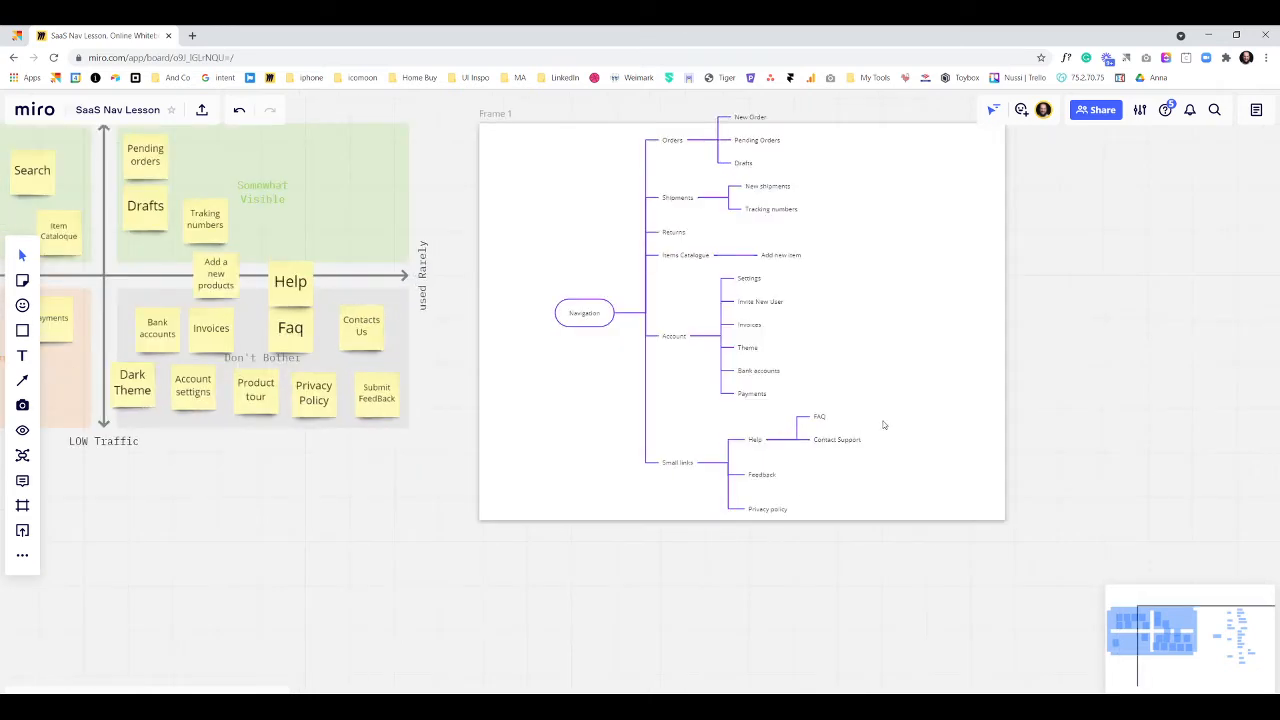
{"action": "double_click", "coordinate": [815, 450]}
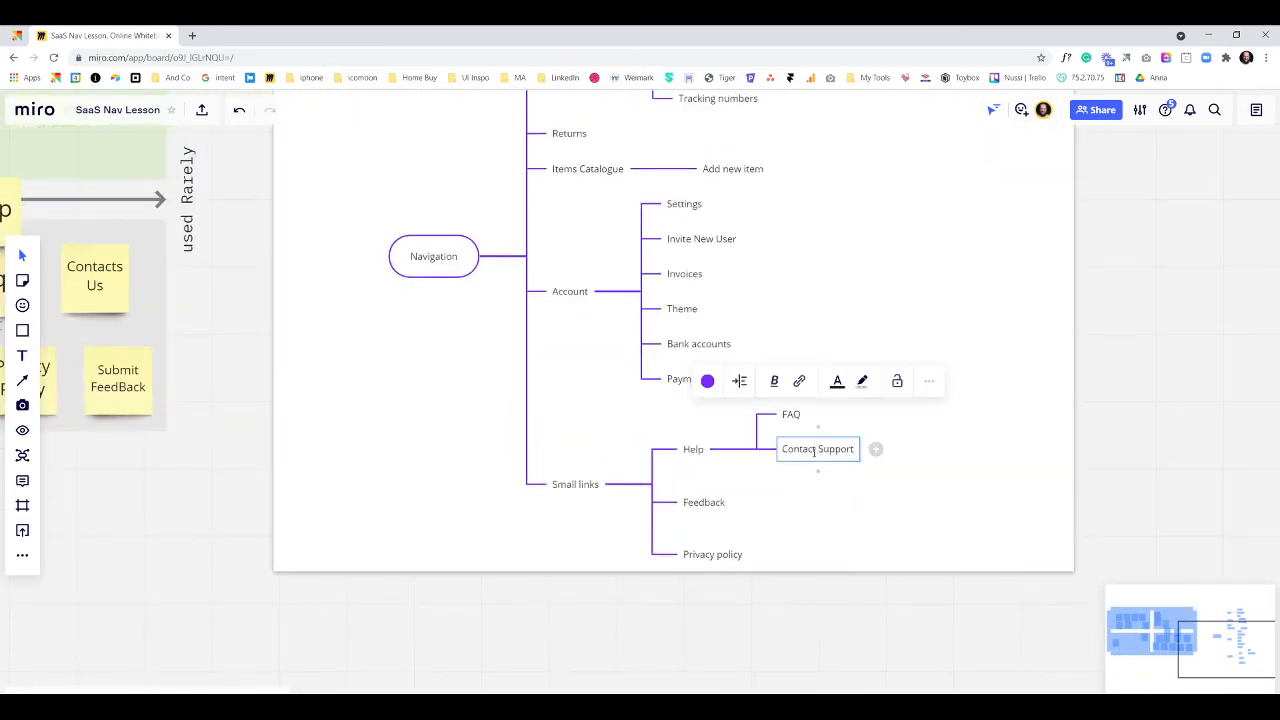
{"action": "key", "text": "Return"}
{"action": "type", "text": "Product Tour"}
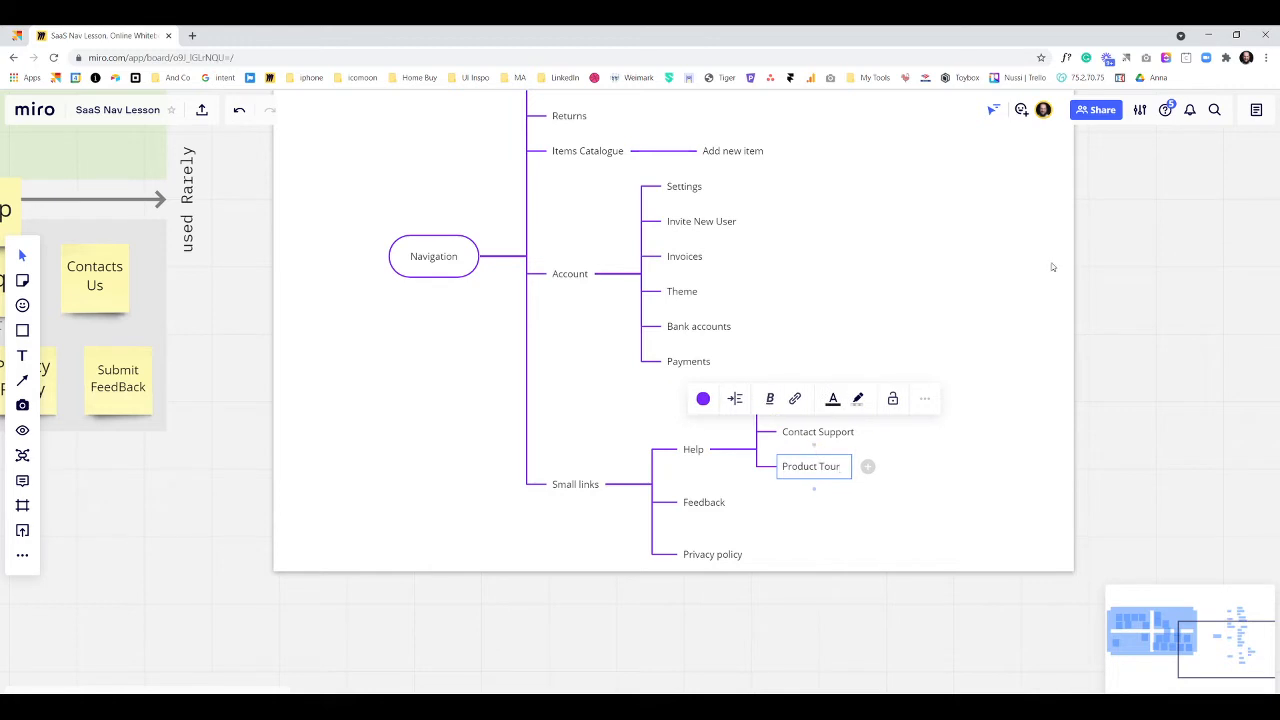
Move the Small links node up and left, and shift its Help child node closer to the mind map's centre.
{"action": "left_click", "coordinate": [976, 267]}
{"action": "scroll", "coordinate": [976, 267], "scroll_direction": "down", "scroll_amount": 4}
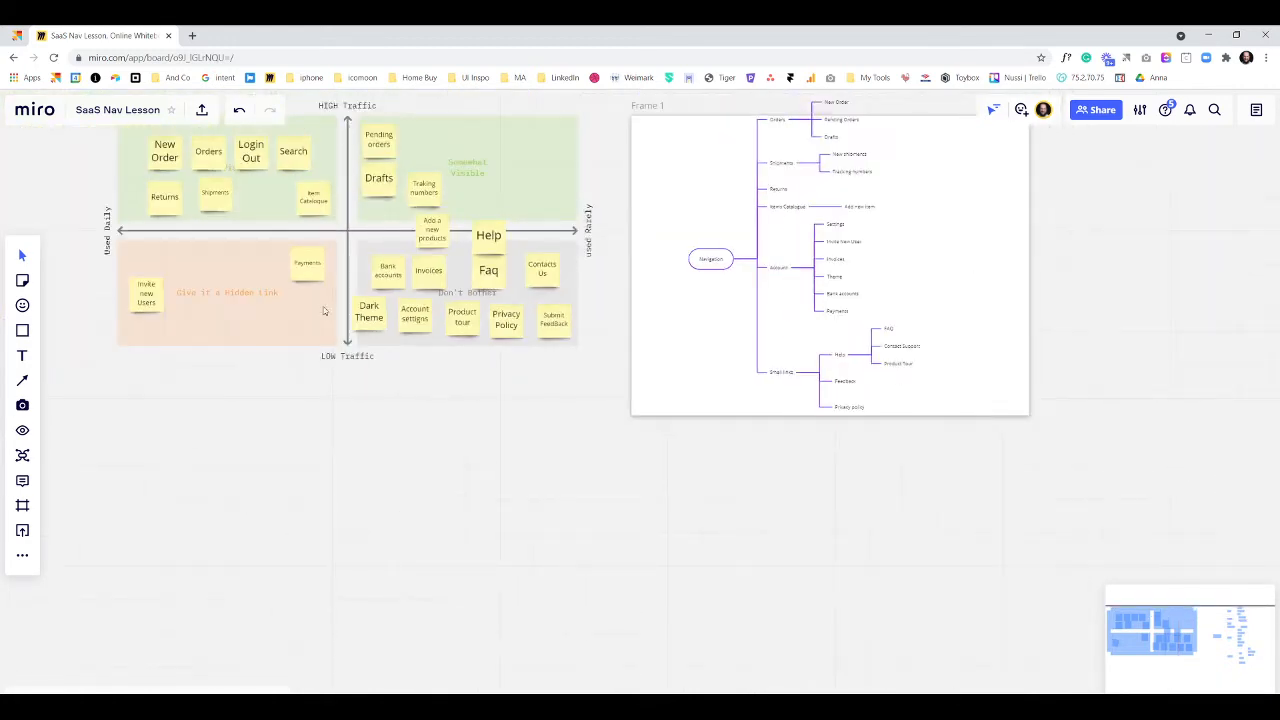
{"action": "scroll", "coordinate": [766, 270], "scroll_direction": "down", "scroll_amount": 1}
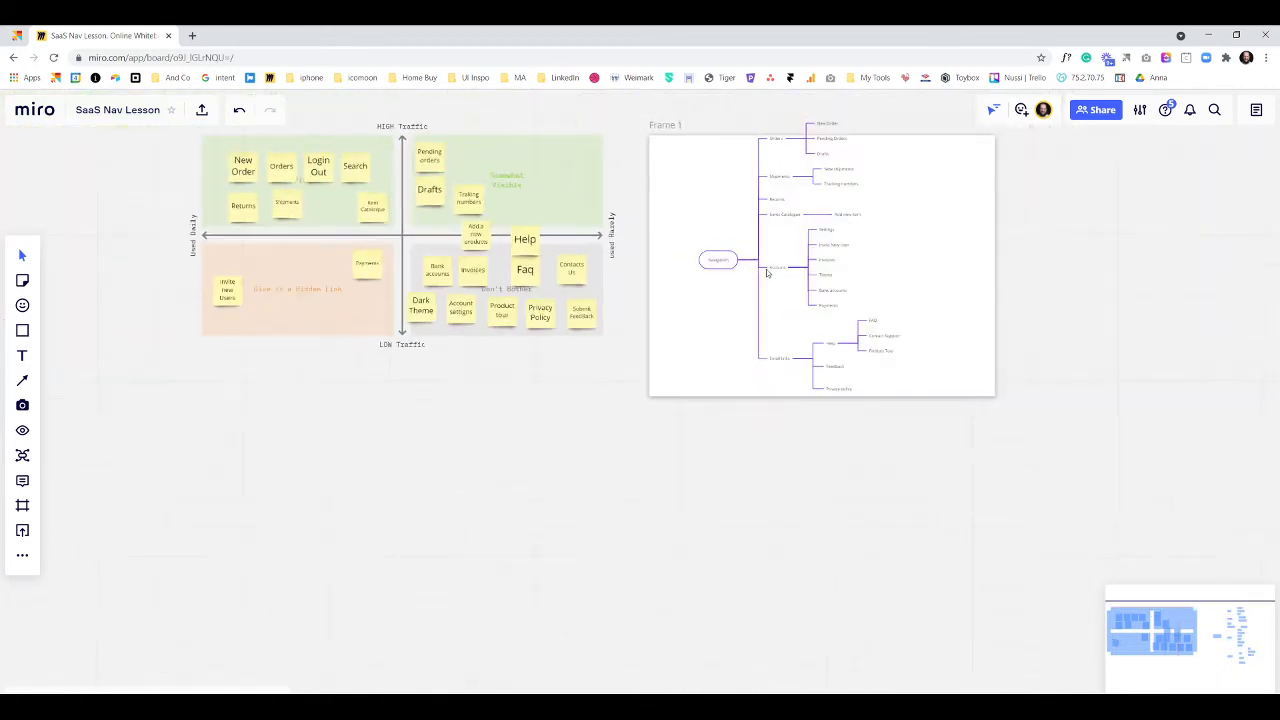
{"action": "scroll", "coordinate": [844, 348], "scroll_direction": "up", "scroll_amount": 4}
{"action": "scroll", "coordinate": [728, 390], "scroll_direction": "up", "scroll_amount": 2}
{"action": "scroll", "coordinate": [743, 386], "scroll_direction": "down", "scroll_amount": 2}
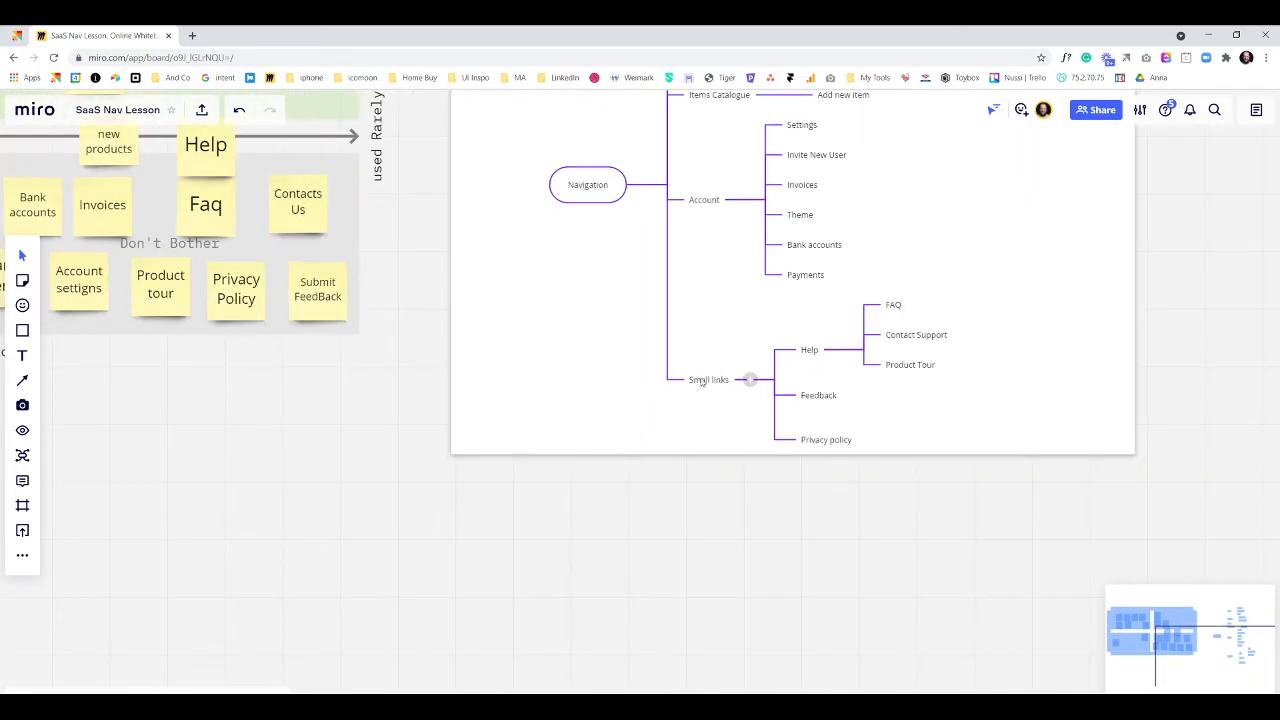
{"action": "left_click", "coordinate": [705, 381]}
{"action": "left_click_drag", "start_coordinate": [710, 382], "coordinate": [682, 366]}
{"action": "left_click_drag", "start_coordinate": [778, 336], "coordinate": [719, 298]}
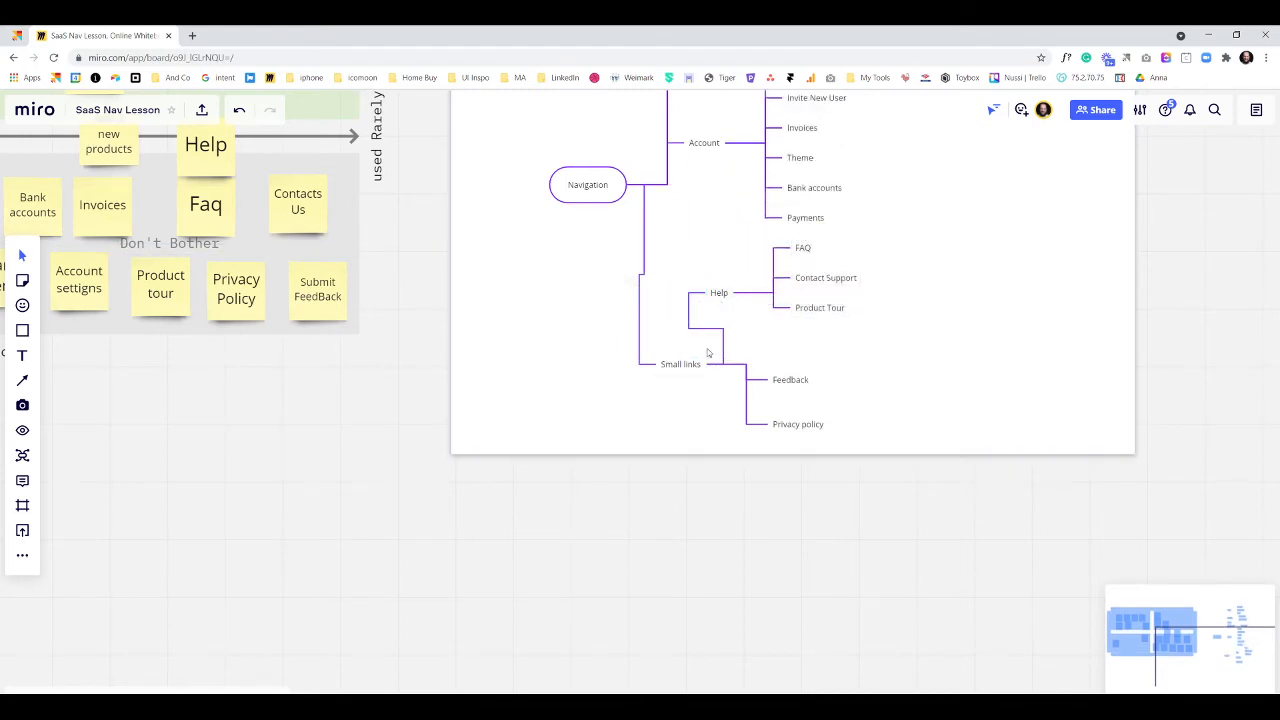
Automatically arrange the mind map's branches from the Navigation root node.
{"action": "left_click", "coordinate": [595, 190]}
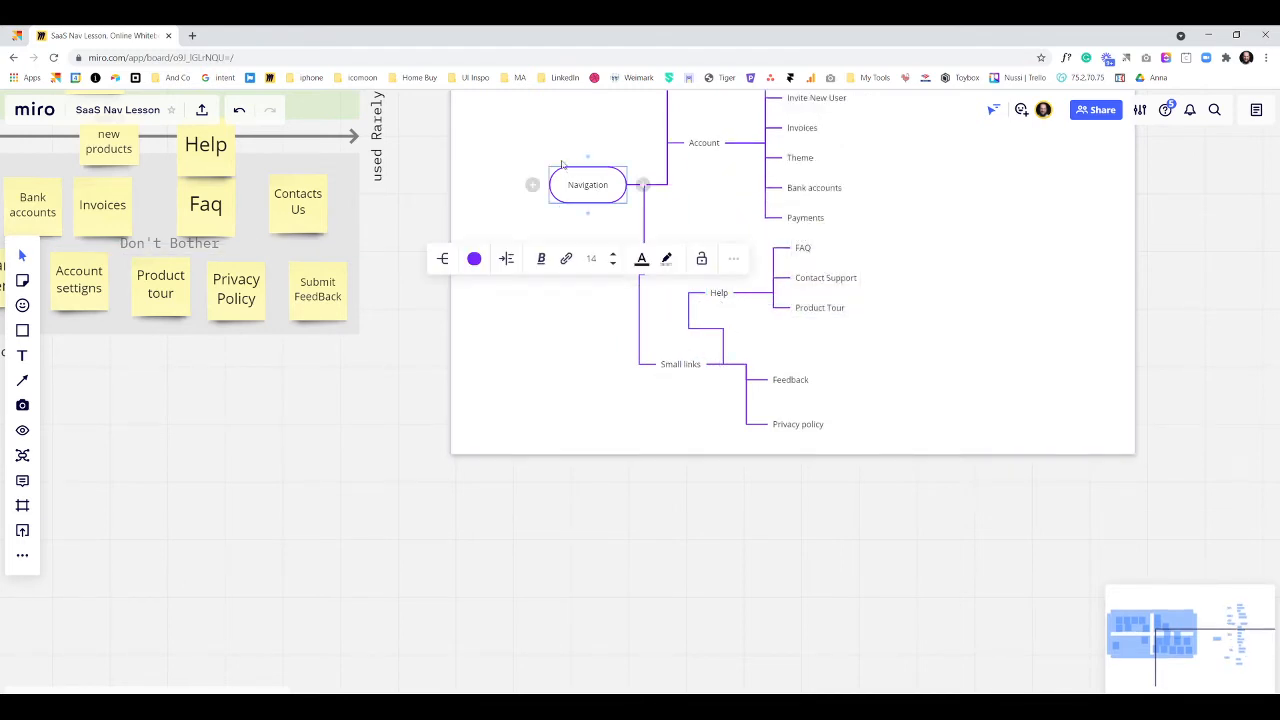
{"action": "left_click", "coordinate": [507, 258]}
{"action": "scroll", "coordinate": [609, 344], "scroll_direction": "down", "scroll_amount": 3}
{"action": "scroll", "coordinate": [610, 344], "scroll_direction": "down", "scroll_amount": 2}
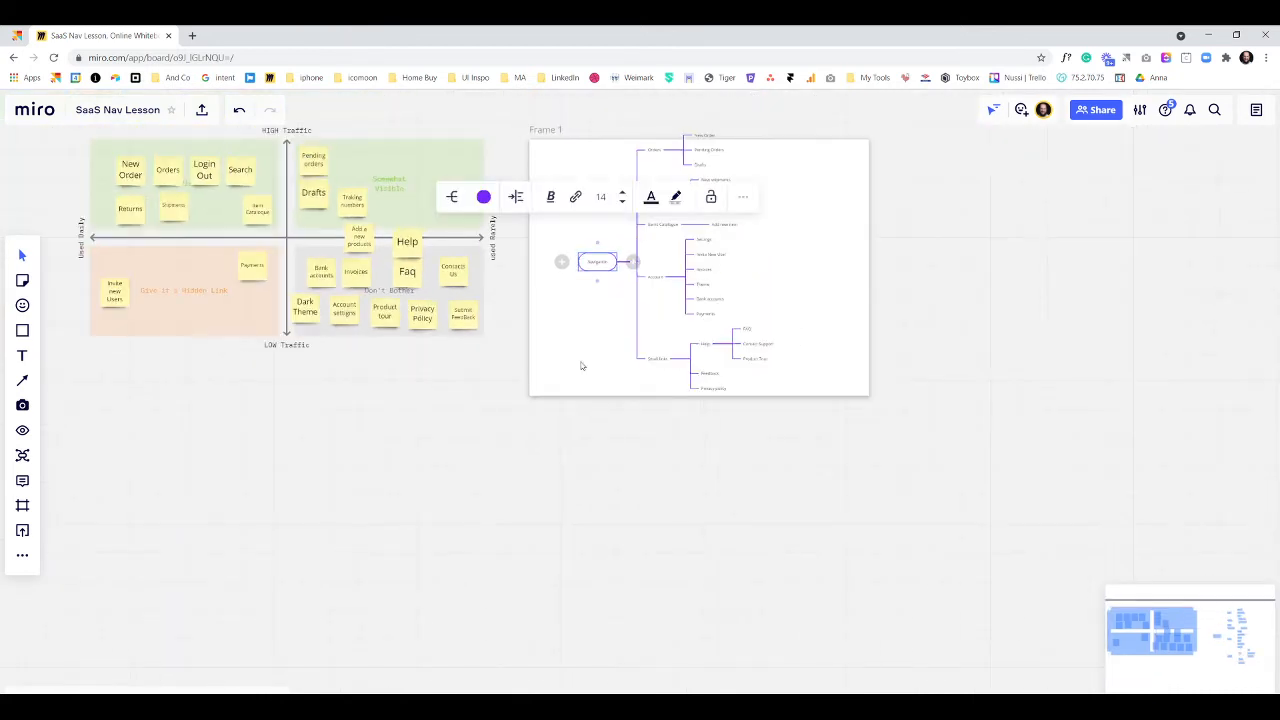
Extend Frame 1 downward and move the whole mind map down so that all branches sit inside the frame.
{"action": "left_click_drag", "start_coordinate": [580, 357], "coordinate": [546, 497]}
{"action": "left_click", "coordinate": [514, 273]}
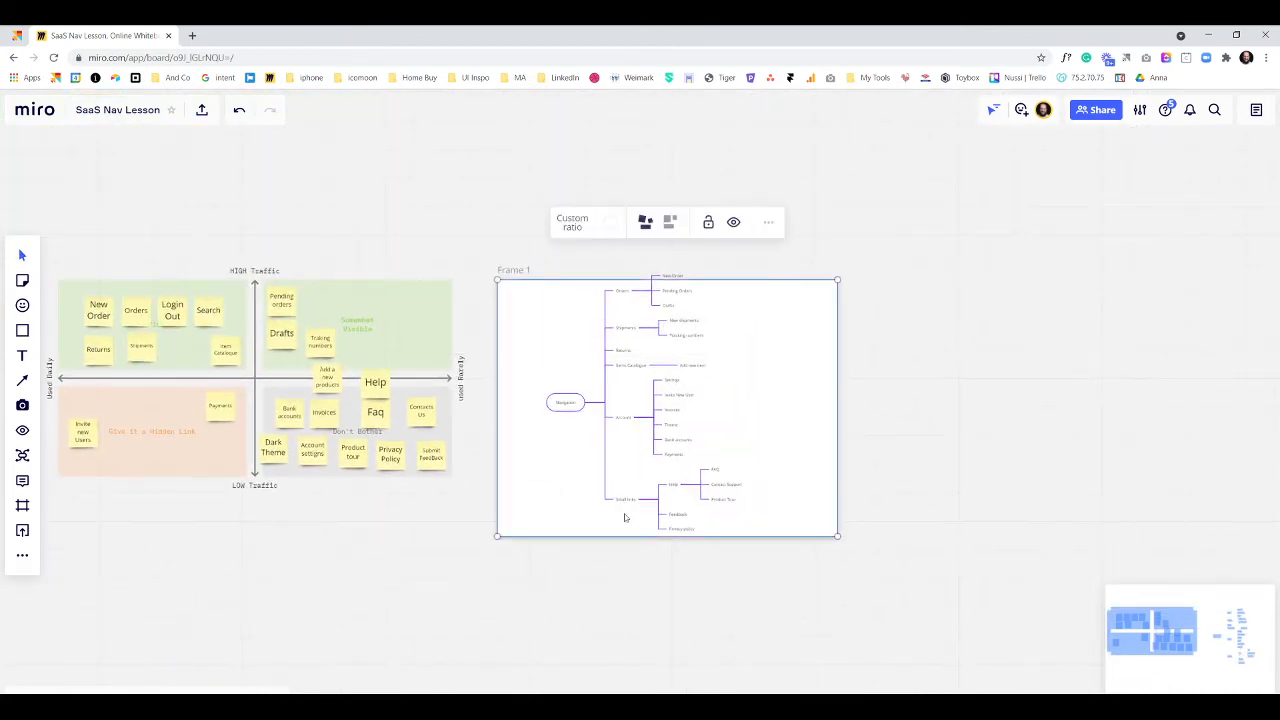
{"action": "left_click_drag", "start_coordinate": [636, 545], "coordinate": [640, 617]}
{"action": "left_click", "coordinate": [565, 402]}
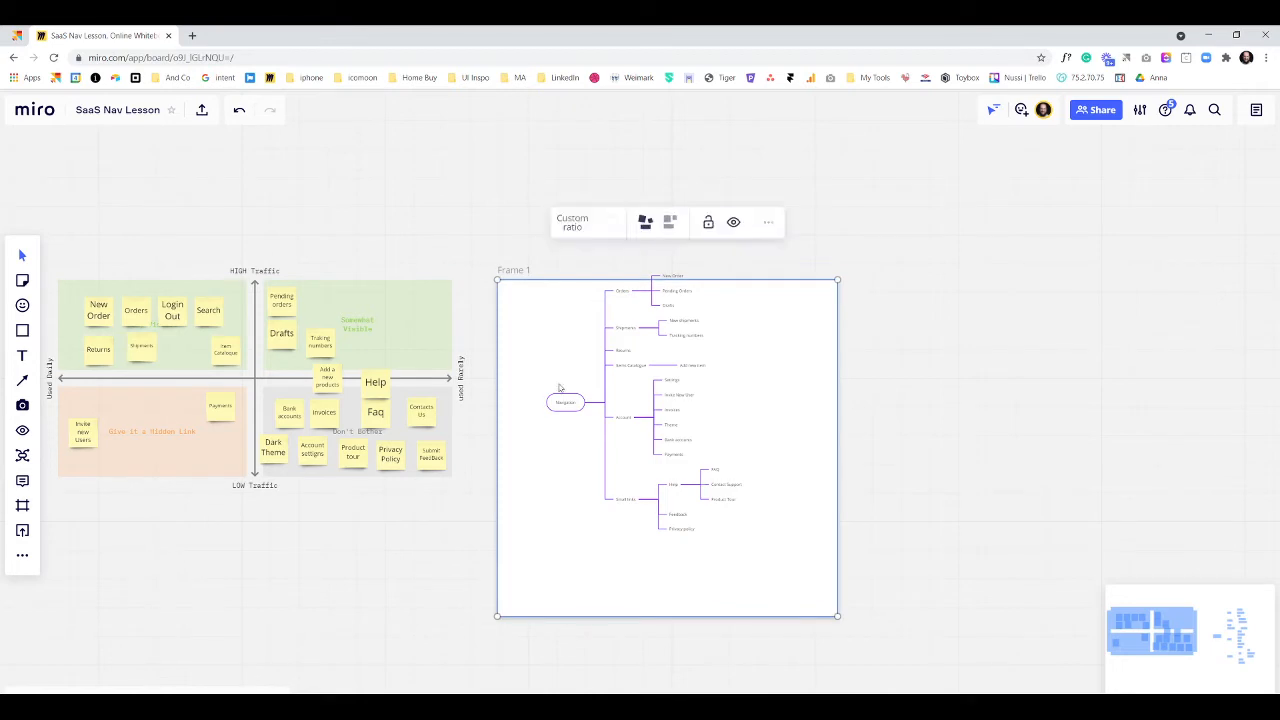
{"action": "left_click_drag", "start_coordinate": [565, 402], "coordinate": [566, 439]}
{"action": "scroll", "coordinate": [619, 447], "scroll_direction": "up", "scroll_amount": 2}
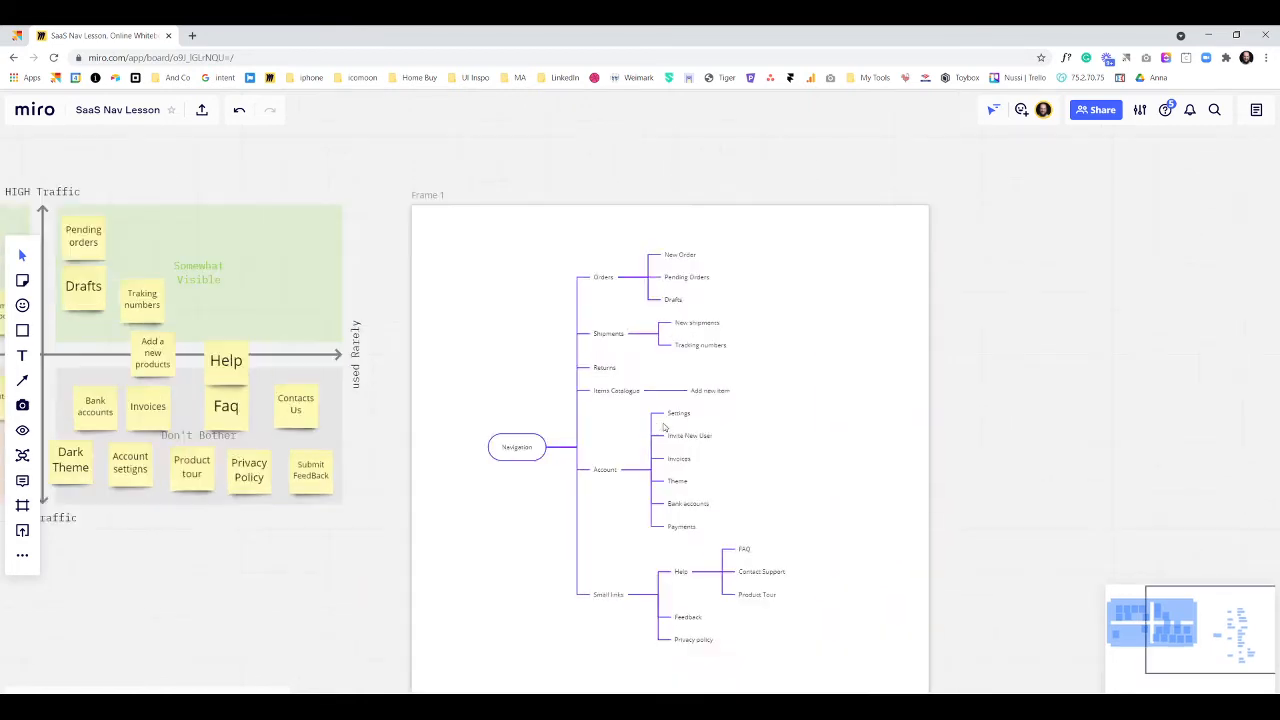
{"action": "scroll", "coordinate": [523, 331], "scroll_direction": "up", "scroll_amount": 2}
{"action": "scroll", "coordinate": [493, 269], "scroll_direction": "up", "scroll_amount": 1}
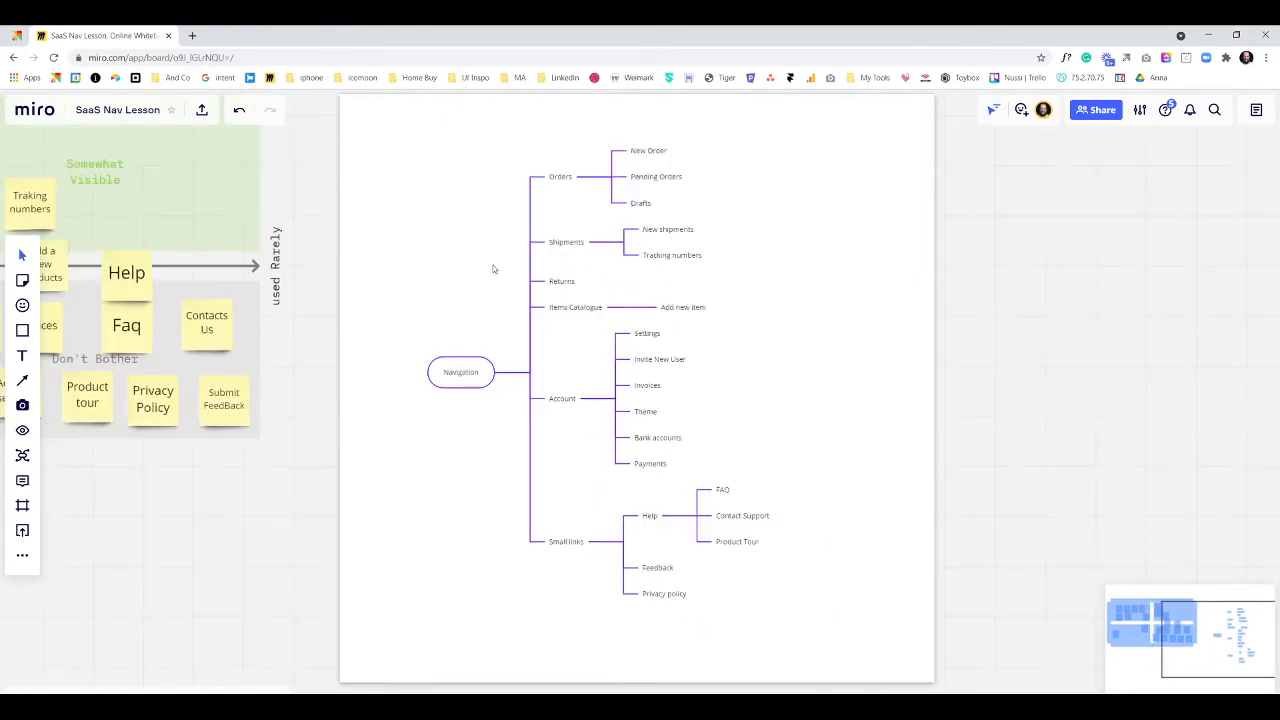
Switch to Figma and examine the navigation mind map image beside the Nav frame's Blank Canvas content.
{"action": "key", "text": "alt+Tab"}
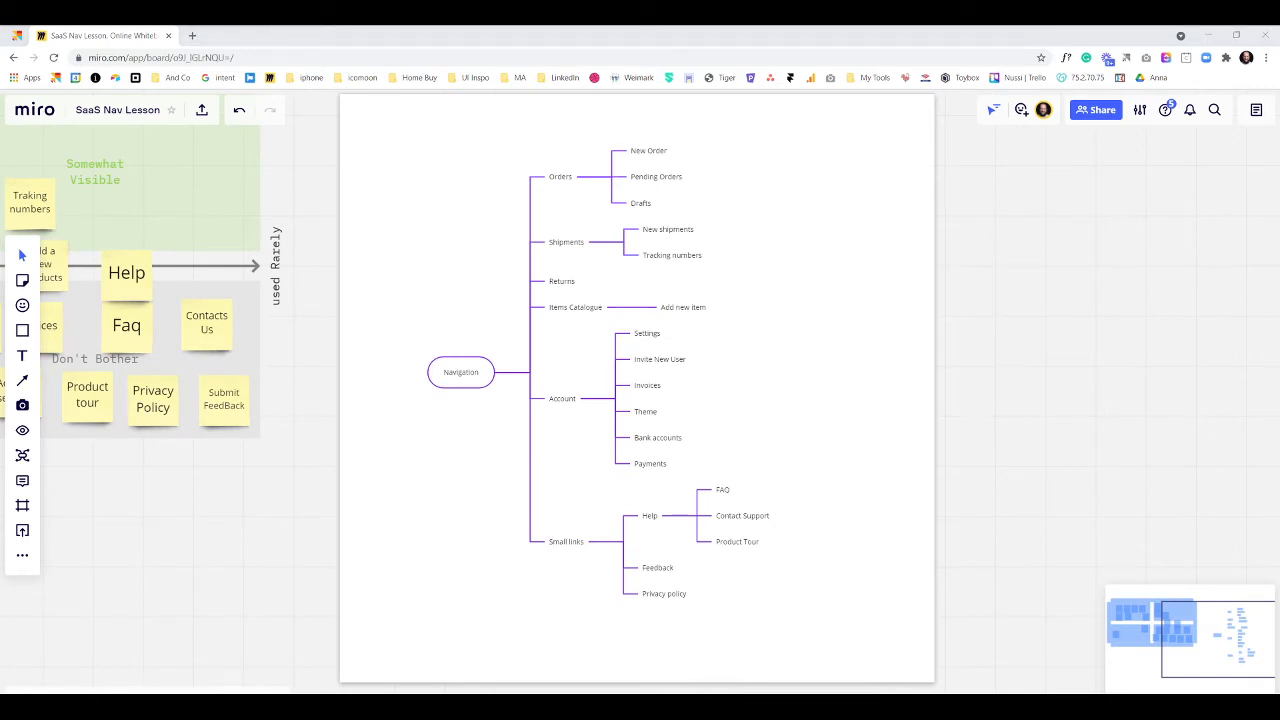
{"action": "key", "text": "alt+Tab"}
{"action": "key", "text": "alt+Tab"}
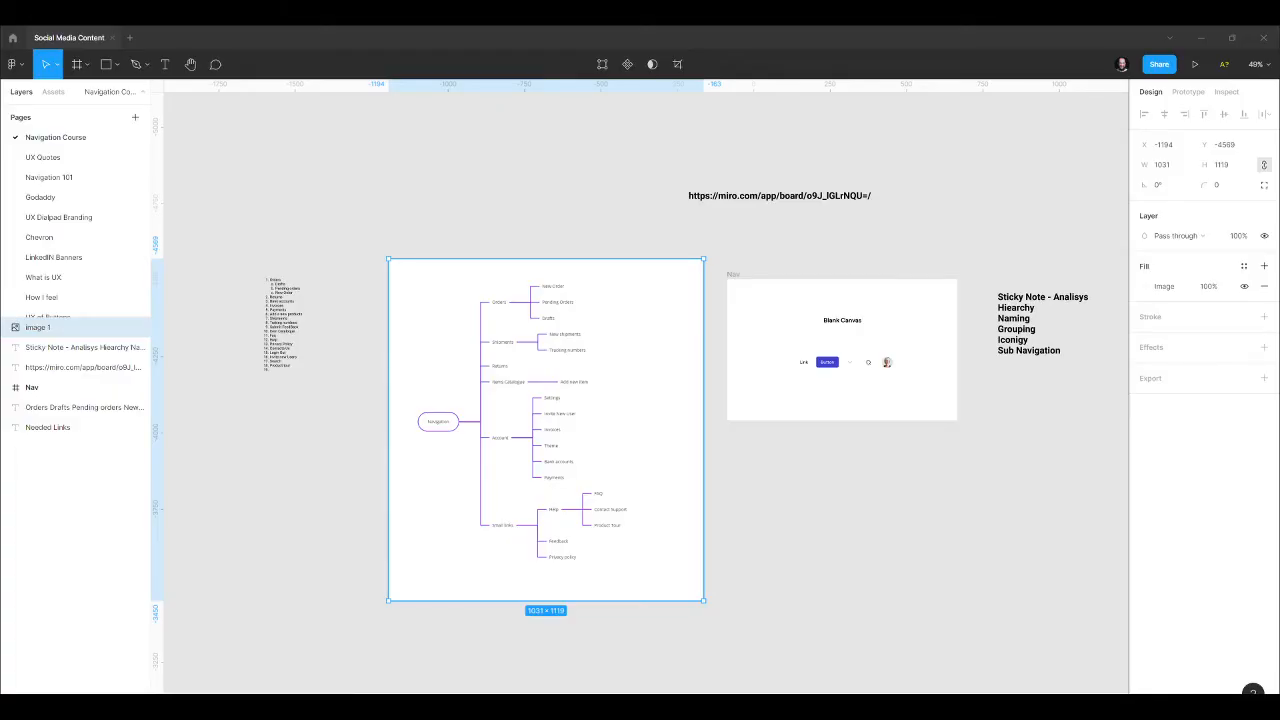
{"action": "scroll", "coordinate": [573, 280], "scroll_direction": "down", "scroll_amount": 1}
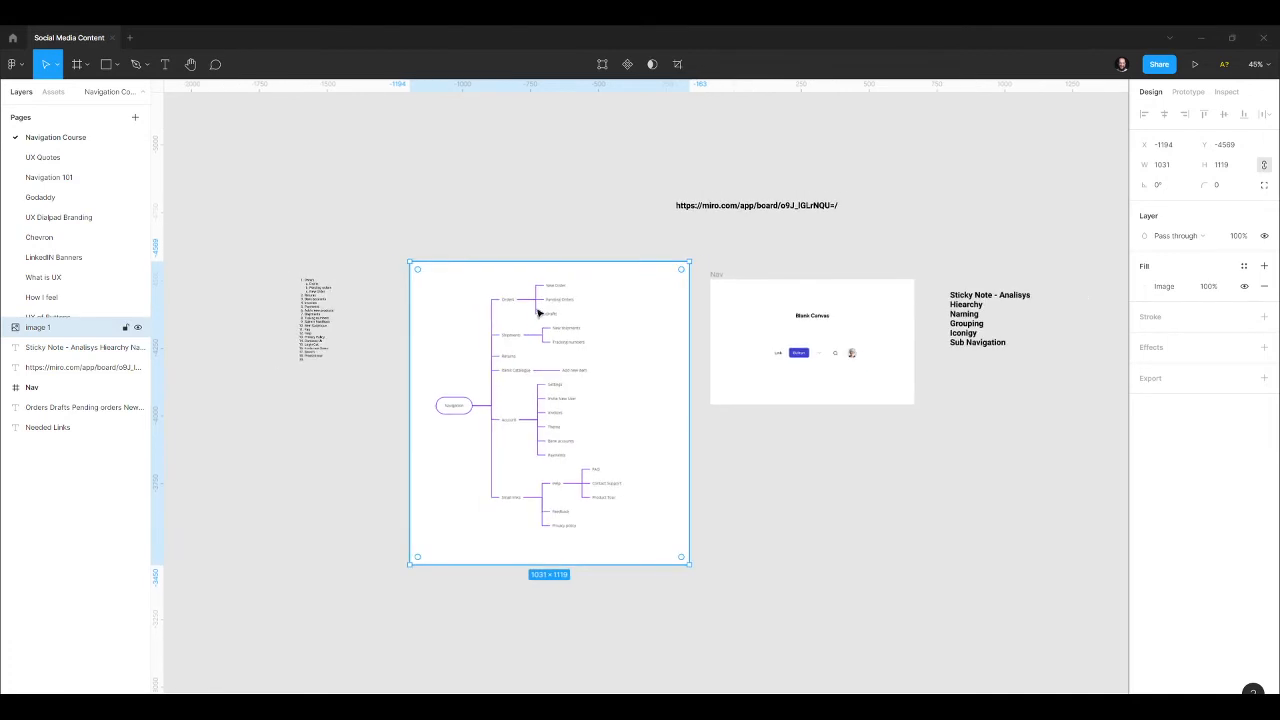
{"action": "scroll", "coordinate": [548, 309], "scroll_direction": "up", "scroll_amount": 5}
{"action": "scroll", "coordinate": [543, 217], "scroll_direction": "down", "scroll_amount": 3}
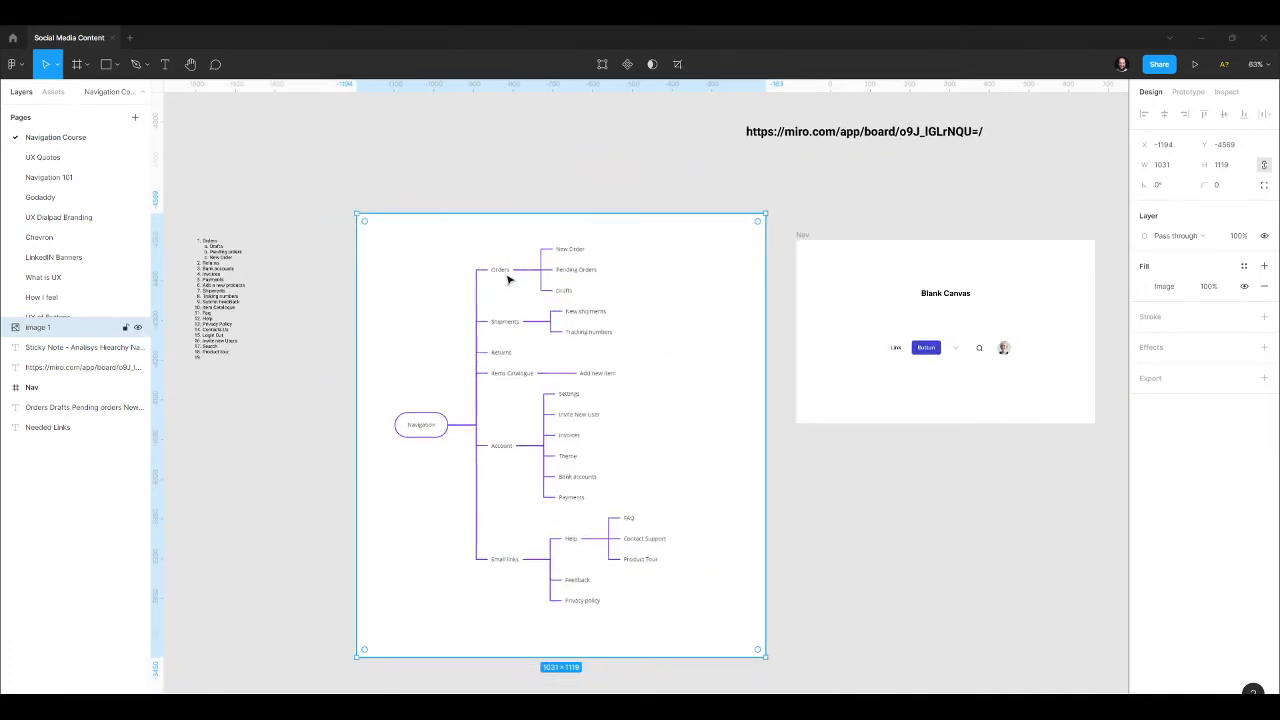
{"action": "scroll", "coordinate": [507, 283], "scroll_direction": "up", "scroll_amount": 2}
{"action": "scroll", "coordinate": [514, 254], "scroll_direction": "down", "scroll_amount": 4}
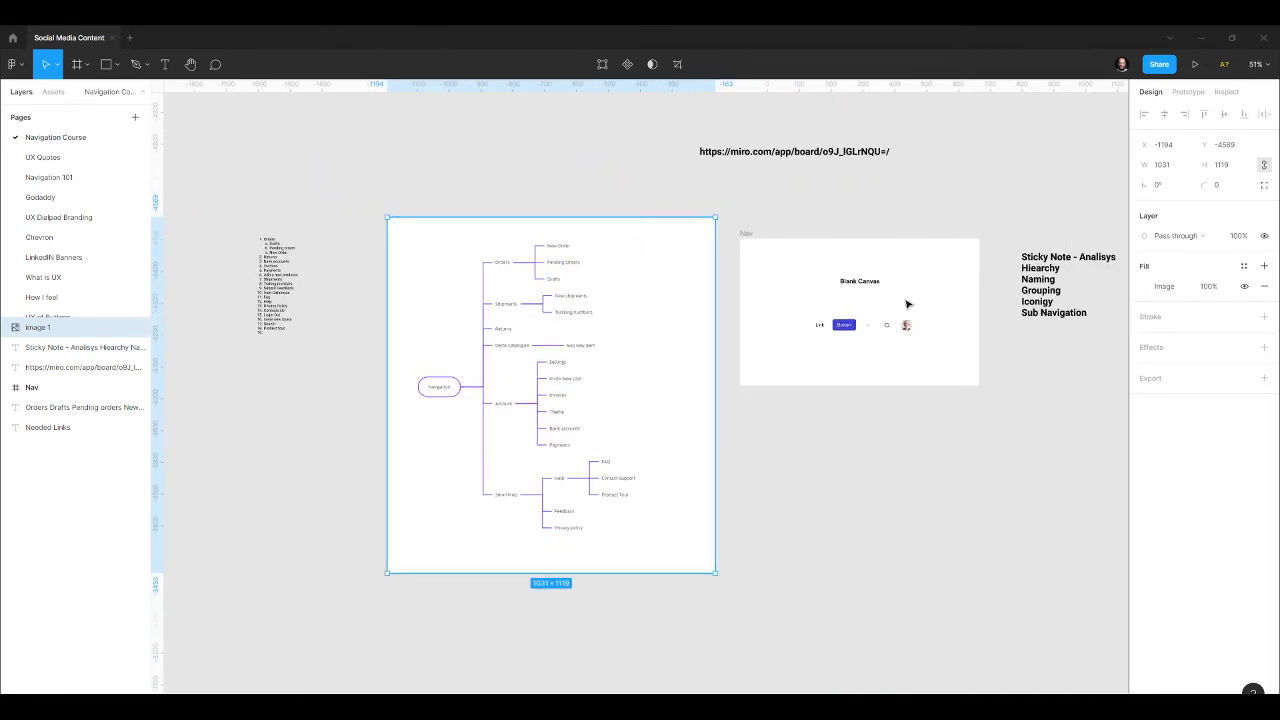
{"action": "scroll", "coordinate": [888, 306], "scroll_direction": "up", "scroll_amount": 2}
{"action": "scroll", "coordinate": [855, 267], "scroll_direction": "down", "scroll_amount": 2}
{"action": "scroll", "coordinate": [718, 251], "scroll_direction": "up", "scroll_amount": 1}
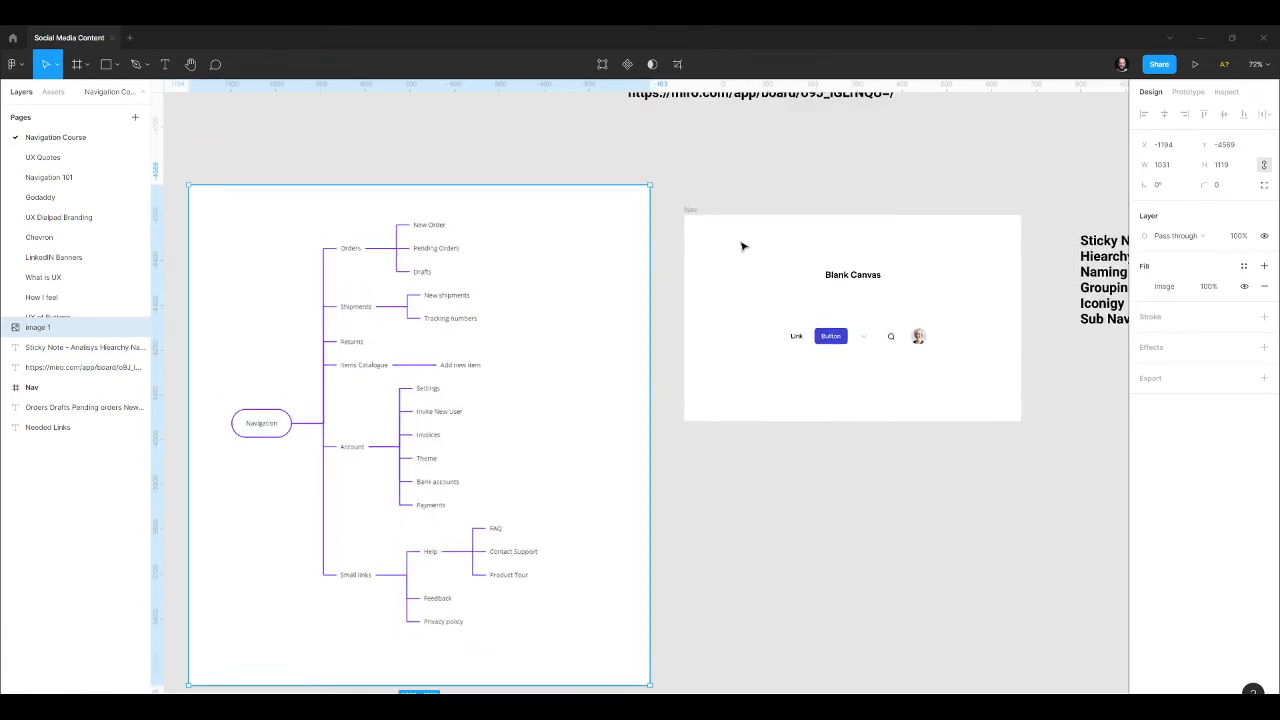
{"action": "scroll", "coordinate": [742, 246], "scroll_direction": "up", "scroll_amount": 3}
{"action": "left_click_drag", "start_coordinate": [726, 257], "coordinate": [600, 260]}
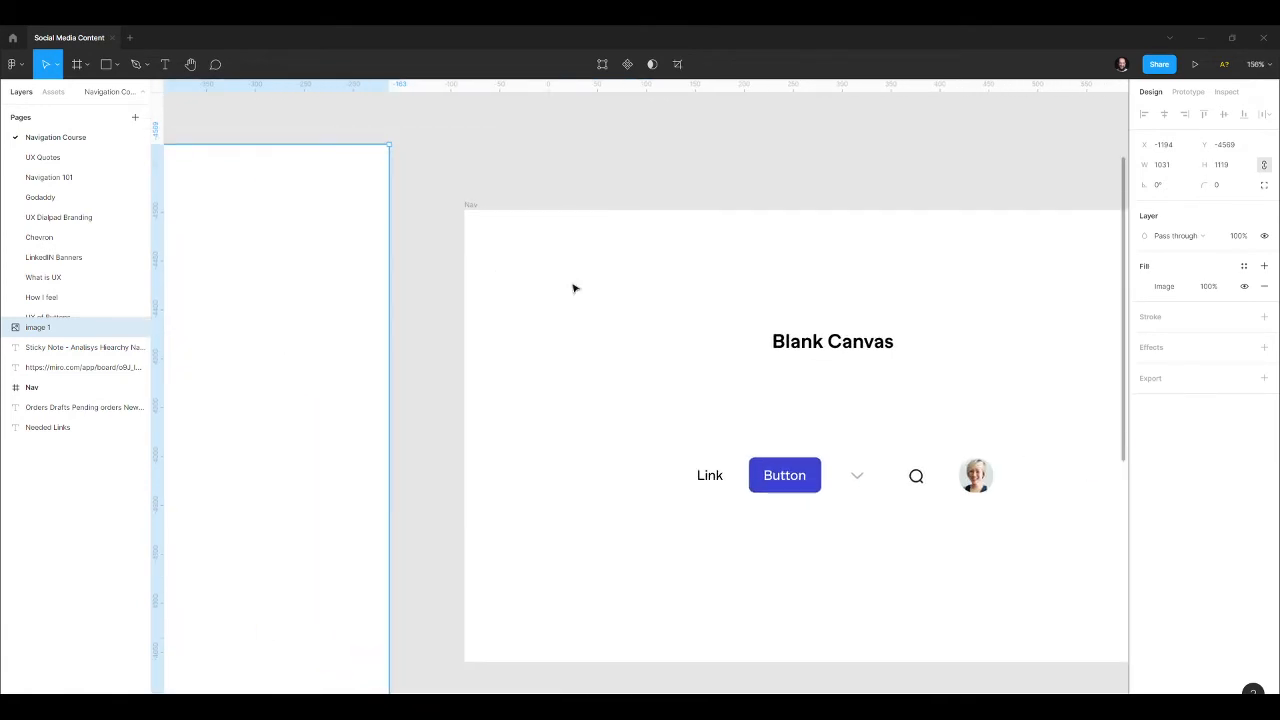
{"action": "scroll", "coordinate": [590, 269], "scroll_direction": "up", "scroll_amount": 1}
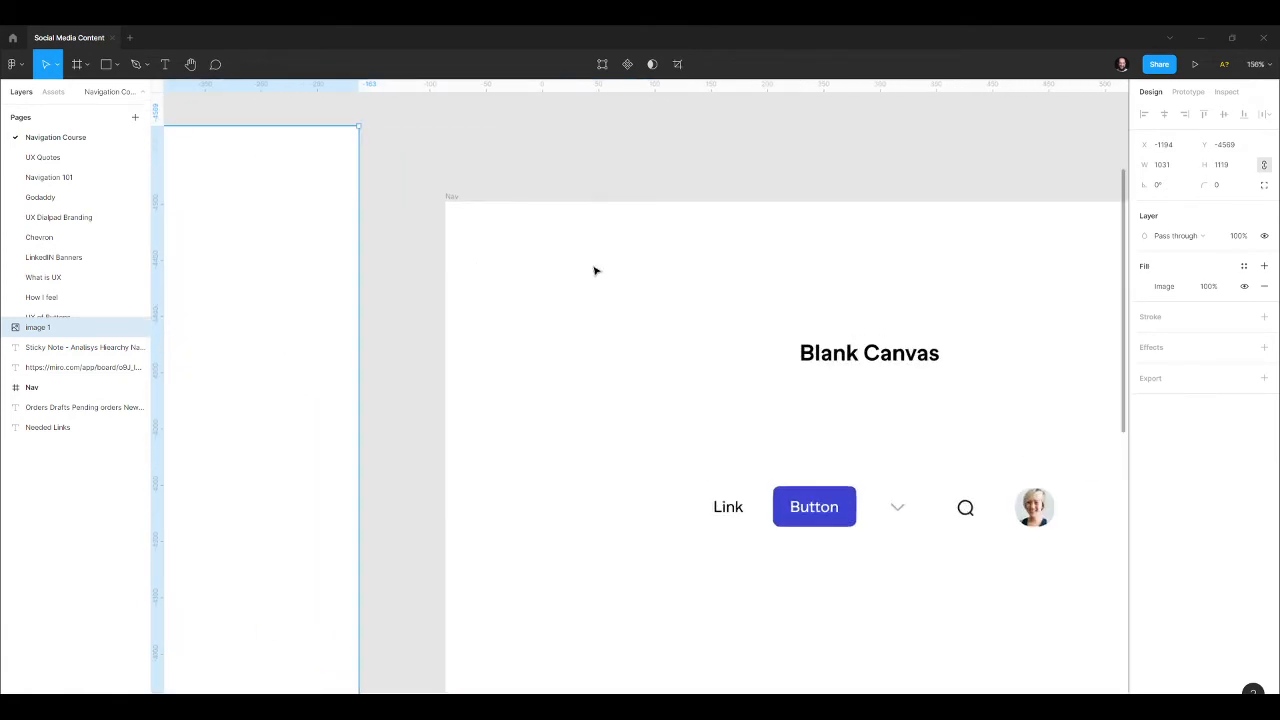
Set the canvas zoom to 100%, then widen the Nav frame to 1500 and increase its height.
{"action": "left_click", "coordinate": [1262, 66]}
{"action": "left_click", "coordinate": [1172, 202]}
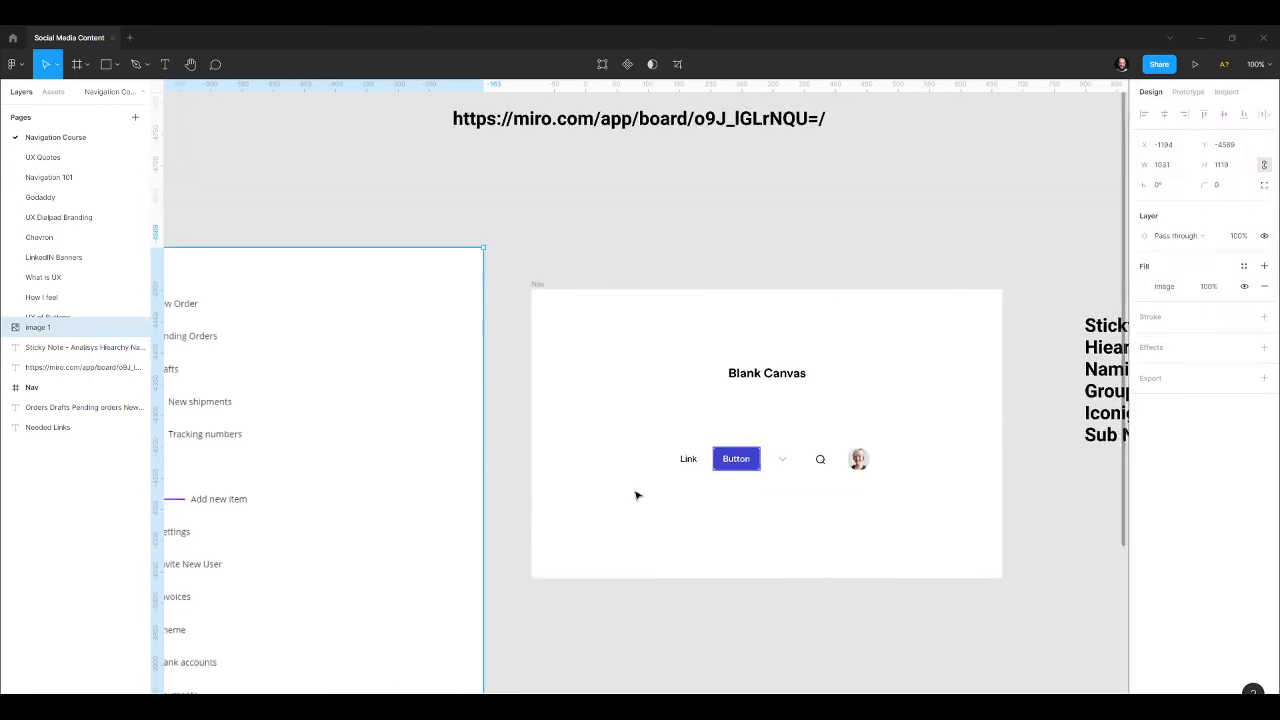
{"action": "left_click", "coordinate": [536, 285]}
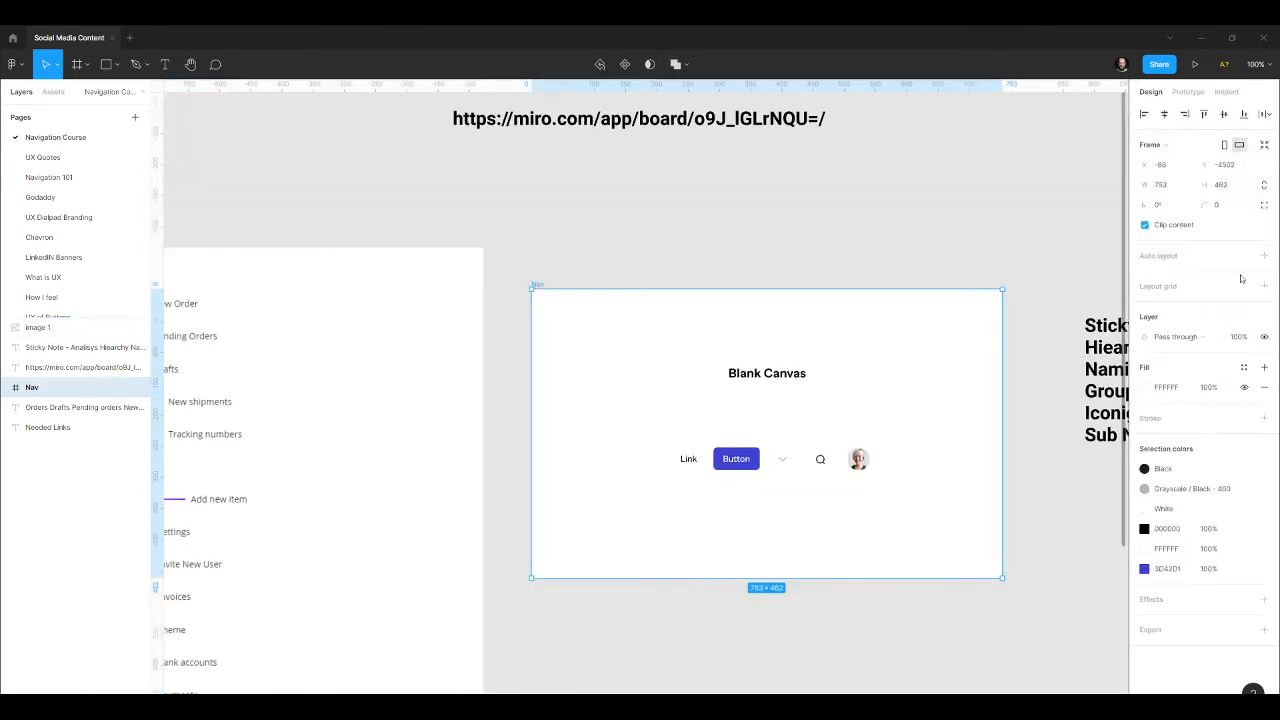
{"action": "left_click", "coordinate": [1170, 187]}
{"action": "type", "text": "19"}
{"action": "type", "text": "00"}
{"action": "key", "text": "Return"}
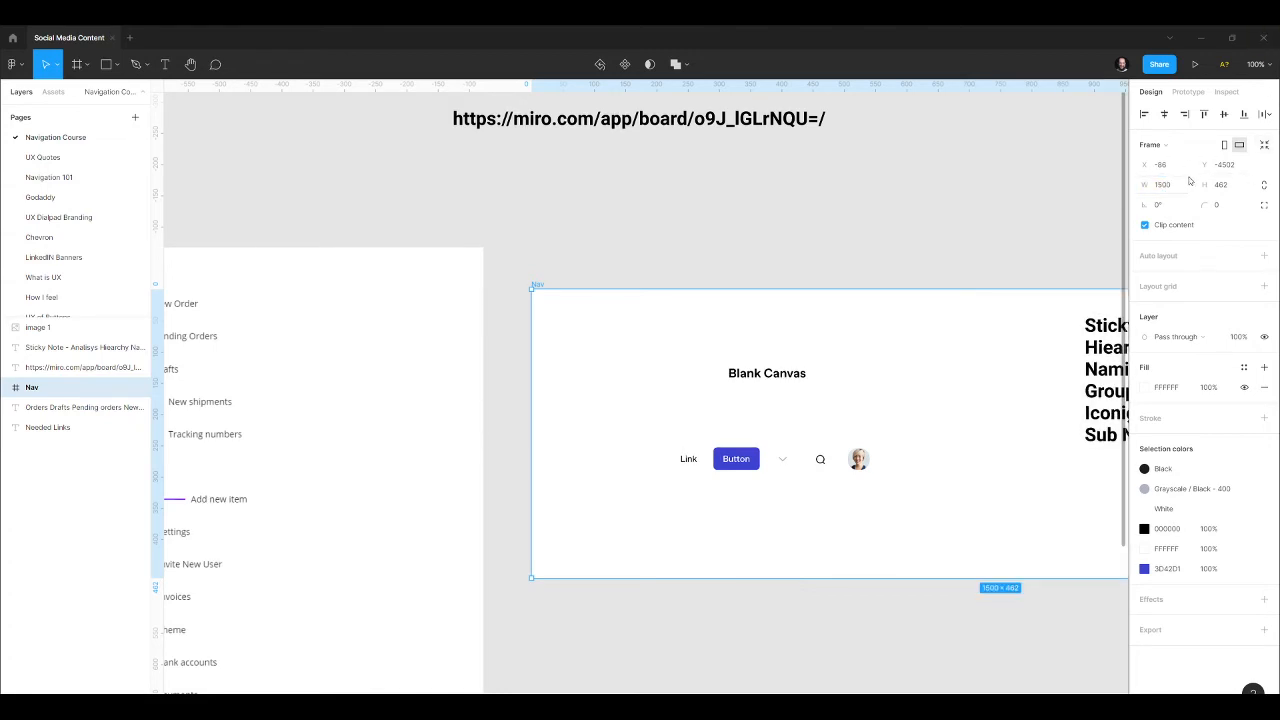
{"action": "left_click", "coordinate": [1220, 187]}
{"action": "type", "text": "1800"}
{"action": "key", "text": "Return"}
Move the course outline text off the Nav frame to the empty canvas just right of it.
{"action": "scroll", "coordinate": [834, 117], "scroll_direction": "down", "scroll_amount": 2}
{"action": "left_click_drag", "start_coordinate": [808, 499], "coordinate": [460, 451]}
{"action": "left_click", "coordinate": [690, 288]}
{"action": "left_click_drag", "start_coordinate": [690, 288], "coordinate": [1048, 252]}
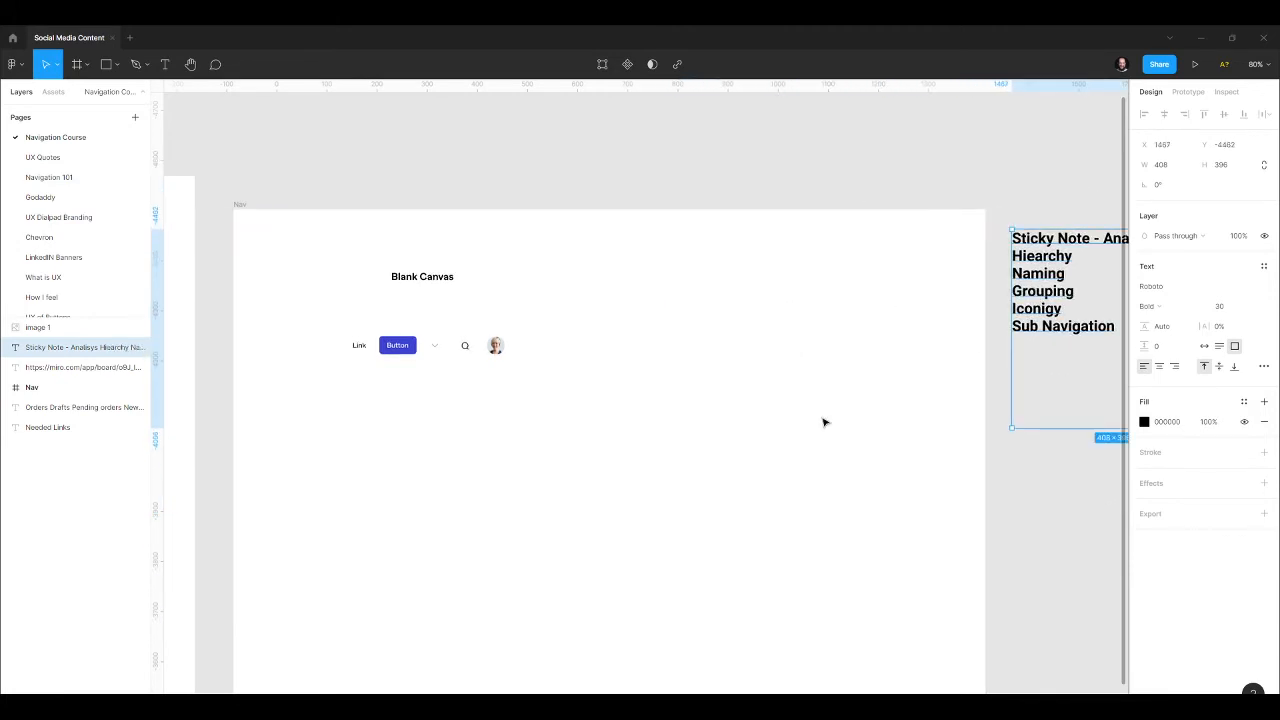
Replace the word Iconigy in the course outline text with UI Design.
{"action": "double_click", "coordinate": [1024, 308]}
{"action": "left_click", "coordinate": [1025, 309]}
{"action": "double_click", "coordinate": [1025, 308]}
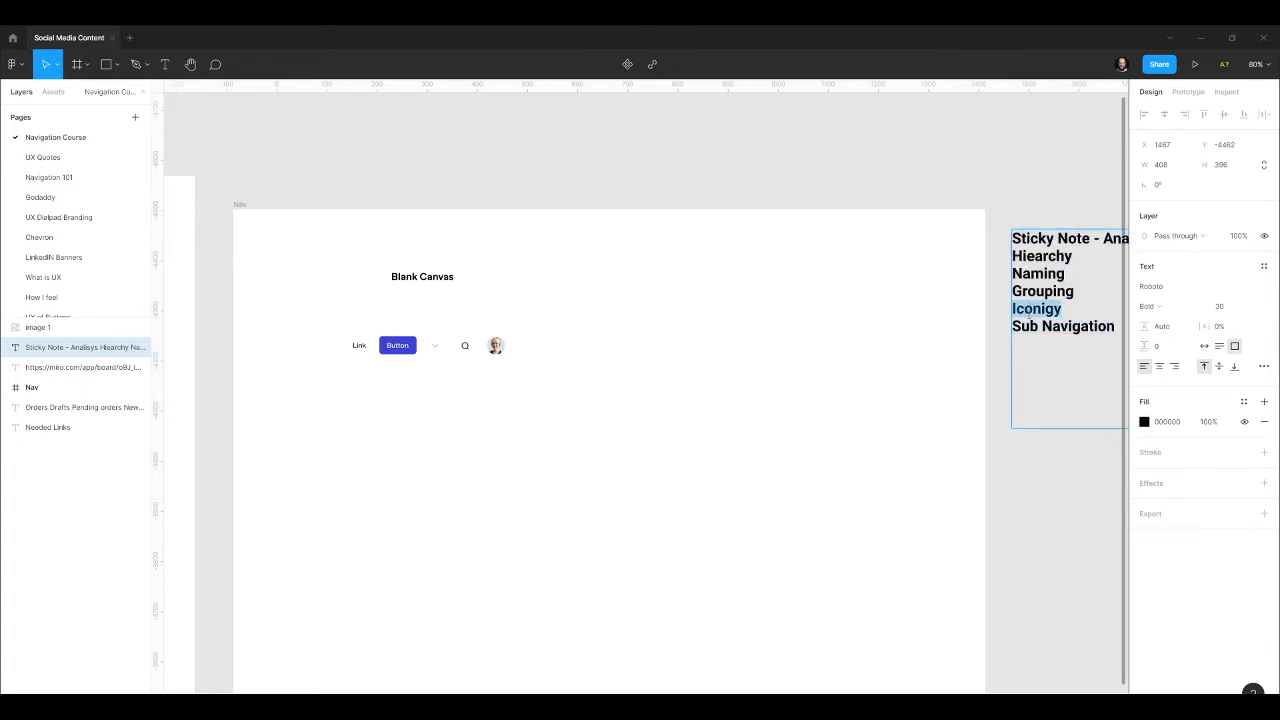
{"action": "type", "text": "UI Design"}
{"action": "key", "text": "Escape"}
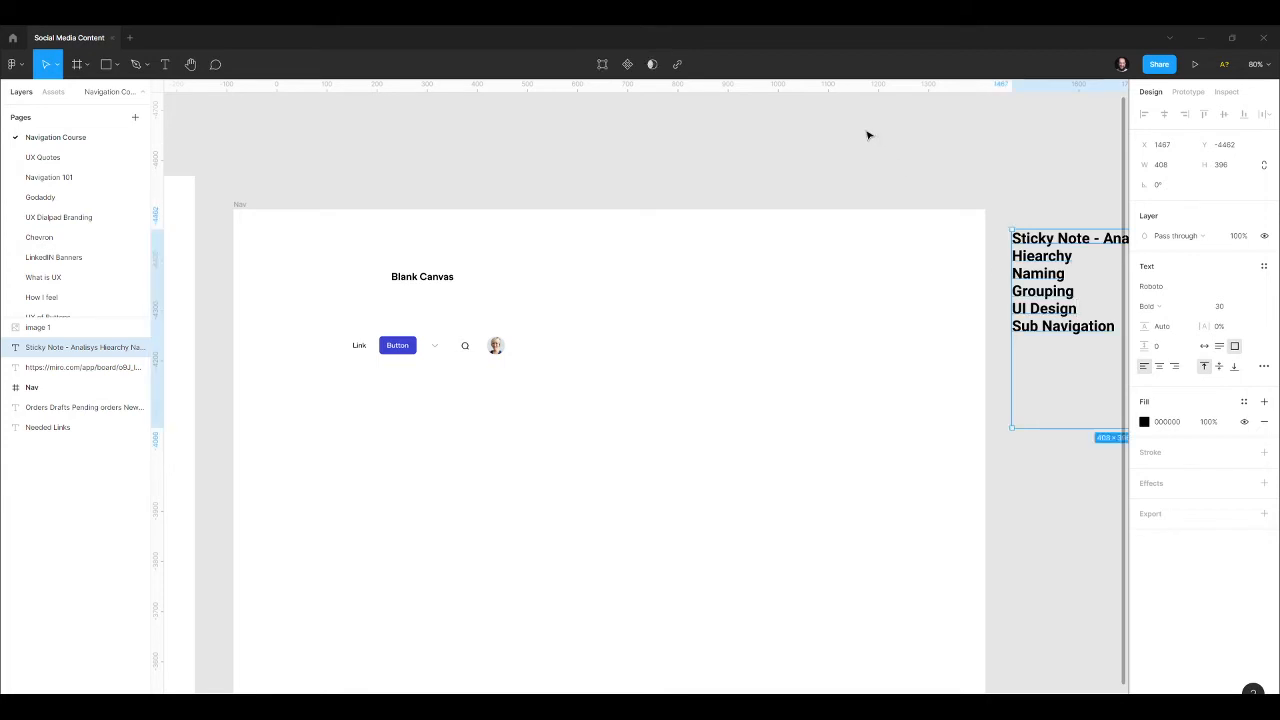
Move the Blank Canvas heading with the link, button, chevron, search icon and avatar to the lower right area of the Nav frame.
{"action": "scroll", "coordinate": [874, 180], "scroll_direction": "down", "scroll_amount": 2}
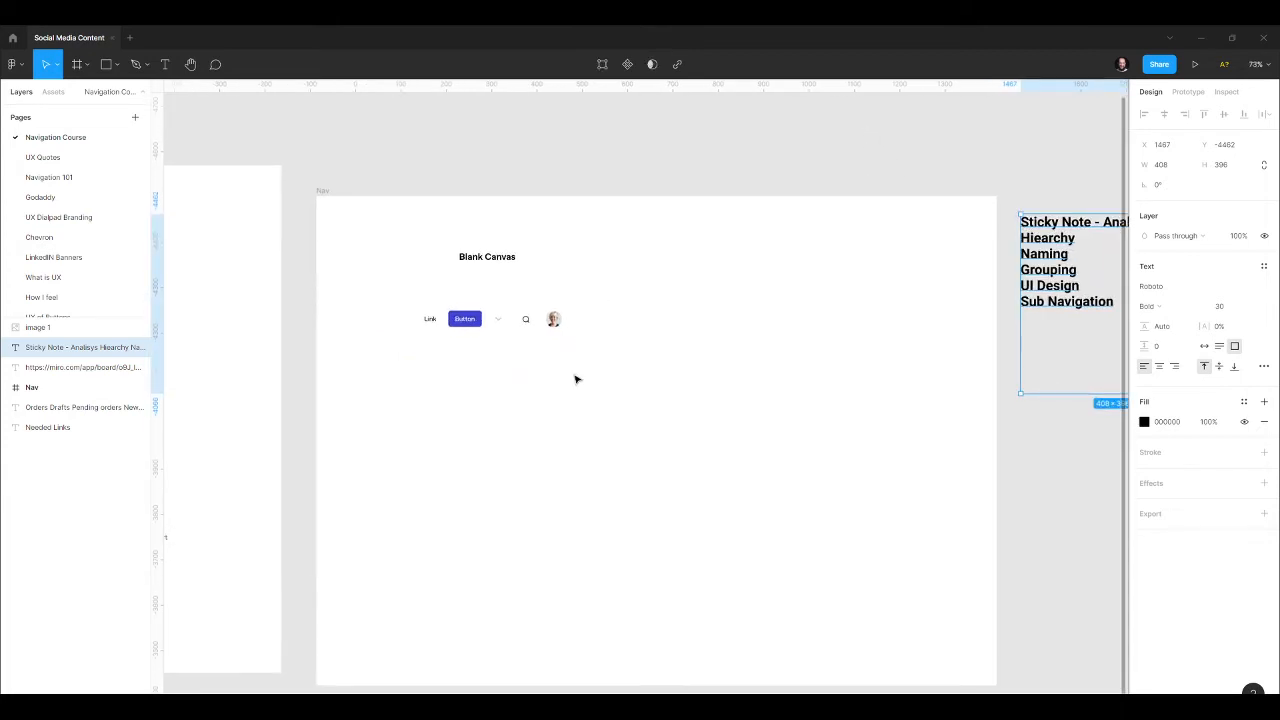
{"action": "left_click", "coordinate": [631, 357]}
{"action": "left_click_drag", "start_coordinate": [649, 389], "coordinate": [436, 222]}
{"action": "left_click_drag", "start_coordinate": [478, 276], "coordinate": [906, 437]}
{"action": "left_click", "coordinate": [394, 264]}
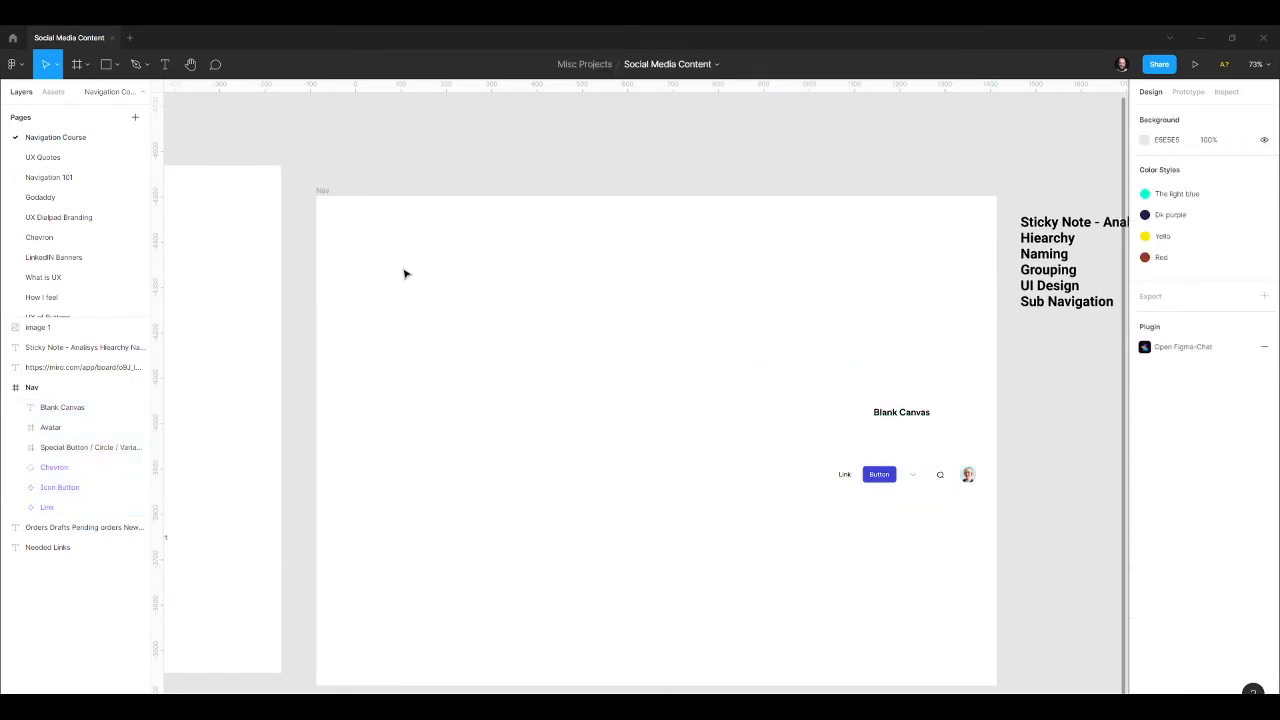
Draw a vertical divider line about 1056 long near the Nav frame's left side and set its opacity to 10%.
{"action": "key", "text": "l"}
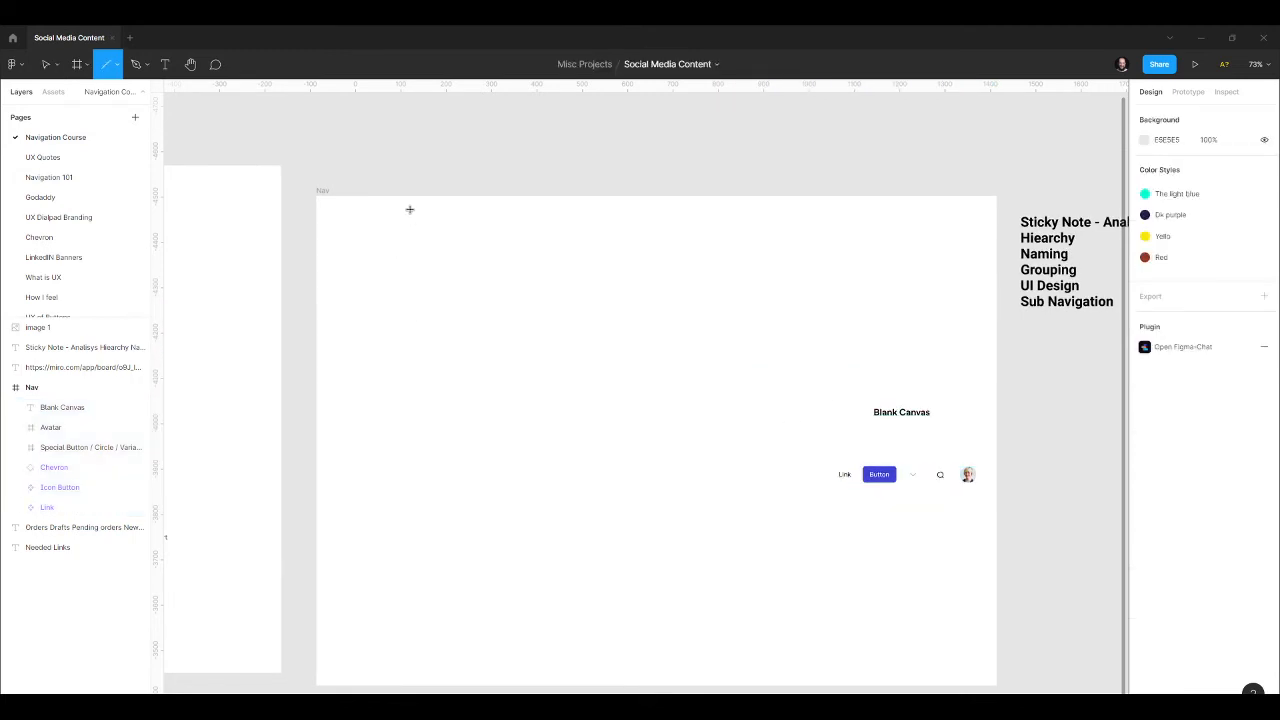
{"action": "left_click_drag", "start_coordinate": [408, 201], "coordinate": [408, 524]}
{"action": "left_click_drag", "start_coordinate": [444, 668], "coordinate": [443, 674]}
{"action": "key", "text": "1"}
{"action": "left_click", "coordinate": [474, 329]}
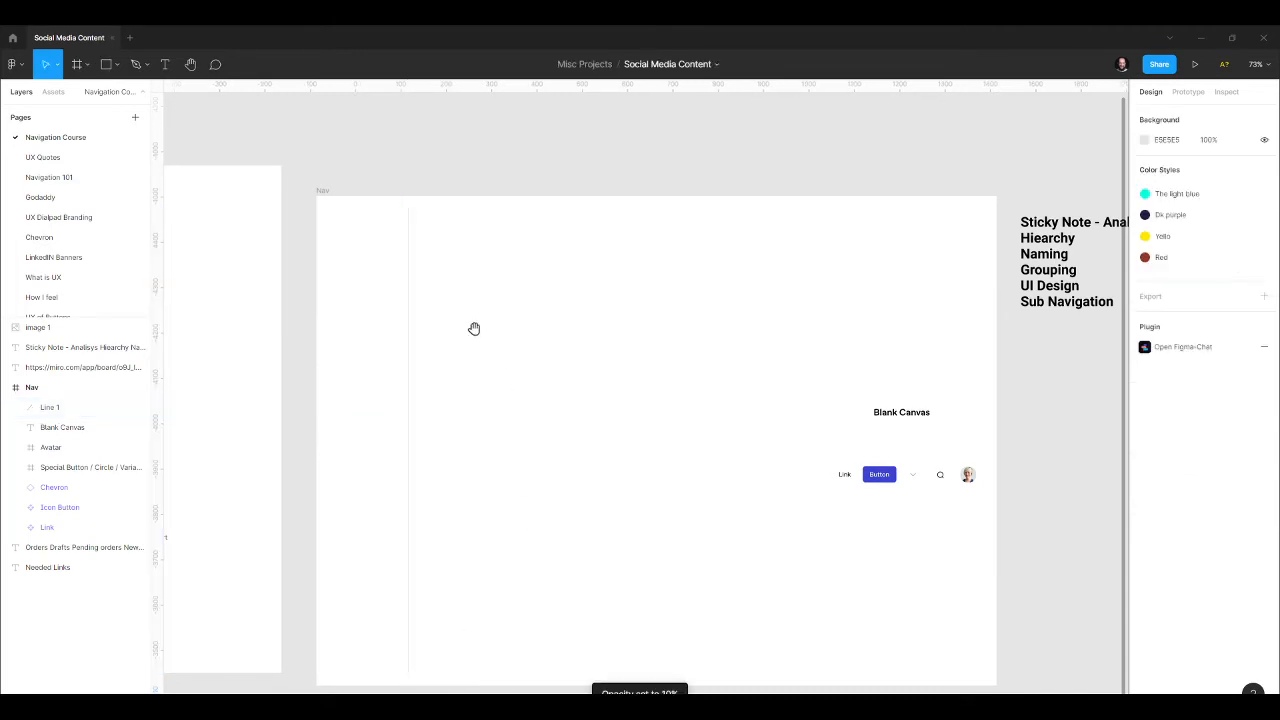
Move the divider line up to meet the Nav frame's top edge.
{"action": "scroll", "coordinate": [450, 300], "scroll_direction": "up", "scroll_amount": 5}
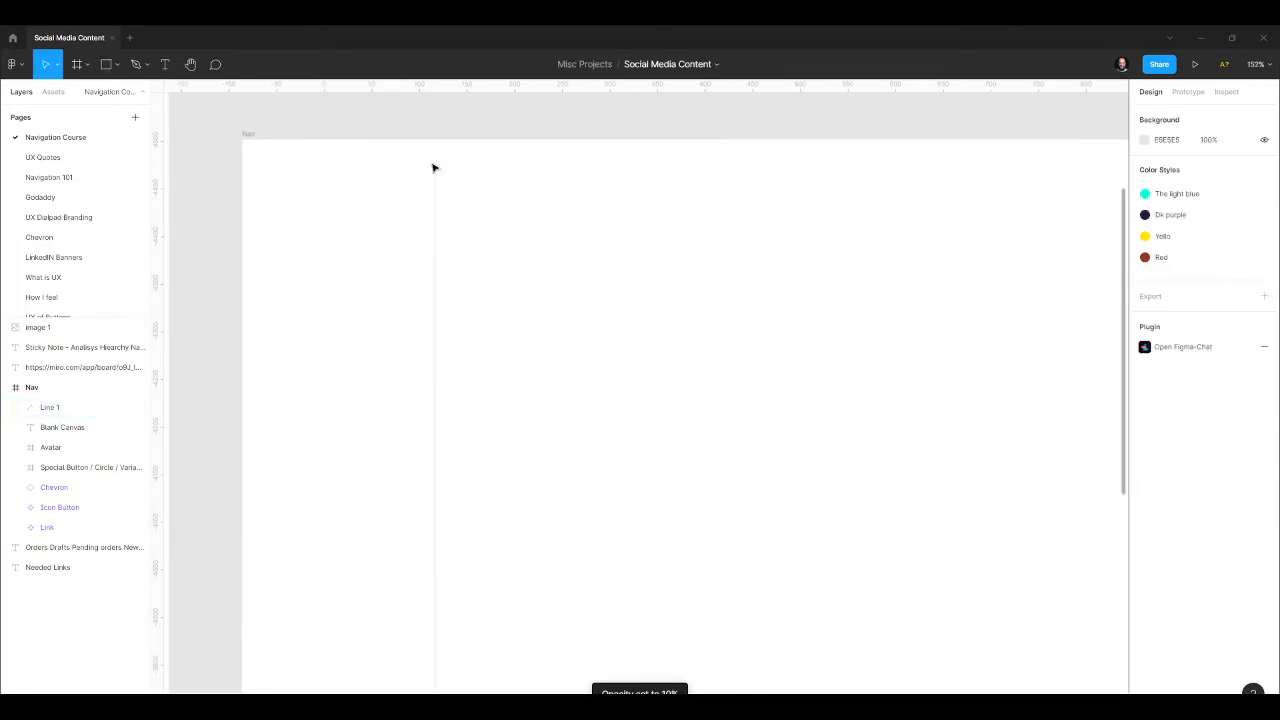
{"action": "left_click_drag", "start_coordinate": [434, 166], "coordinate": [434, 139]}
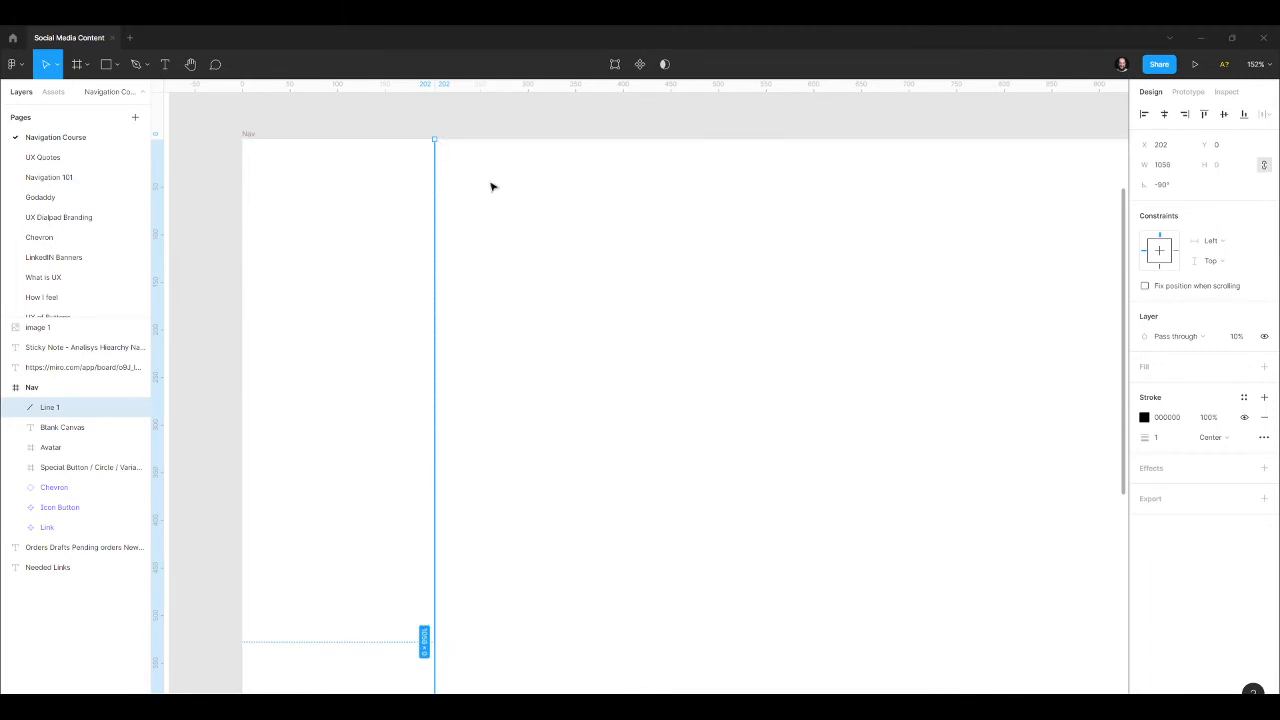
{"action": "left_click", "coordinate": [488, 185]}
Draw a wide placeholder rectangle at the top of the sidebar area, left of the divider line.
{"action": "left_click", "coordinate": [106, 64]}
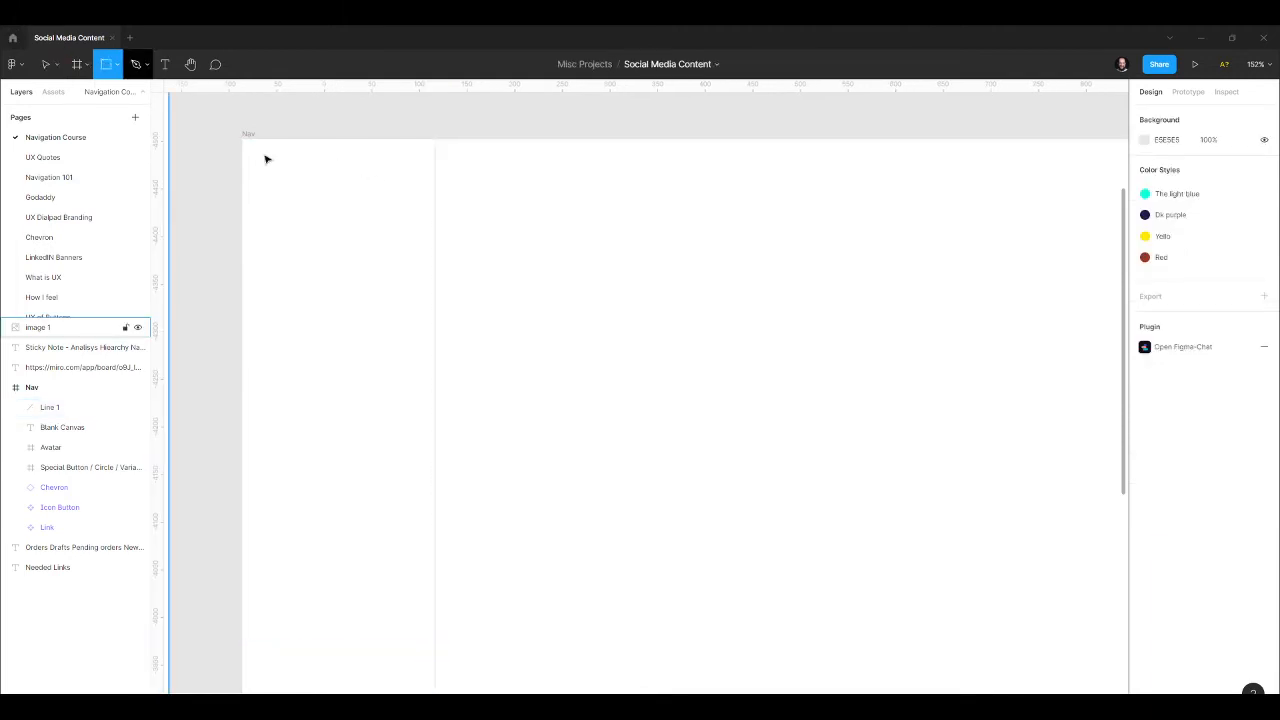
{"action": "left_click_drag", "start_coordinate": [274, 157], "coordinate": [407, 194]}
{"action": "left_click", "coordinate": [386, 220]}
{"action": "key", "text": "t"}
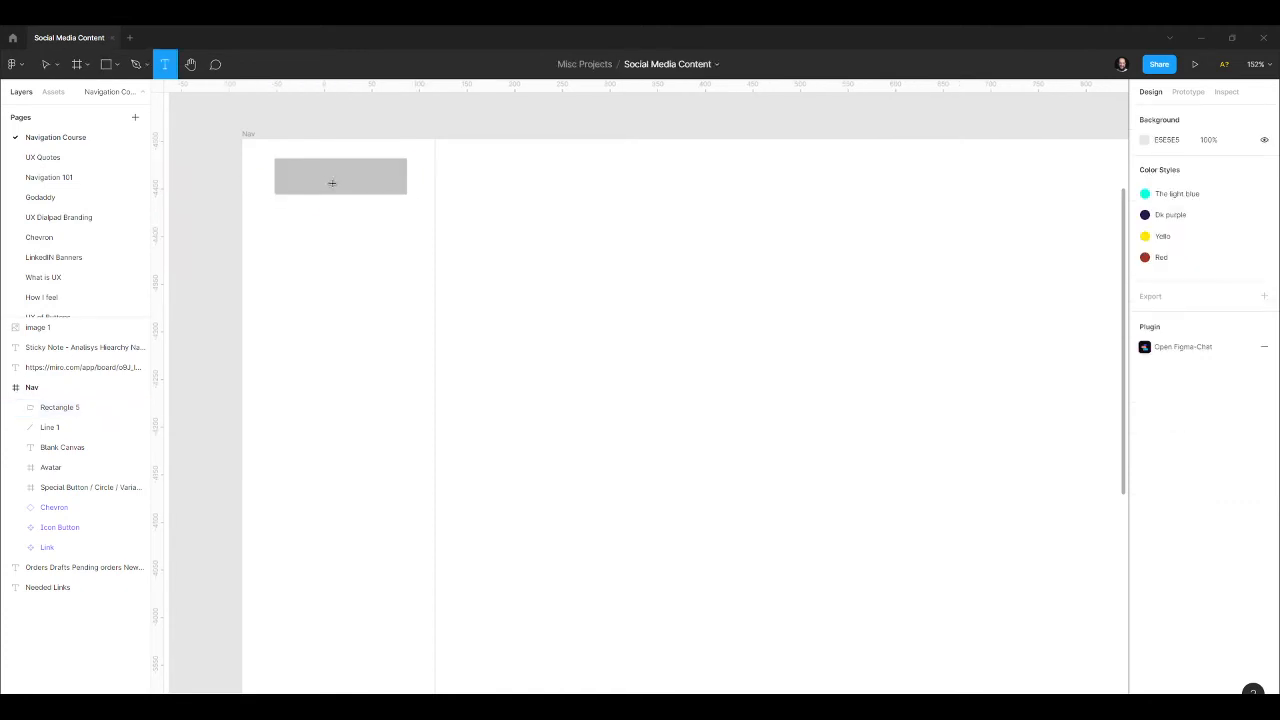
{"action": "left_click", "coordinate": [309, 173]}
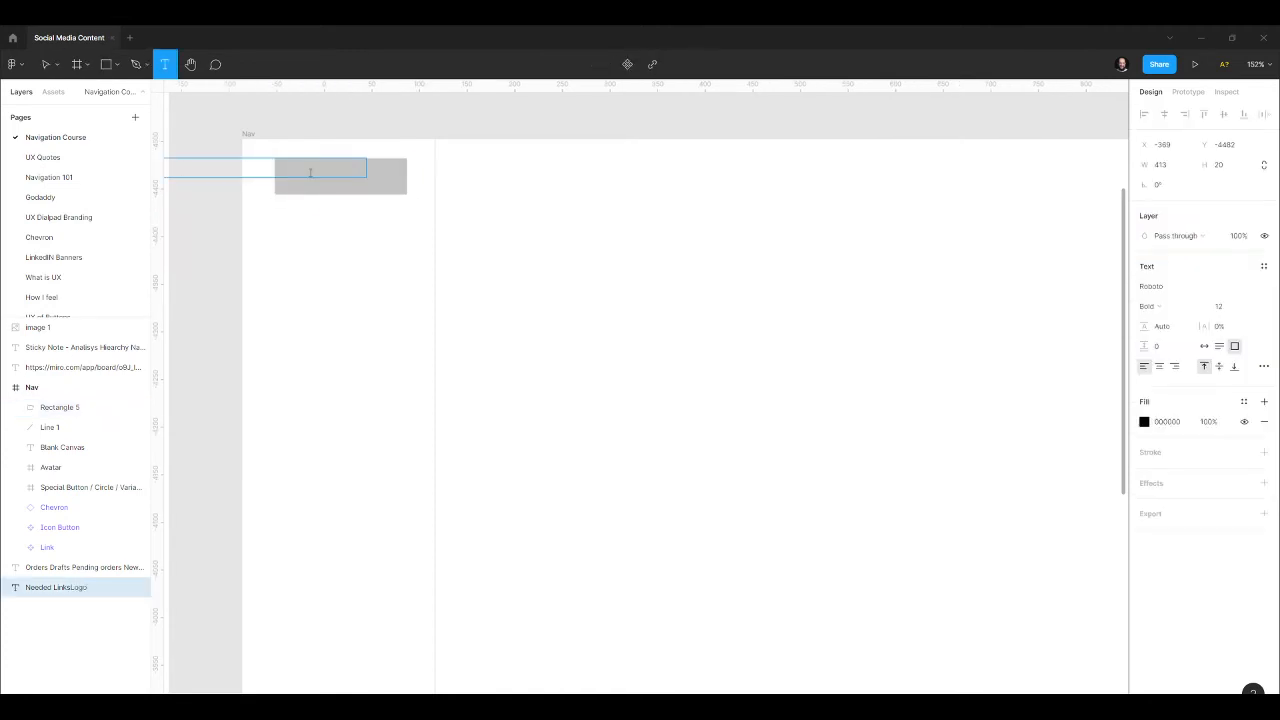
{"action": "left_click", "coordinate": [296, 366]}
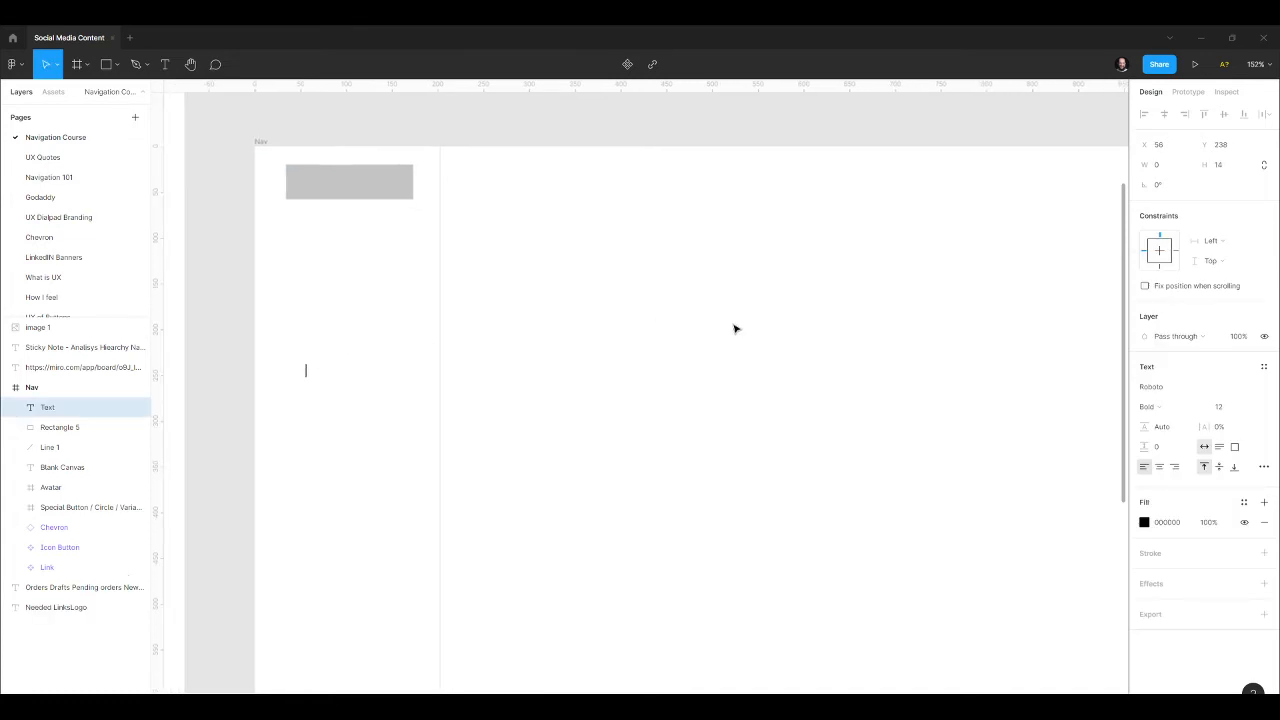
{"action": "scroll", "coordinate": [800, 329], "scroll_direction": "down", "scroll_amount": 5}
{"action": "scroll", "coordinate": [514, 234], "scroll_direction": "up", "scroll_amount": 5}
{"action": "key", "text": "Escape"}
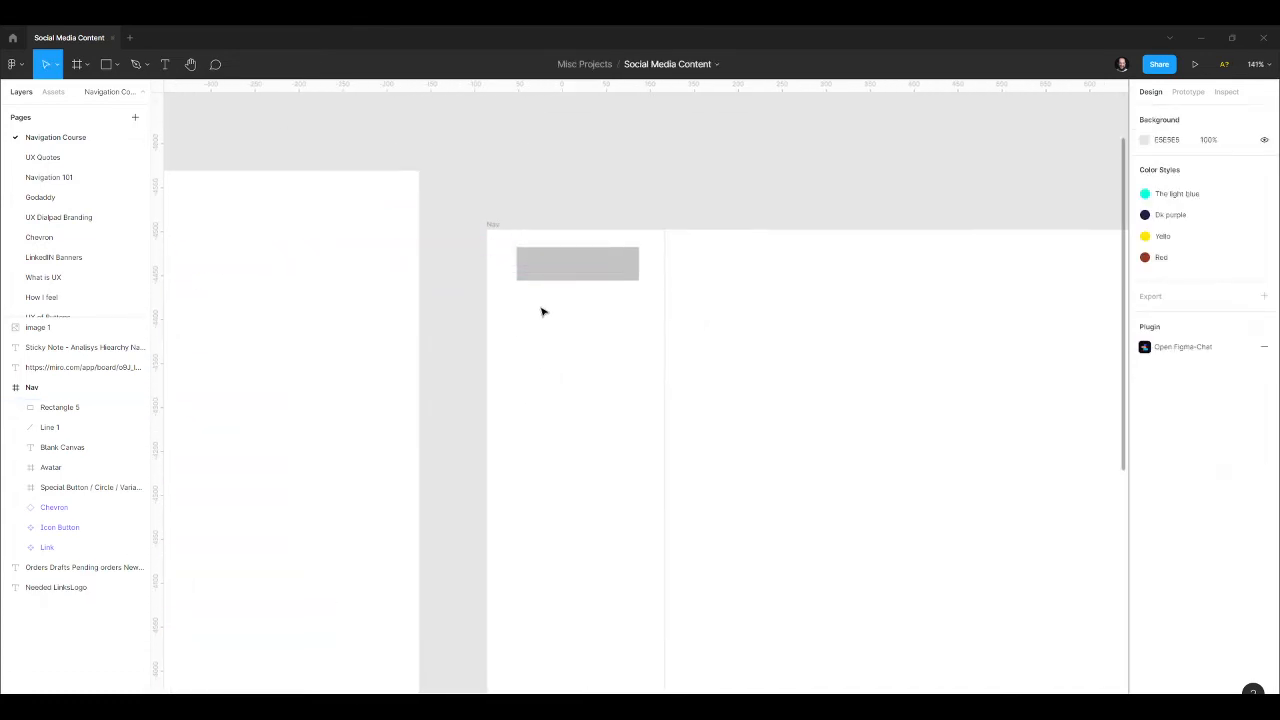
{"action": "key", "text": "t"}
{"action": "left_click", "coordinate": [540, 266]}
{"action": "key", "text": "Escape"}
{"action": "left_click", "coordinate": [566, 275]}
Add a "Logo" text label and place it in the middle of the sidebar's grey placeholder rectangle.
{"action": "key", "text": "t"}
{"action": "left_click", "coordinate": [574, 329]}
{"action": "type", "text": "Logo"}
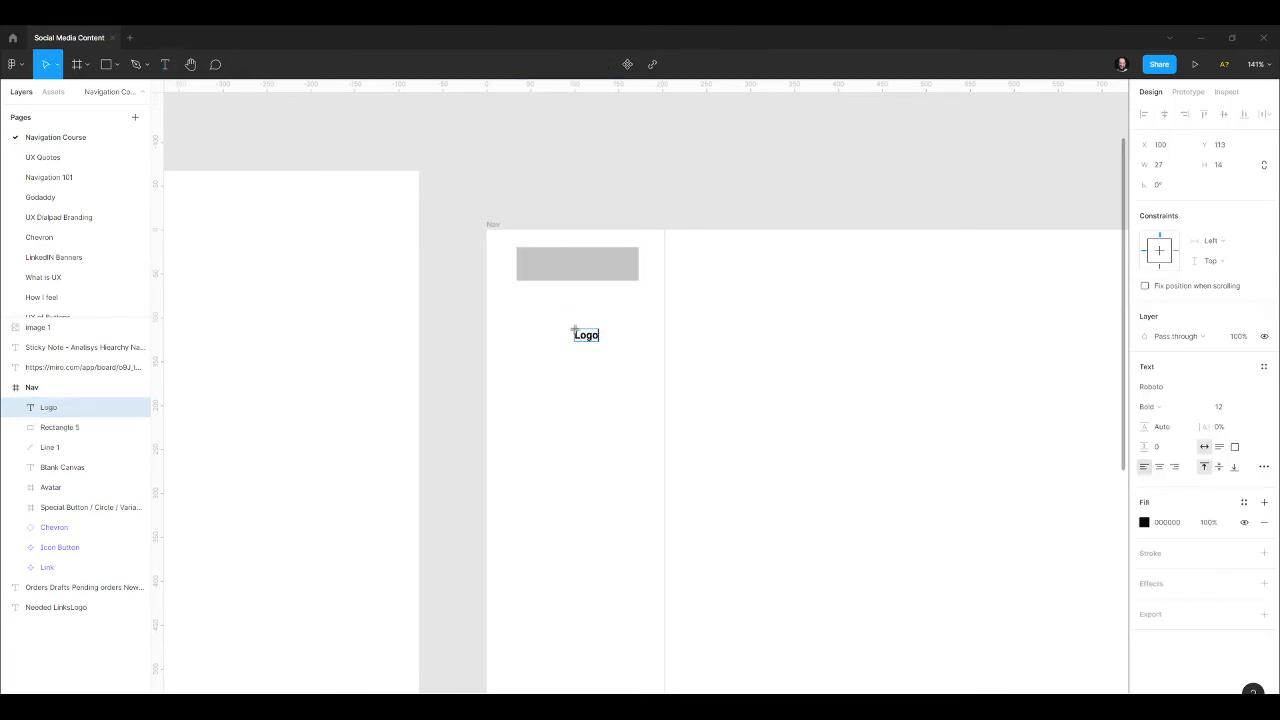
{"action": "key", "text": "Escape"}
{"action": "left_click_drag", "start_coordinate": [586, 337], "coordinate": [575, 267]}
{"action": "left_click", "coordinate": [641, 304]}
Move the Link component from the lower right area of the Nav frame into the sidebar below the logo placeholder.
{"action": "scroll", "coordinate": [641, 304], "scroll_direction": "down", "scroll_amount": 5}
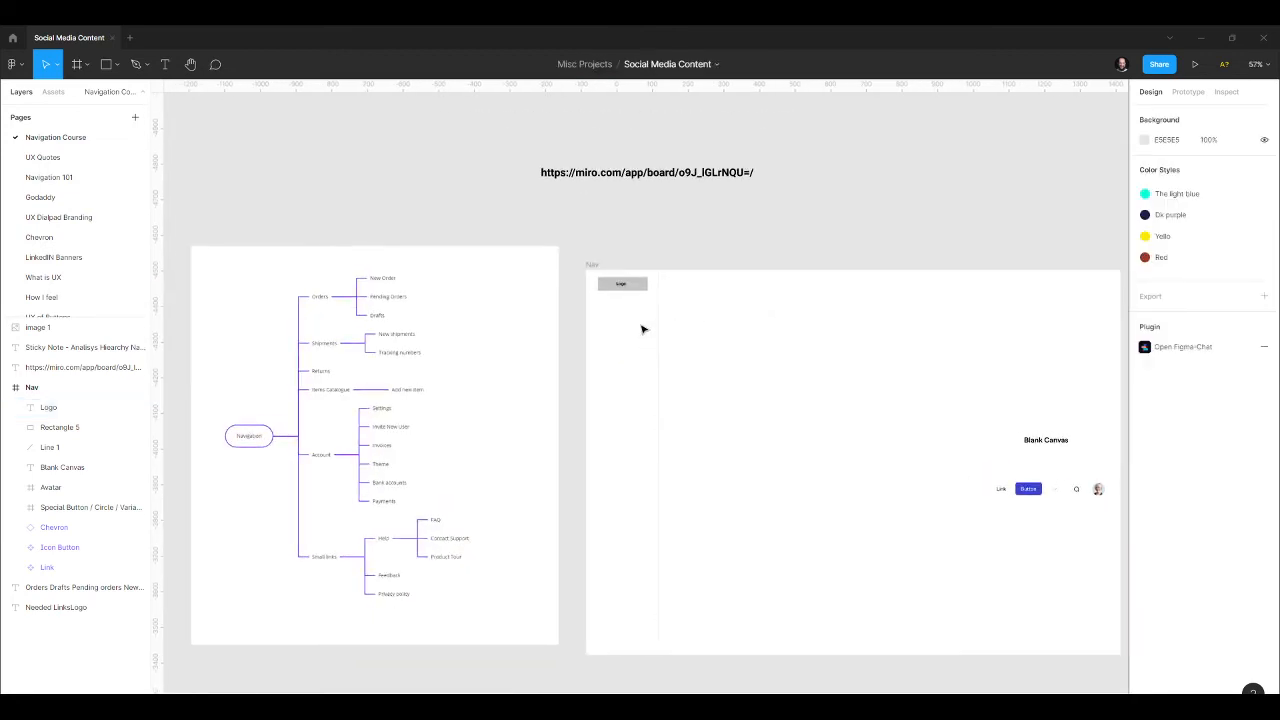
{"action": "scroll", "coordinate": [643, 329], "scroll_direction": "up", "scroll_amount": 5}
{"action": "scroll", "coordinate": [590, 336], "scroll_direction": "down", "scroll_amount": 5}
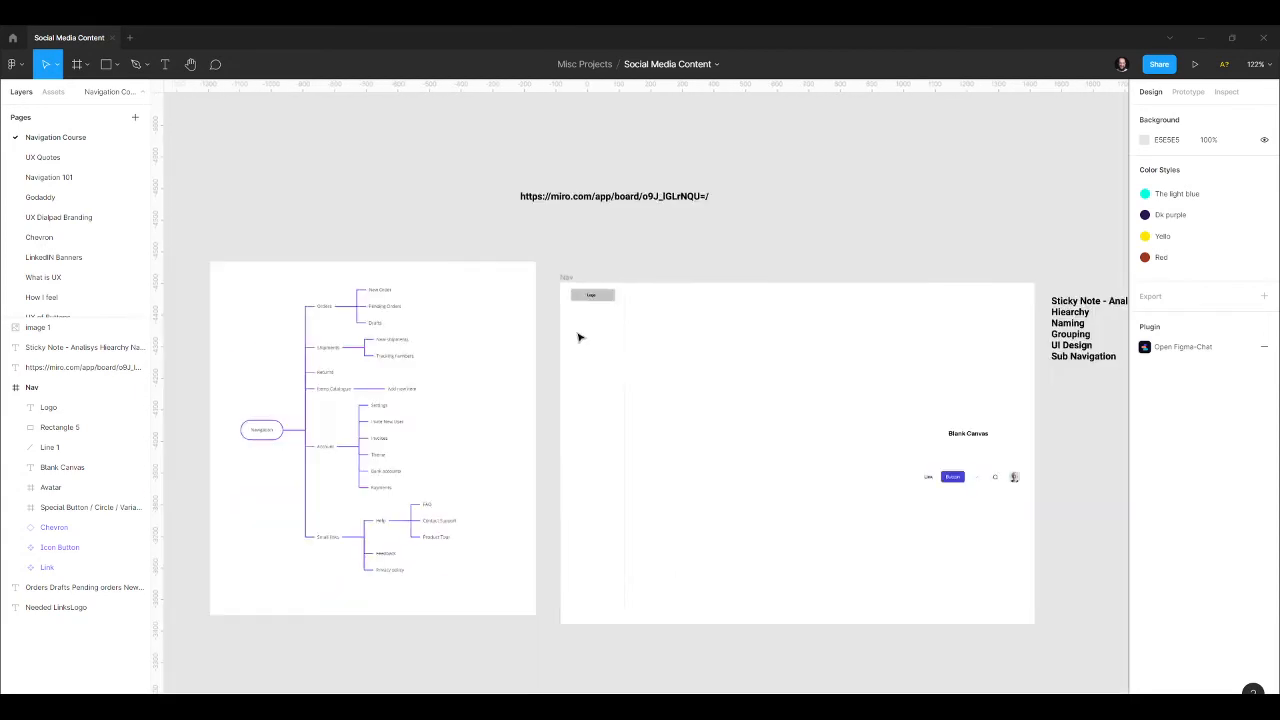
{"action": "left_click_drag", "start_coordinate": [927, 478], "coordinate": [559, 329]}
{"action": "scroll", "coordinate": [587, 314], "scroll_direction": "up", "scroll_amount": 6}
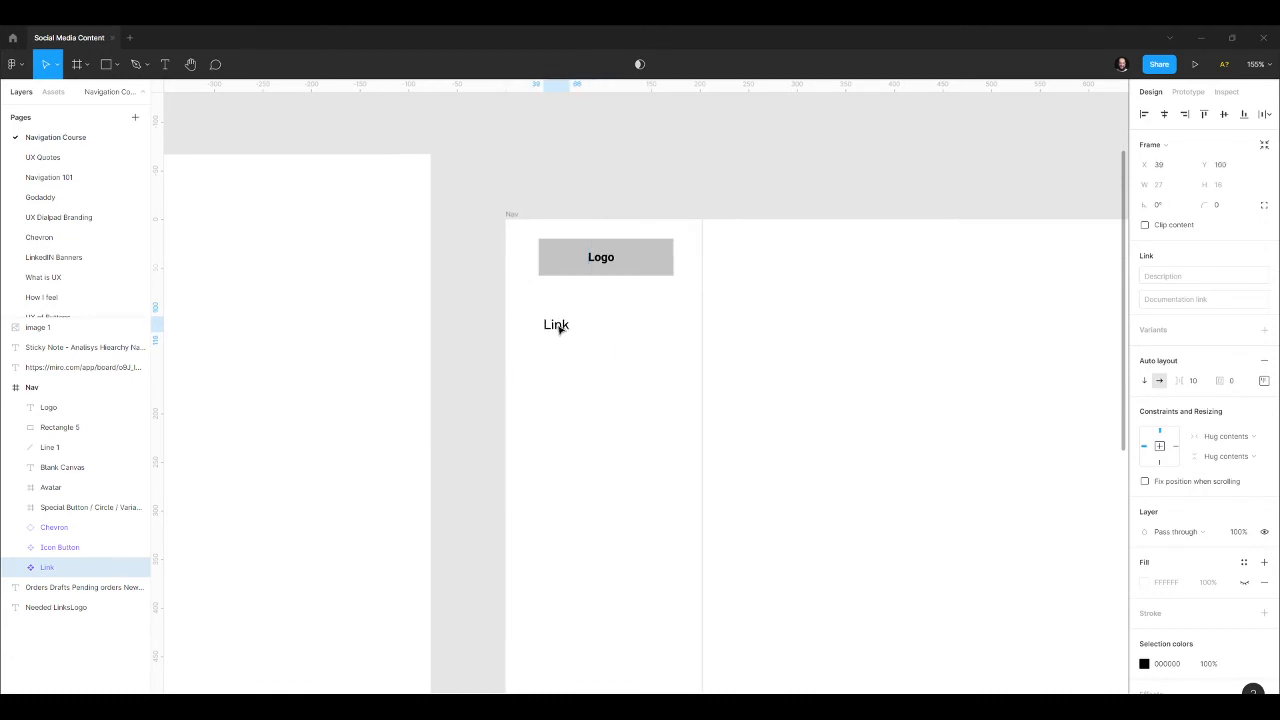
Change the sidebar link's text to "Orders".
{"action": "double_click", "coordinate": [559, 329]}
{"action": "double_click", "coordinate": [559, 329]}
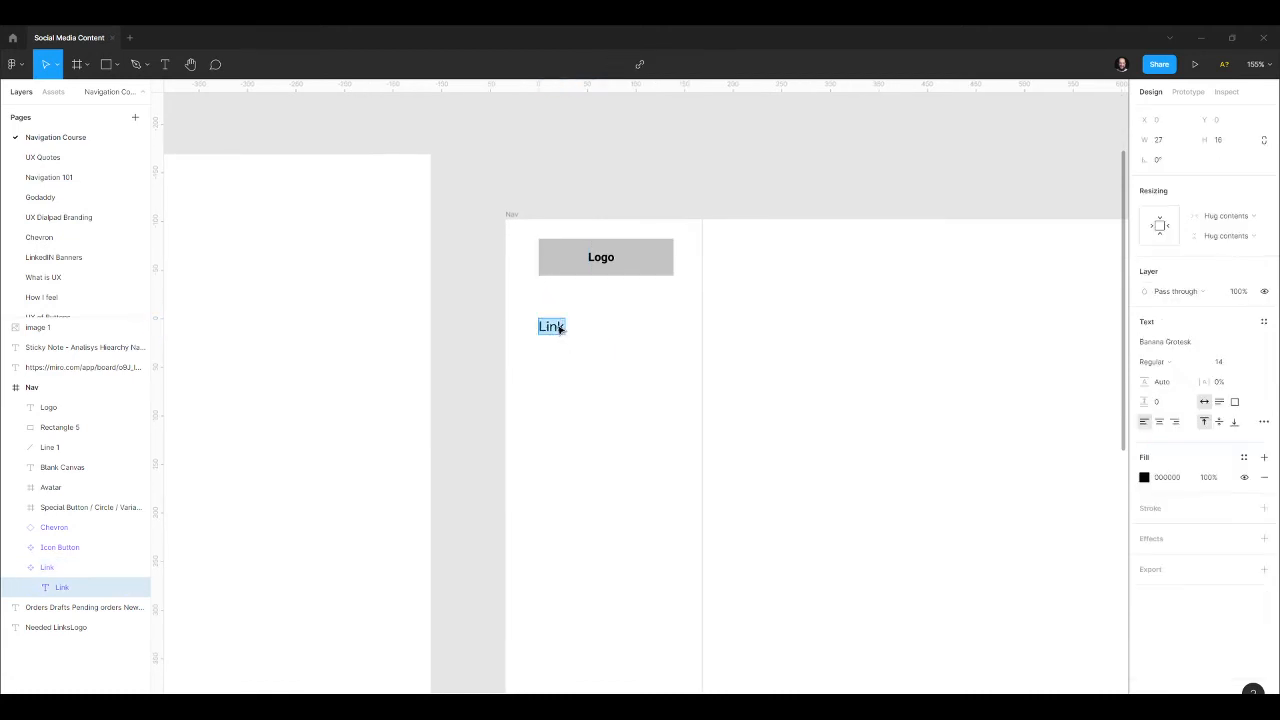
{"action": "type", "text": "Orders"}
{"action": "key", "text": "Escape"}
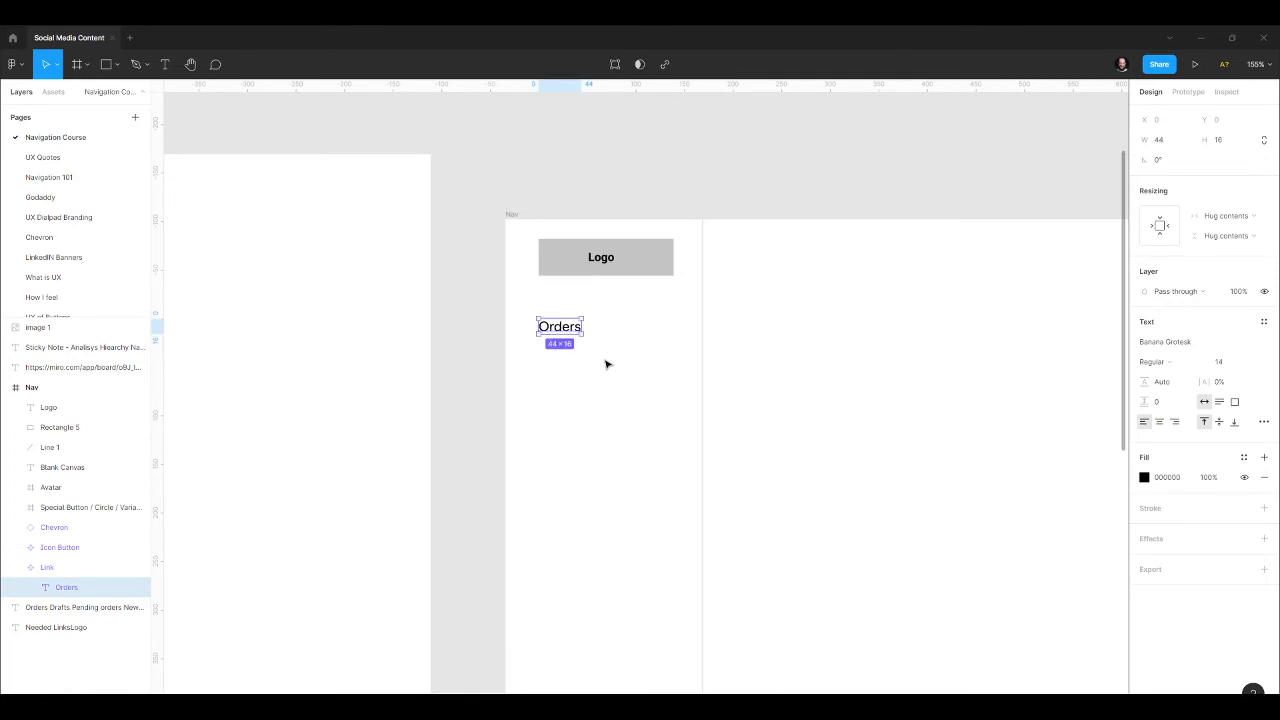
{"action": "left_click", "coordinate": [606, 365]}
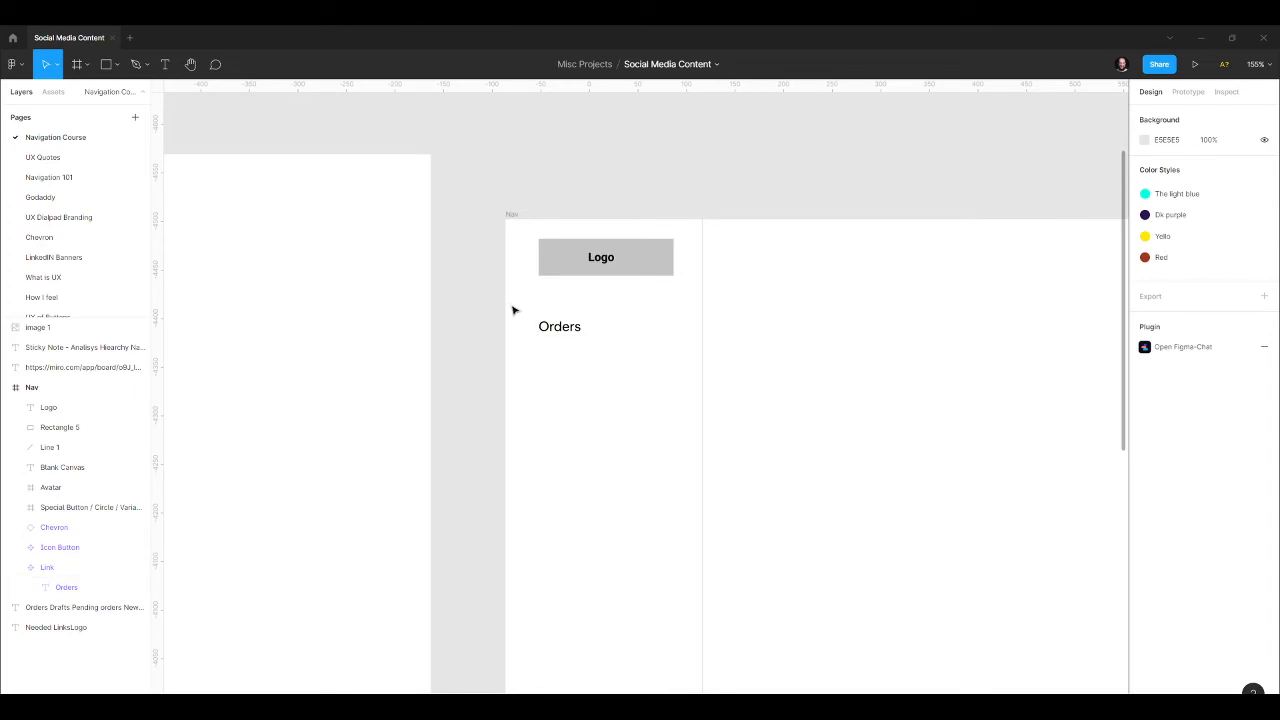
{"action": "left_click", "coordinate": [556, 328]}
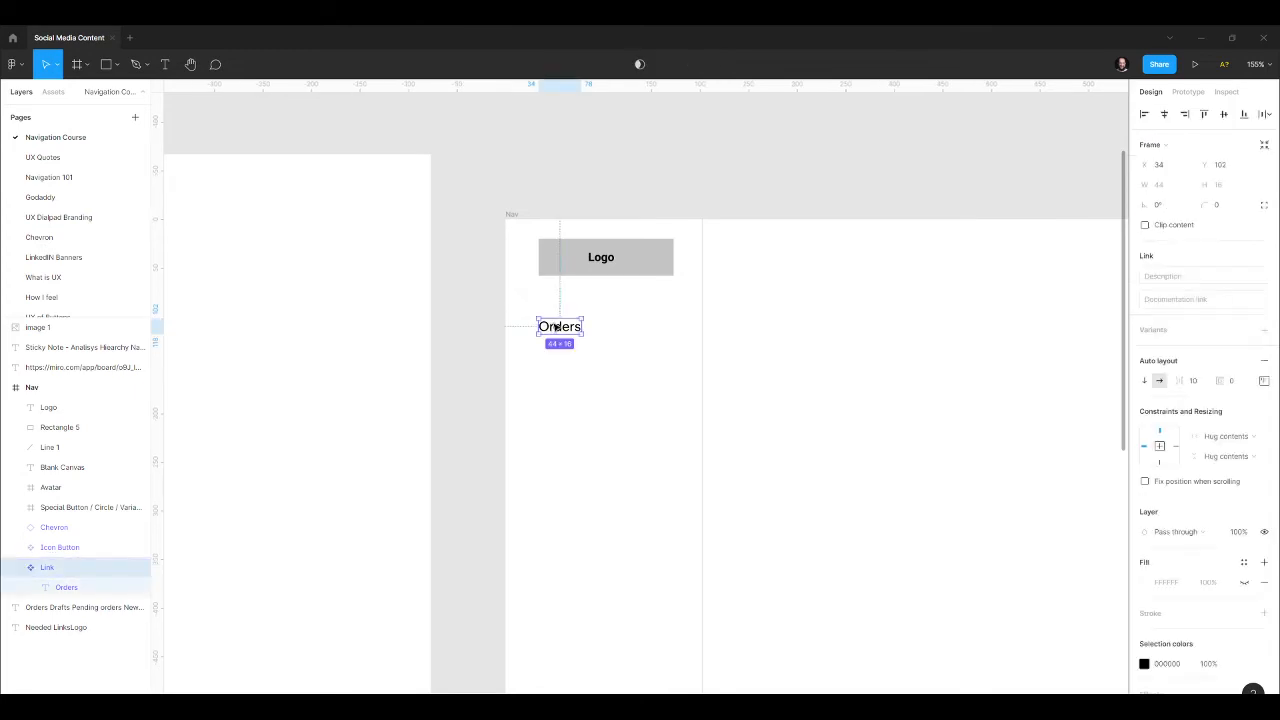
{"action": "left_click", "coordinate": [593, 377]}
Duplicate the Orders link directly below itself and change the copy's text to "Shipments".
{"action": "left_click_drag", "start_coordinate": [566, 330], "coordinate": [572, 373]}
{"action": "scroll", "coordinate": [750, 380], "scroll_direction": "down", "scroll_amount": 1}
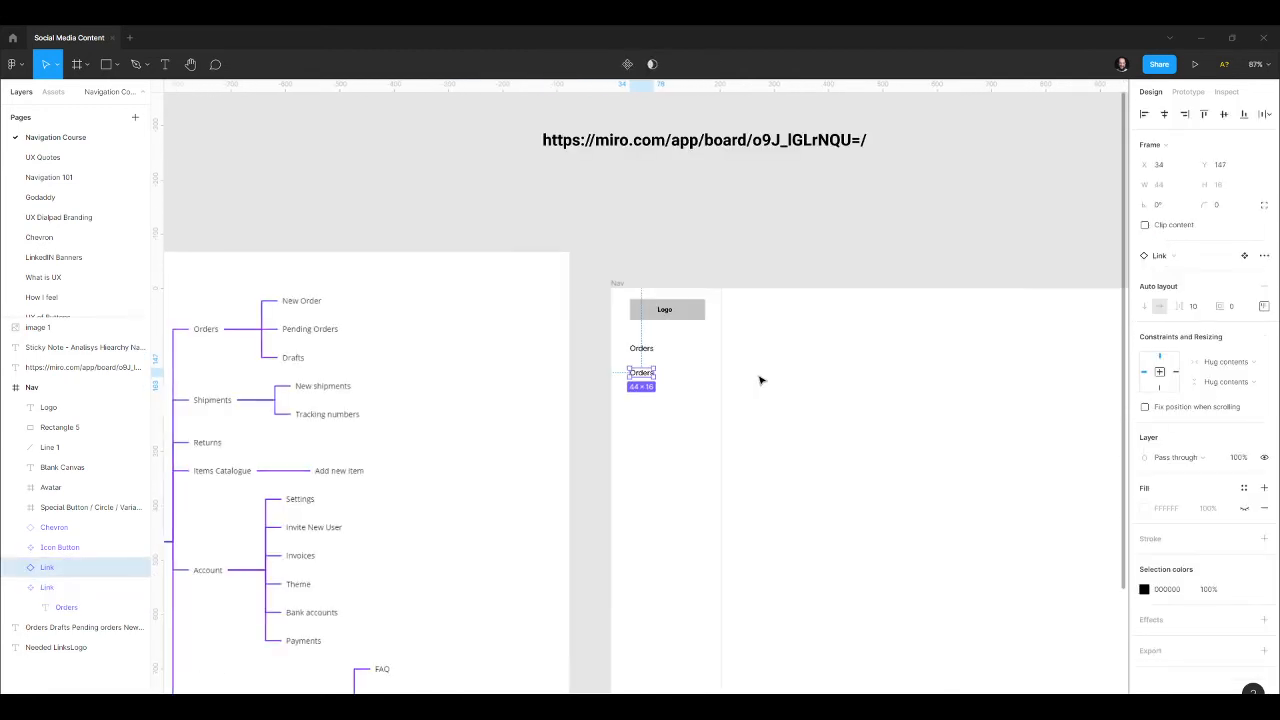
{"action": "scroll", "coordinate": [648, 378], "scroll_direction": "up", "scroll_amount": 1}
{"action": "double_click", "coordinate": [655, 376]}
{"action": "double_click", "coordinate": [656, 375]}
{"action": "type", "text": "Shipmen"}
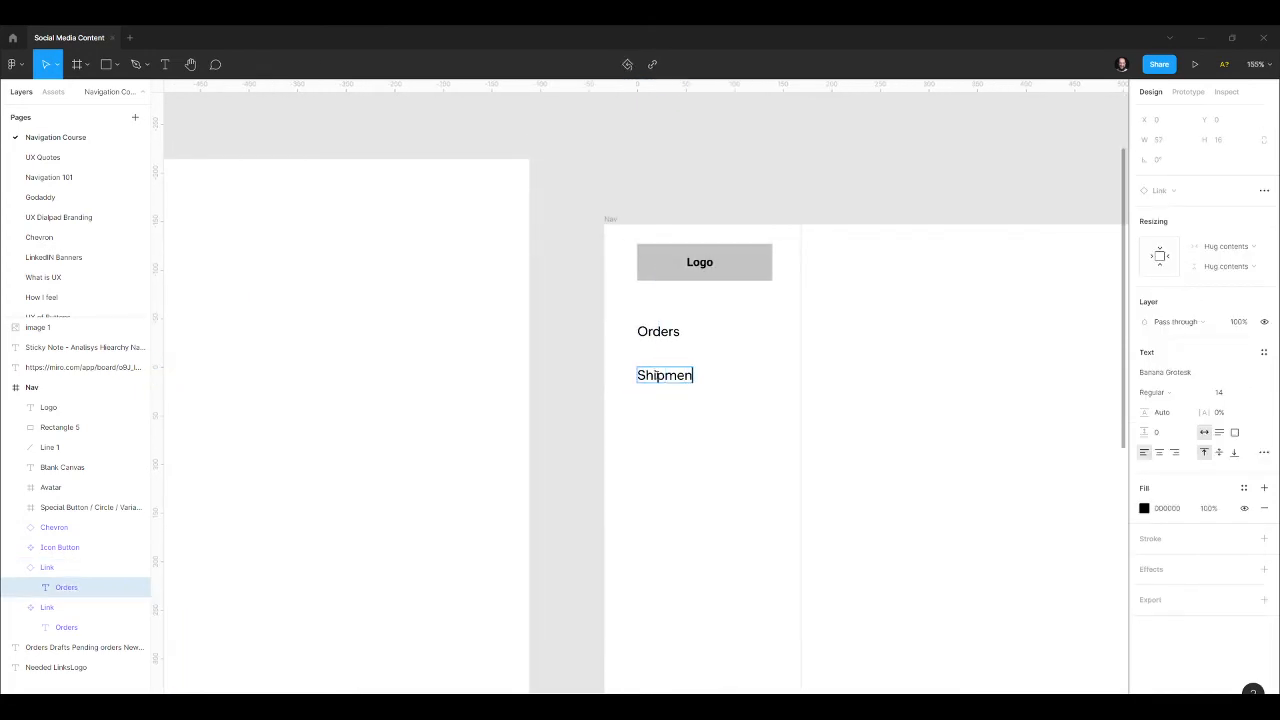
{"action": "key", "text": "Escape"}
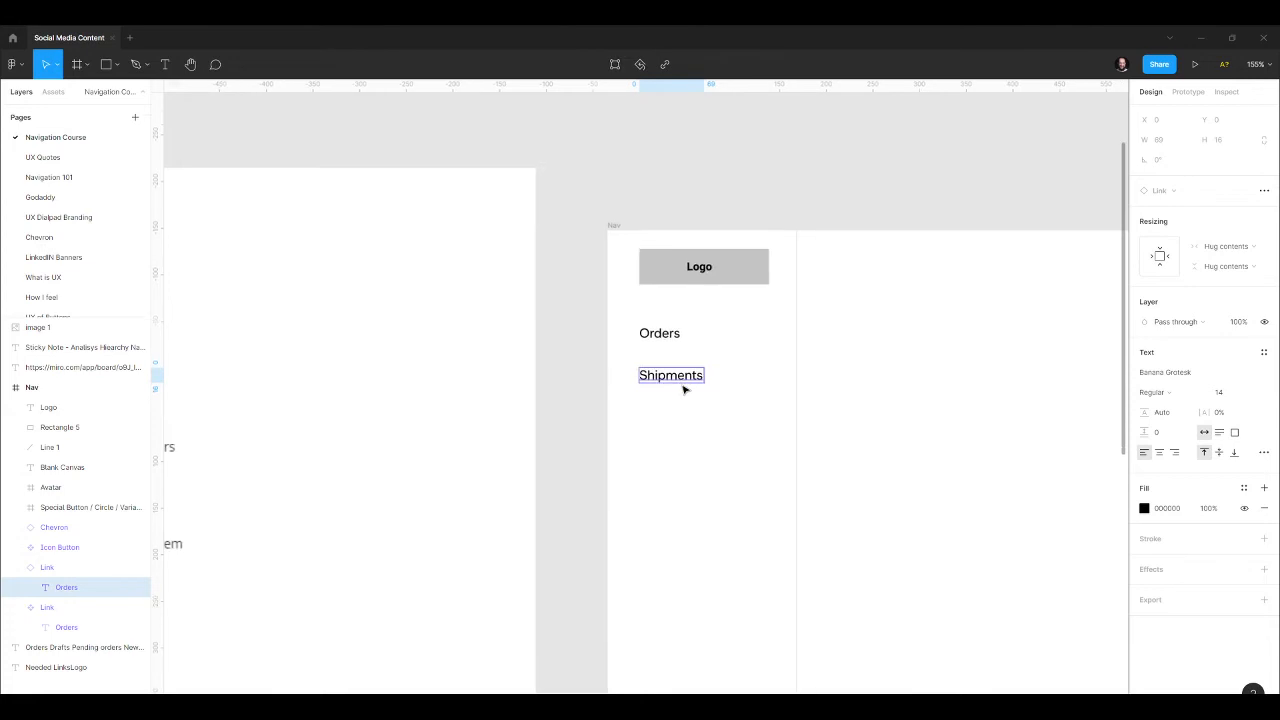
Duplicate the Shipments text below itself with matching spacing and change the copy's text to "Returns".
{"action": "scroll", "coordinate": [686, 386], "scroll_direction": "down", "scroll_amount": 2}
{"action": "scroll", "coordinate": [768, 414], "scroll_direction": "down", "scroll_amount": 3}
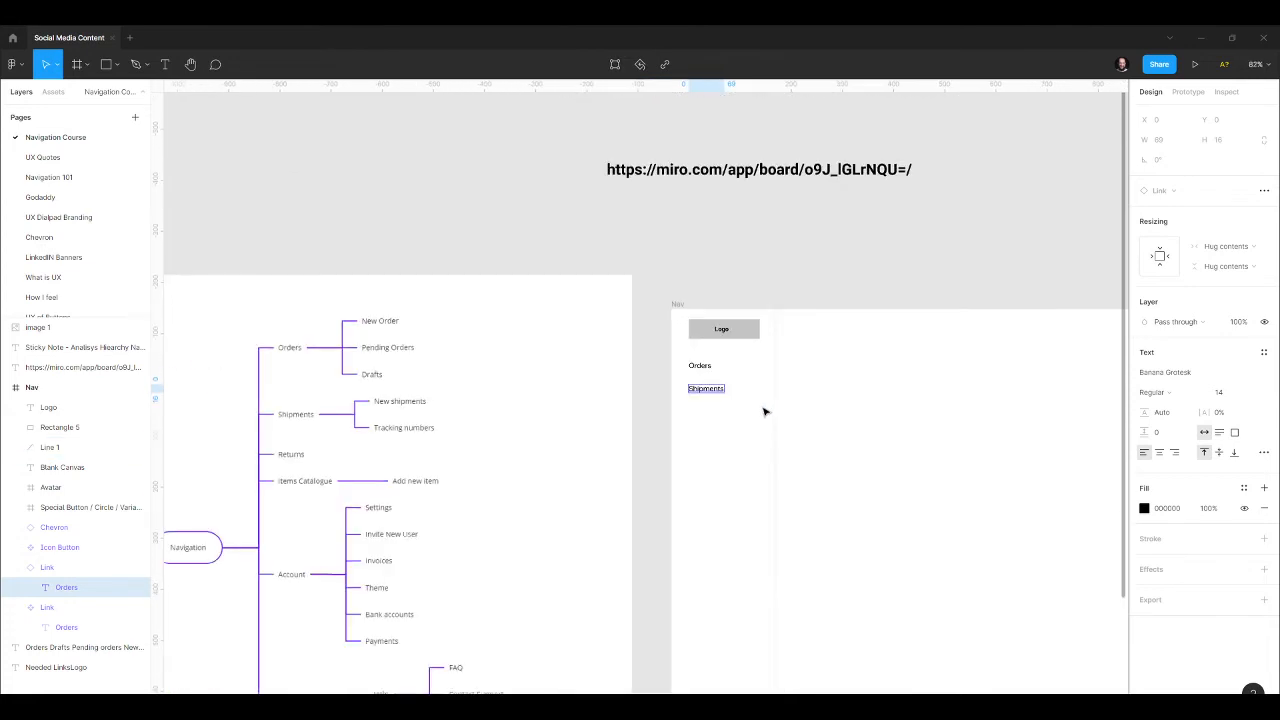
{"action": "scroll", "coordinate": [712, 432], "scroll_direction": "up", "scroll_amount": 4}
{"action": "left_click_drag", "start_coordinate": [702, 356], "coordinate": [704, 408]}
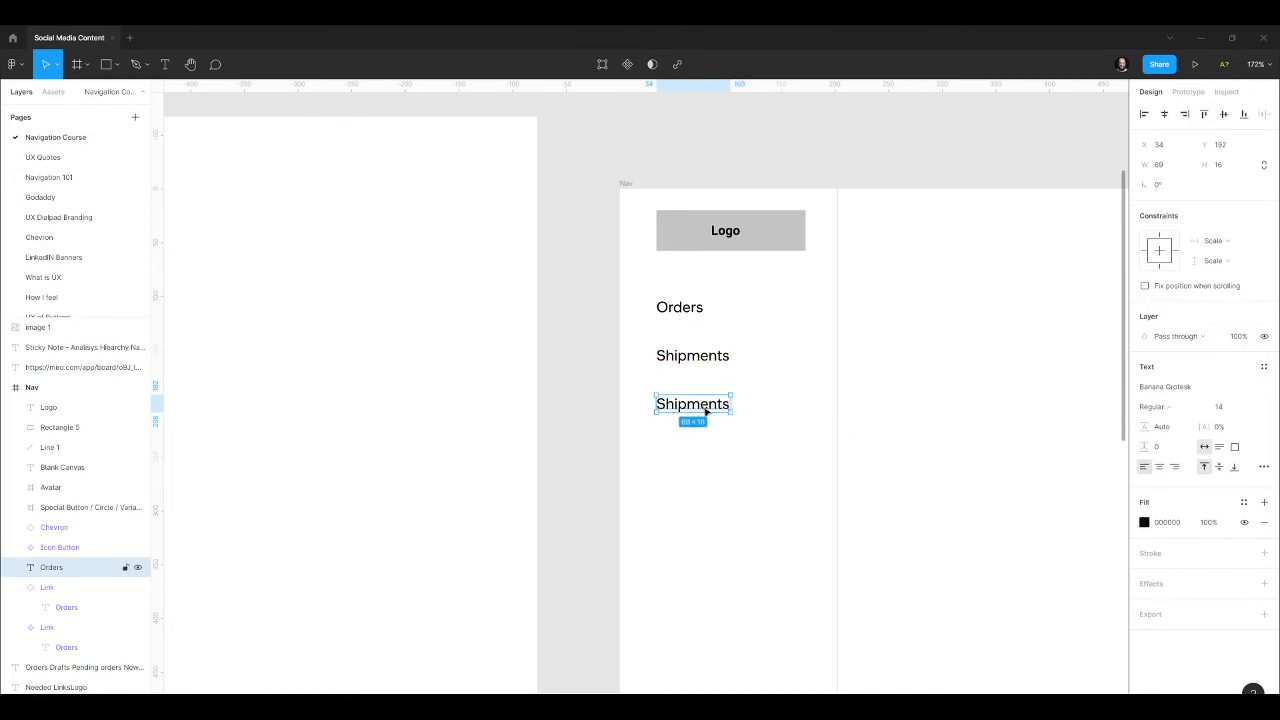
{"action": "double_click", "coordinate": [704, 405]}
{"action": "type", "text": "Returns"}
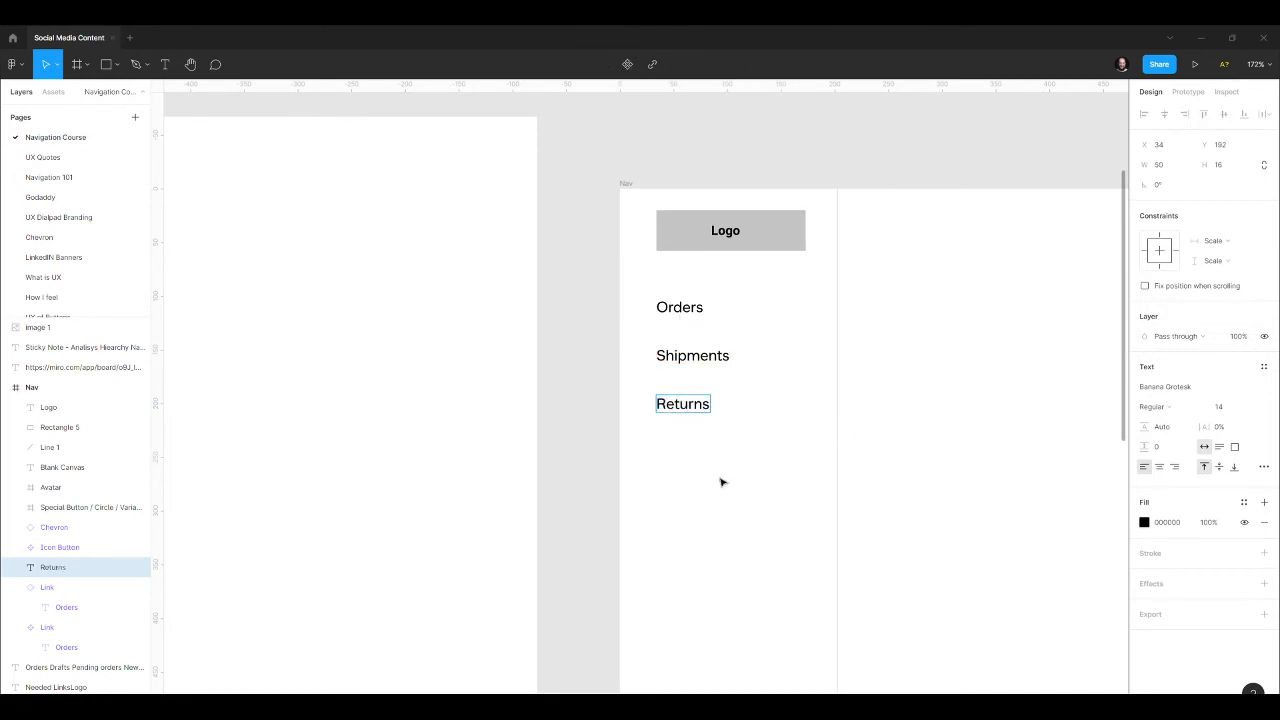
{"action": "key", "text": "Escape"}
{"action": "left_click", "coordinate": [714, 426]}
Duplicate the Returns text below itself and change the copy's text to "Item Catalogue".
{"action": "left_click", "coordinate": [706, 406]}
{"action": "left_click_drag", "start_coordinate": [704, 406], "coordinate": [705, 459]}
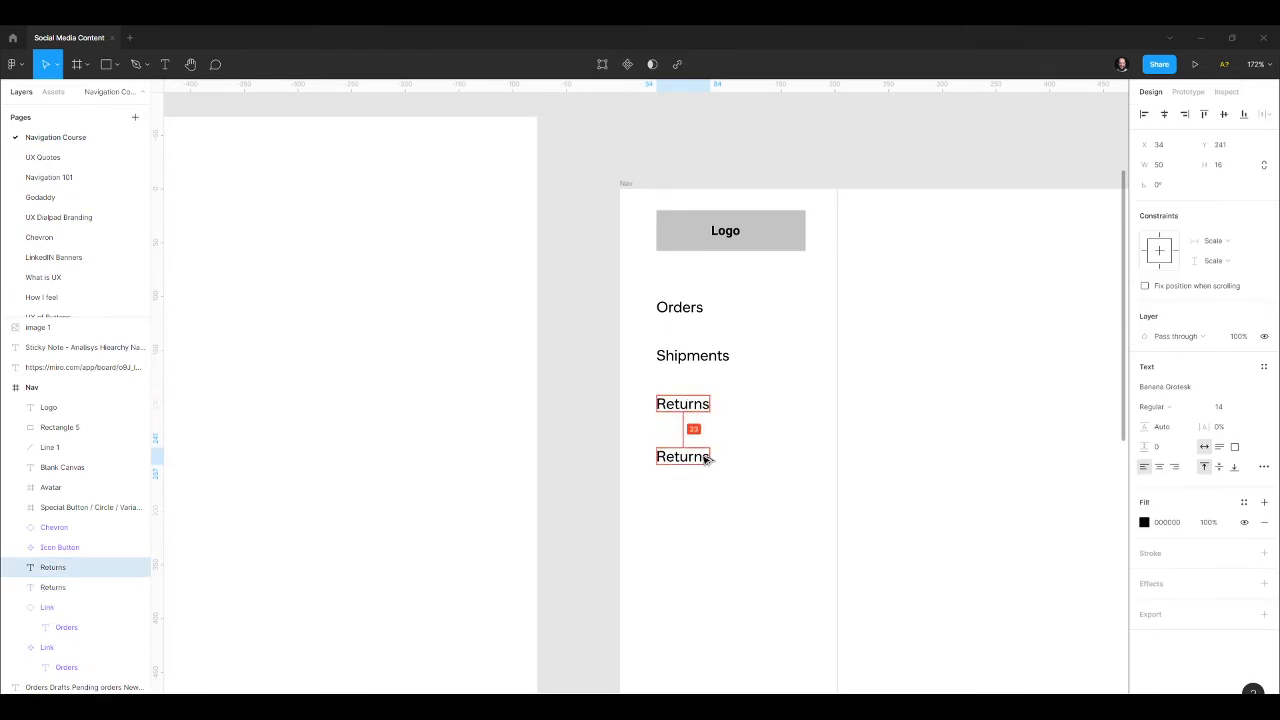
{"action": "double_click", "coordinate": [705, 457]}
{"action": "type", "text": "It"}
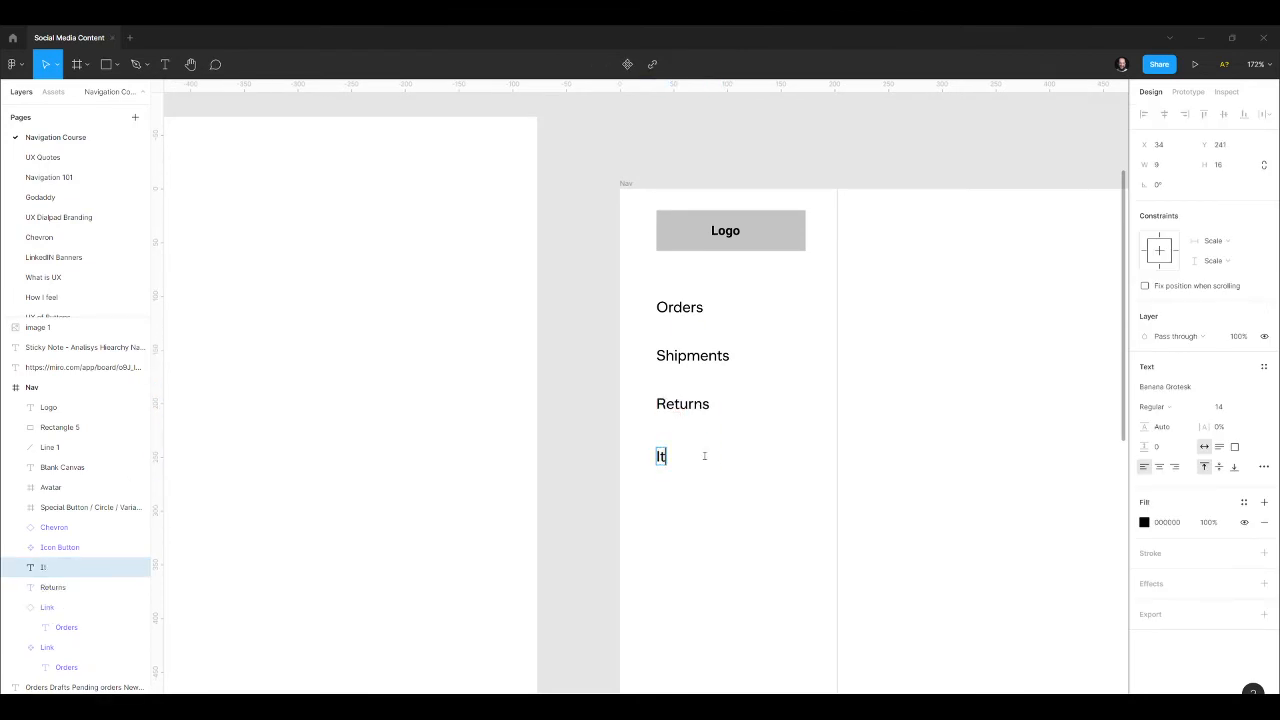
{"action": "type", "text": "ems Catalogue"}
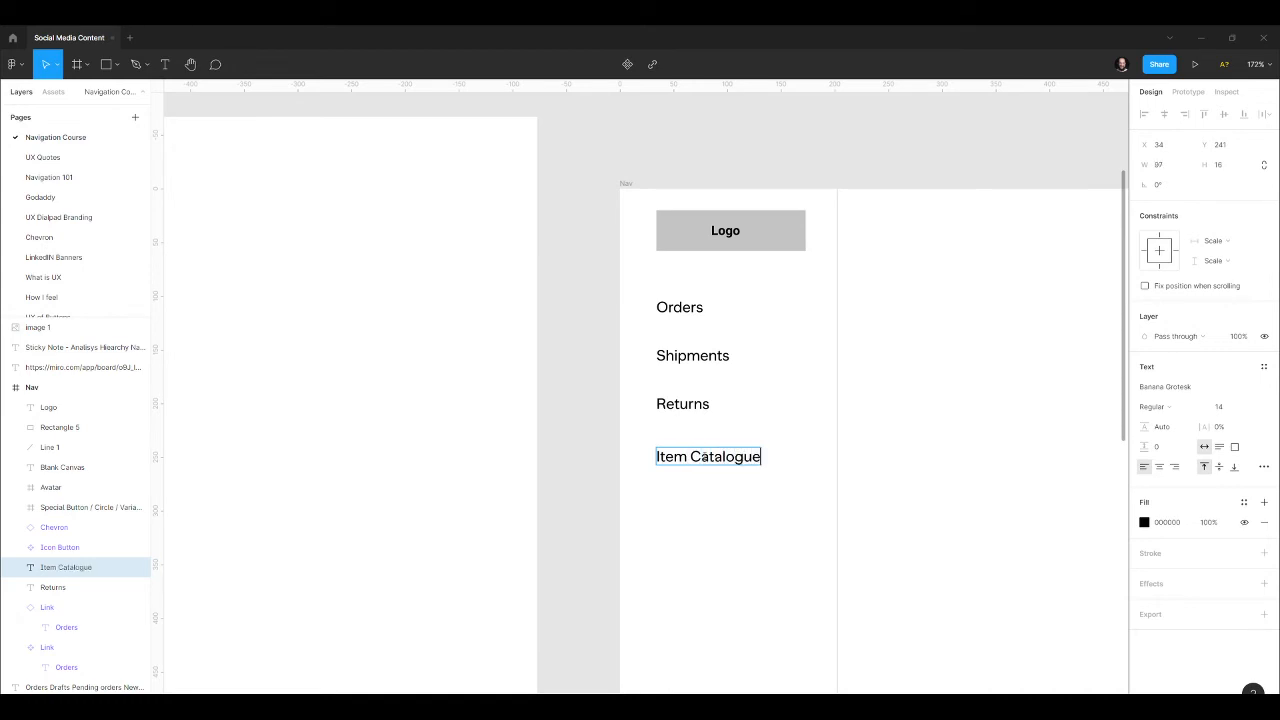
{"action": "key", "text": "Escape"}
Review the mind map's Account and Small links branches alongside the empty lower part of the sidebar.
{"action": "scroll", "coordinate": [737, 486], "scroll_direction": "down", "scroll_amount": 5}
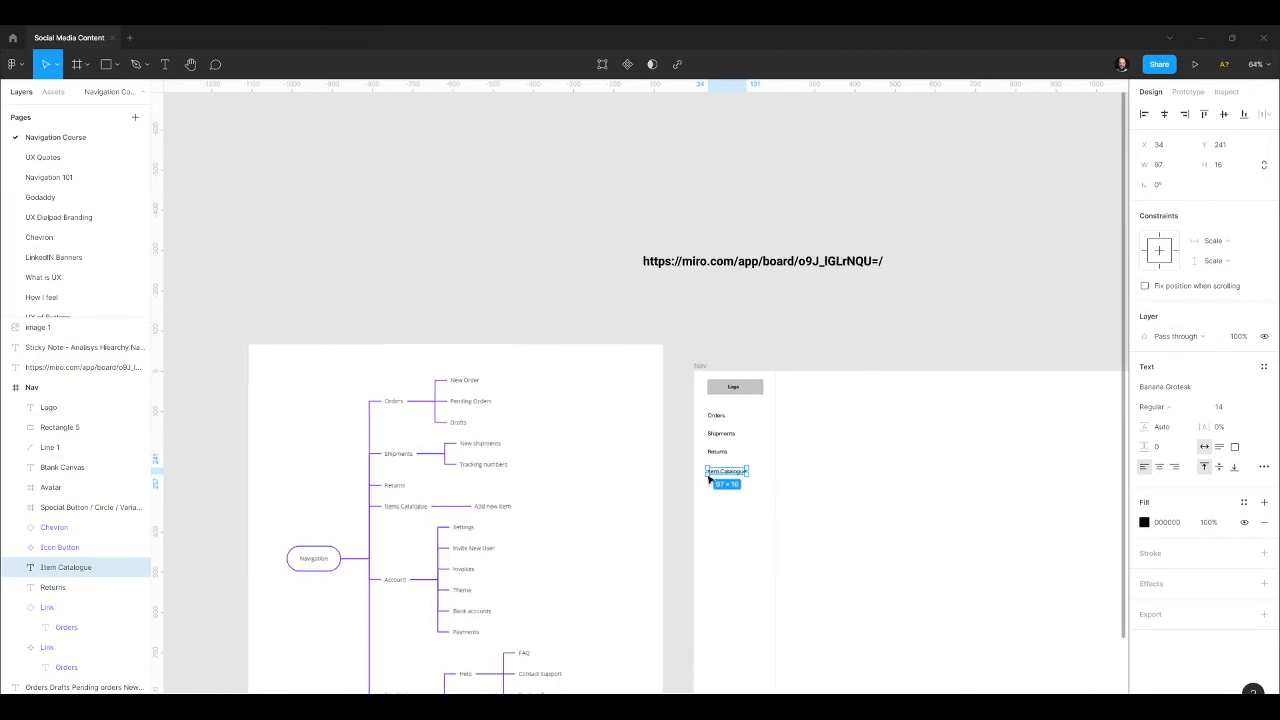
{"action": "scroll", "coordinate": [720, 502], "scroll_direction": "up", "scroll_amount": 2}
{"action": "left_click", "coordinate": [744, 640]}
{"action": "left_click_drag", "start_coordinate": [733, 652], "coordinate": [646, 429]}
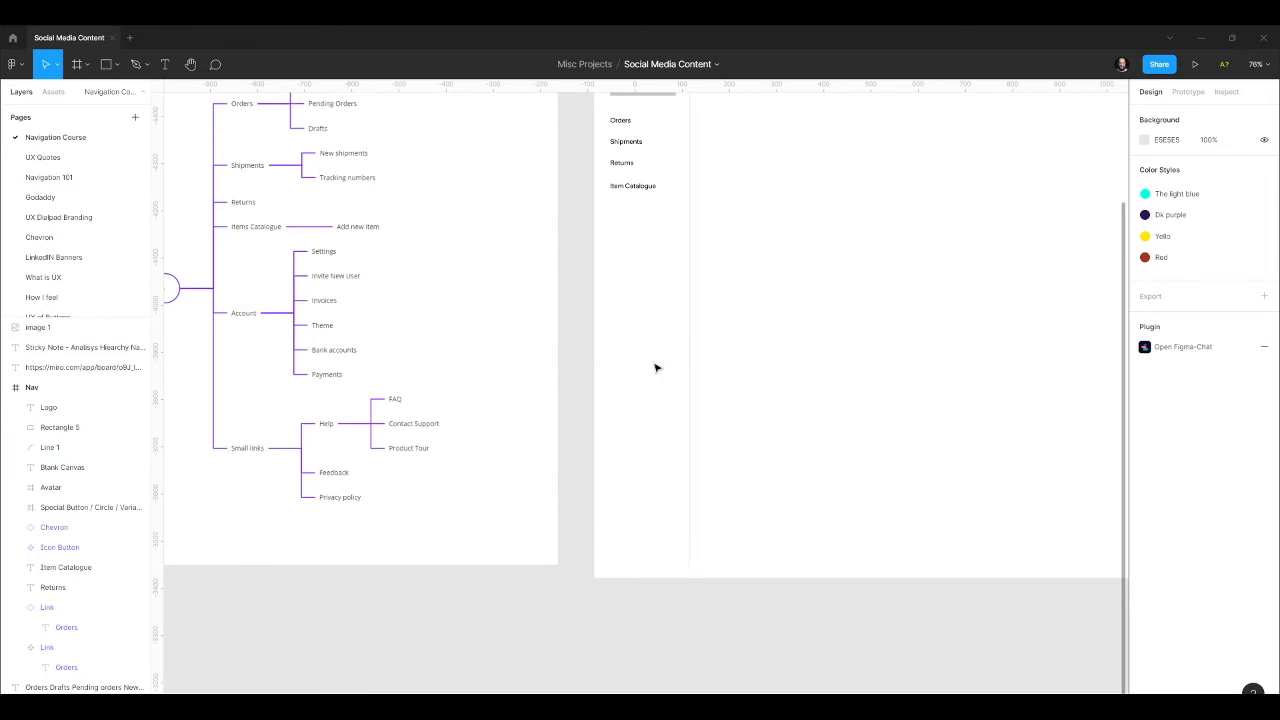
{"action": "scroll", "coordinate": [656, 367], "scroll_direction": "up", "scroll_amount": 3, "text": "ctrl"}
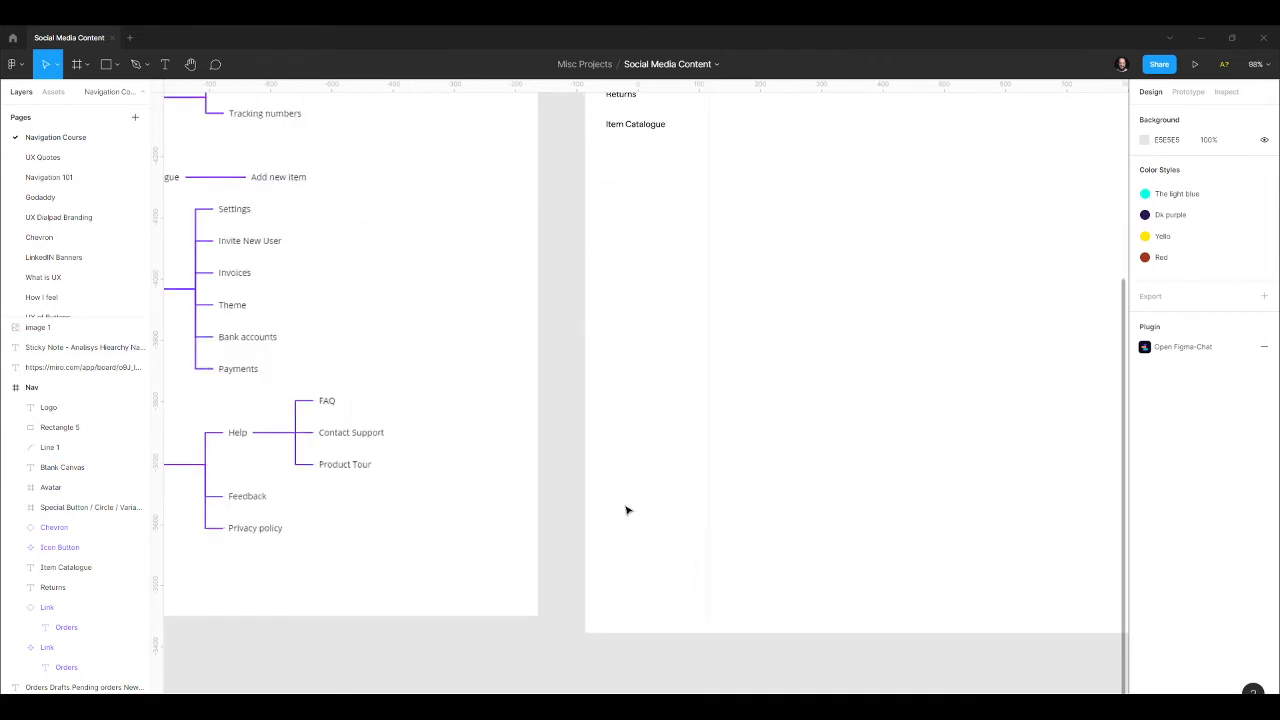
{"action": "key", "text": "t"}
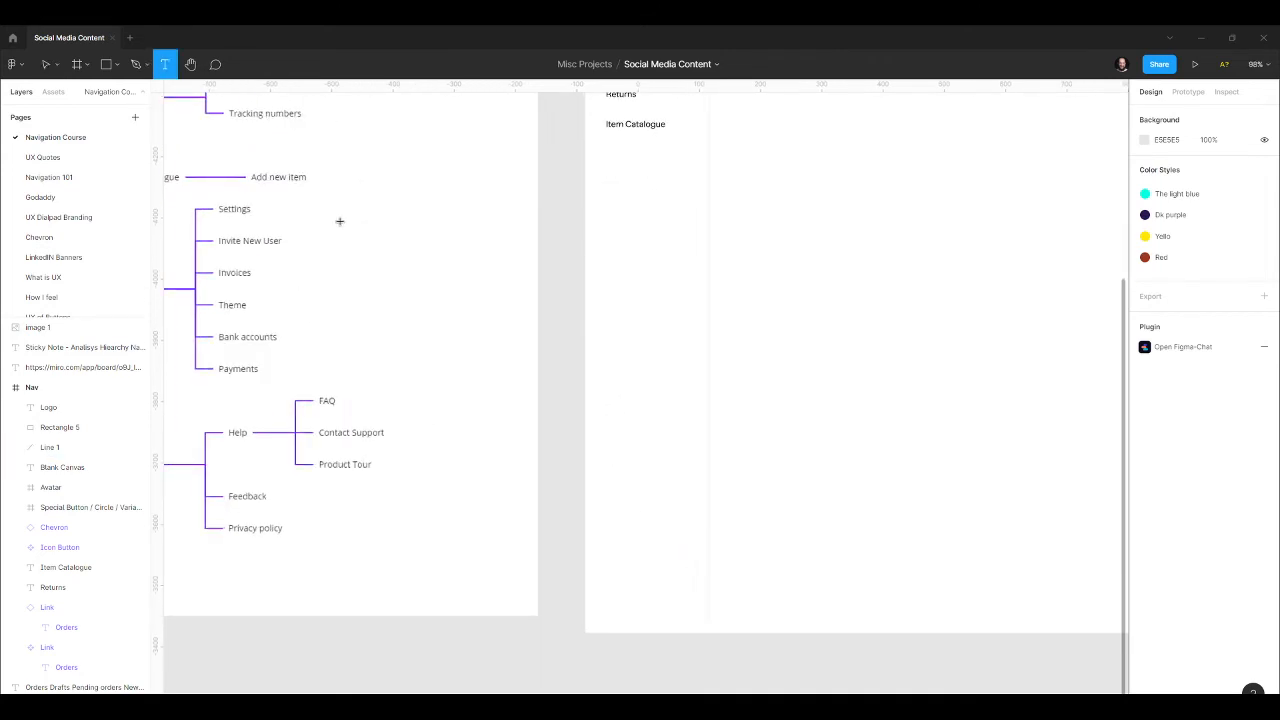
{"action": "left_click", "coordinate": [56, 72]}
{"action": "left_click", "coordinate": [608, 131]}
{"action": "scroll", "coordinate": [600, 208], "scroll_direction": "down", "scroll_amount": 3}
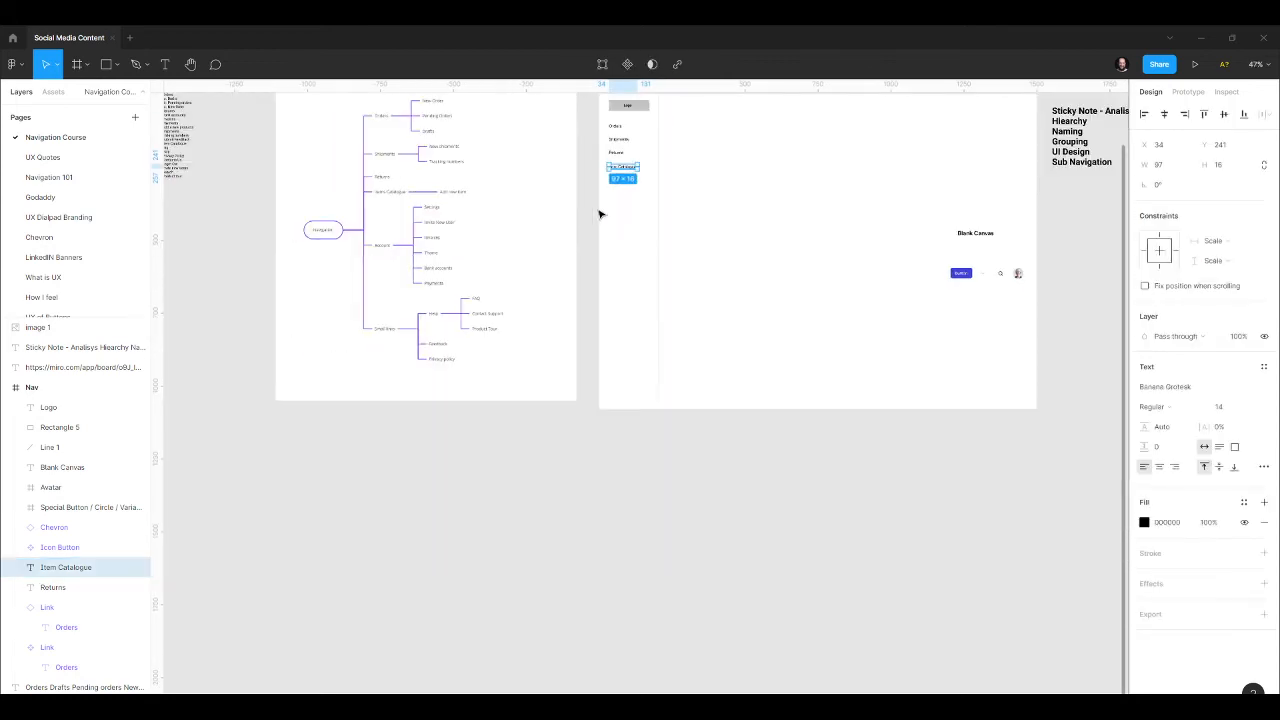
{"action": "scroll", "coordinate": [689, 201], "scroll_direction": "up", "scroll_amount": 2}
{"action": "left_click", "coordinate": [640, 175]}
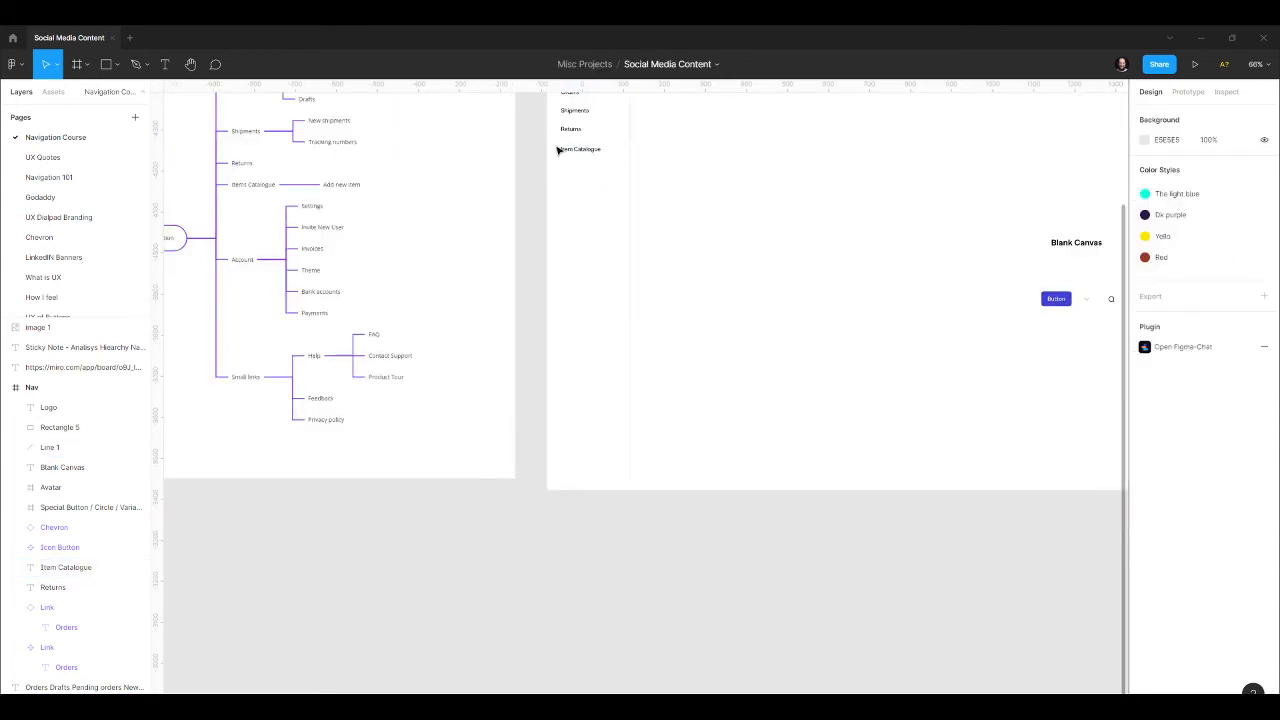
Duplicate the Item Catalogue text to the lower part of the sidebar and change the copy's text to "Help".
{"action": "left_click", "coordinate": [578, 151]}
{"action": "left_click_drag", "start_coordinate": [578, 151], "coordinate": [585, 401]}
{"action": "double_click", "coordinate": [585, 399]}
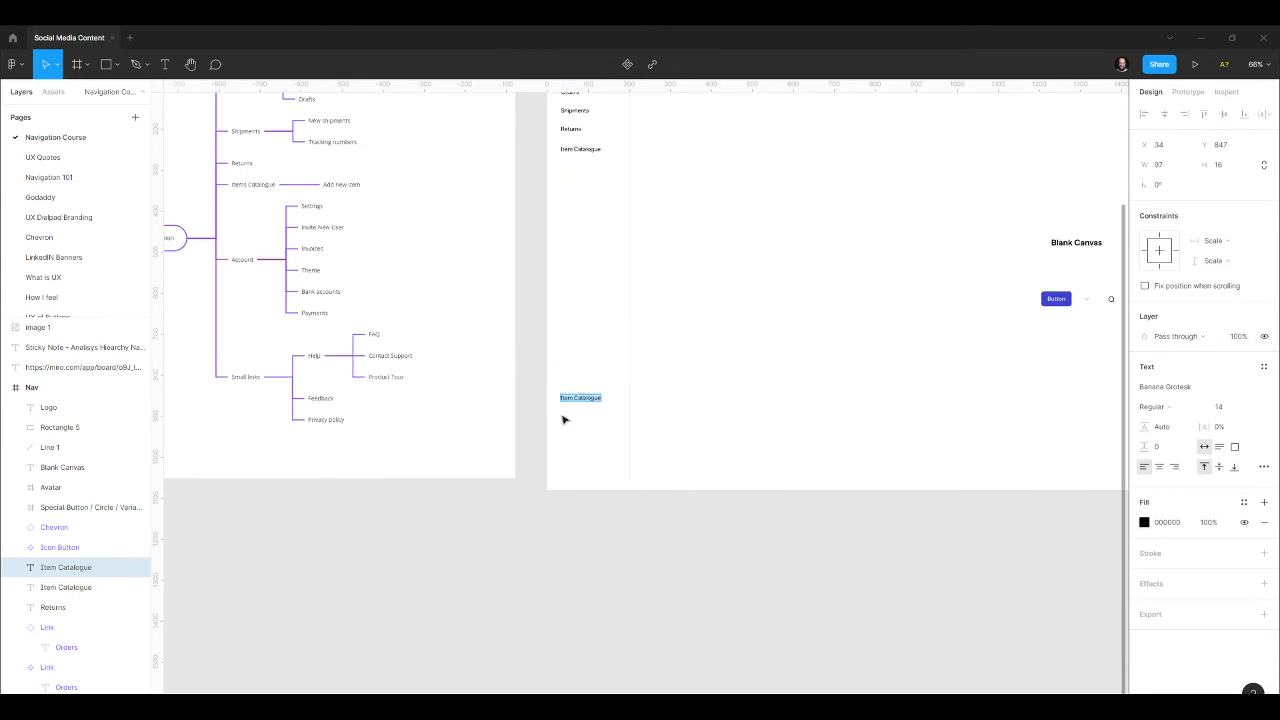
{"action": "type", "text": "H"}
{"action": "key", "text": "Escape"}
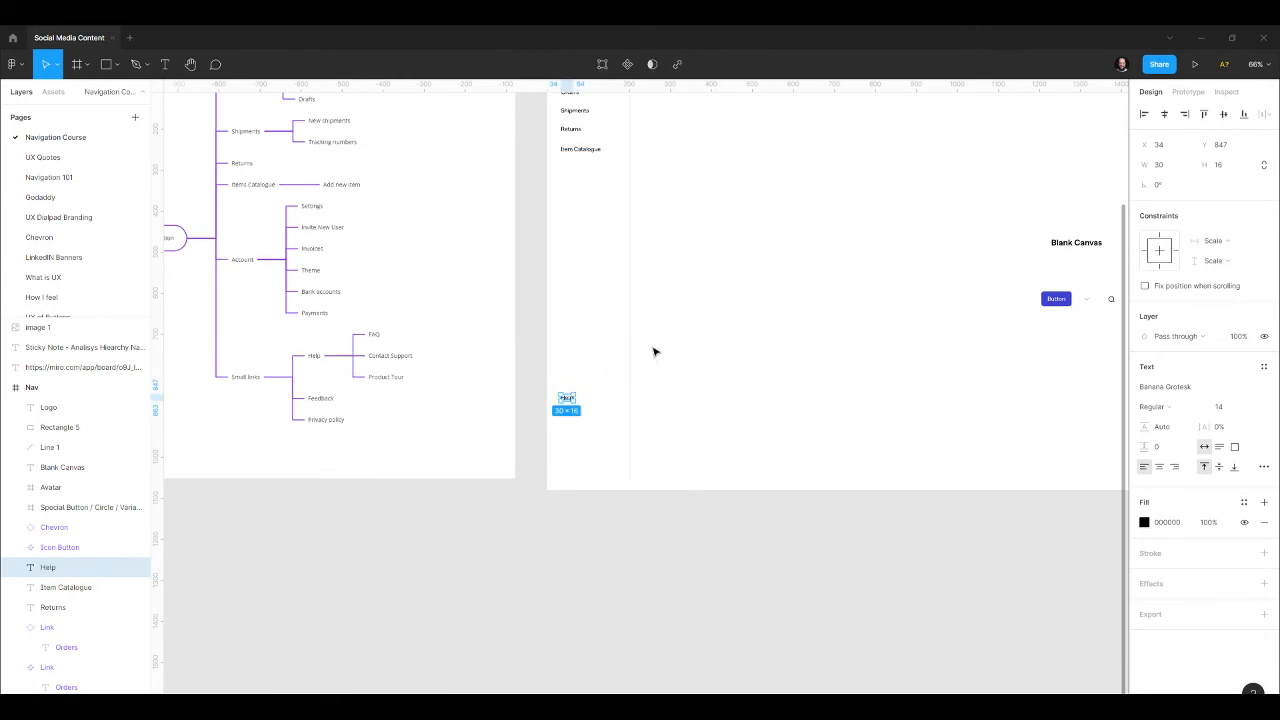
Place a copy of the chevron beside the Help link and fine-tune its spacing from the text.
{"action": "left_click", "coordinate": [1087, 299]}
{"action": "left_click_drag", "start_coordinate": [1092, 302], "coordinate": [592, 401]}
{"action": "left_click", "coordinate": [612, 435]}
{"action": "scroll", "coordinate": [611, 434], "scroll_direction": "up", "scroll_amount": 2}
{"action": "scroll", "coordinate": [763, 406], "scroll_direction": "down", "scroll_amount": 3}
{"action": "scroll", "coordinate": [675, 416], "scroll_direction": "up", "scroll_amount": 1}
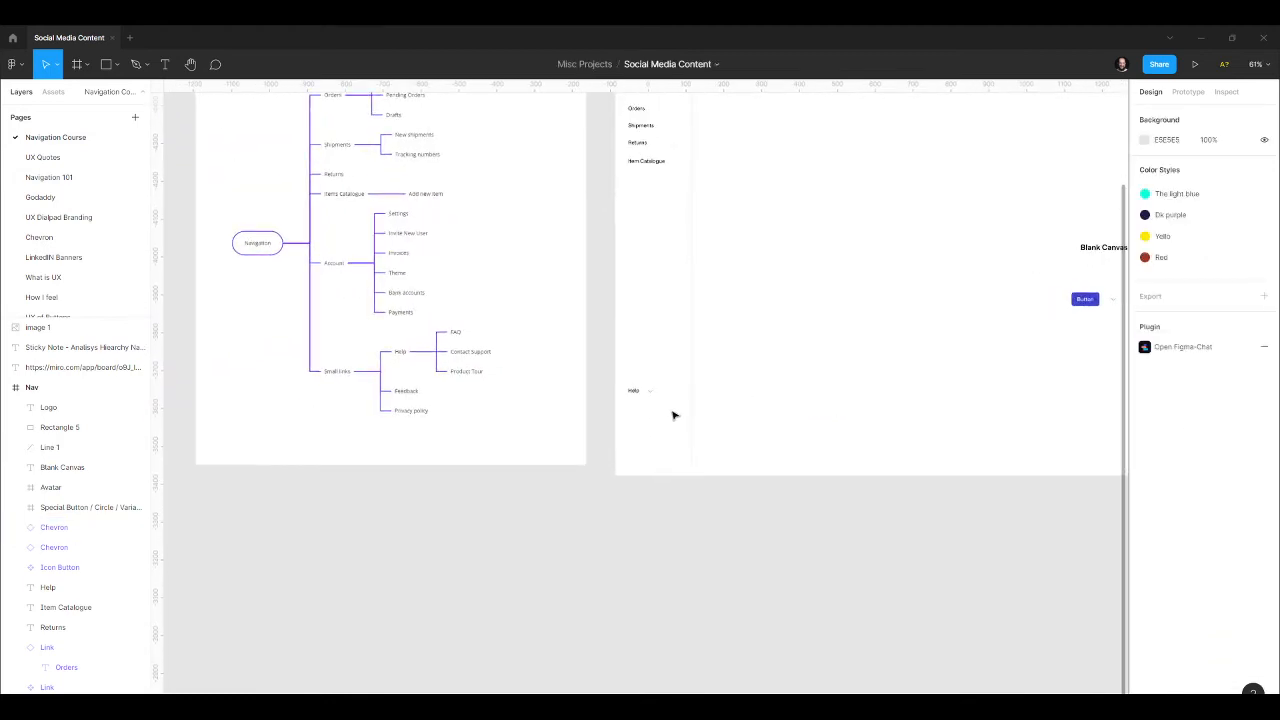
{"action": "scroll", "coordinate": [675, 415], "scroll_direction": "up", "scroll_amount": 3}
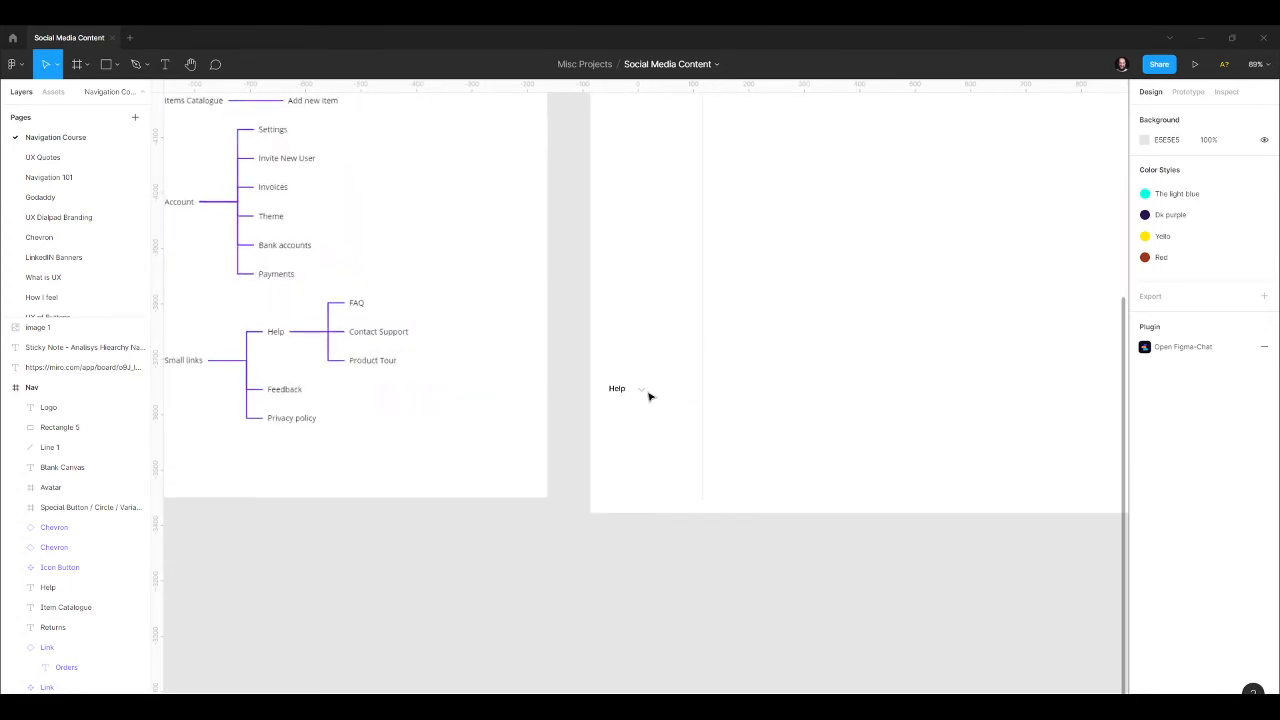
{"action": "left_click", "coordinate": [643, 393]}
{"action": "left_click_drag", "start_coordinate": [643, 393], "coordinate": [646, 393]}
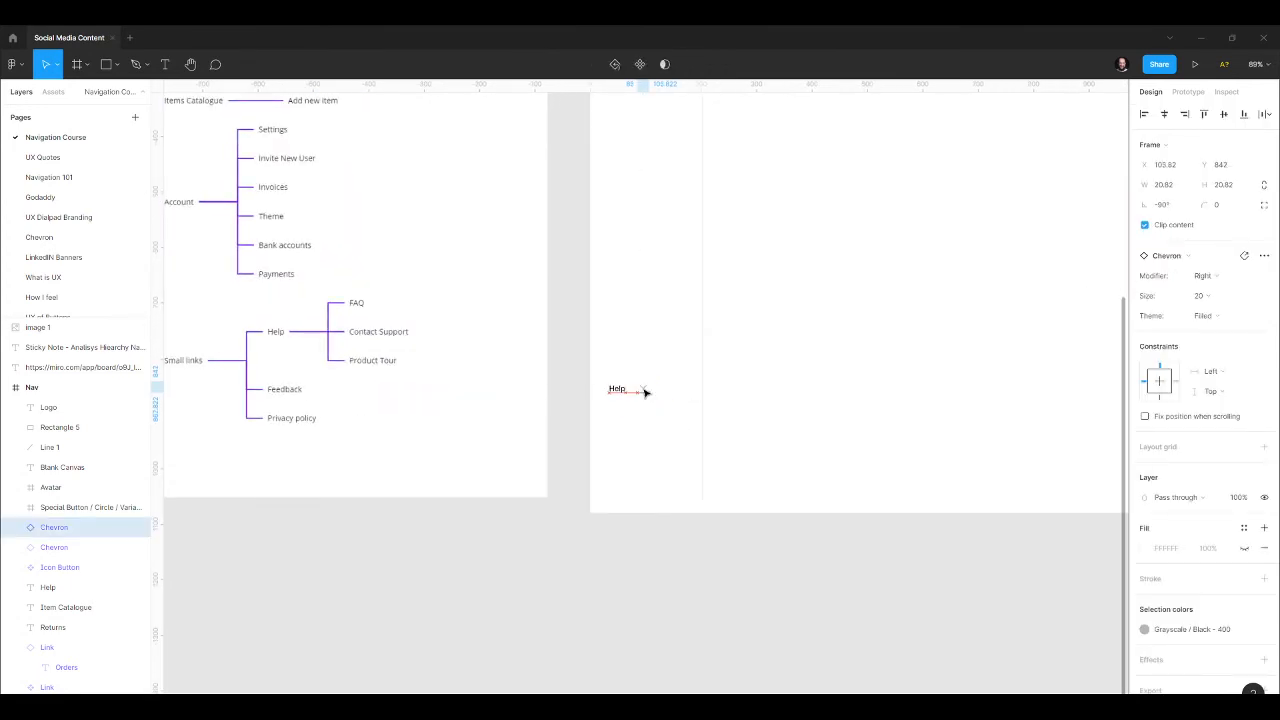
{"action": "left_click", "coordinate": [634, 414]}
Duplicate the Help text directly below itself and change the copy's text to "Feedback".
{"action": "left_click", "coordinate": [614, 389]}
{"action": "left_click_drag", "start_coordinate": [614, 389], "coordinate": [620, 415], "text": "alt"}
{"action": "double_click", "coordinate": [619, 414]}
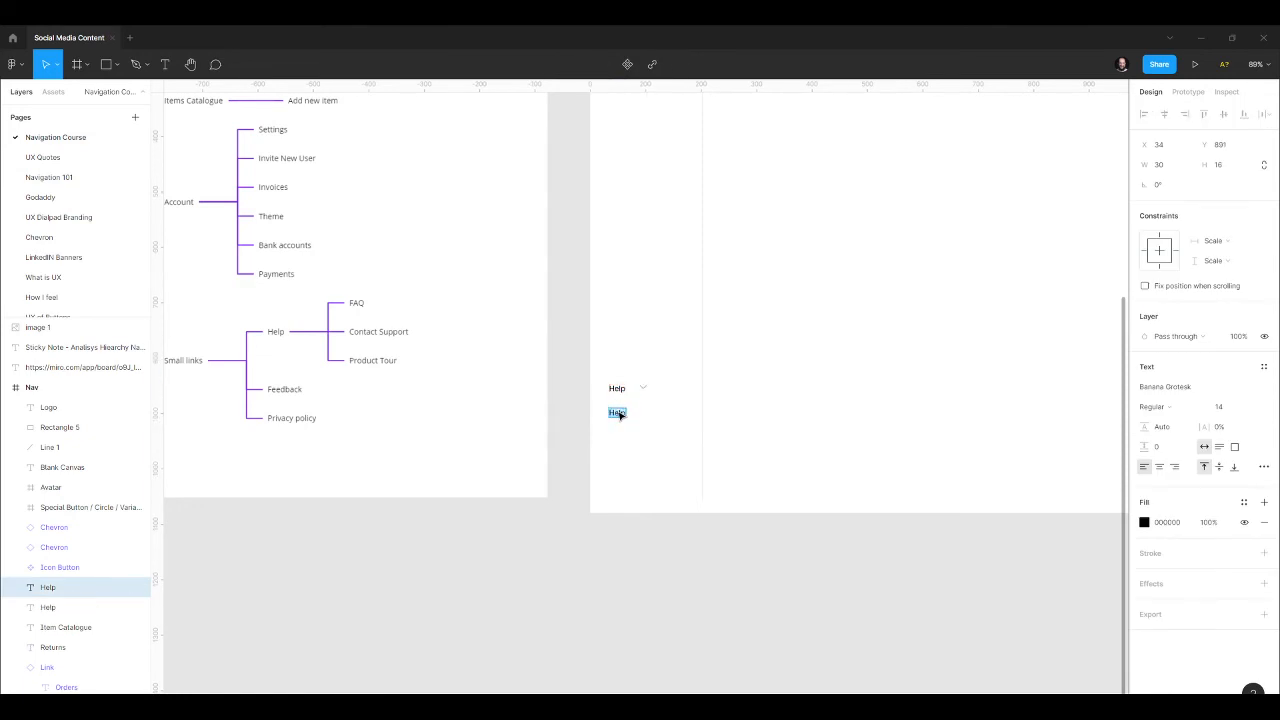
{"action": "type", "text": "Feedback"}
{"action": "key", "text": "Escape"}
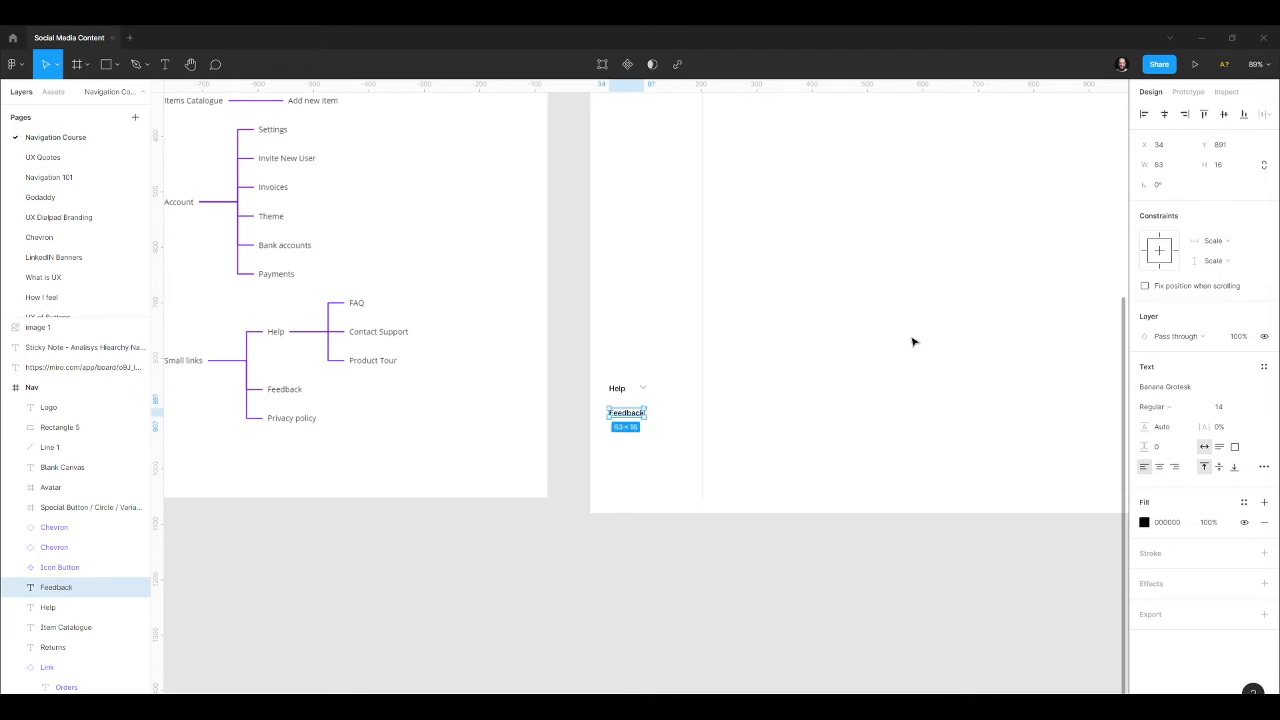
{"action": "left_click", "coordinate": [668, 470]}
Duplicate the Feedback text directly below itself and change the copy's text to "Privacy Policy".
{"action": "left_click_drag", "start_coordinate": [641, 415], "coordinate": [642, 438]}
{"action": "double_click", "coordinate": [641, 438]}
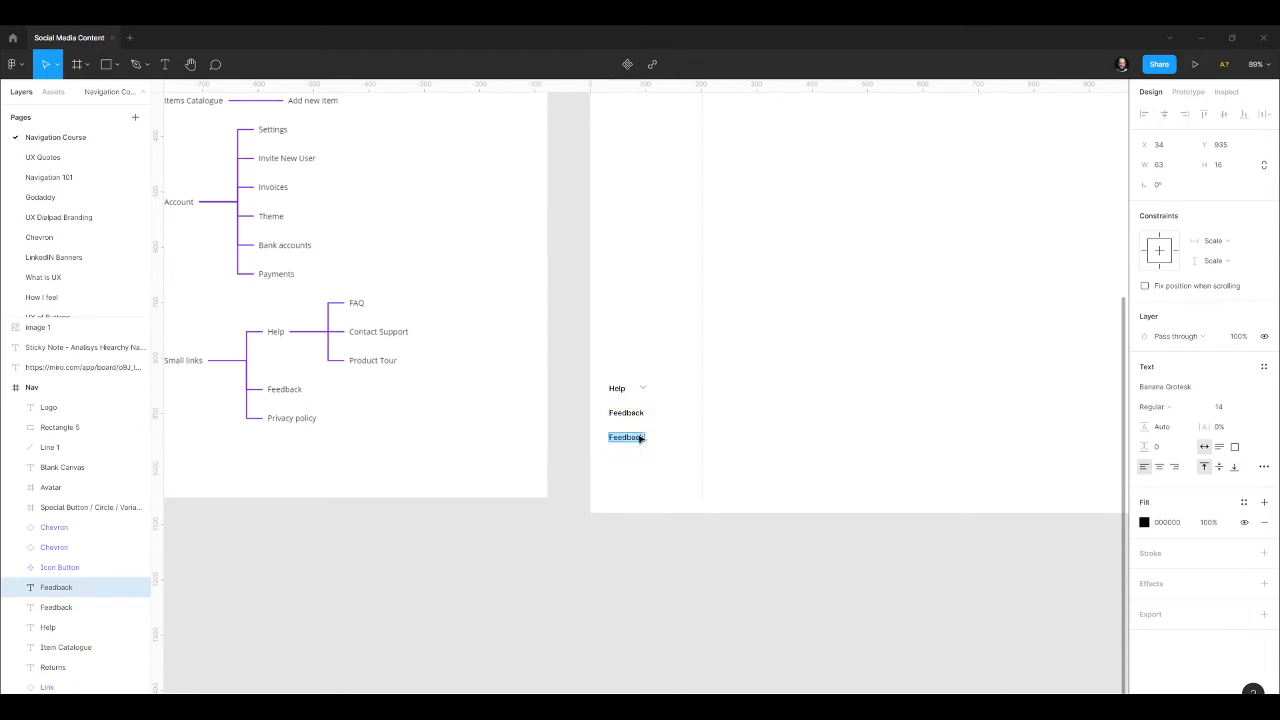
{"action": "type", "text": "P"}
{"action": "type", "text": "olicy"}
{"action": "key", "text": "Escape"}
{"action": "key", "text": "Escape"}
Move the Privacy Policy text out of the sidebar to the lower edge of the main content area.
{"action": "scroll", "coordinate": [536, 356], "scroll_direction": "down", "scroll_amount": 2}
{"action": "scroll", "coordinate": [536, 356], "scroll_direction": "up", "scroll_amount": 2}
{"action": "left_click", "coordinate": [593, 436]}
{"action": "left_click_drag", "start_coordinate": [593, 436], "coordinate": [768, 494]}
{"action": "left_click", "coordinate": [642, 442]}
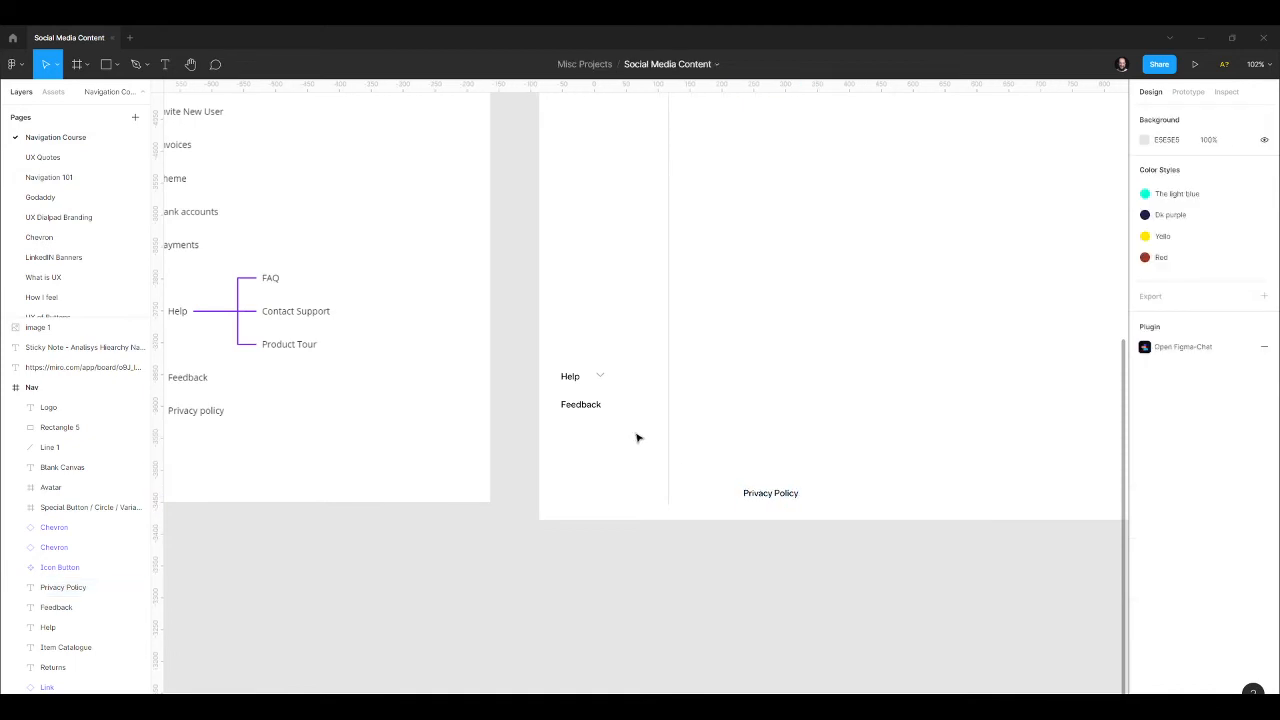
Move Help, its chevron and Feedback down to the bottom of the sidebar and extend the sidebar divider to the frame's lower edge.
{"action": "left_click_drag", "start_coordinate": [636, 431], "coordinate": [575, 469]}
{"action": "left_click", "coordinate": [668, 449]}
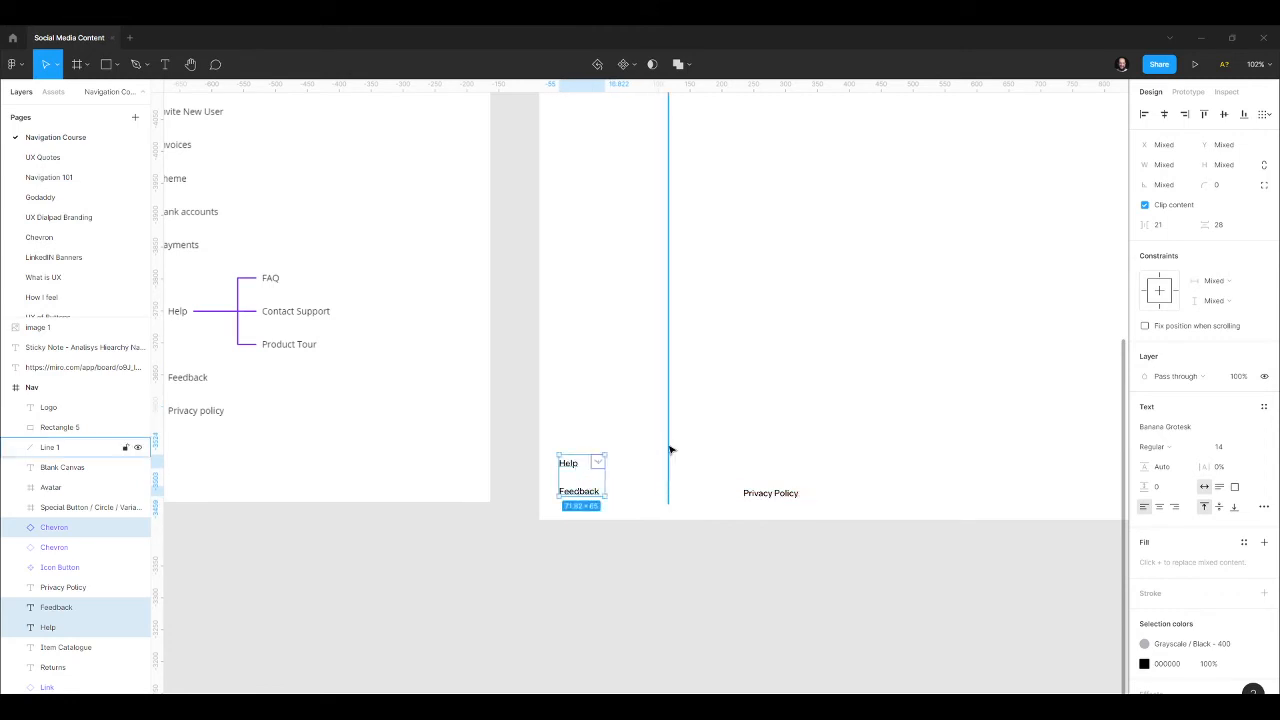
{"action": "left_click_drag", "start_coordinate": [670, 505], "coordinate": [668, 520]}
Add a "2021" text just left of the Privacy Policy link in the footer and underline the link.
{"action": "left_click_drag", "start_coordinate": [769, 494], "coordinate": [758, 500]}
{"action": "key", "text": "Return"}
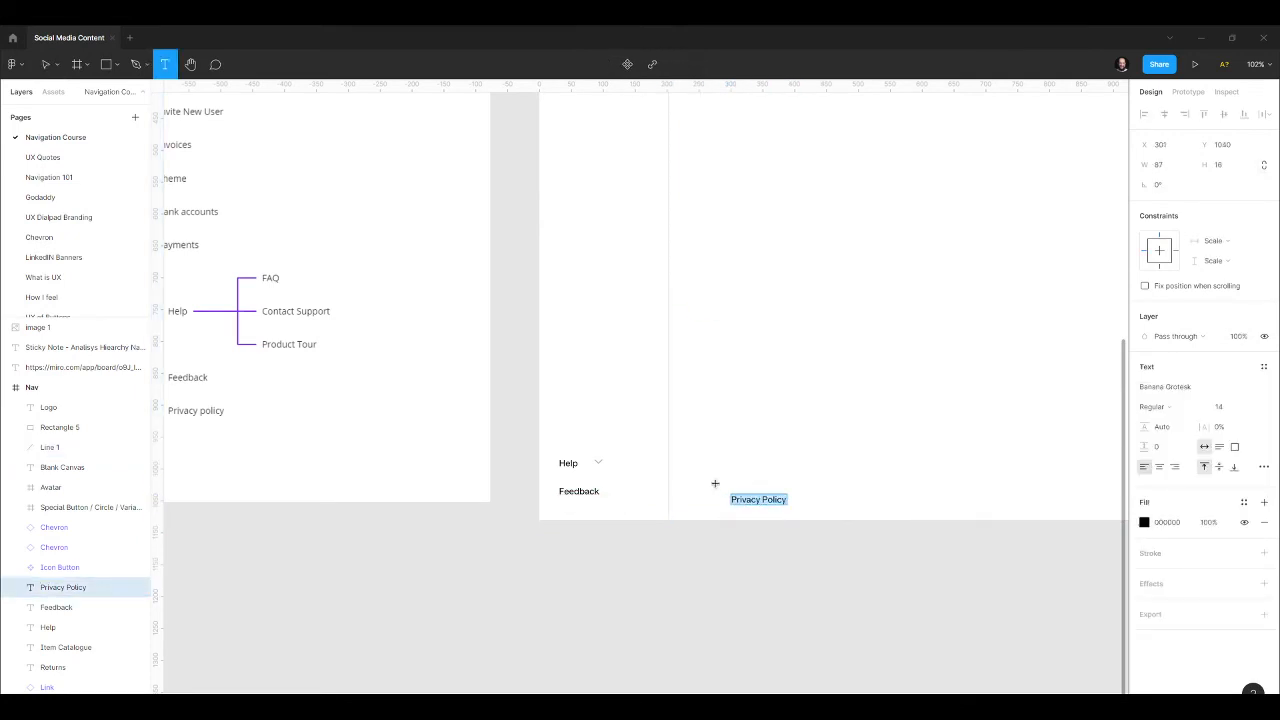
{"action": "left_click", "coordinate": [687, 499]}
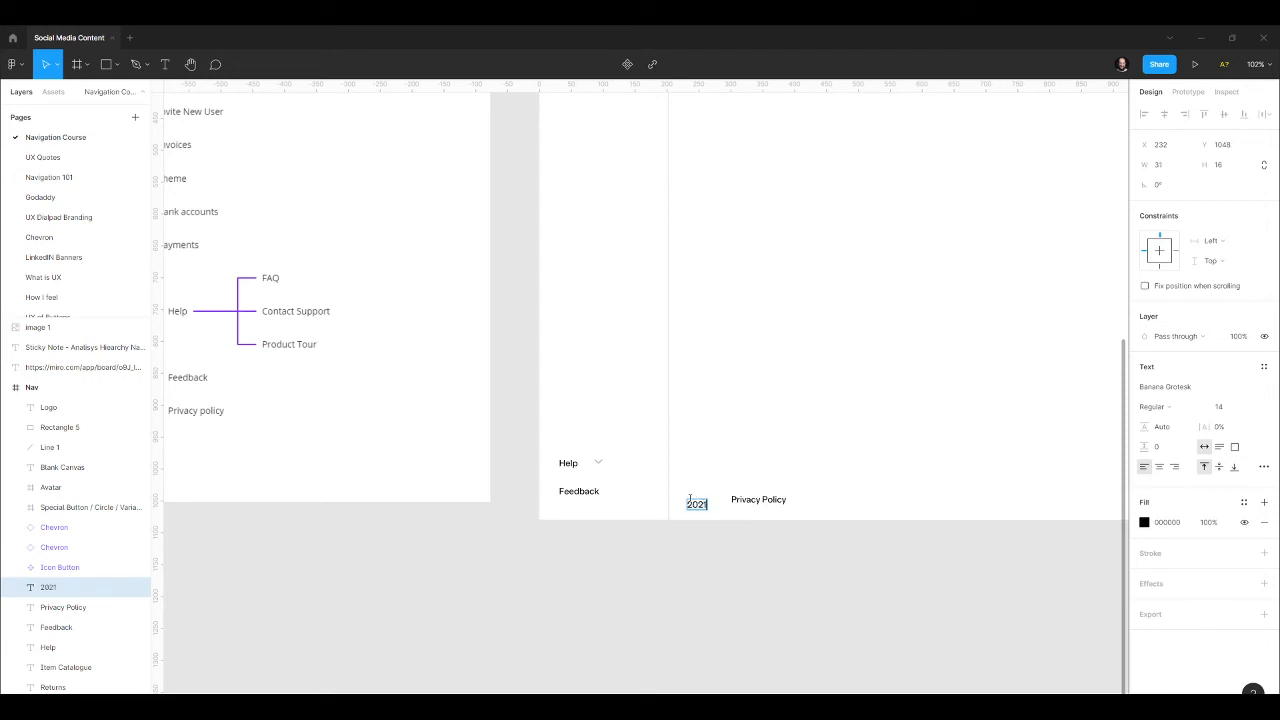
{"action": "key", "text": "Escape"}
{"action": "left_click_drag", "start_coordinate": [698, 508], "coordinate": [699, 505]}
{"action": "left_click", "coordinate": [785, 503]}
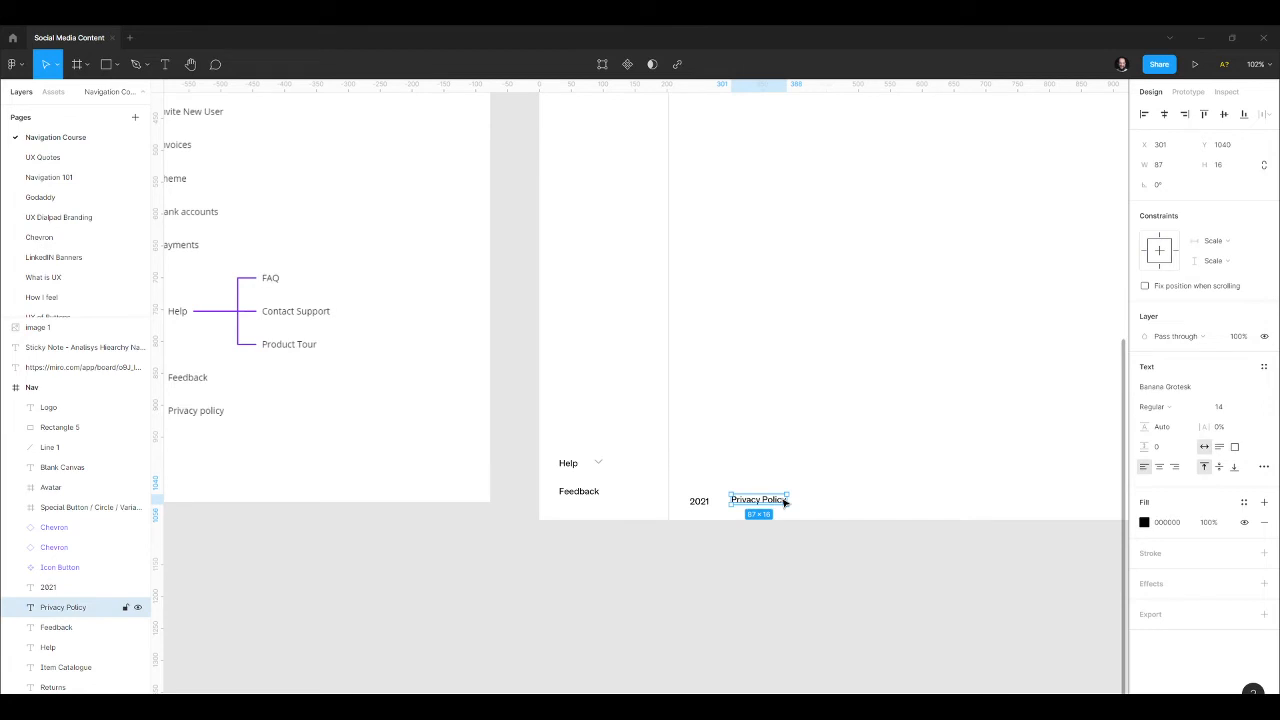
{"action": "left_click", "coordinate": [786, 486]}
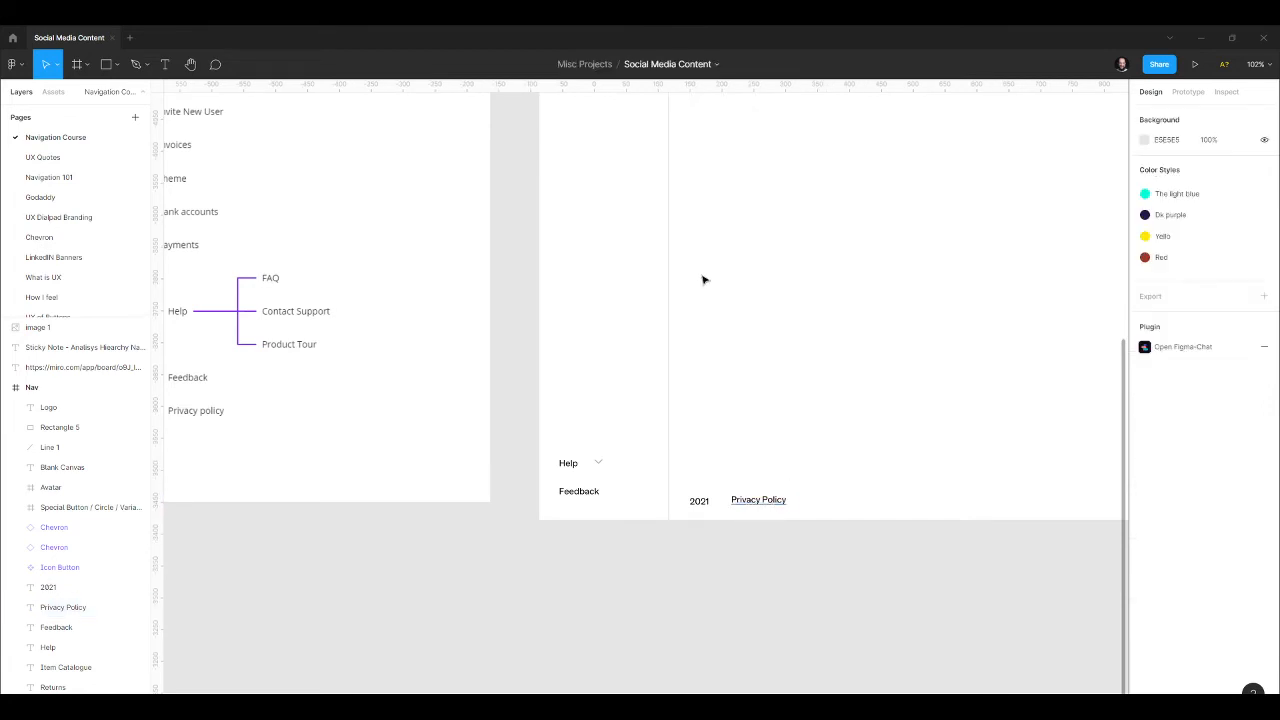
Space the Orders, Shipments, Returns and Item Catalogue links evenly down the sidebar.
{"action": "scroll", "coordinate": [719, 284], "scroll_direction": "down", "scroll_amount": 3}
{"action": "left_click_drag", "start_coordinate": [760, 225], "coordinate": [632, 399]}
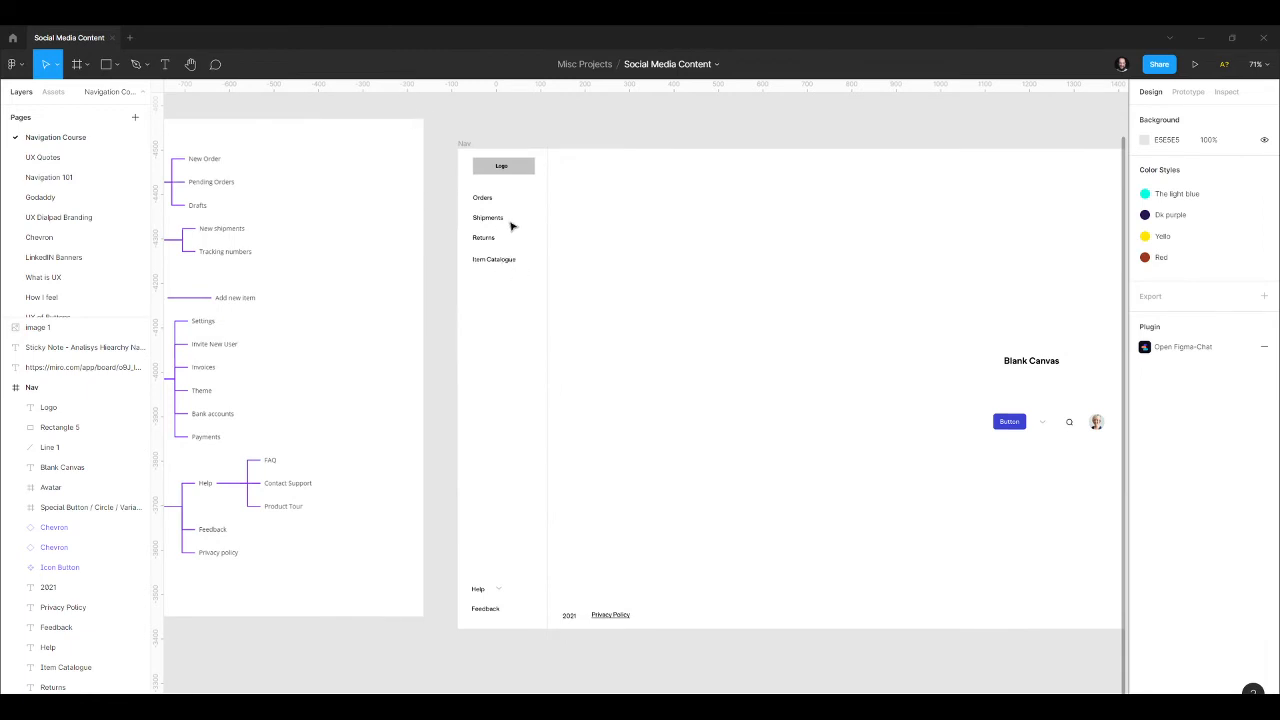
{"action": "scroll", "coordinate": [489, 173], "scroll_direction": "up", "scroll_amount": 2}
{"action": "left_click_drag", "start_coordinate": [536, 327], "coordinate": [434, 182]}
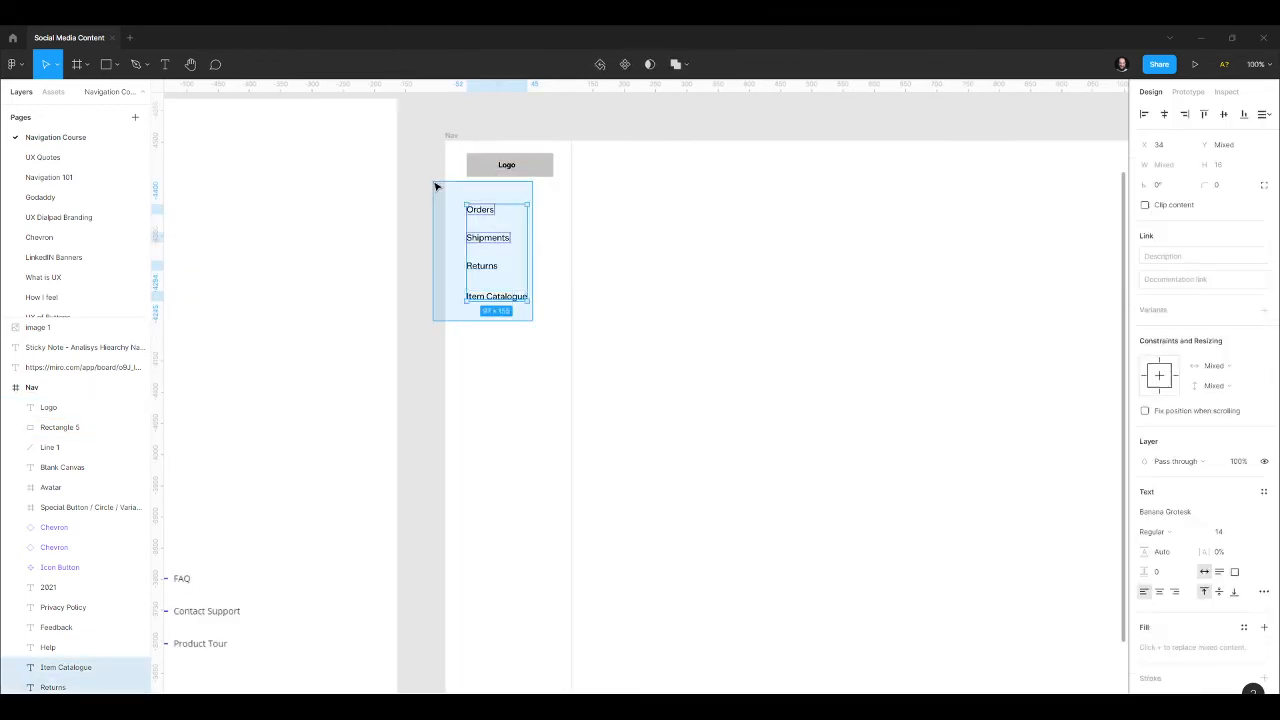
{"action": "left_click", "coordinate": [520, 294]}
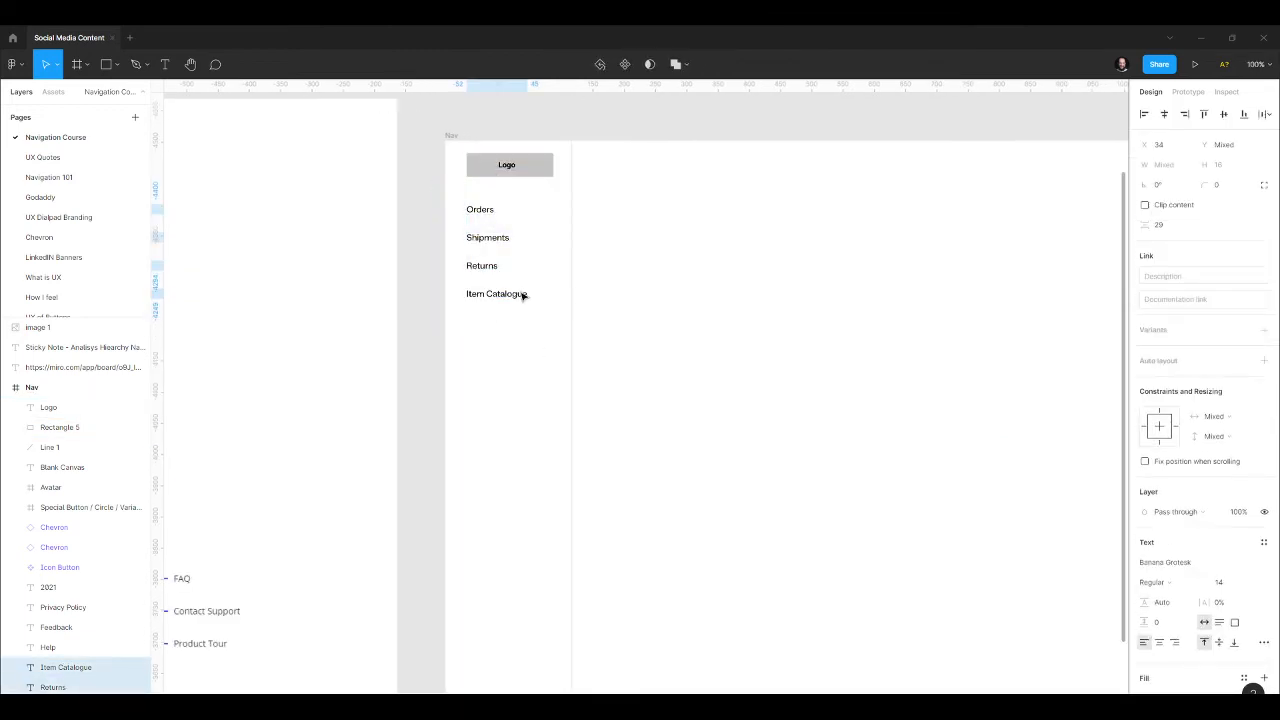
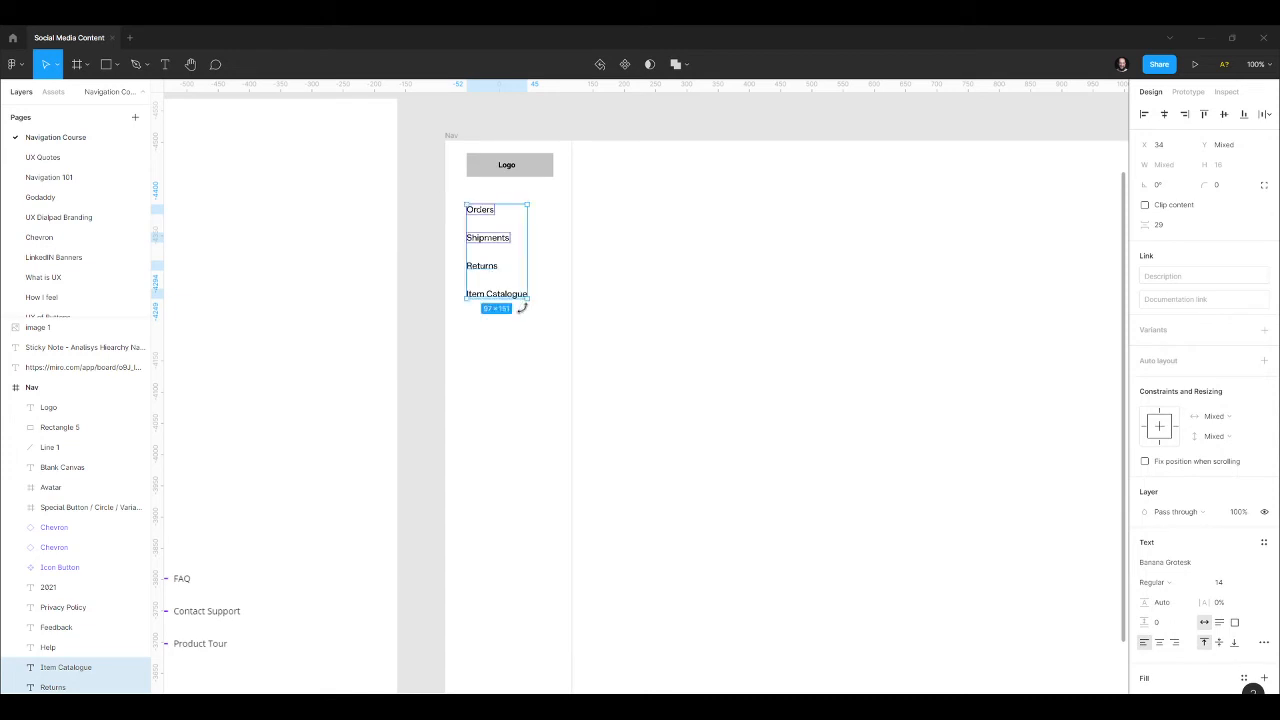
{"action": "left_click", "coordinate": [719, 258]}
Compare the mind map's branches with the links placed so far in the Nav frame.
{"action": "scroll", "coordinate": [712, 244], "scroll_direction": "down", "scroll_amount": 2}
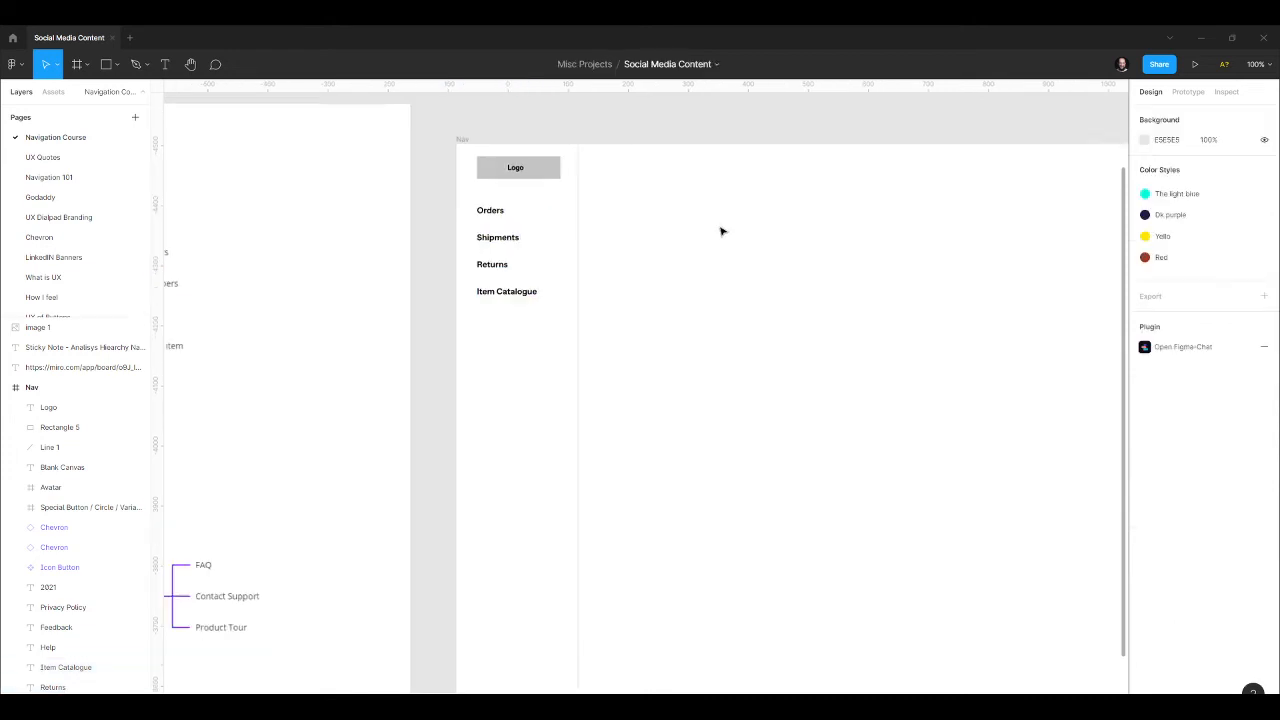
{"action": "scroll", "coordinate": [712, 244], "scroll_direction": "down", "scroll_amount": 4}
{"action": "left_click_drag", "start_coordinate": [717, 280], "coordinate": [600, 297]}
{"action": "scroll", "coordinate": [860, 285], "scroll_direction": "down", "scroll_amount": 3}
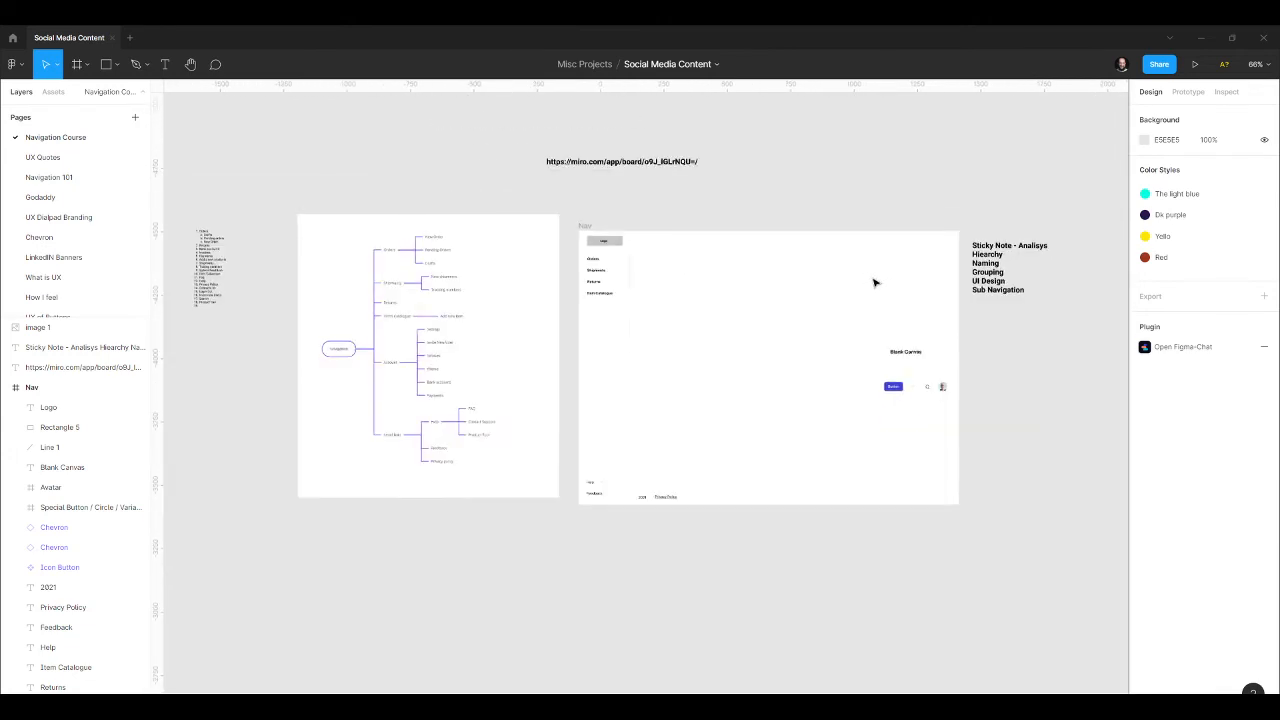
{"action": "scroll", "coordinate": [259, 308], "scroll_direction": "up", "scroll_amount": 2}
{"action": "scroll", "coordinate": [554, 283], "scroll_direction": "up", "scroll_amount": 3}
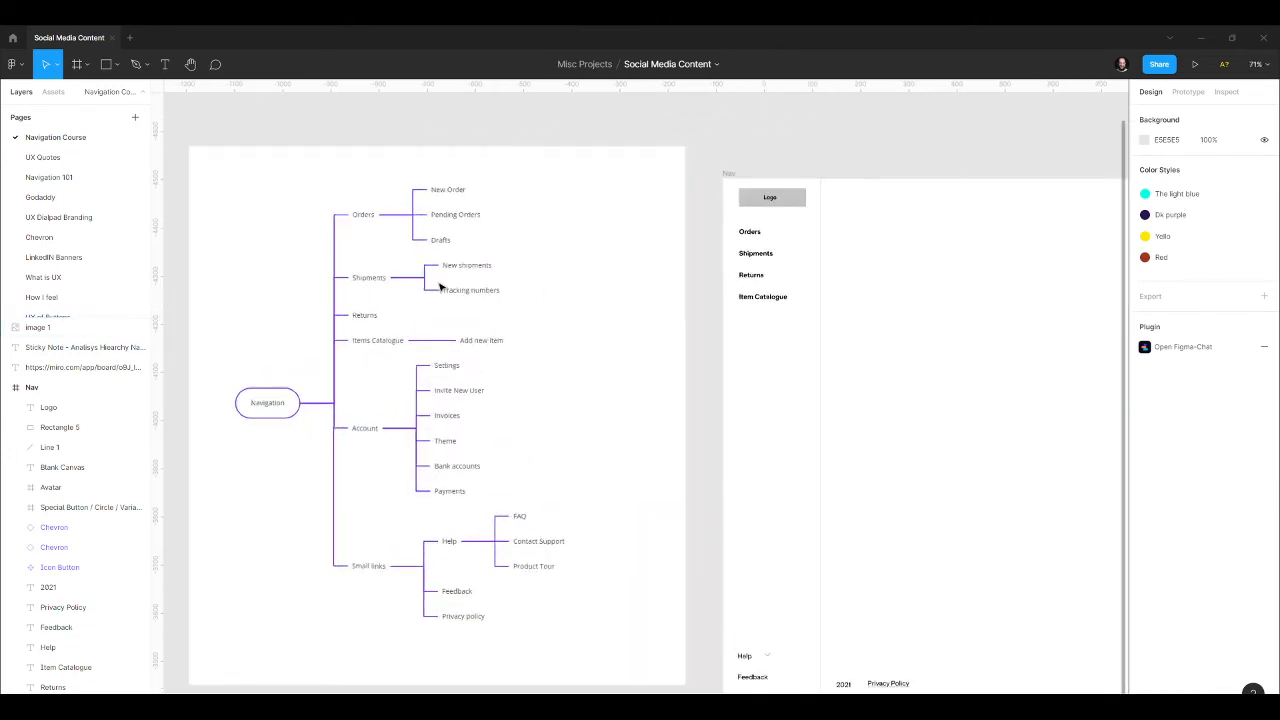
{"action": "scroll", "coordinate": [400, 190], "scroll_direction": "up", "scroll_amount": 1}
{"action": "scroll", "coordinate": [329, 177], "scroll_direction": "down", "scroll_amount": 2}
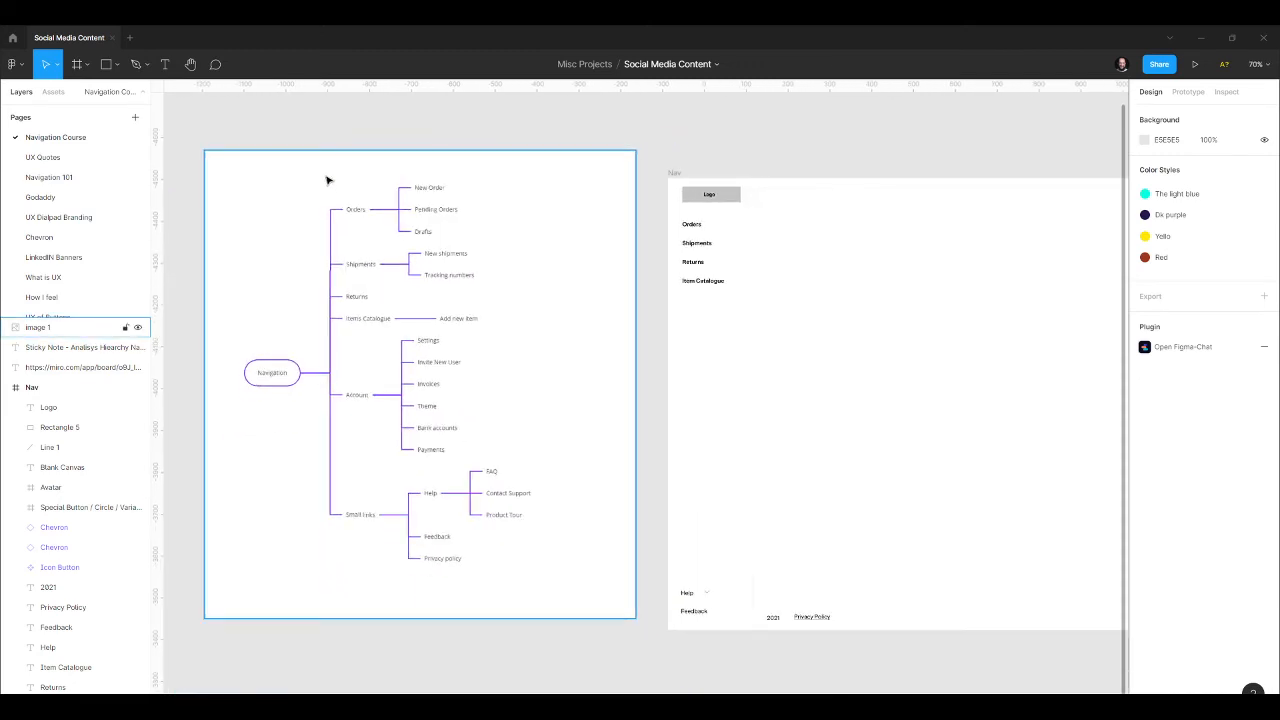
{"action": "scroll", "coordinate": [345, 174], "scroll_direction": "up", "scroll_amount": 1}
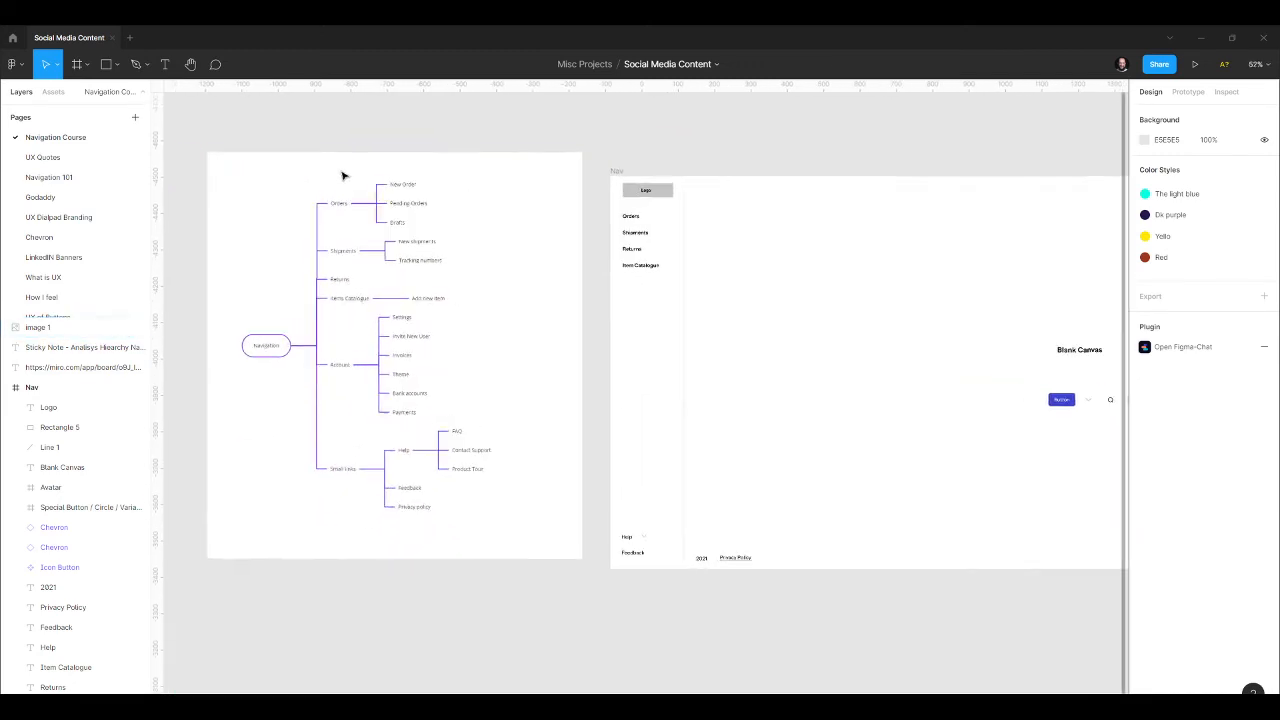
{"action": "scroll", "coordinate": [387, 205], "scroll_direction": "up", "scroll_amount": 2}
{"action": "scroll", "coordinate": [332, 195], "scroll_direction": "down", "scroll_amount": 2}
Draw a 24 px vertical line on the sidebar divider beside Orders and set its stroke width to 3.
{"action": "scroll", "coordinate": [927, 312], "scroll_direction": "up", "scroll_amount": 5}
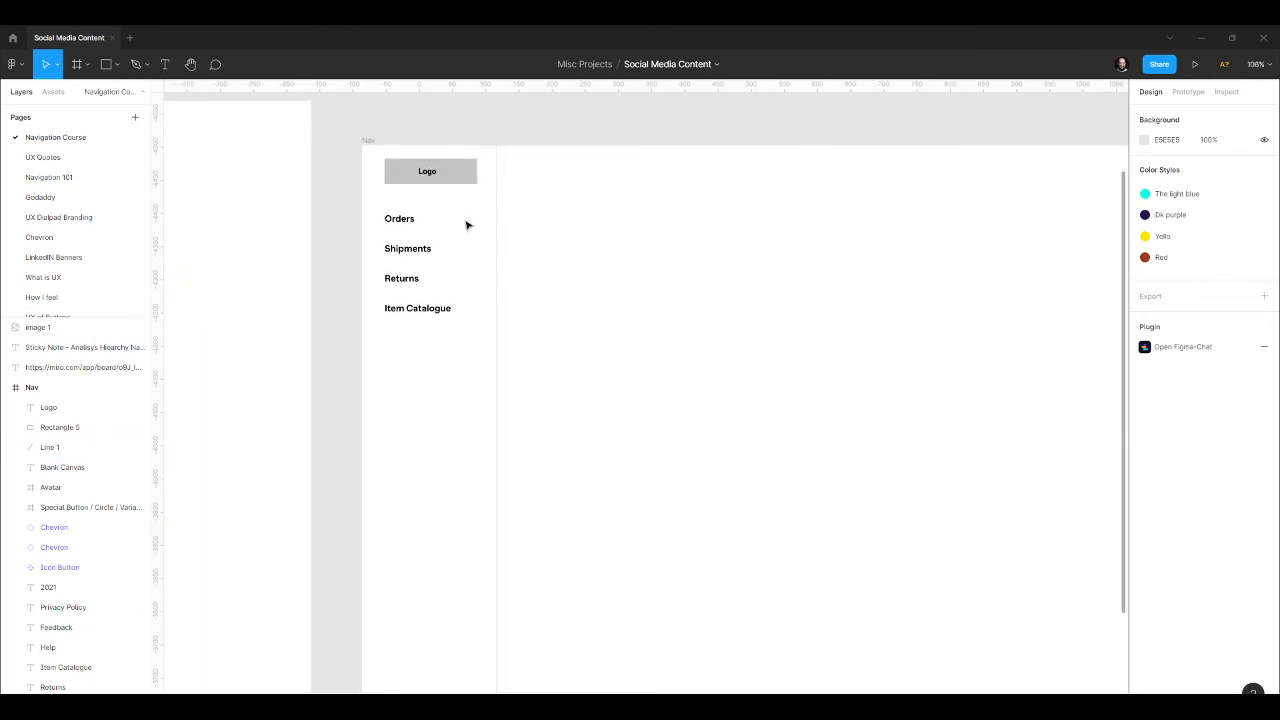
{"action": "key", "text": "l"}
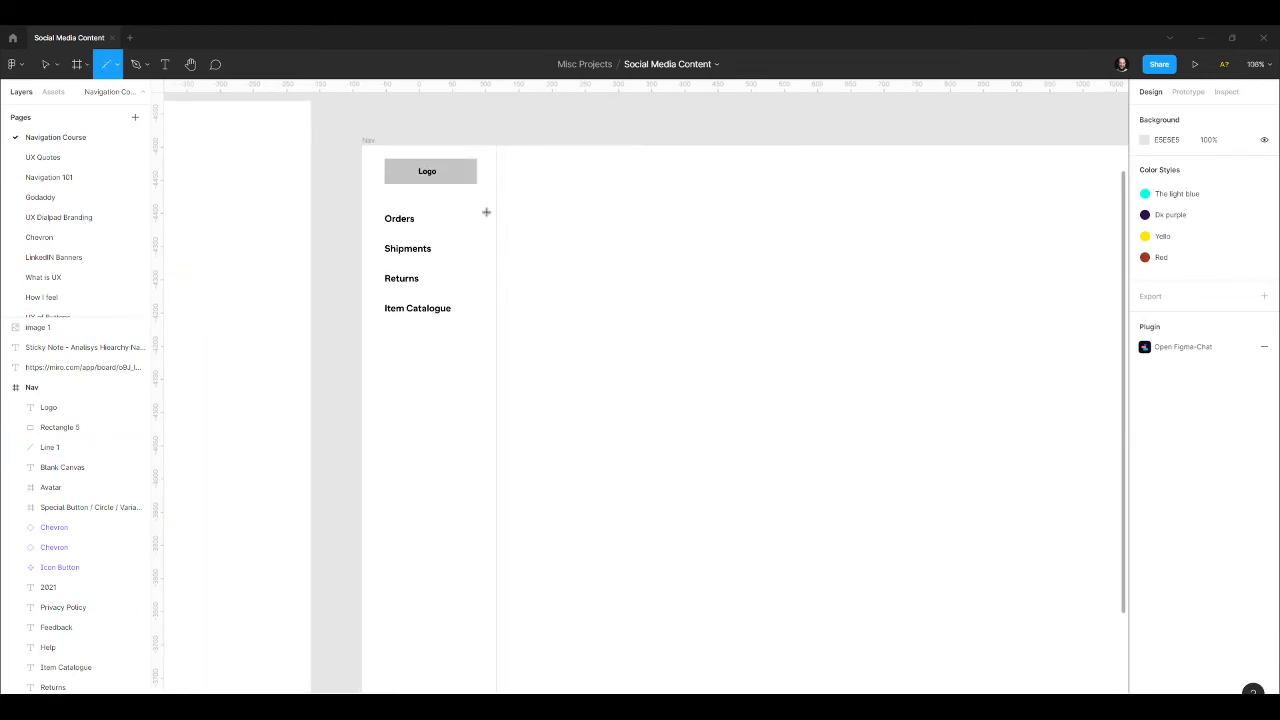
{"action": "left_click_drag", "start_coordinate": [494, 212], "coordinate": [496, 228]}
{"action": "left_click", "coordinate": [1160, 438]}
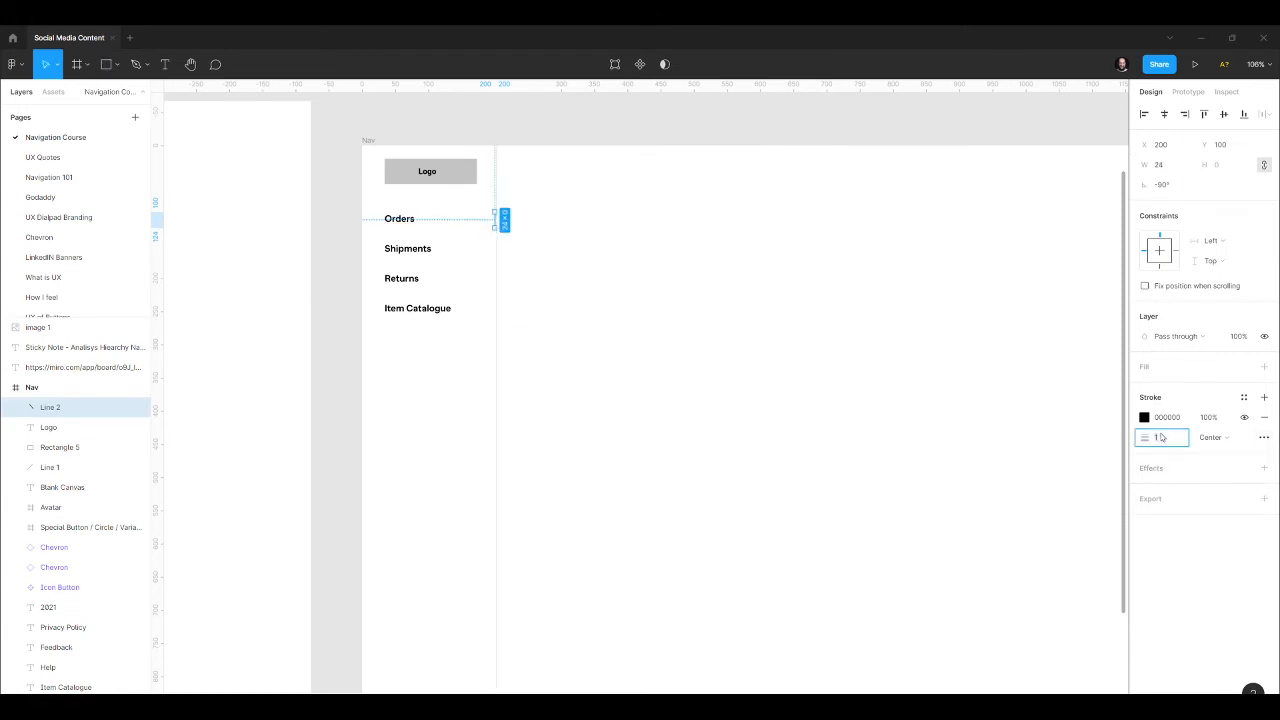
{"action": "type", "text": "3"}
{"action": "key", "text": "Return"}
Change the stroke colour of the short marker line beside Orders to purple.
{"action": "left_click", "coordinate": [1145, 417]}
{"action": "left_click", "coordinate": [1090, 573]}
{"action": "left_click", "coordinate": [1104, 428]}
{"action": "left_click", "coordinate": [796, 330]}
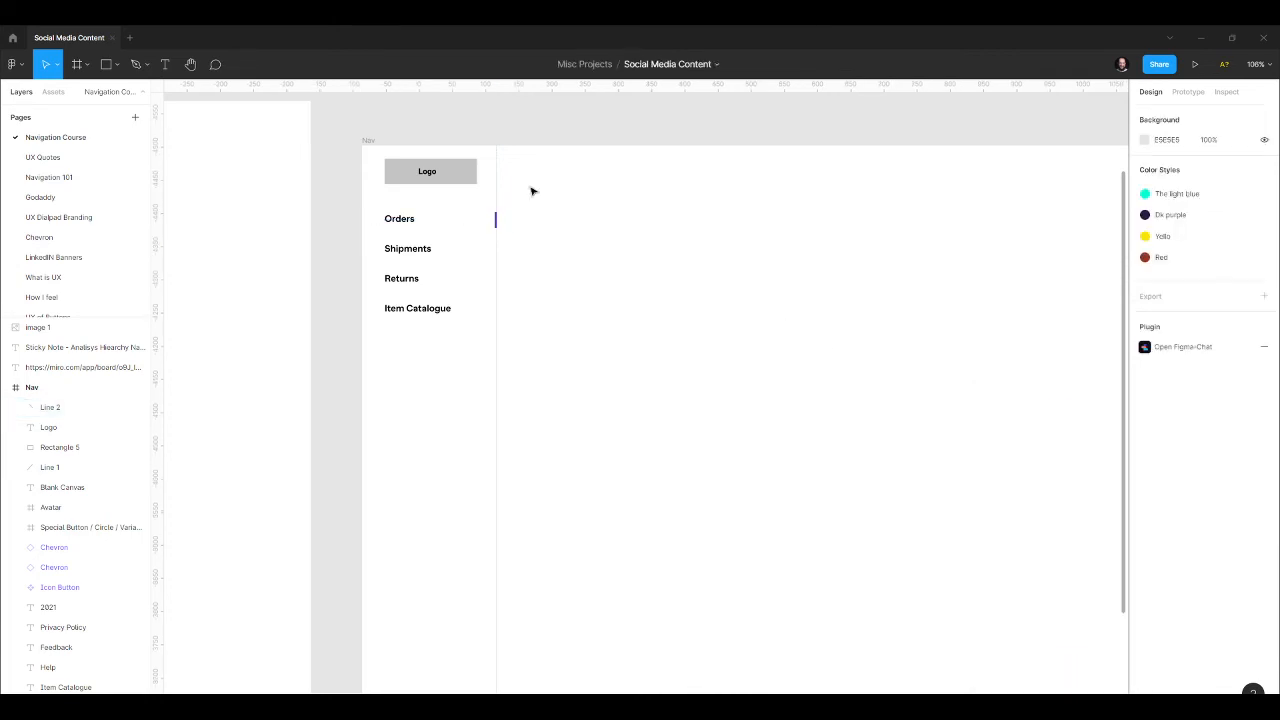
Add an "Orders" heading text at the top of the content area, just right of the sidebar divider.
{"action": "scroll", "coordinate": [446, 137], "scroll_direction": "up", "scroll_amount": 5}
{"action": "scroll", "coordinate": [584, 292], "scroll_direction": "down", "scroll_amount": 3}
{"action": "scroll", "coordinate": [606, 272], "scroll_direction": "up", "scroll_amount": 1}
{"action": "left_click_drag", "start_coordinate": [686, 262], "coordinate": [588, 253]}
{"action": "key", "text": "t"}
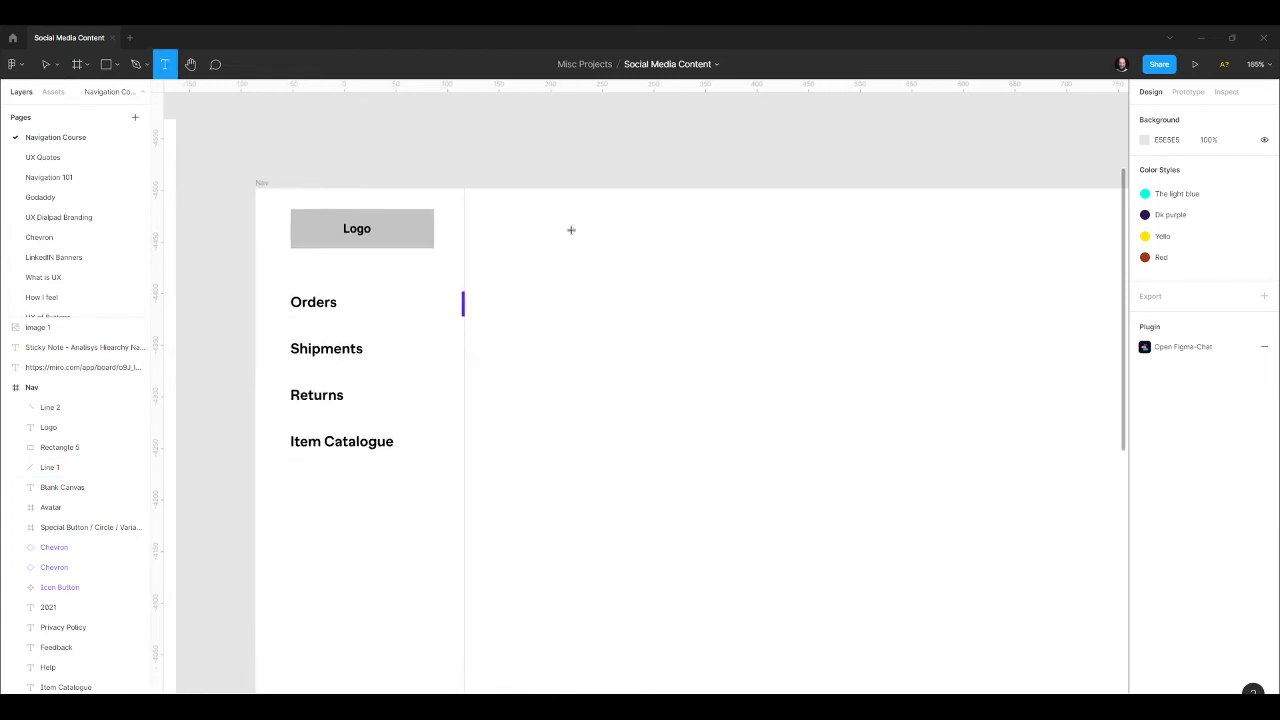
{"action": "left_click", "coordinate": [496, 214]}
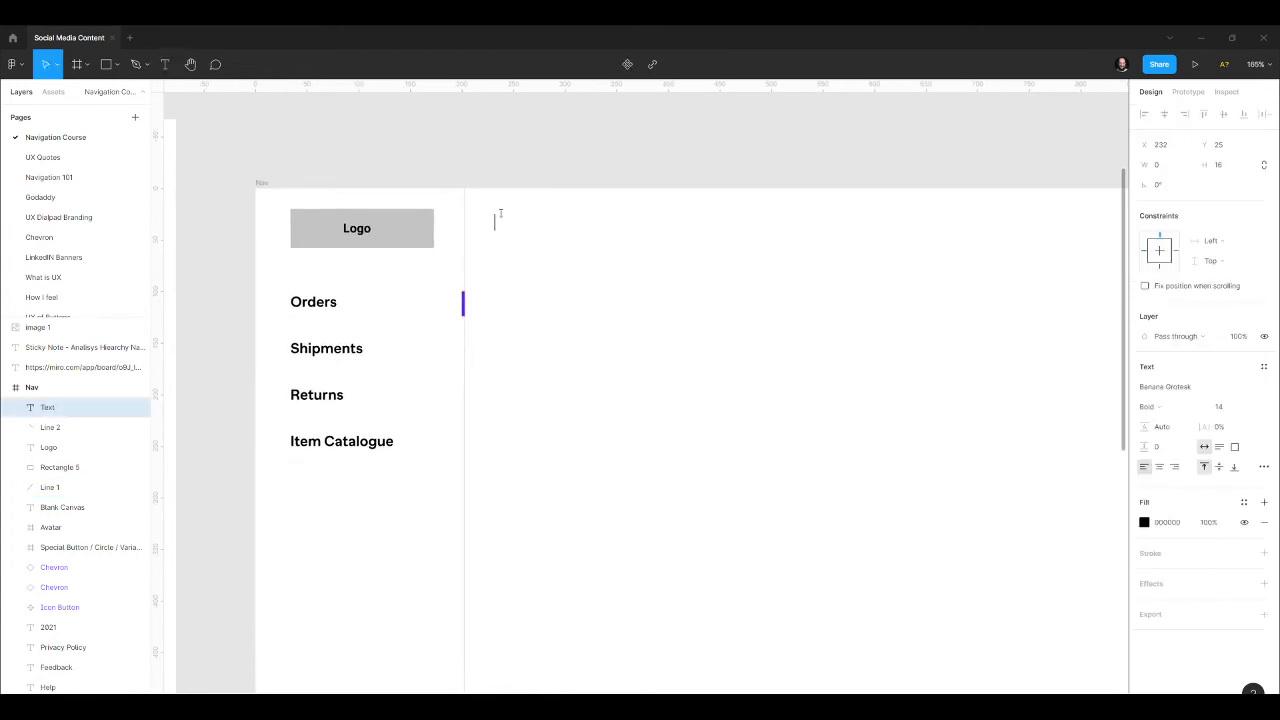
{"action": "type", "text": "Orders"}
{"action": "key", "text": "Escape"}
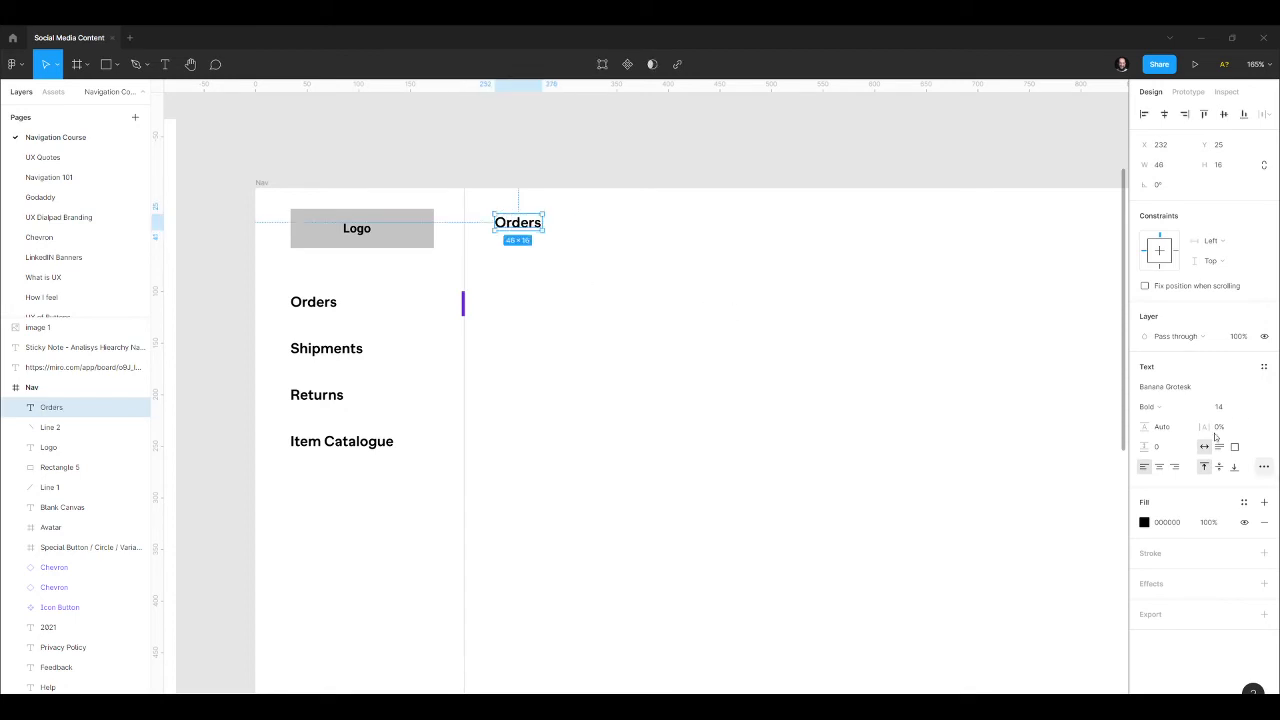
Set the Orders heading's font size to 20 with a lighter weight and nudge it into position.
{"action": "left_click", "coordinate": [1176, 409]}
{"action": "left_click", "coordinate": [1168, 376]}
{"action": "left_click", "coordinate": [1222, 408]}
{"action": "type", "text": "20"}
{"action": "key", "text": "Return"}
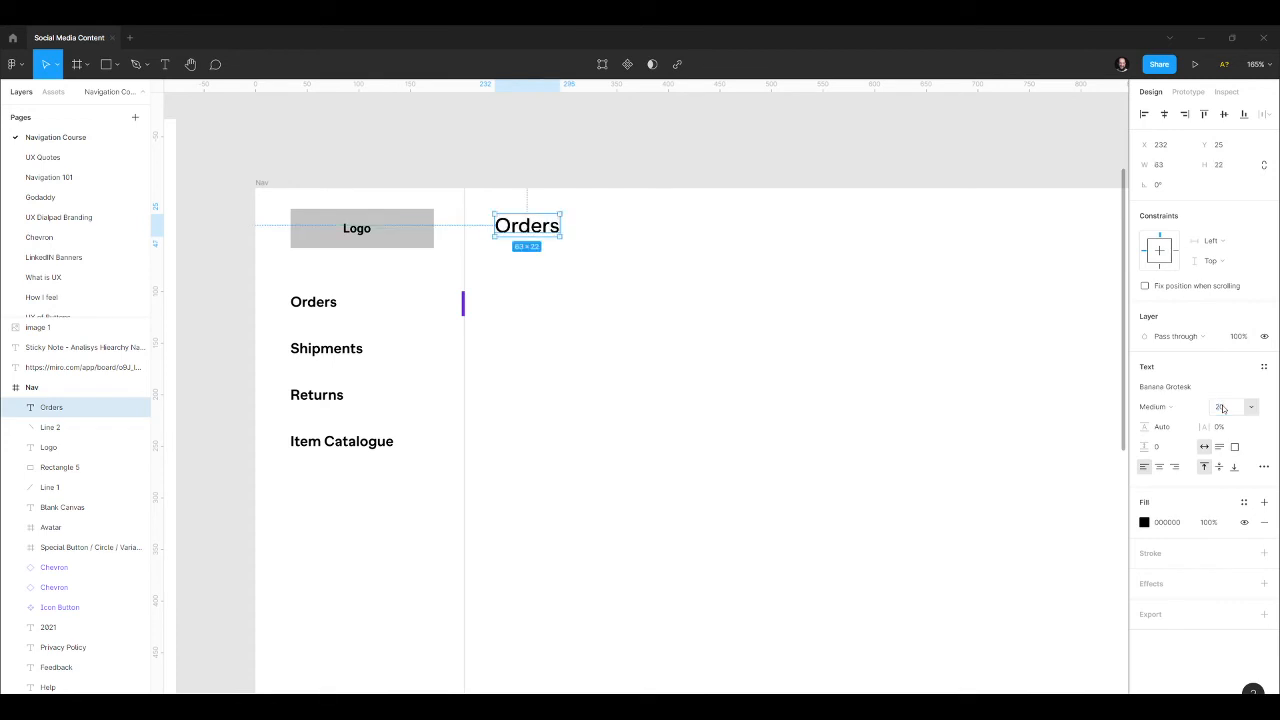
{"action": "left_click", "coordinate": [1177, 410]}
{"action": "left_click", "coordinate": [1165, 391]}
{"action": "left_click_drag", "start_coordinate": [533, 228], "coordinate": [527, 227]}
{"action": "left_click", "coordinate": [621, 298]}
Draw a horizontal line about 1300 px wide below the Orders heading, from the sidebar divider to the frame's right edge, at 10% opacity.
{"action": "scroll", "coordinate": [395, 245], "scroll_direction": "down", "scroll_amount": 3}
{"action": "key", "text": "space"}
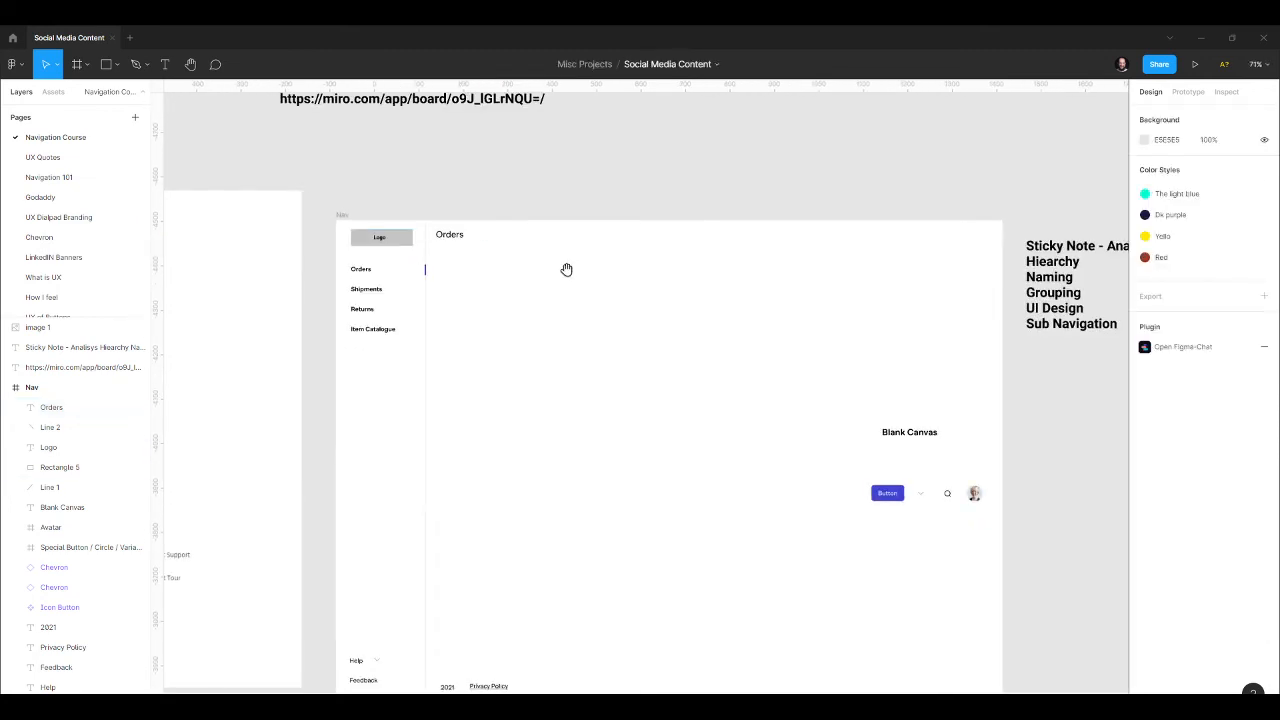
{"action": "left_click_drag", "start_coordinate": [568, 269], "coordinate": [570, 316]}
{"action": "key", "text": "l"}
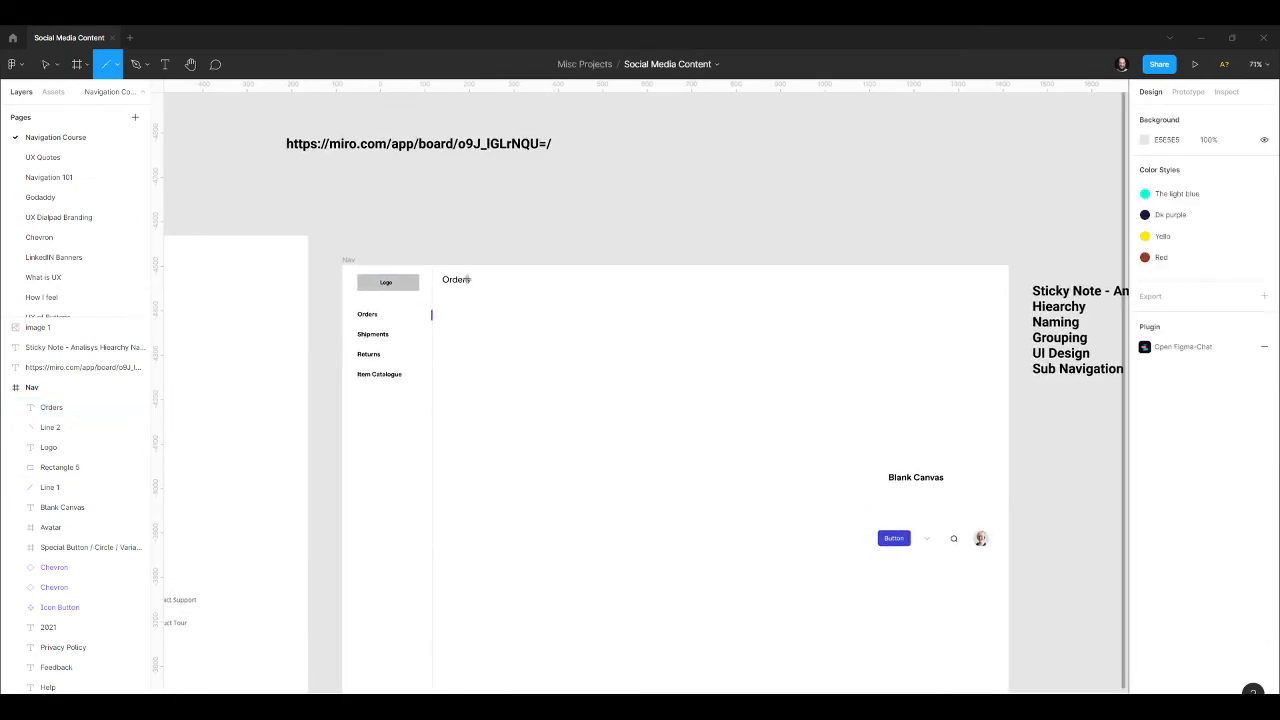
{"action": "left_click_drag", "start_coordinate": [432, 292], "coordinate": [996, 312]}
{"action": "left_click", "coordinate": [928, 314]}
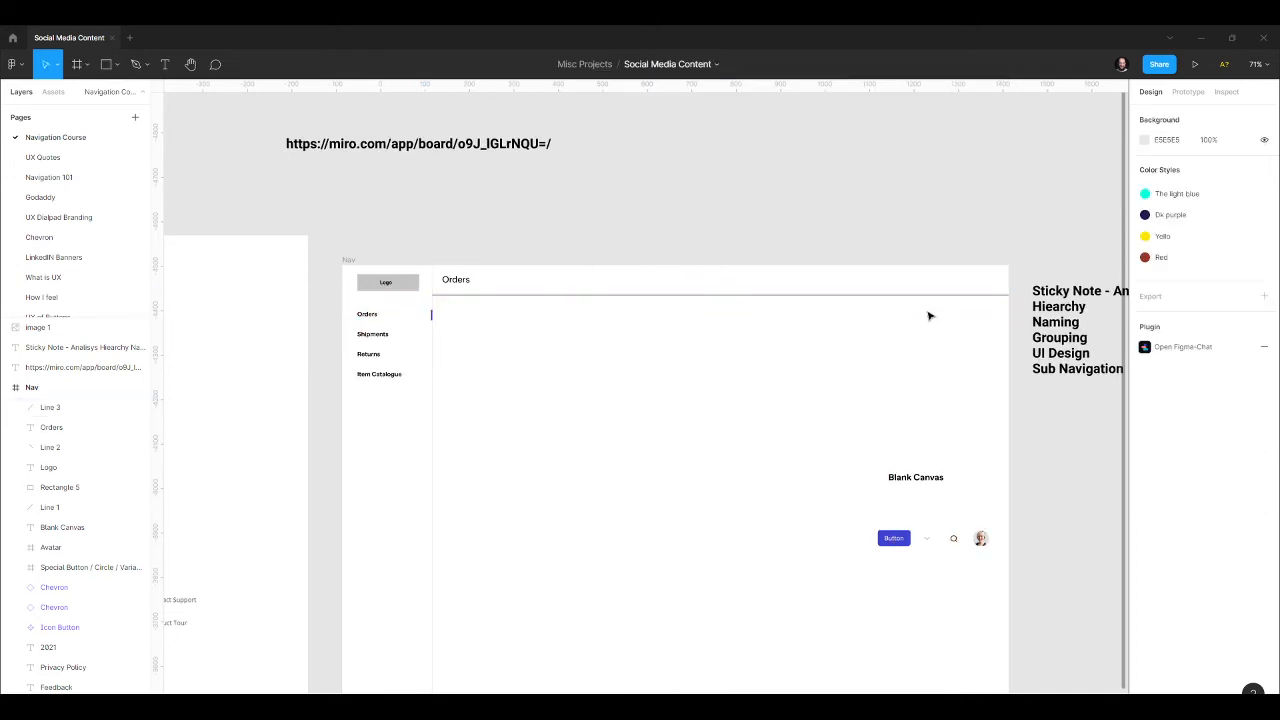
{"action": "left_click", "coordinate": [719, 296]}
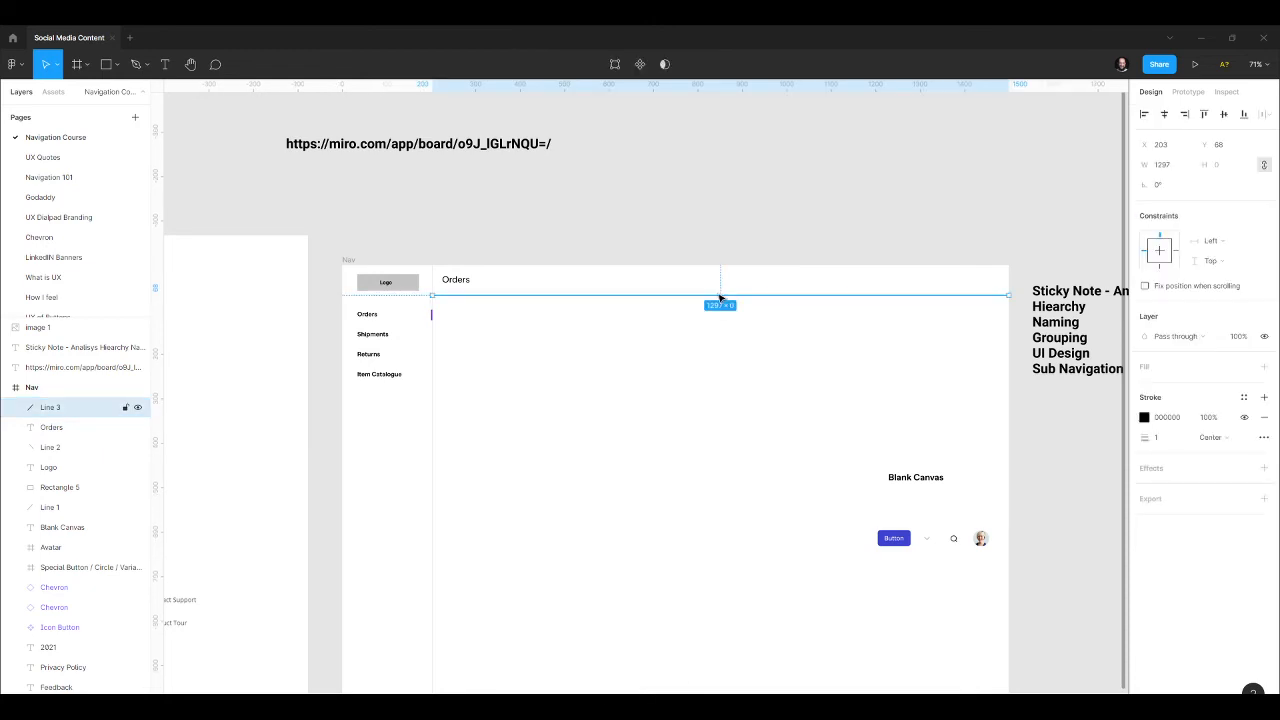
{"action": "key", "text": "1"}
{"action": "left_click", "coordinate": [716, 374]}
Move the avatar from the spare components up to the right end of the header area.
{"action": "scroll", "coordinate": [686, 329], "scroll_direction": "up", "scroll_amount": 1}
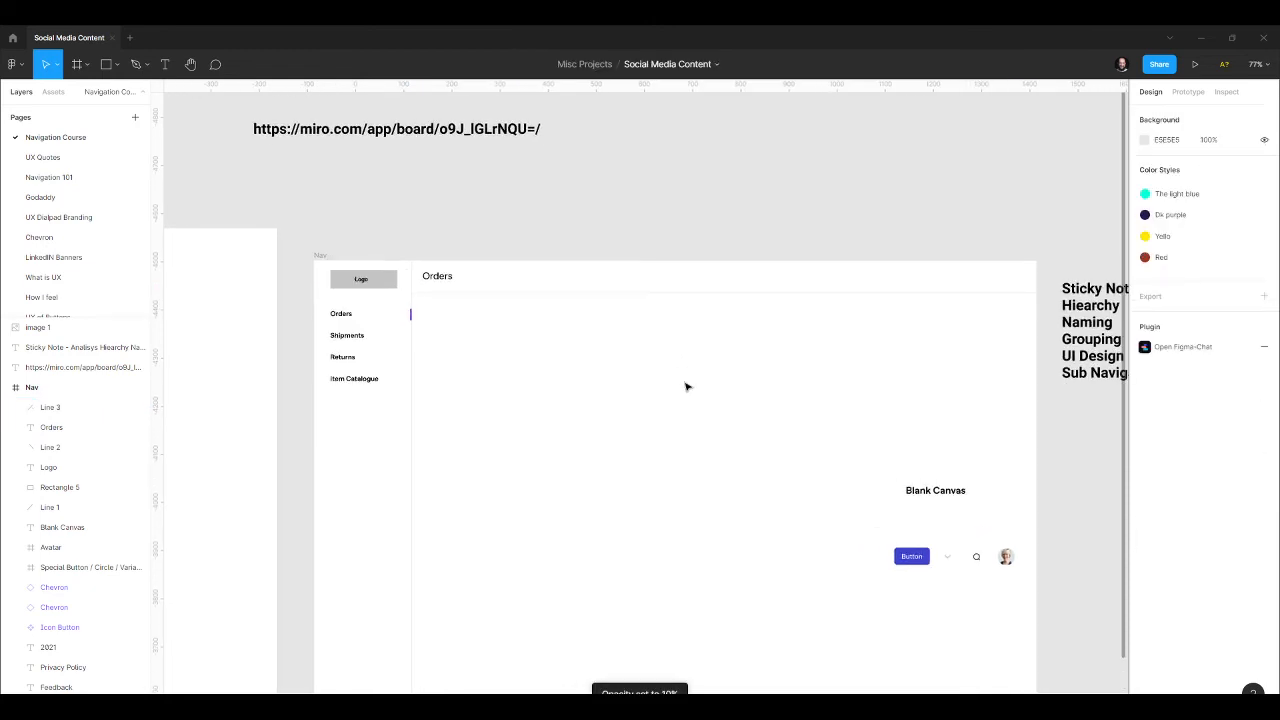
{"action": "scroll", "coordinate": [889, 349], "scroll_direction": "right", "scroll_amount": 3}
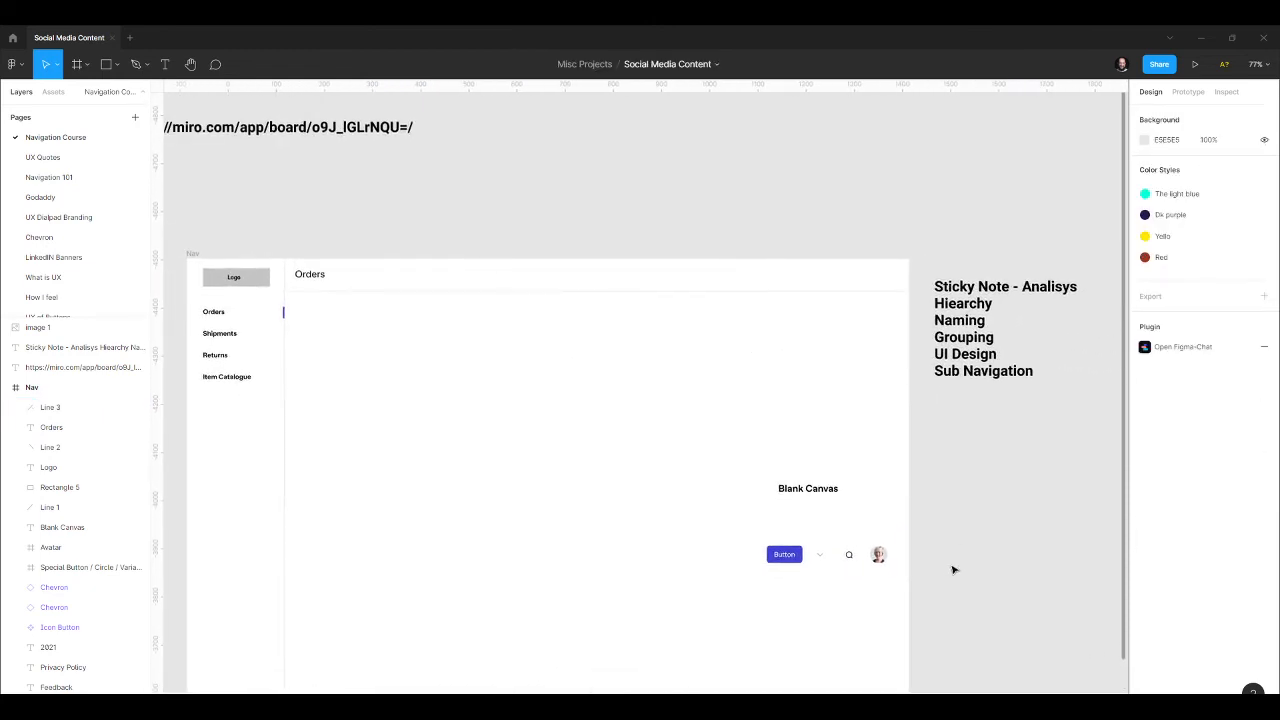
{"action": "scroll", "coordinate": [915, 548], "scroll_direction": "up", "scroll_amount": 5}
{"action": "left_click_drag", "start_coordinate": [745, 287], "coordinate": [696, 455]}
{"action": "scroll", "coordinate": [765, 487], "scroll_direction": "down", "scroll_amount": 2}
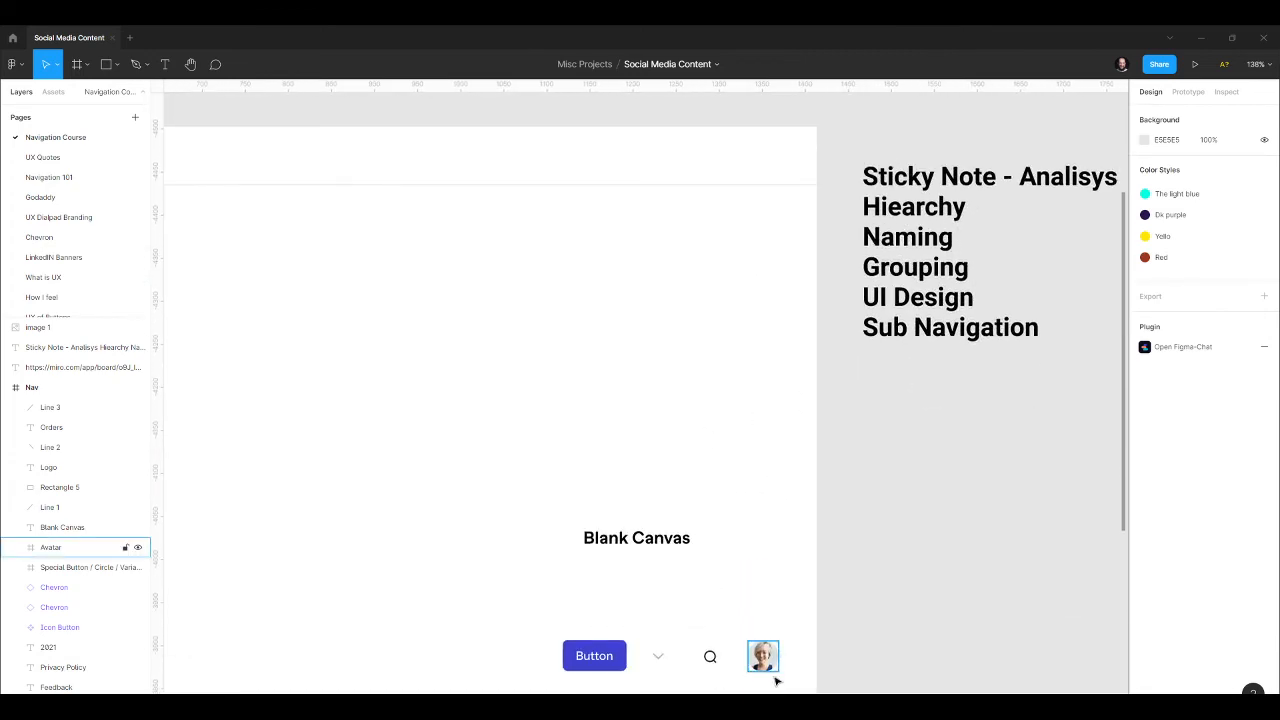
{"action": "left_click_drag", "start_coordinate": [765, 658], "coordinate": [777, 165]}
{"action": "left_click", "coordinate": [769, 363]}
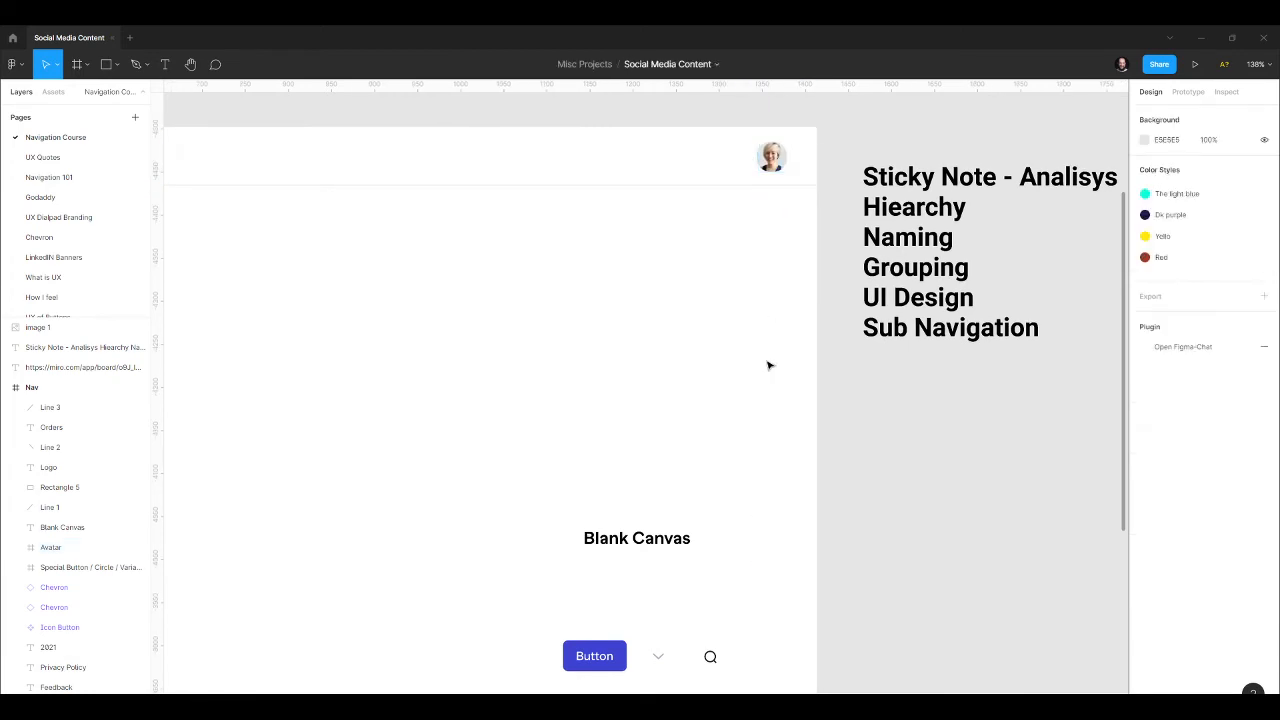
Place the spare chevron right of the header avatar and group the two, leaving a margin to the frame's right edge.
{"action": "left_click_drag", "start_coordinate": [657, 656], "coordinate": [802, 160]}
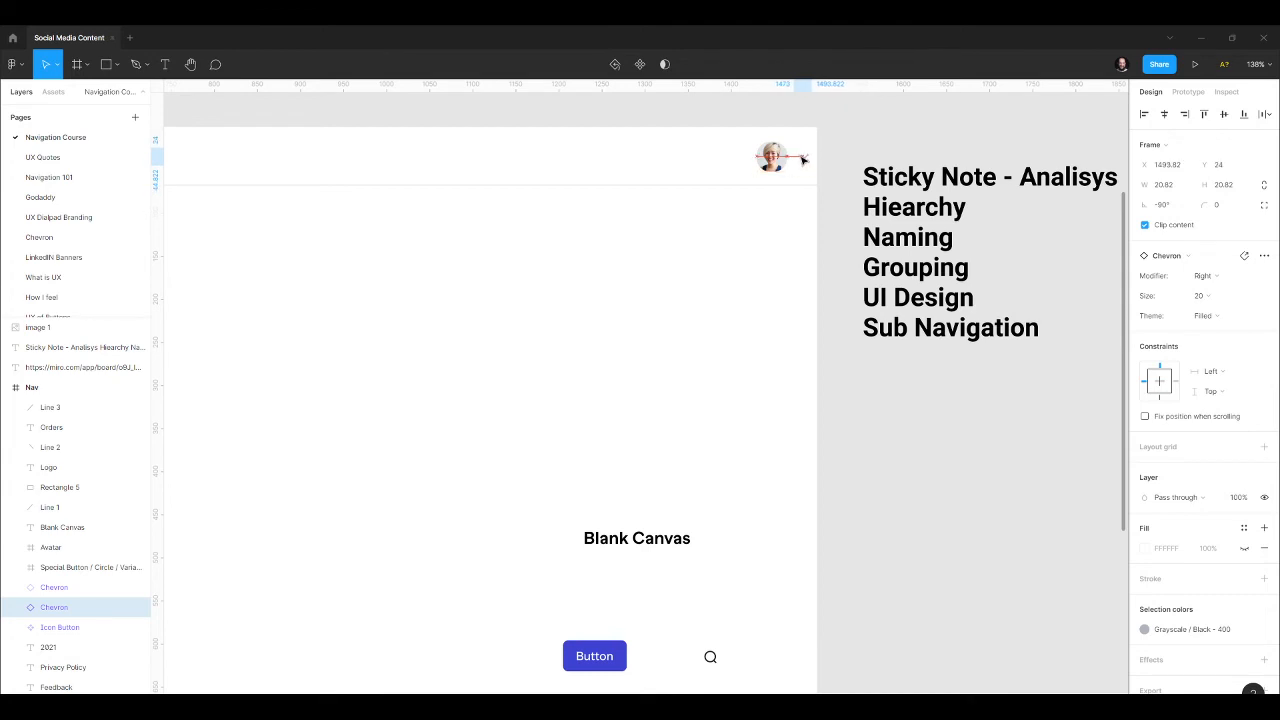
{"action": "left_click", "coordinate": [773, 157], "text": "shift"}
{"action": "key", "text": "ctrl+g"}
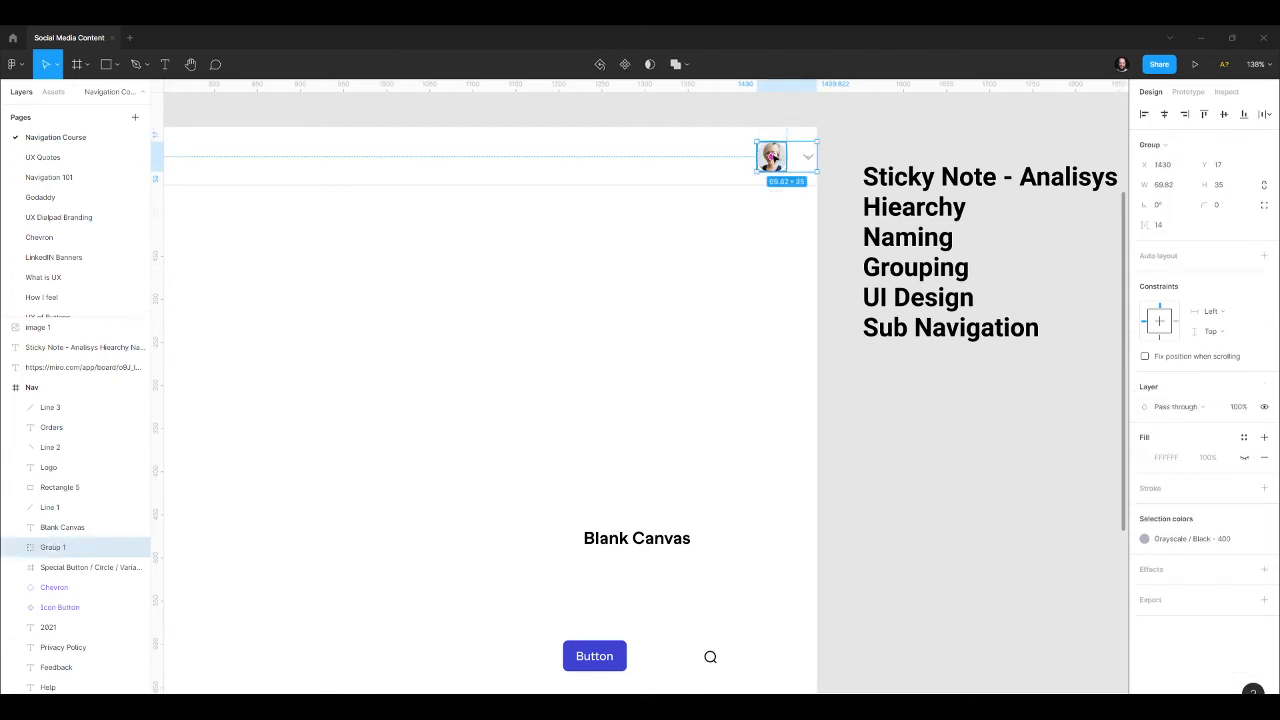
{"action": "left_click", "coordinate": [787, 282]}
{"action": "left_click_drag", "start_coordinate": [795, 160], "coordinate": [783, 159]}
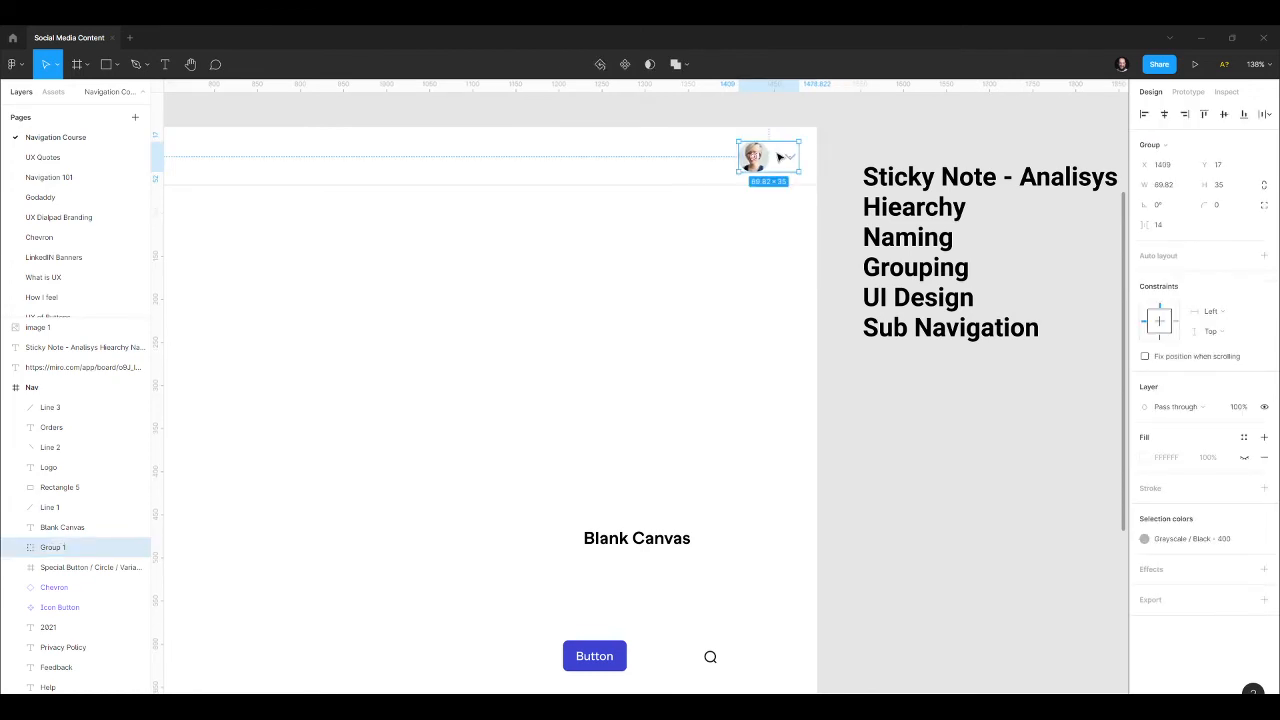
Draw a rectangle about 188 × 225 px directly below the header's account avatar, reaching the frame's right edge.
{"action": "left_click", "coordinate": [731, 264]}
{"action": "scroll", "coordinate": [731, 264], "scroll_direction": "down", "scroll_amount": 2}
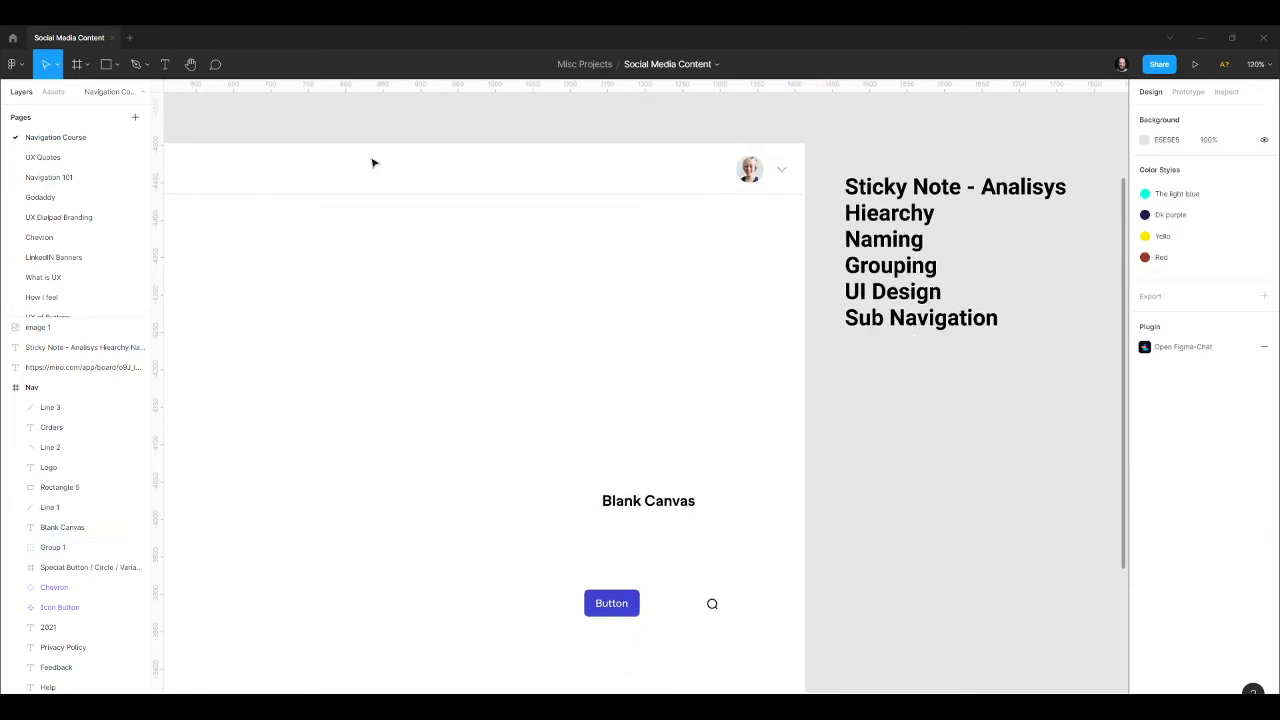
{"action": "left_click", "coordinate": [106, 64]}
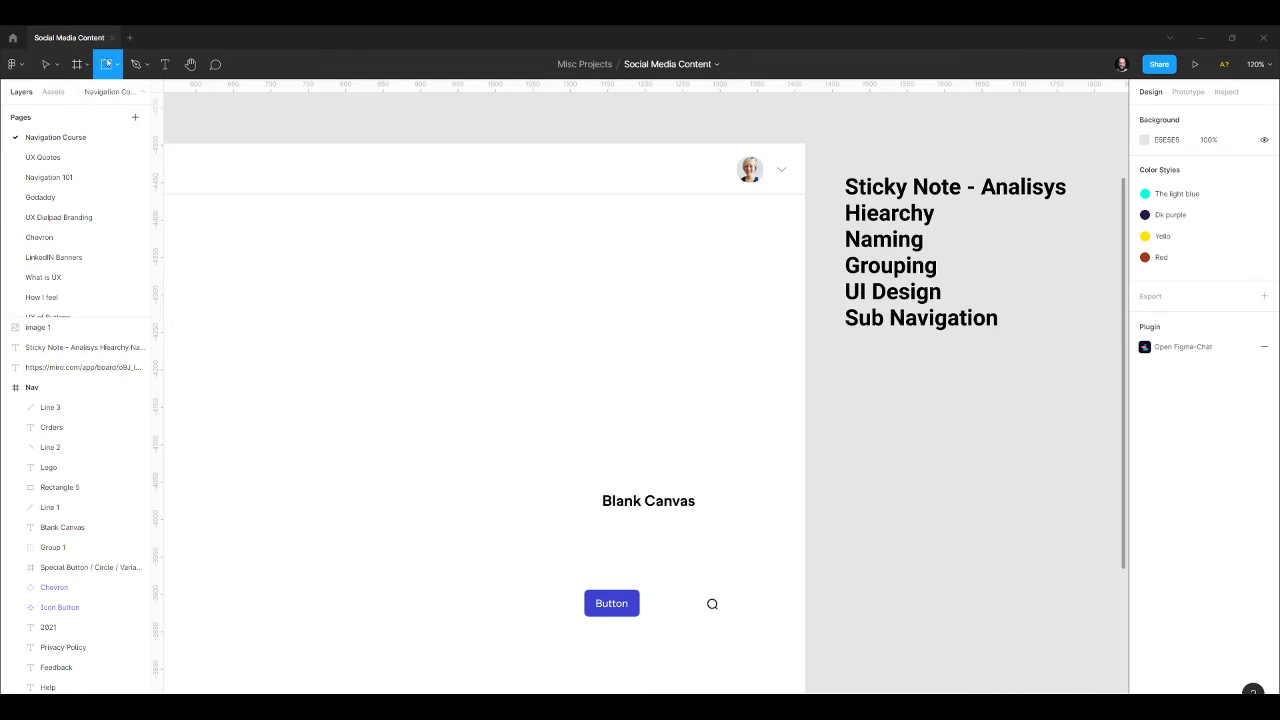
{"action": "mouse_move", "coordinate": [664, 195]}
{"action": "left_mouse_down"}
{"action": "mouse_move", "coordinate": [790, 298]}
{"action": "mouse_move", "coordinate": [806, 363]}
{"action": "left_mouse_up"}
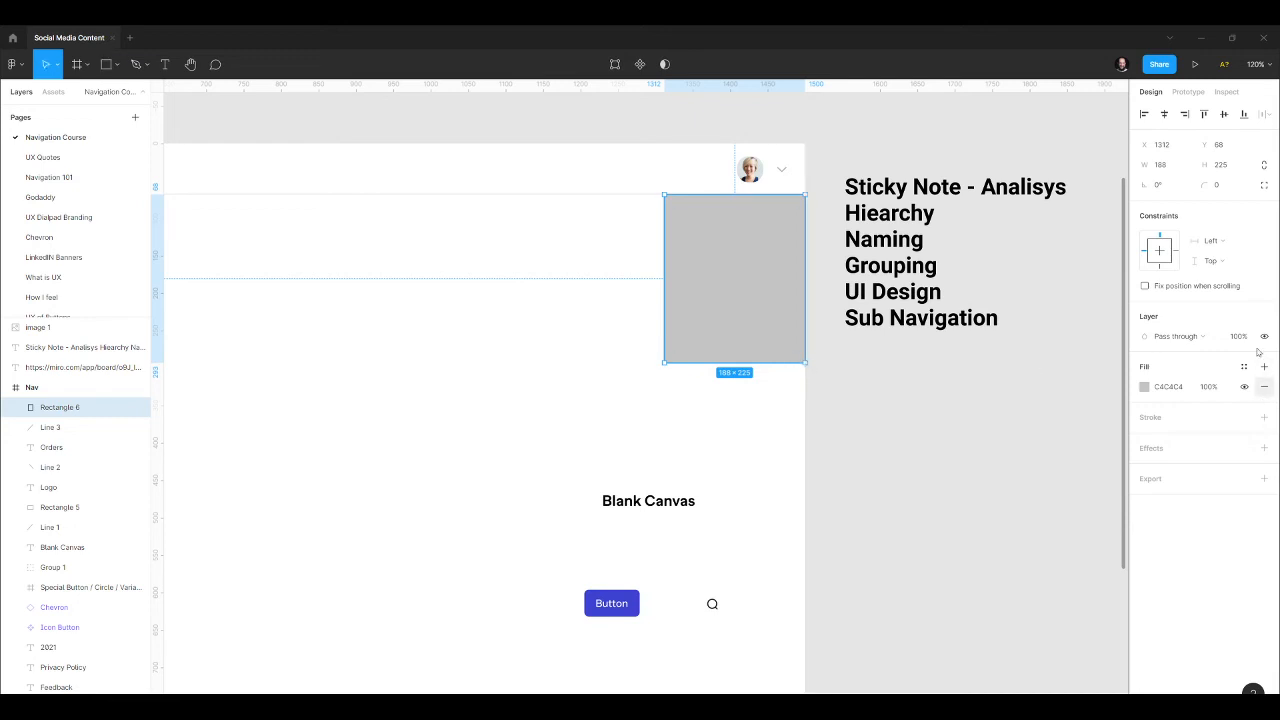
Add a drop shadow to the rectangle, remove its fill and give it a 1 px inside stroke in F2F2F2.
{"action": "left_click", "coordinate": [1264, 448]}
{"action": "left_click", "coordinate": [1264, 417]}
{"action": "left_click", "coordinate": [1264, 386]}
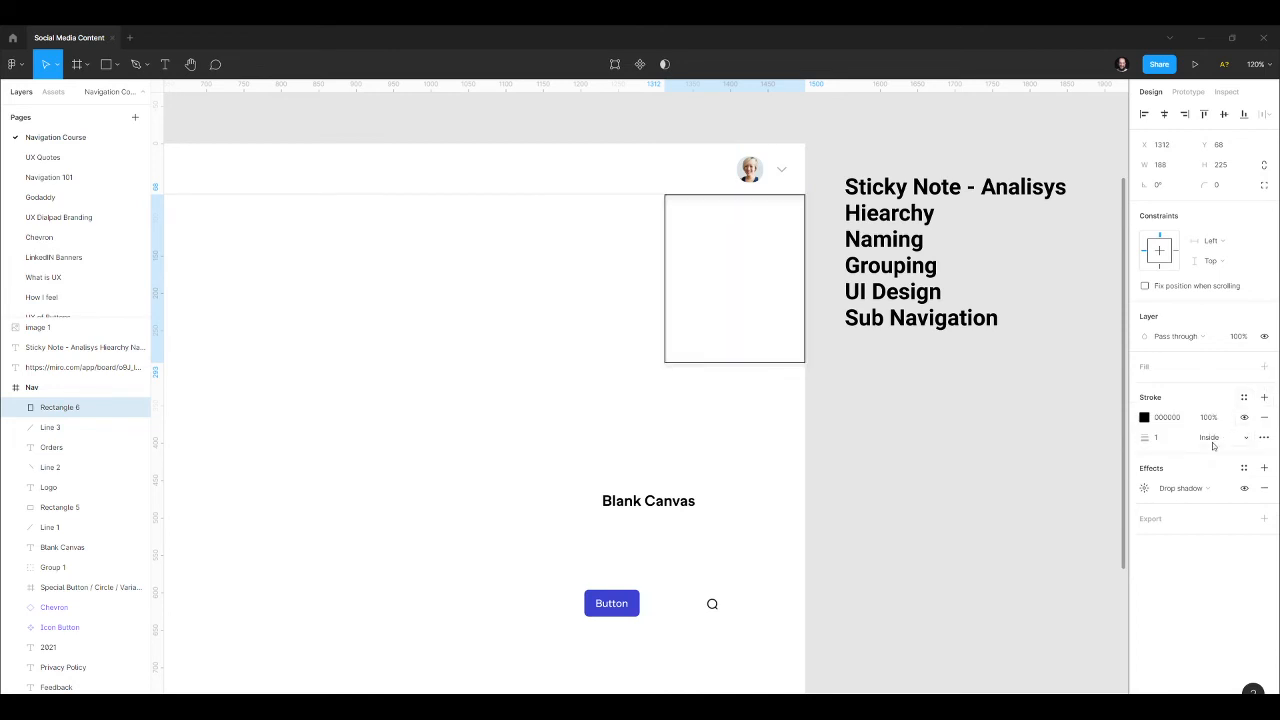
{"action": "left_click", "coordinate": [1145, 417]}
{"action": "mouse_move", "coordinate": [1008, 416]}
{"action": "left_mouse_down"}
{"action": "mouse_move", "coordinate": [951, 414]}
{"action": "mouse_move", "coordinate": [949, 425]}
{"action": "left_mouse_up"}
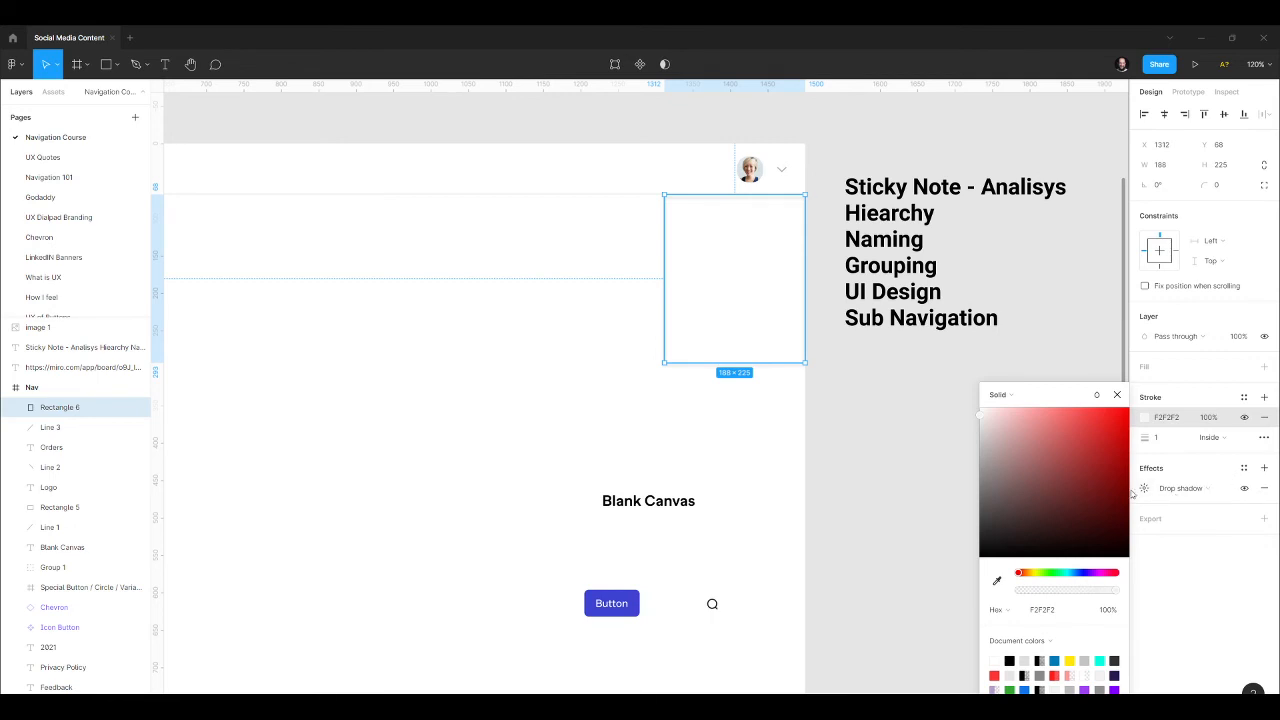
Set the blur of the rectangle's drop shadow to 30.
{"action": "left_click", "coordinate": [1142, 489]}
{"action": "left_click", "coordinate": [1091, 517]}
{"action": "key", "text": "Return"}
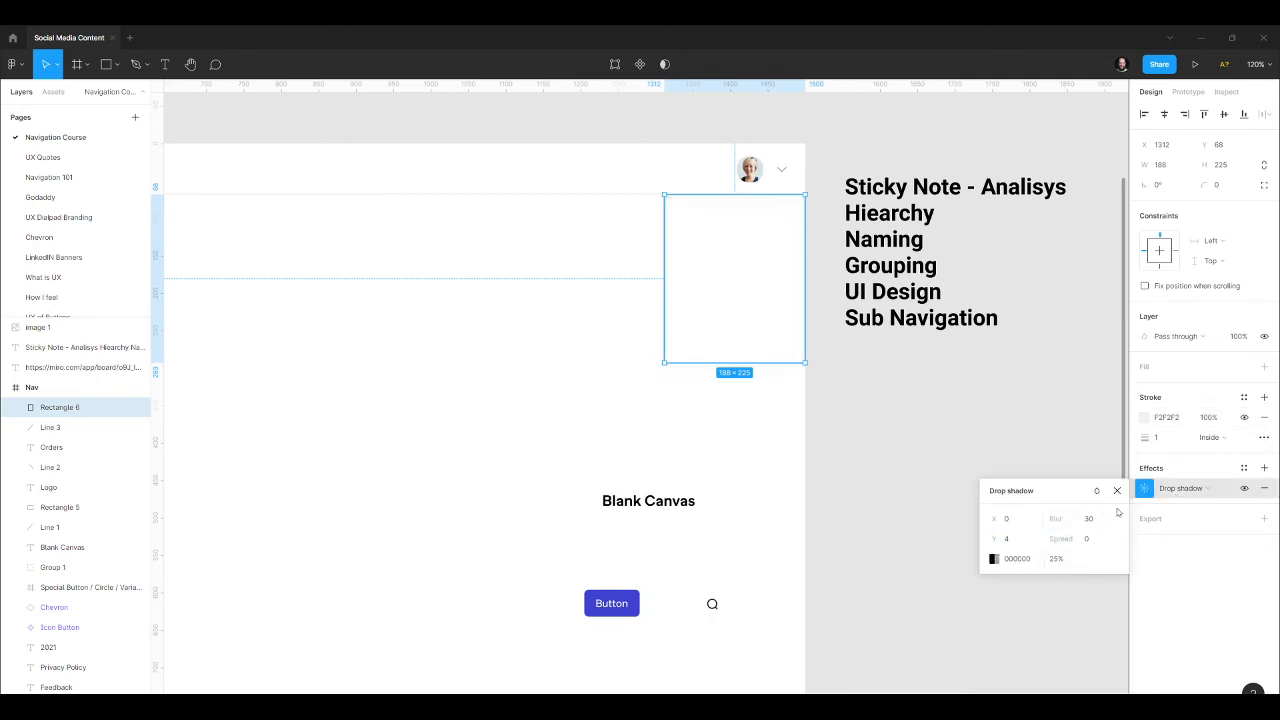
{"action": "left_click", "coordinate": [1193, 572]}
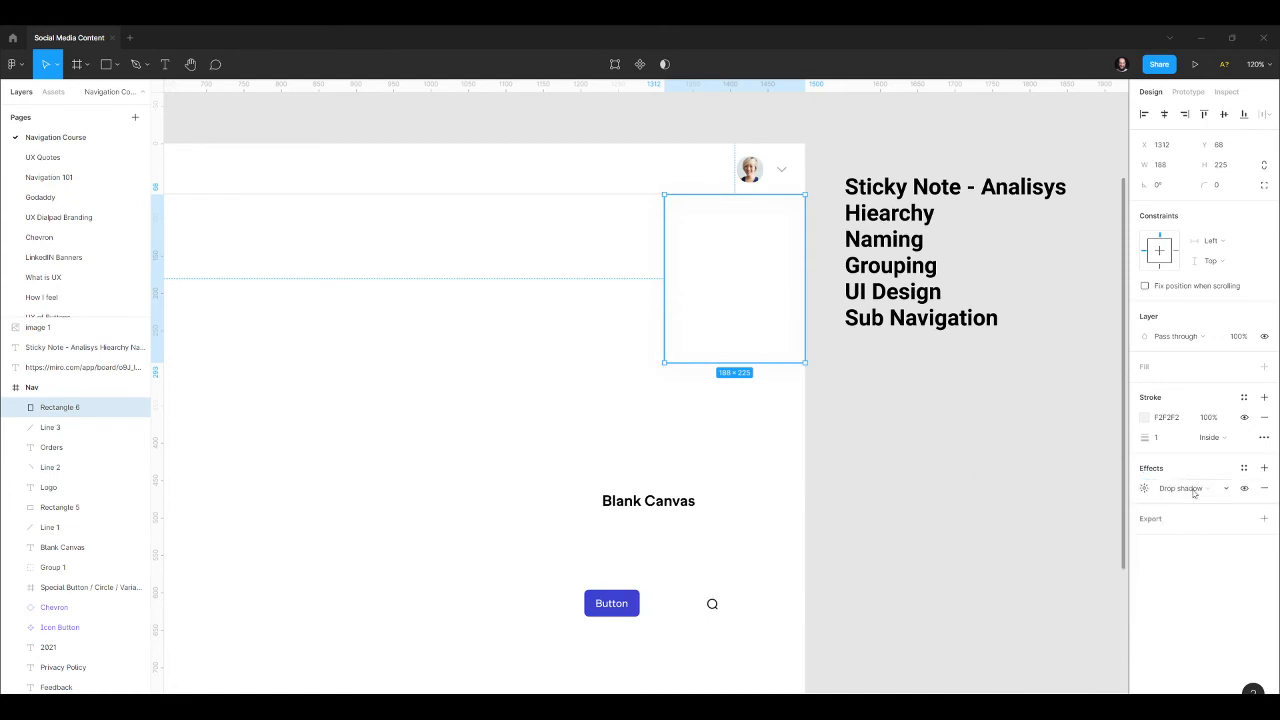
Fill the dropdown rectangle with white (FFFFFF) and remove its stroke.
{"action": "left_click", "coordinate": [1264, 366]}
{"action": "left_click", "coordinate": [1147, 390]}
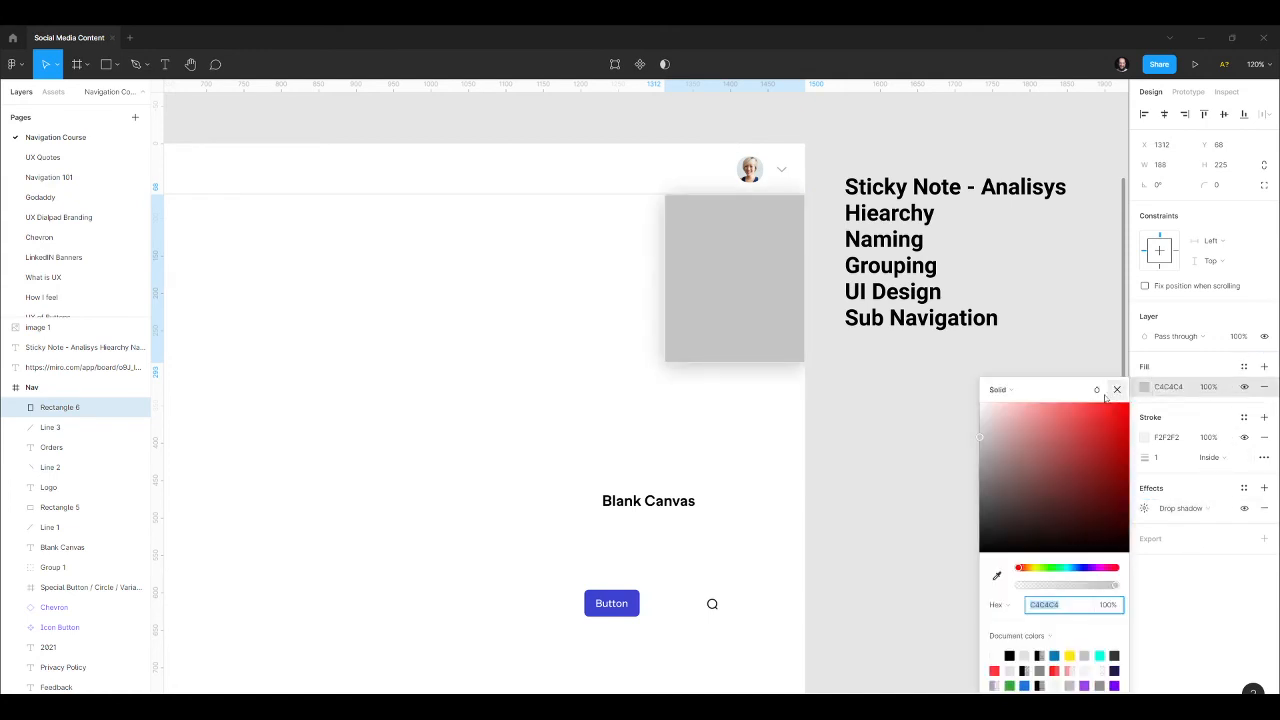
{"action": "left_click_drag", "start_coordinate": [1052, 427], "coordinate": [831, 327]}
{"action": "left_click", "coordinate": [1191, 632]}
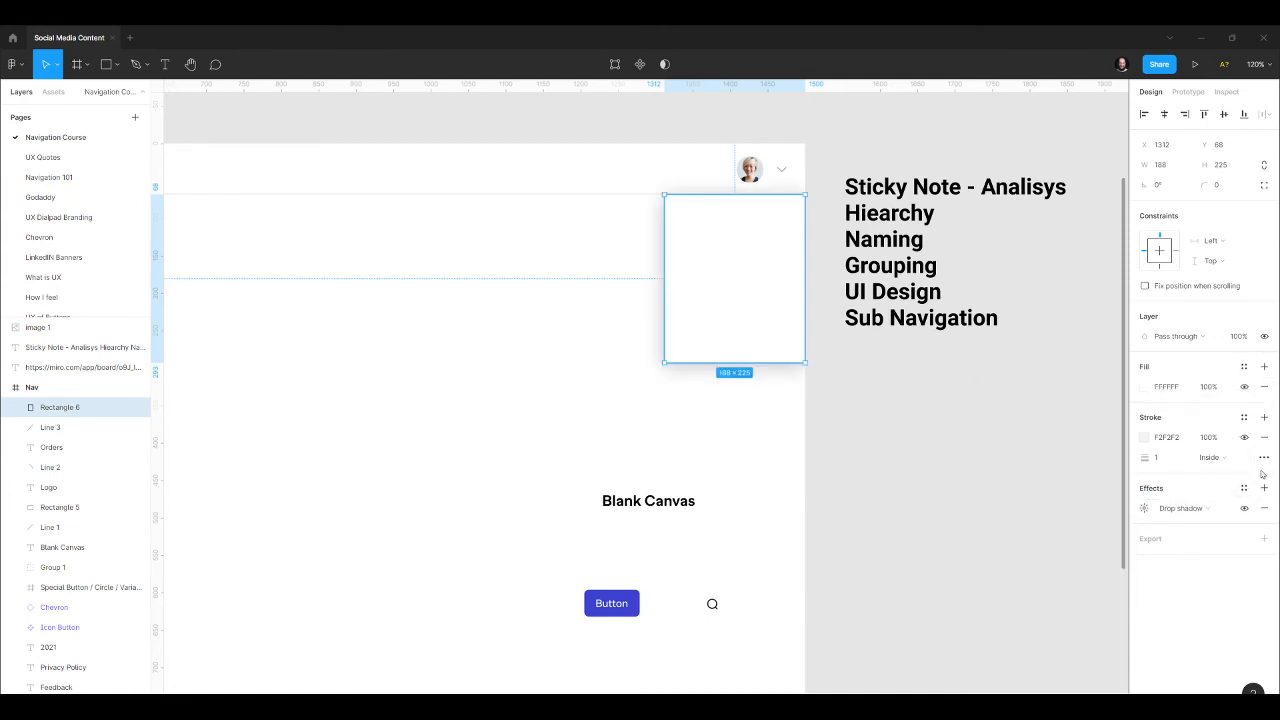
{"action": "left_click", "coordinate": [1264, 437]}
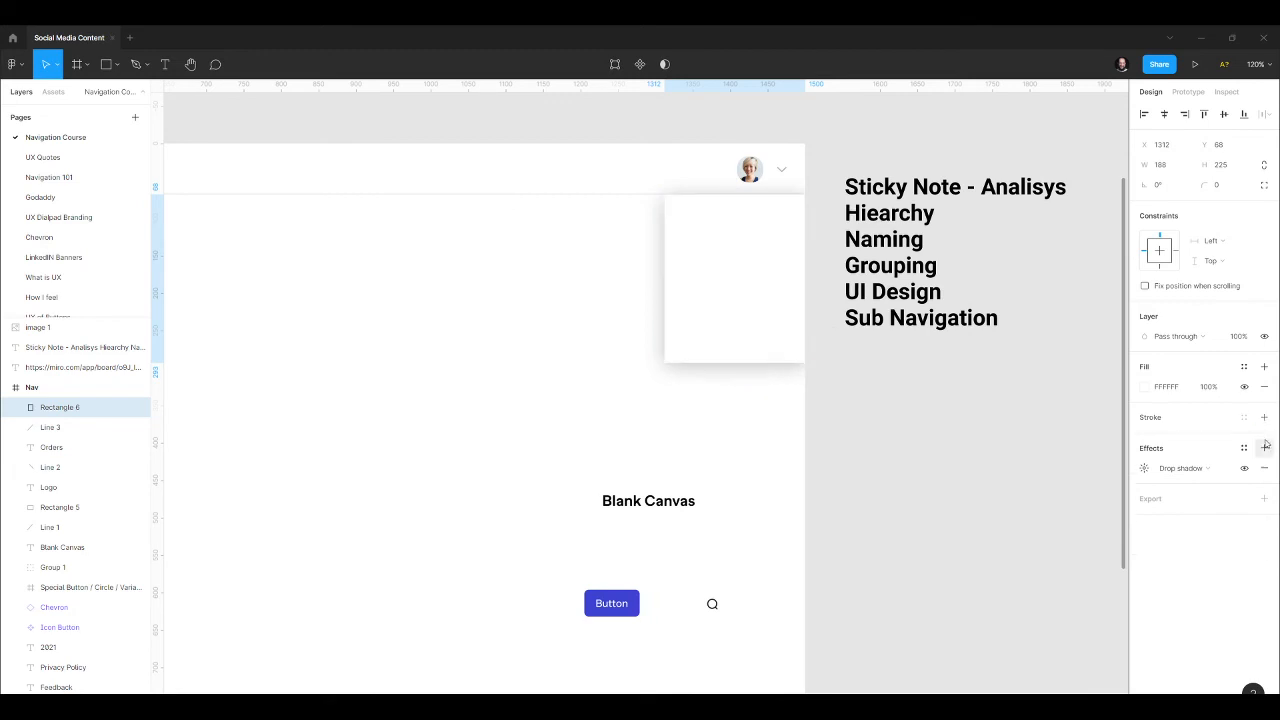
Set the opacity of the rectangle's drop shadow to 12%.
{"action": "left_click", "coordinate": [1145, 469]}
{"action": "left_click", "coordinate": [1066, 540]}
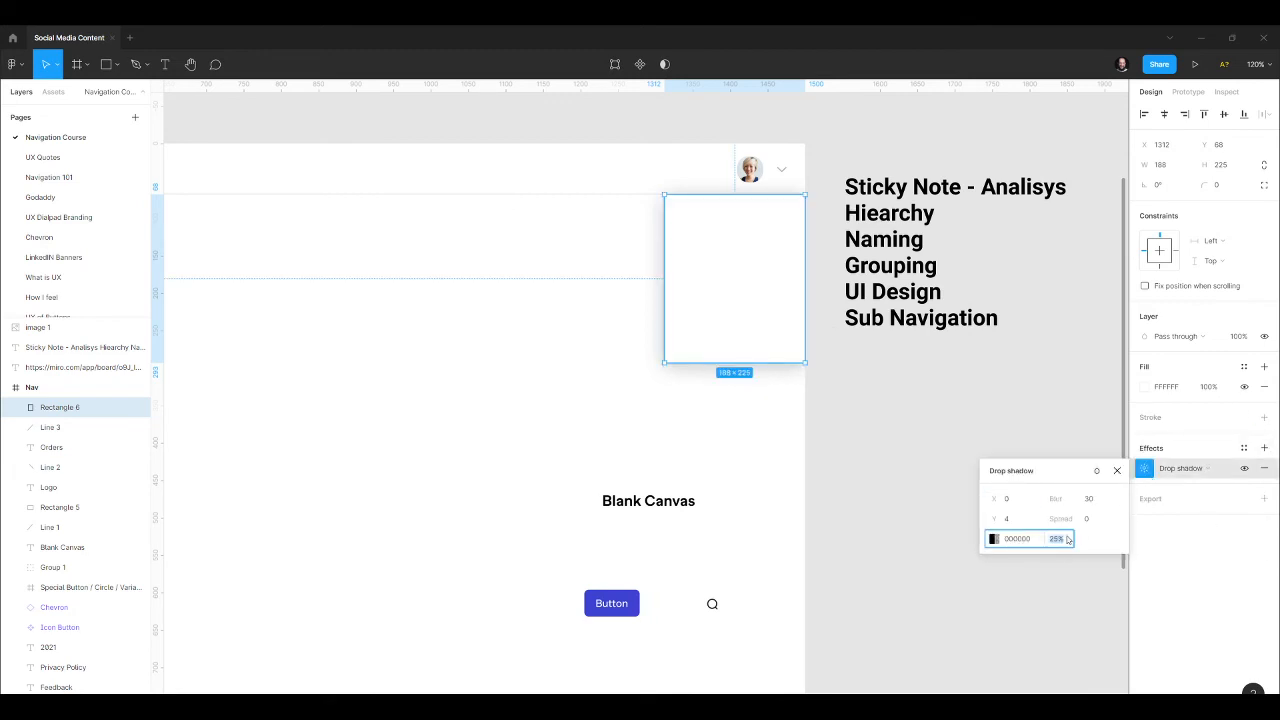
{"action": "type", "text": "12"}
{"action": "key", "text": "Return"}
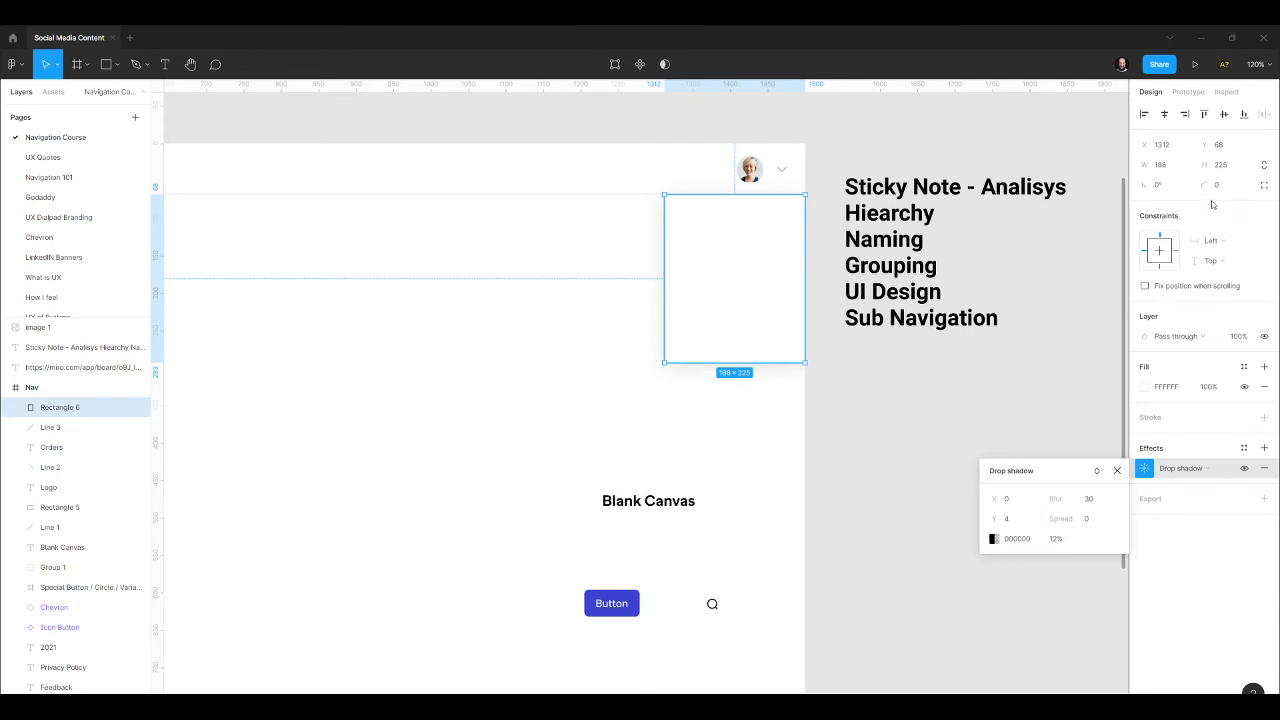
Give the dropdown rectangle a corner radius of 6 and set its drop shadow opacity to 9%.
{"action": "left_click", "coordinate": [1220, 184]}
{"action": "type", "text": "5"}
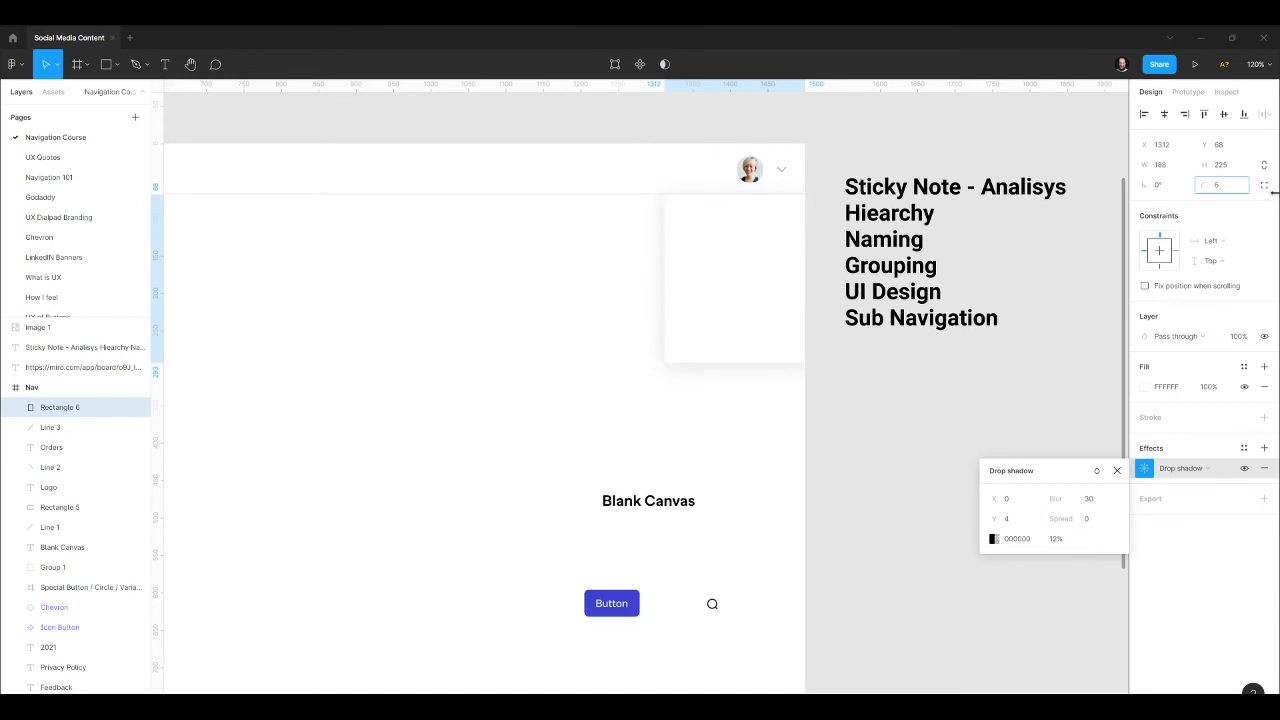
{"action": "key", "text": "Return"}
{"action": "left_click", "coordinate": [1060, 539]}
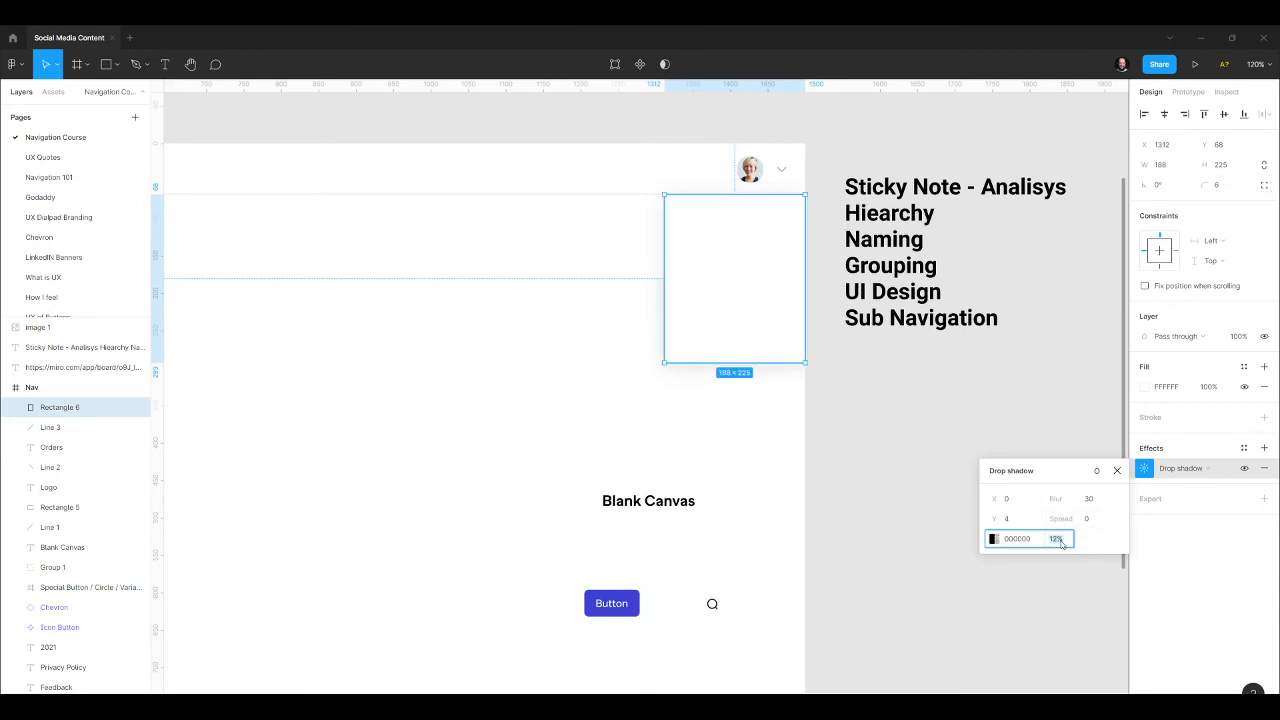
{"action": "type", "text": "5"}
{"action": "key", "text": "Return"}
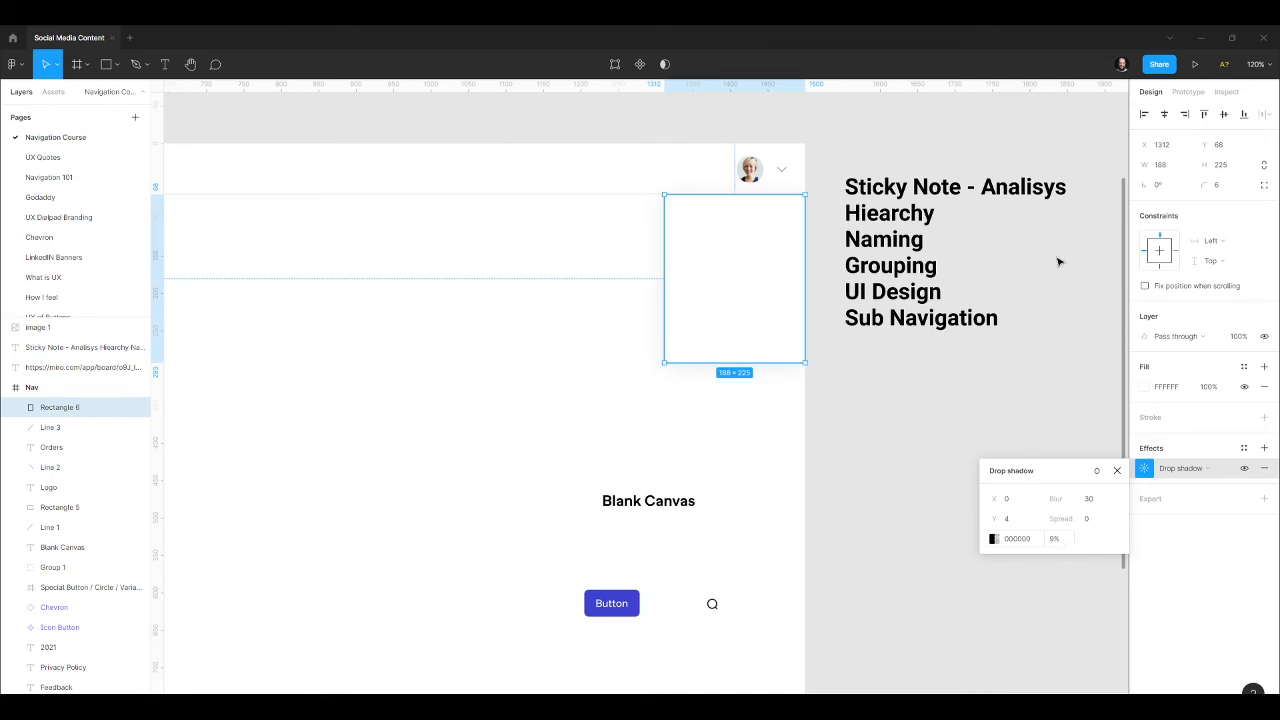
{"action": "left_click", "coordinate": [816, 438]}
Examine the Account branch of the sitemap diagram for the links that belong in the avatar dropdown.
{"action": "scroll", "coordinate": [810, 141], "scroll_direction": "up", "scroll_amount": 2}
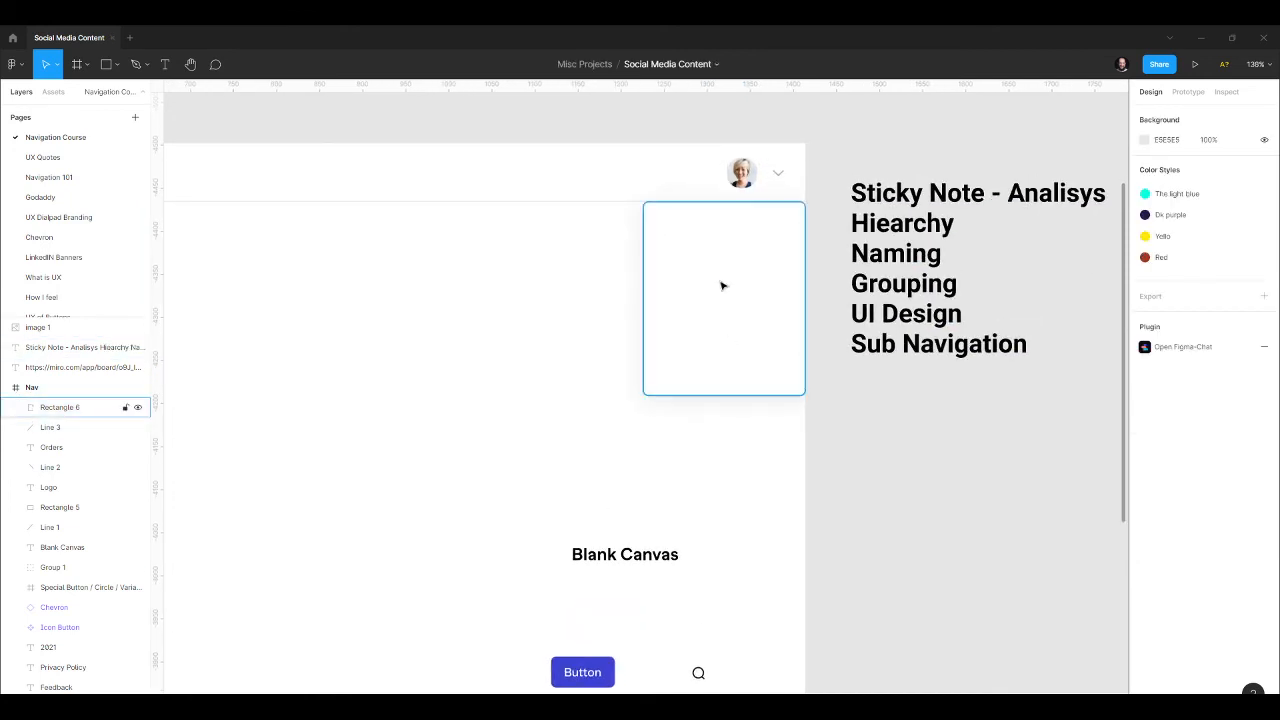
{"action": "scroll", "coordinate": [737, 277], "scroll_direction": "down", "scroll_amount": 5}
{"action": "scroll", "coordinate": [779, 266], "scroll_direction": "down", "scroll_amount": 5}
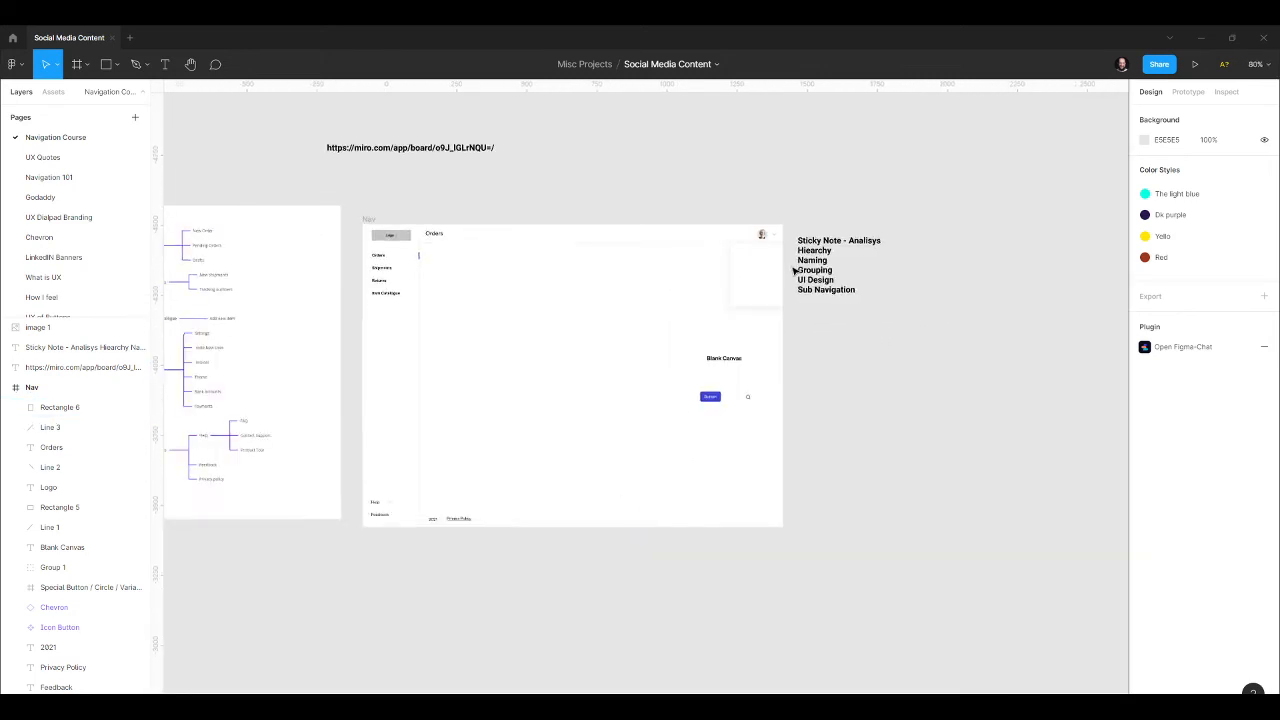
{"action": "left_click", "coordinate": [257, 279]}
{"action": "scroll", "coordinate": [257, 279], "scroll_direction": "up", "scroll_amount": 3}
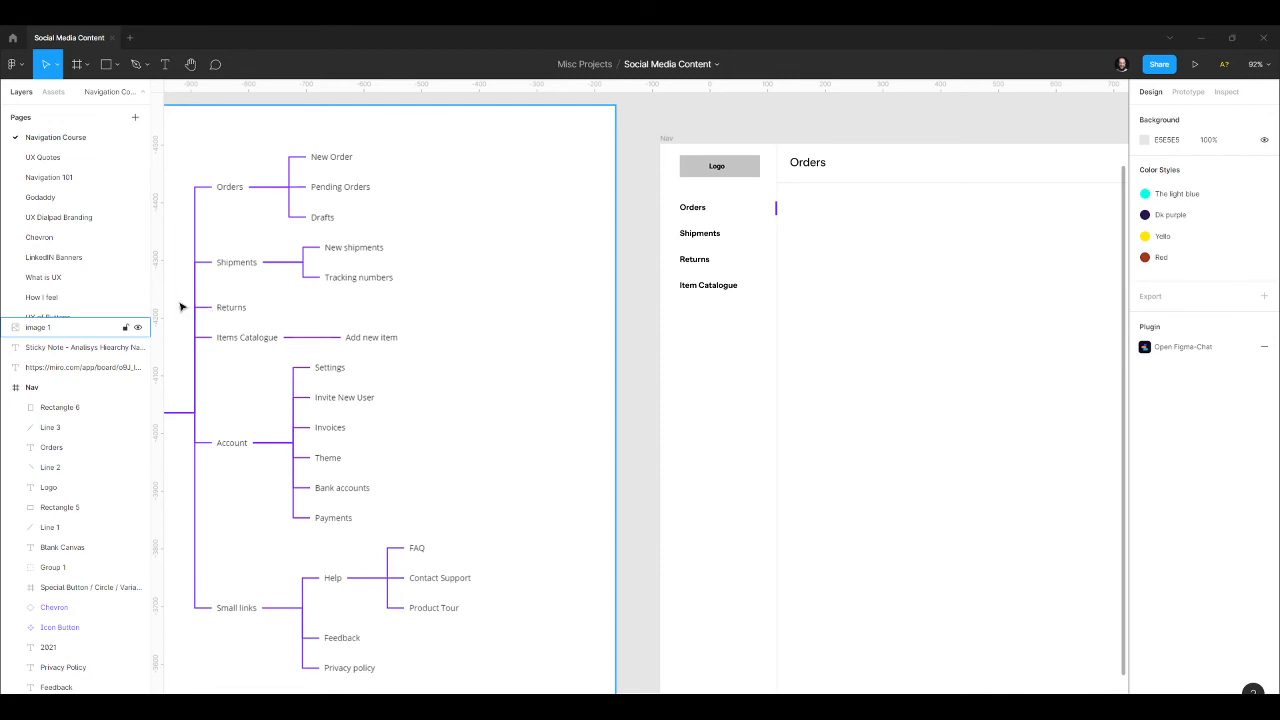
{"action": "scroll", "coordinate": [181, 307], "scroll_direction": "down", "scroll_amount": 6}
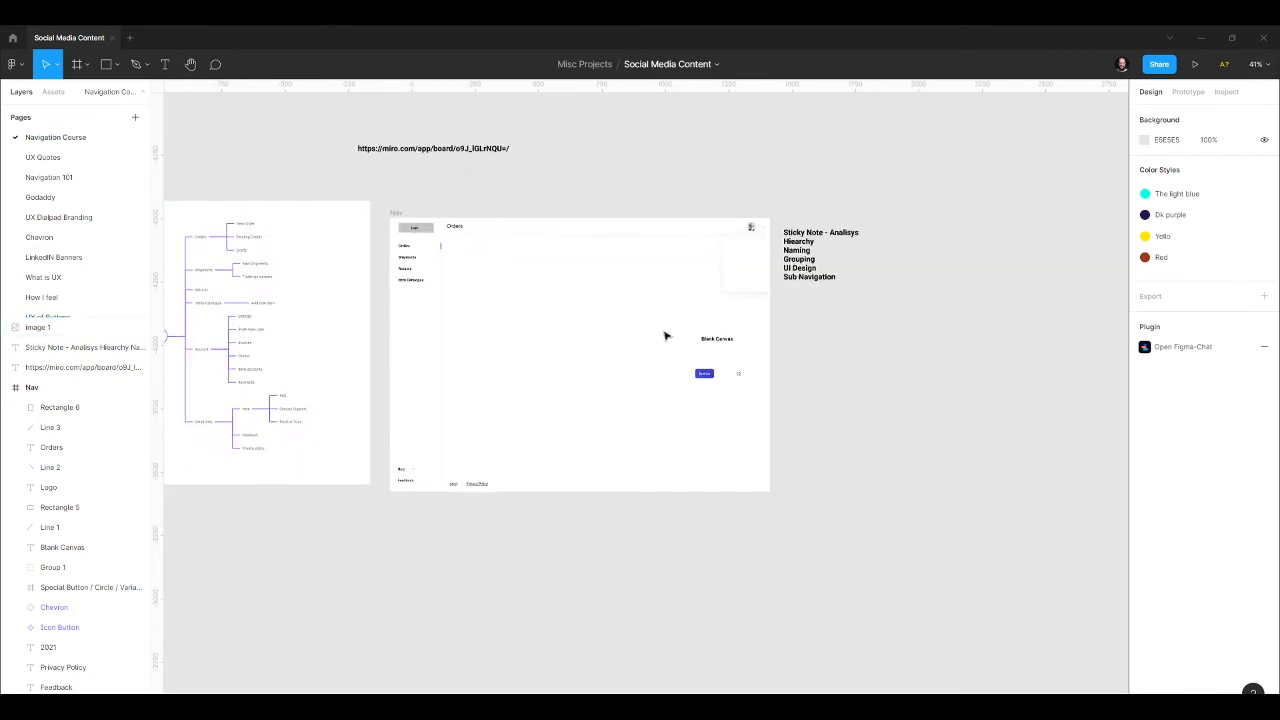
{"action": "scroll", "coordinate": [665, 344], "scroll_direction": "up", "scroll_amount": 4}
{"action": "scroll", "coordinate": [719, 435], "scroll_direction": "down", "scroll_amount": 3}
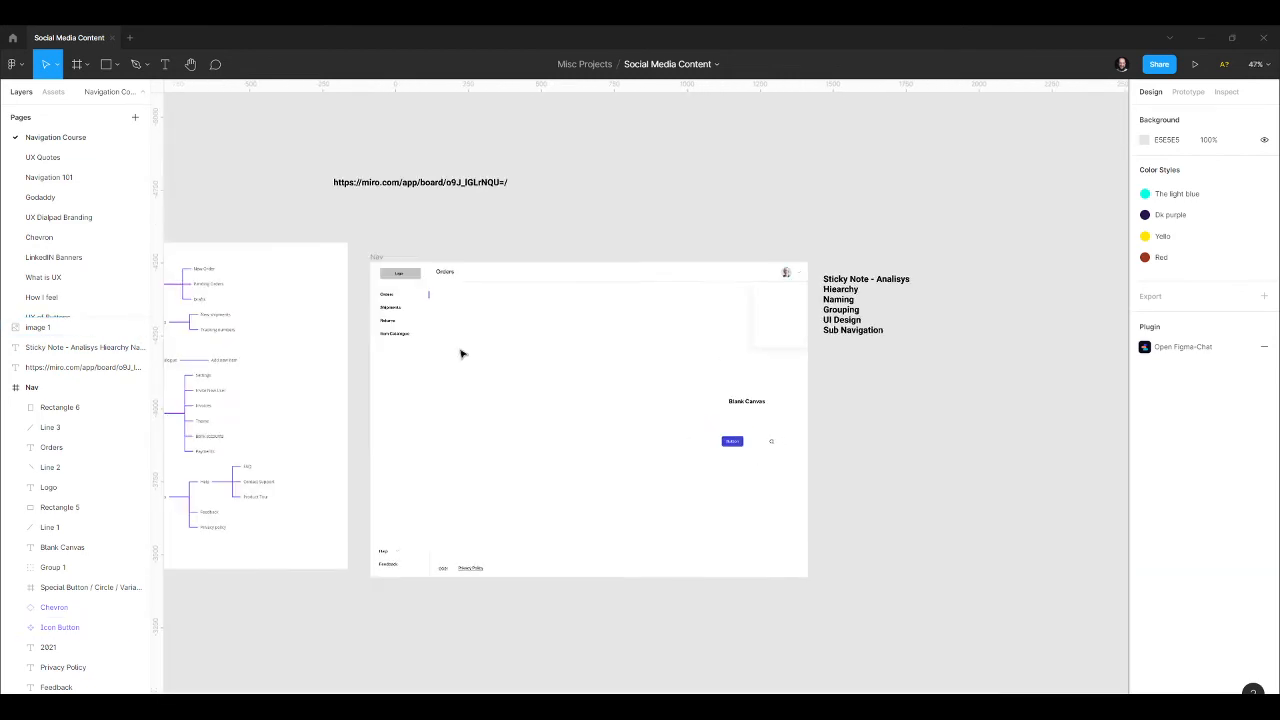
Copy the sidebar's Item Catalogue text into the upper left of the dropdown panel and bring it to the front.
{"action": "left_click", "coordinate": [393, 339]}
{"action": "left_click_drag", "start_coordinate": [400, 340], "coordinate": [775, 298]}
{"action": "scroll", "coordinate": [779, 295], "scroll_direction": "up", "scroll_amount": 5}
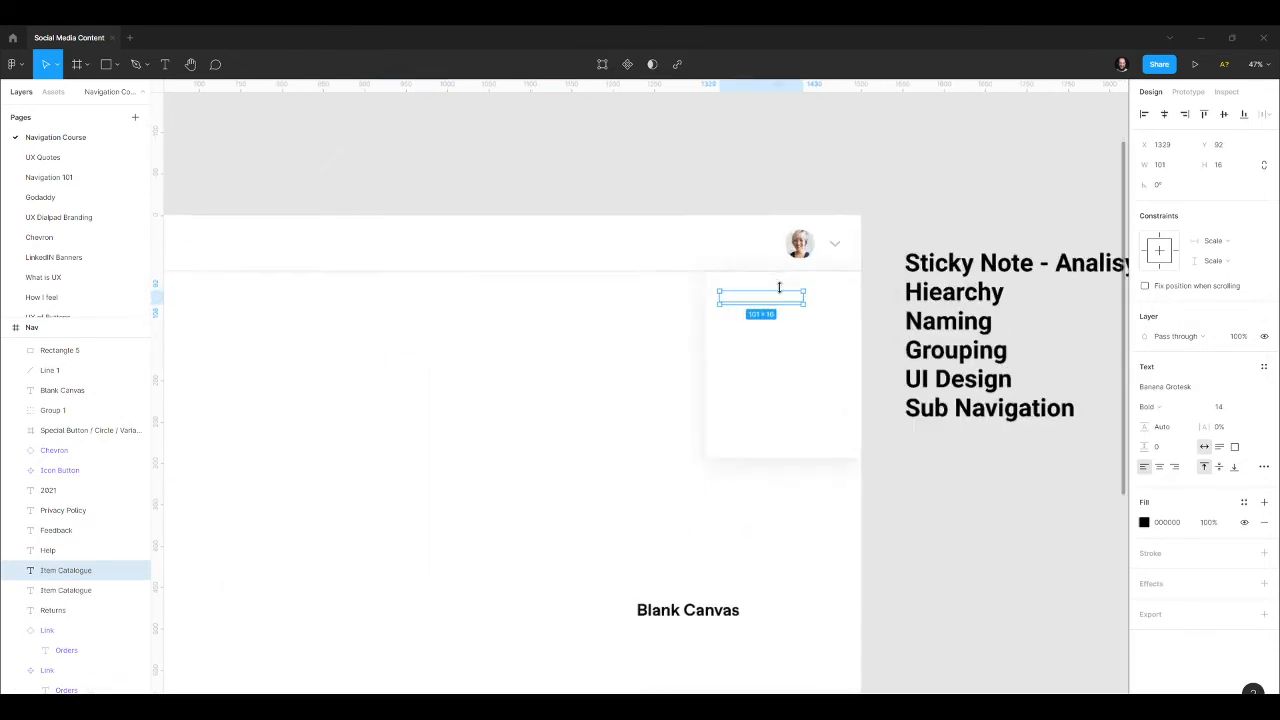
{"action": "right_click", "coordinate": [778, 301]}
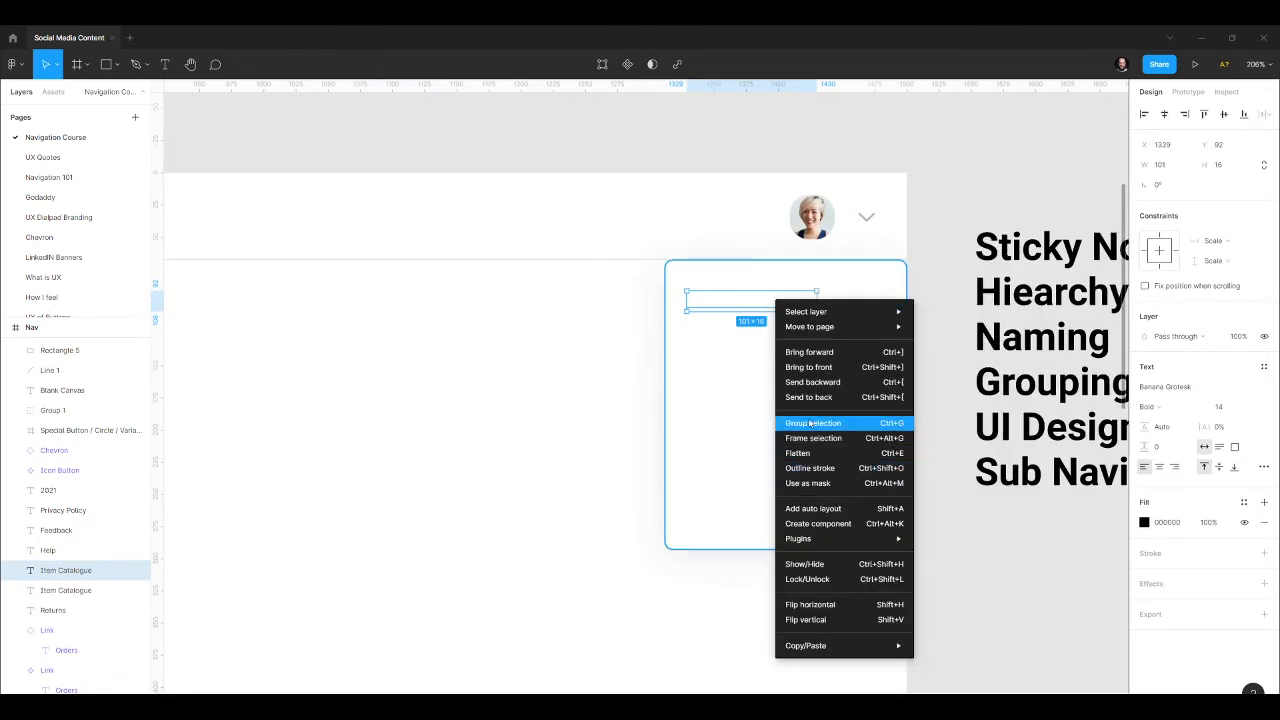
{"action": "left_click", "coordinate": [808, 367]}
{"action": "left_click_drag", "start_coordinate": [772, 300], "coordinate": [773, 291]}
Change the copied text in the dropdown panel to "Settings" and set its weight to Regular.
{"action": "double_click", "coordinate": [773, 291]}
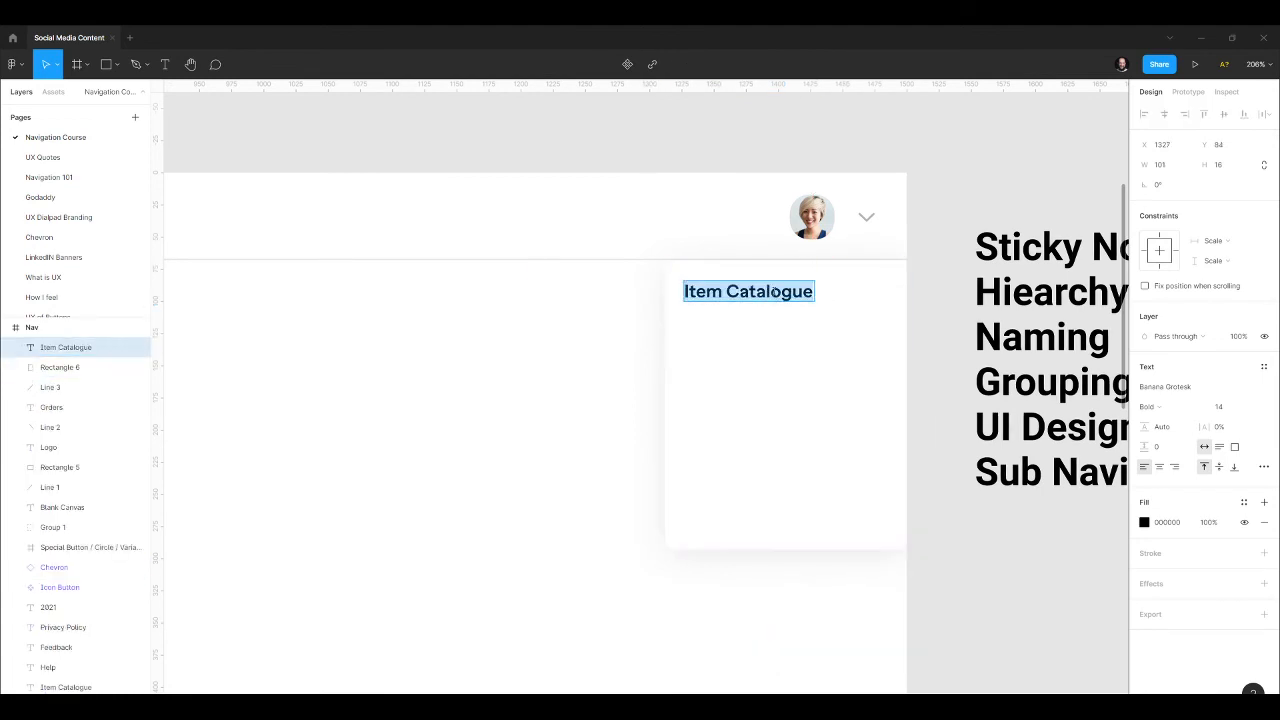
{"action": "type", "text": "Settings"}
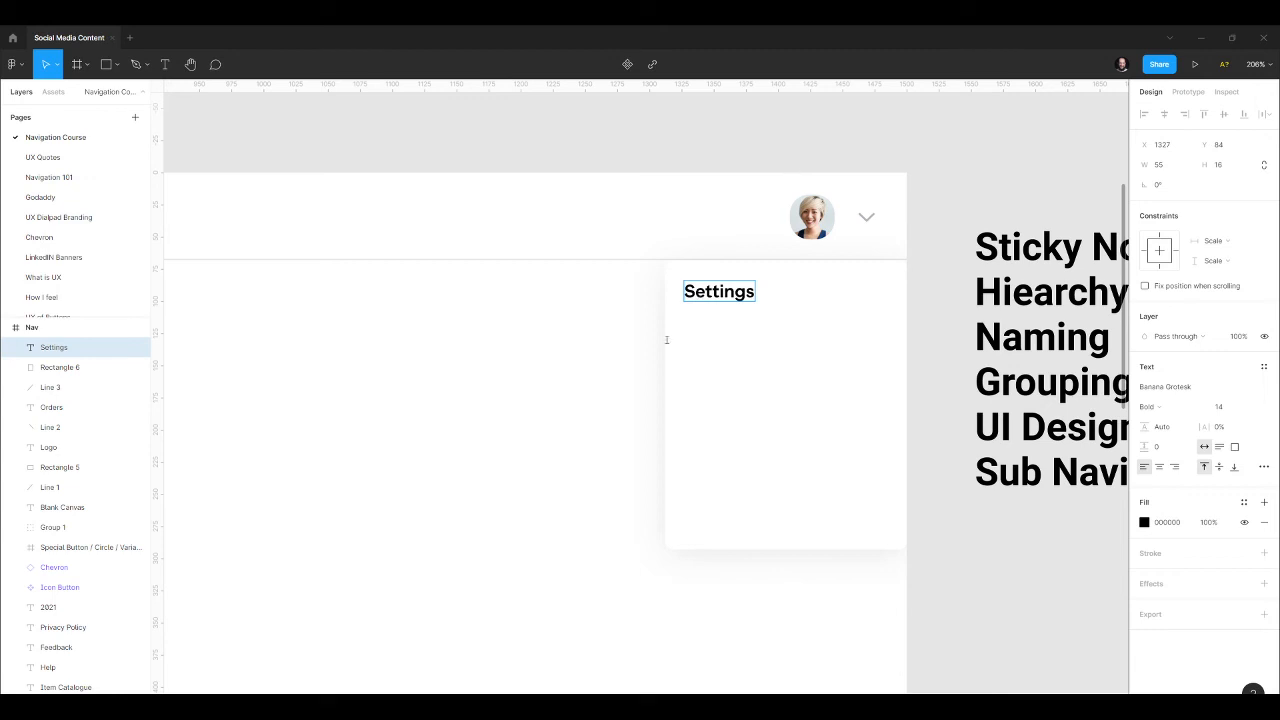
{"action": "left_click", "coordinate": [622, 393]}
{"action": "key", "text": "ctrl+b"}
{"action": "left_click", "coordinate": [628, 395]}
Duplicate the Settings link 16 px below itself and change the copy's text to "Invite New Users".
{"action": "left_click", "coordinate": [718, 296]}
{"action": "left_click_drag", "start_coordinate": [718, 297], "coordinate": [718, 337]}
{"action": "double_click", "coordinate": [717, 336]}
{"action": "type", "text": "Invite New"}
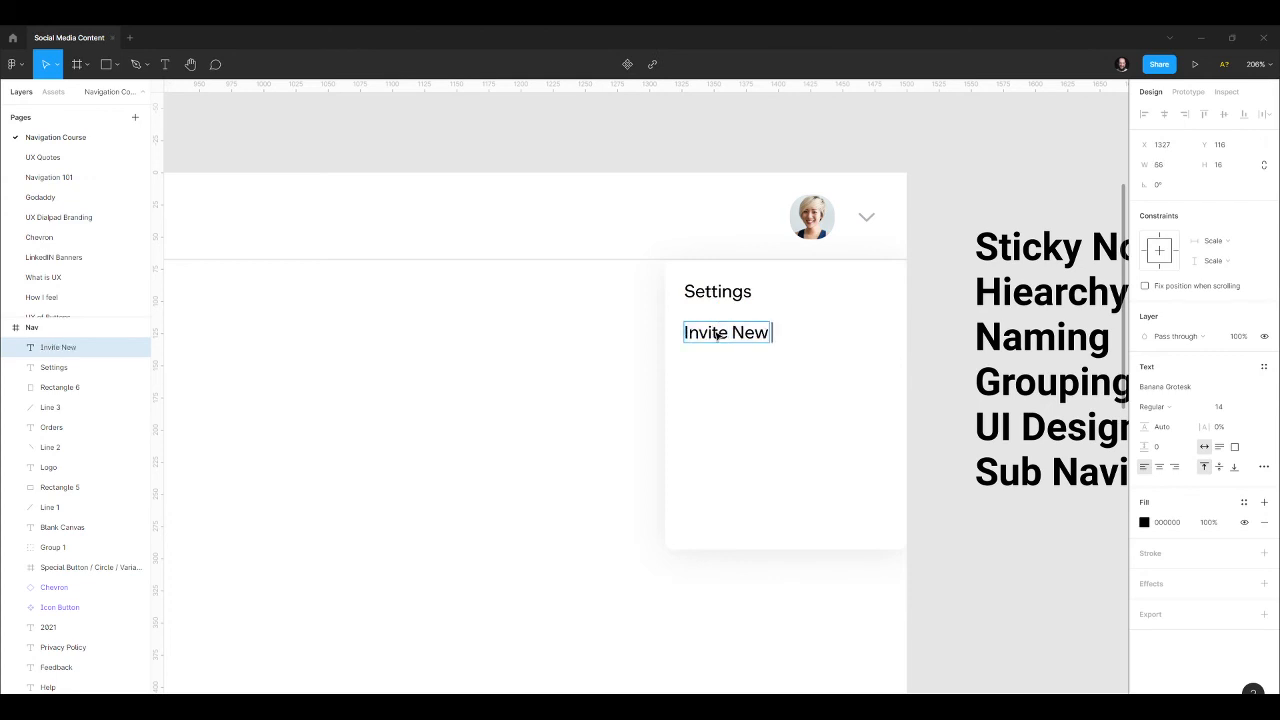
{"action": "type", "text": " Users"}
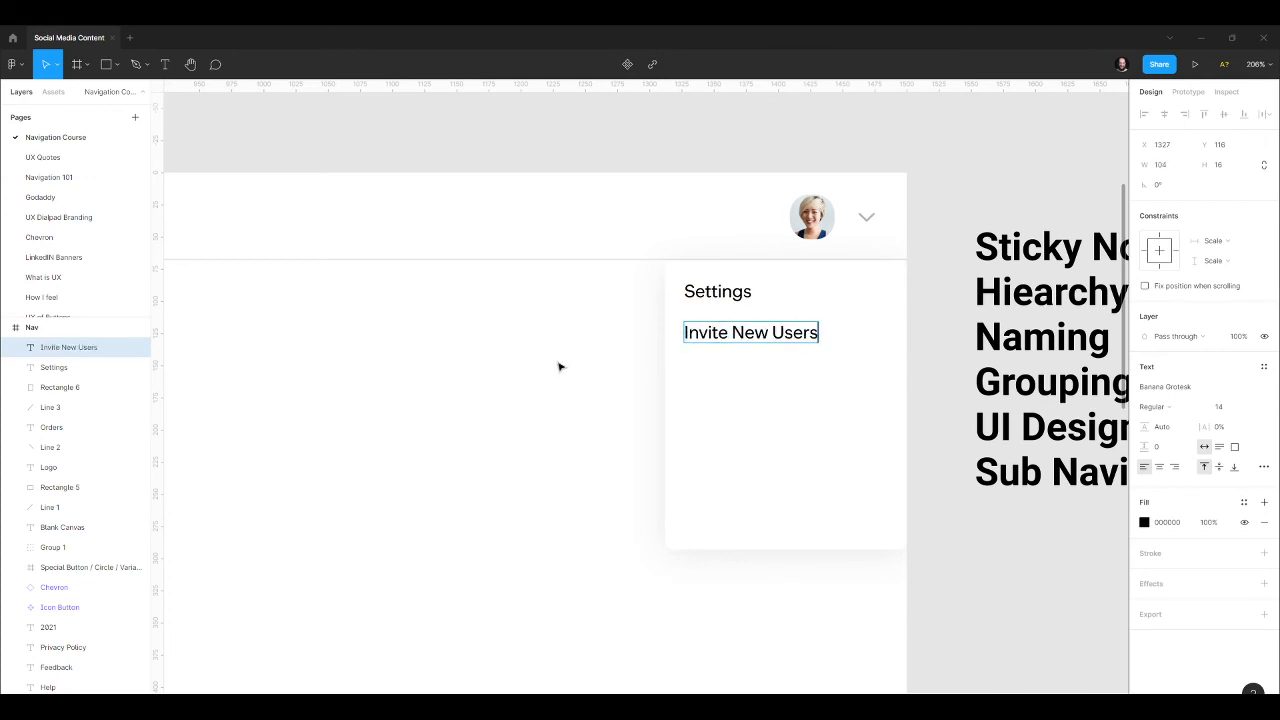
{"action": "key", "text": "Escape"}
Duplicate the Invite New Users link 16 px below itself and change the copy's text to "Invoices".
{"action": "left_click_drag", "start_coordinate": [788, 338], "coordinate": [790, 383]}
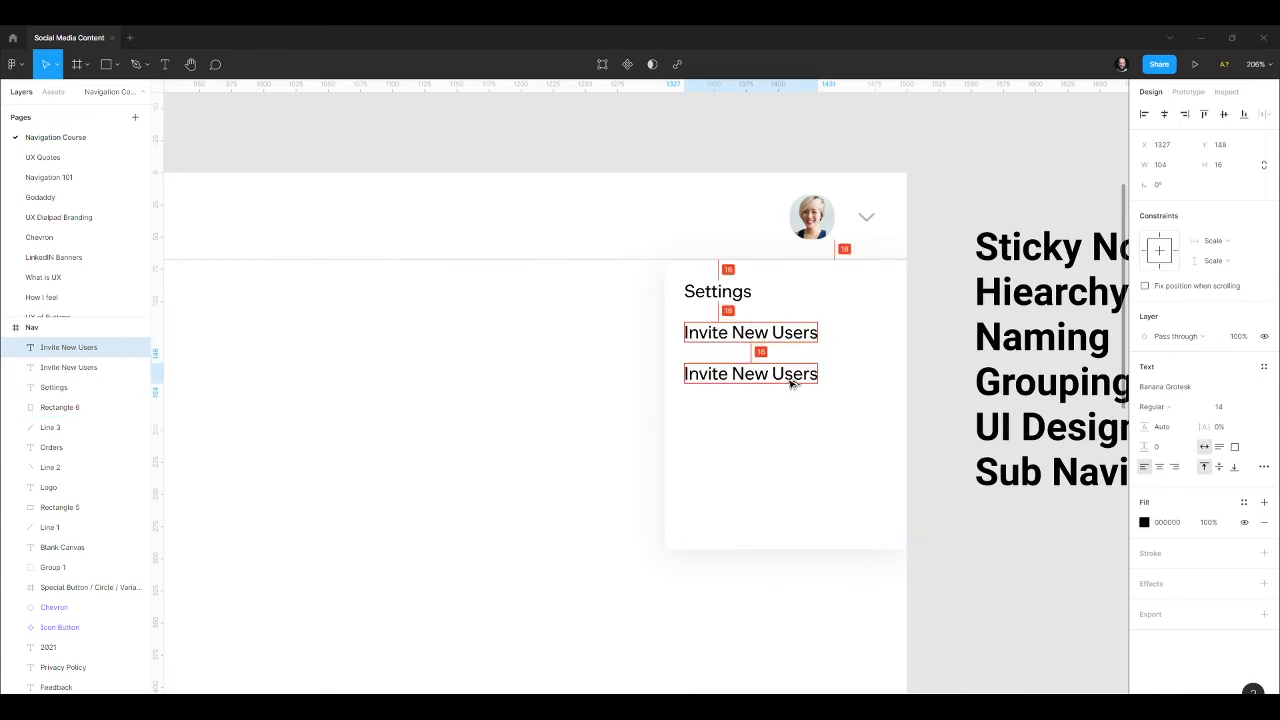
{"action": "key", "text": "Return"}
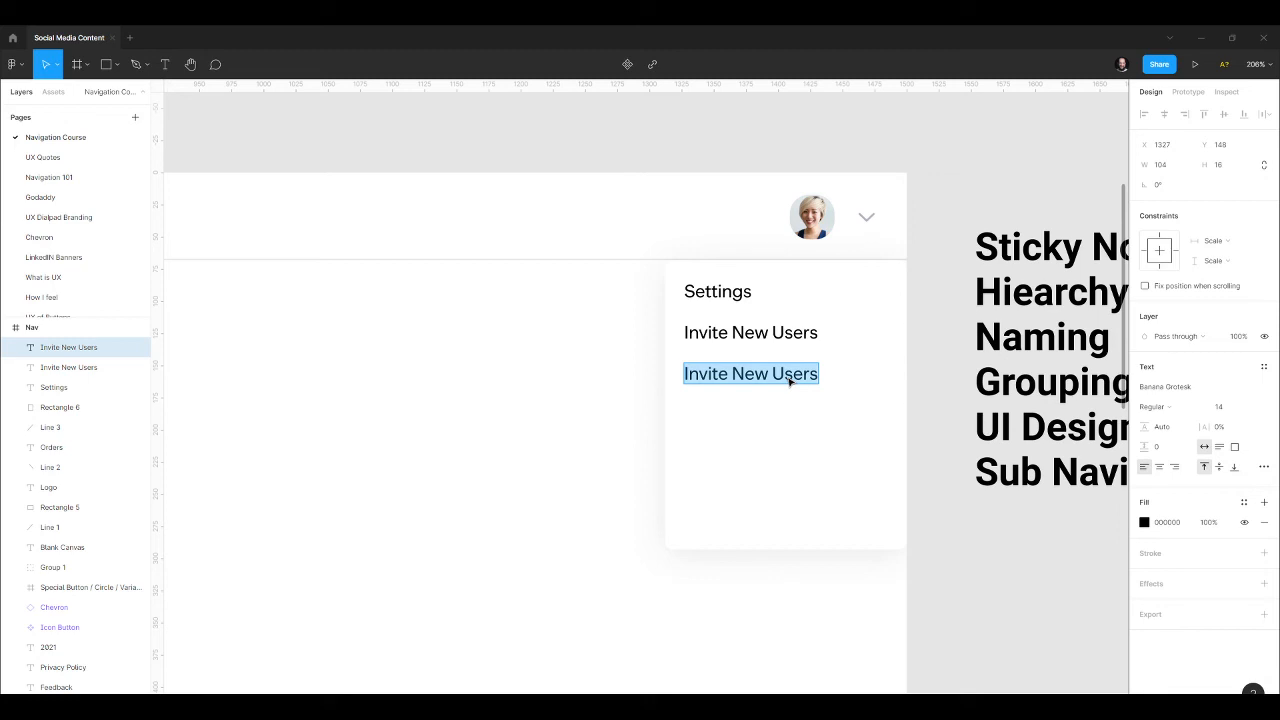
{"action": "type", "text": "Invoices"}
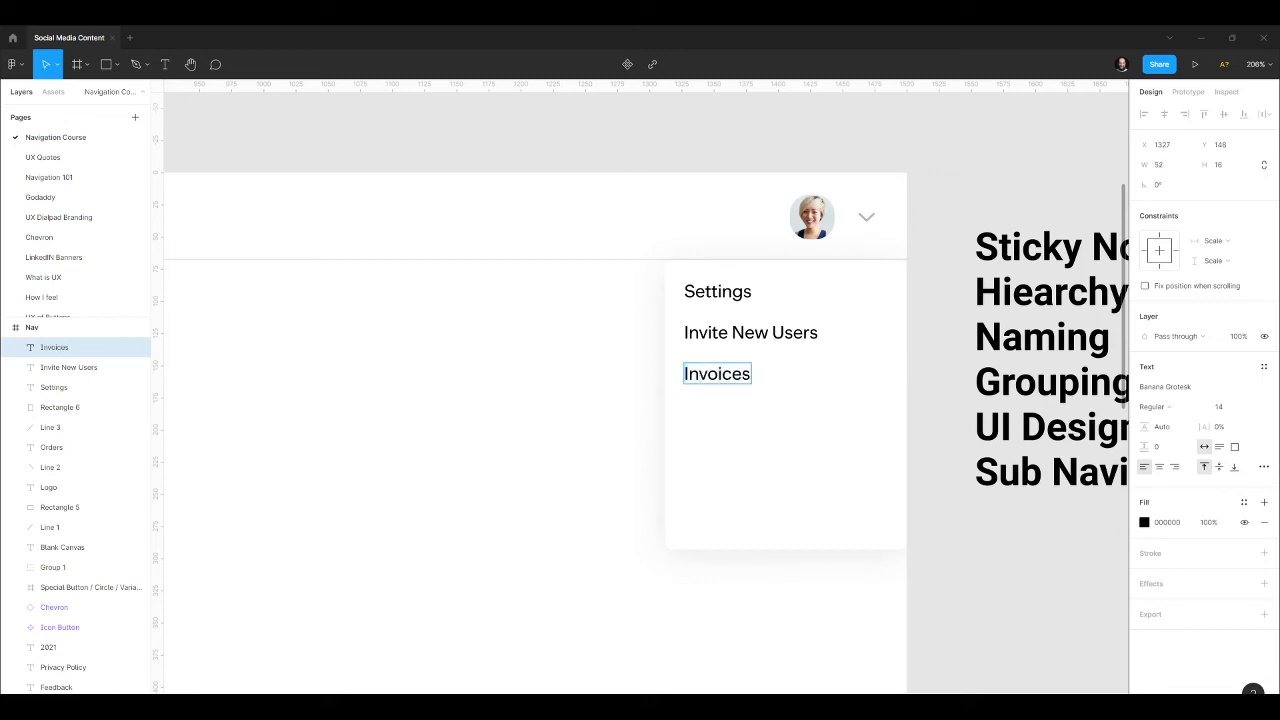
{"action": "key", "text": "Escape"}
Duplicate the Invoices link below itself with the same spacing and change the copy's text to "Payments".
{"action": "left_click_drag", "start_coordinate": [712, 382], "coordinate": [714, 422]}
{"action": "double_click", "coordinate": [714, 422]}
{"action": "type", "text": "Paymen"}
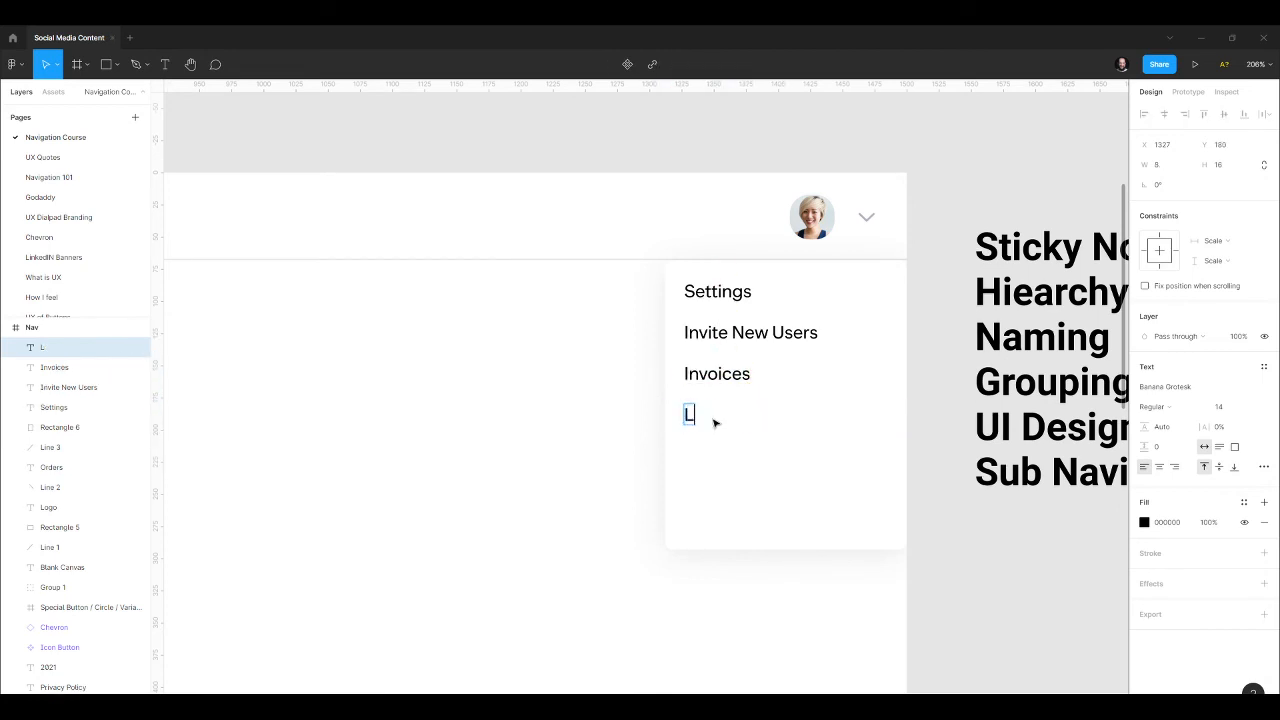
{"action": "type", "text": "ts"}
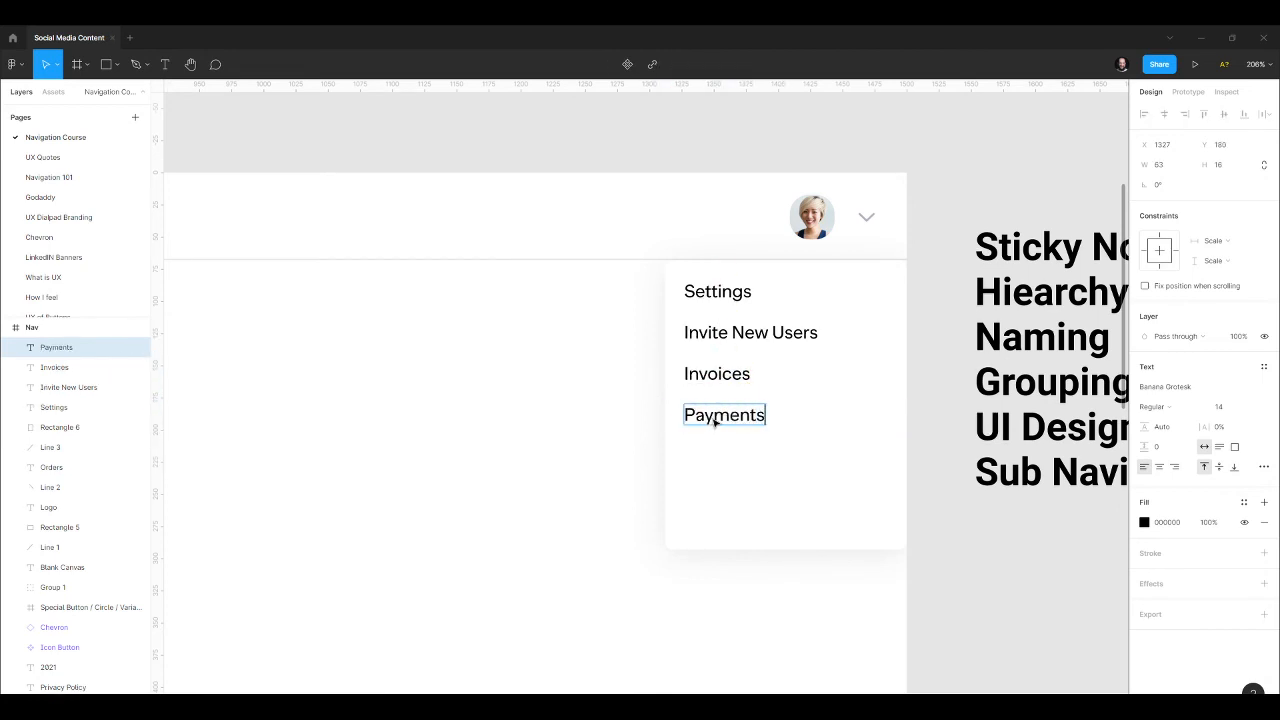
{"action": "left_click", "coordinate": [629, 420]}
{"action": "left_click", "coordinate": [629, 420]}
Duplicate the Payments link below itself with the same spacing and change the copy's text to "Logout".
{"action": "left_click_drag", "start_coordinate": [725, 417], "coordinate": [730, 460]}
{"action": "double_click", "coordinate": [730, 458]}
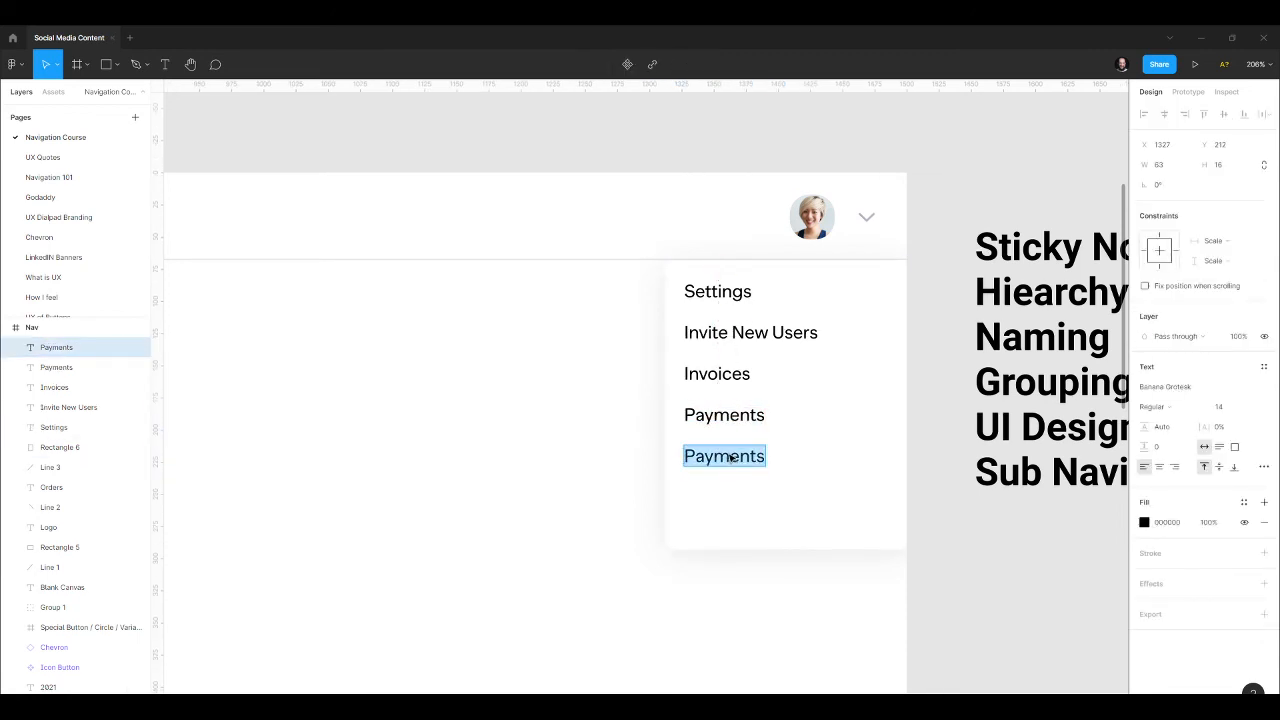
{"action": "type", "text": "Lo"}
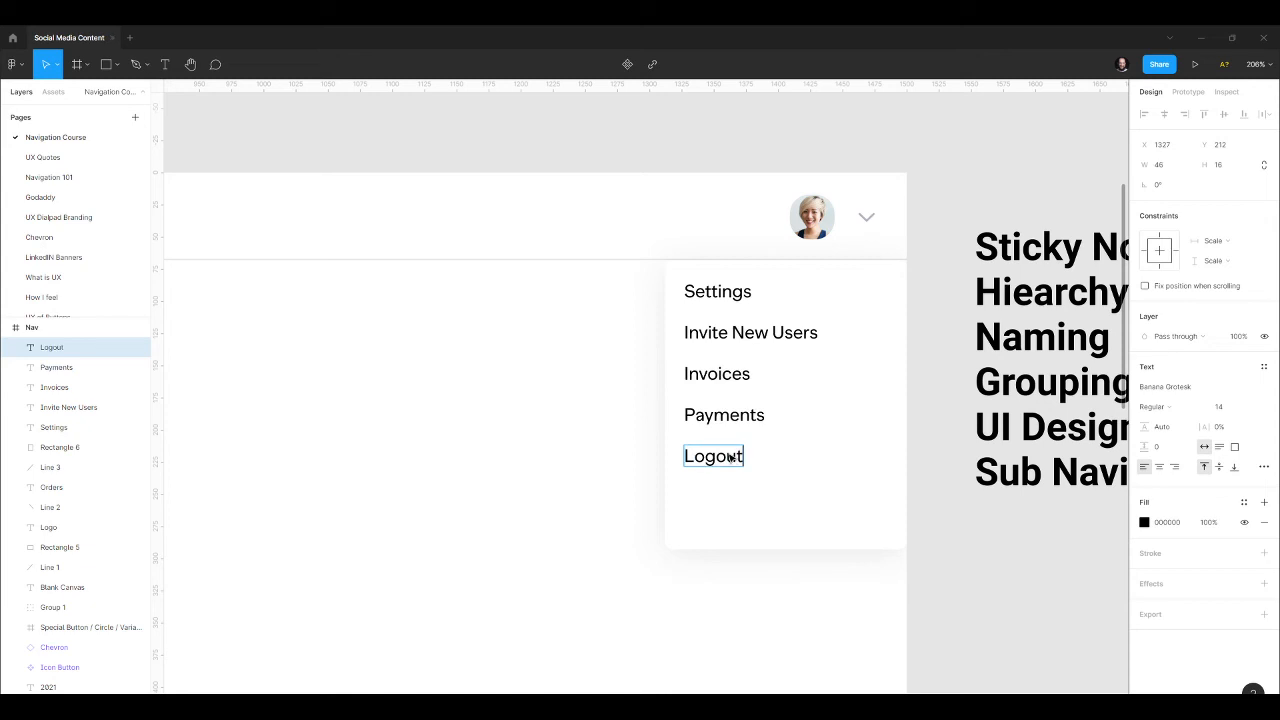
{"action": "type", "text": "gout"}
{"action": "key", "text": "Escape"}
{"action": "scroll", "coordinate": [760, 500], "scroll_direction": "down", "scroll_amount": 6}
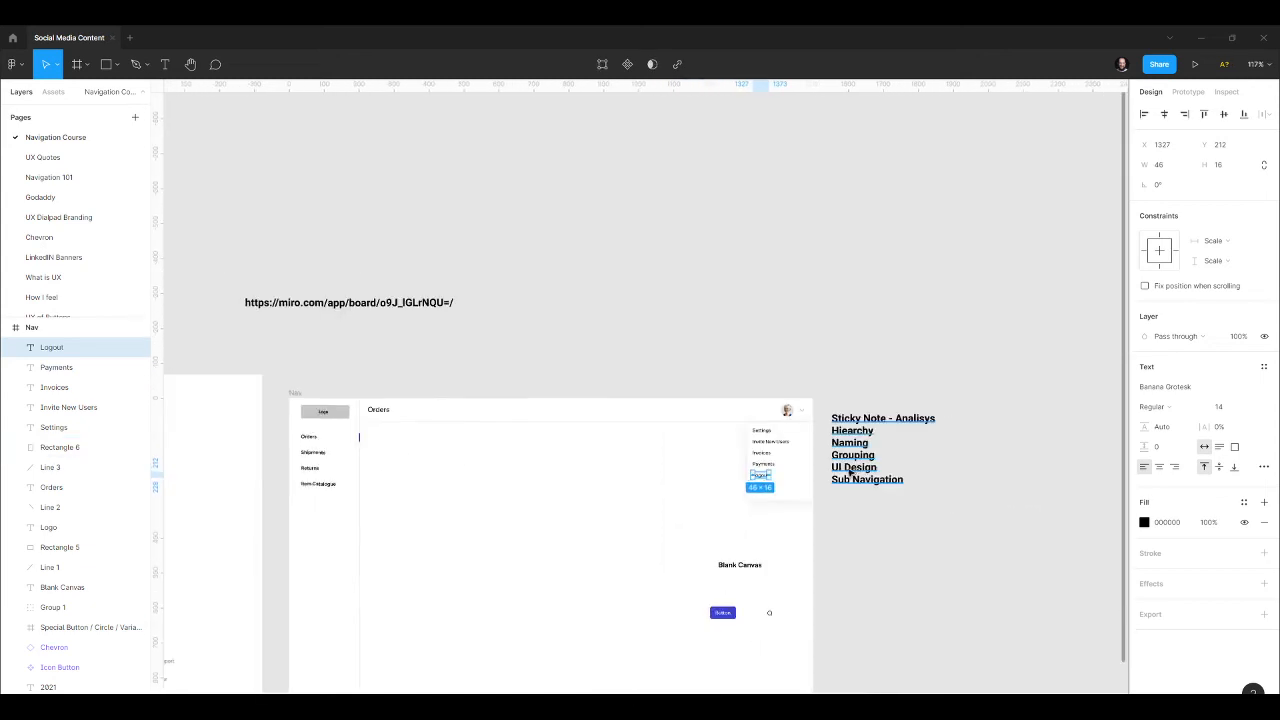
{"action": "scroll", "coordinate": [900, 462], "scroll_direction": "down", "scroll_amount": 4}
{"action": "scroll", "coordinate": [514, 531], "scroll_direction": "up", "scroll_amount": 3}
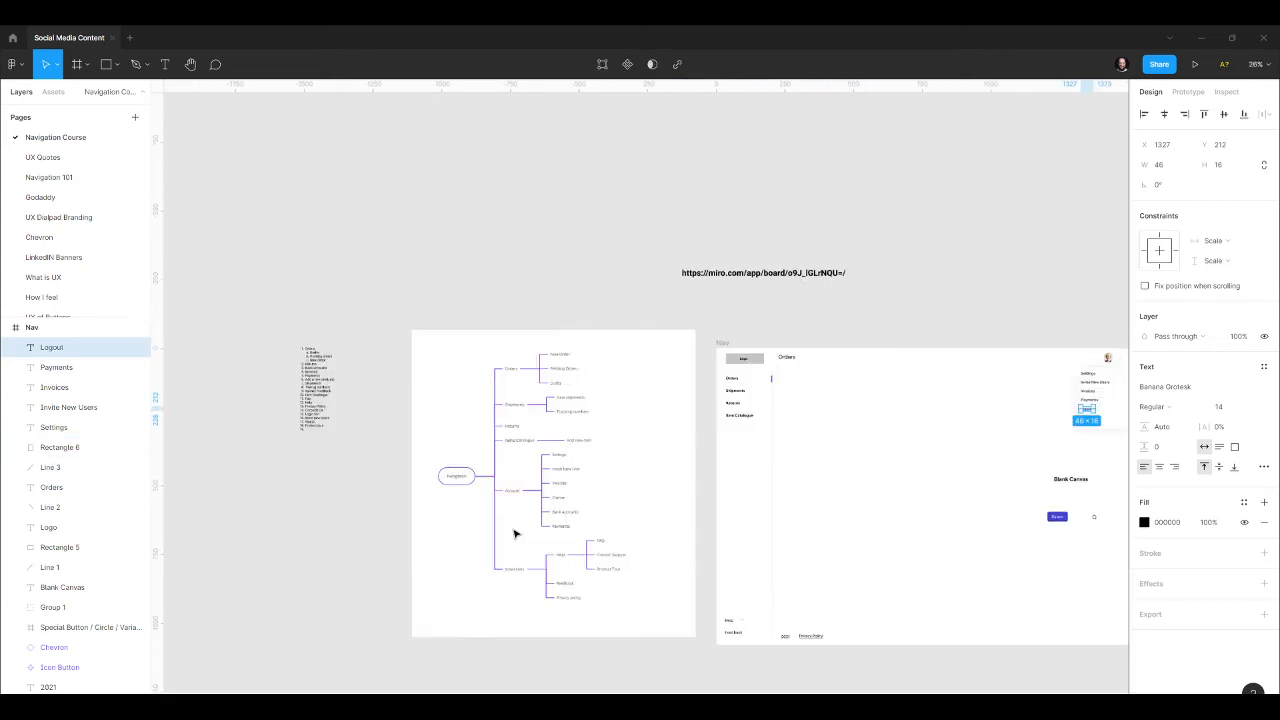
Move the Logout link further down in the account dropdown, leaving room for more links below Payments.
{"action": "scroll", "coordinate": [638, 478], "scroll_direction": "up", "scroll_amount": 2}
{"action": "scroll", "coordinate": [571, 500], "scroll_direction": "up", "scroll_amount": 3}
{"action": "scroll", "coordinate": [547, 470], "scroll_direction": "up", "scroll_amount": 3}
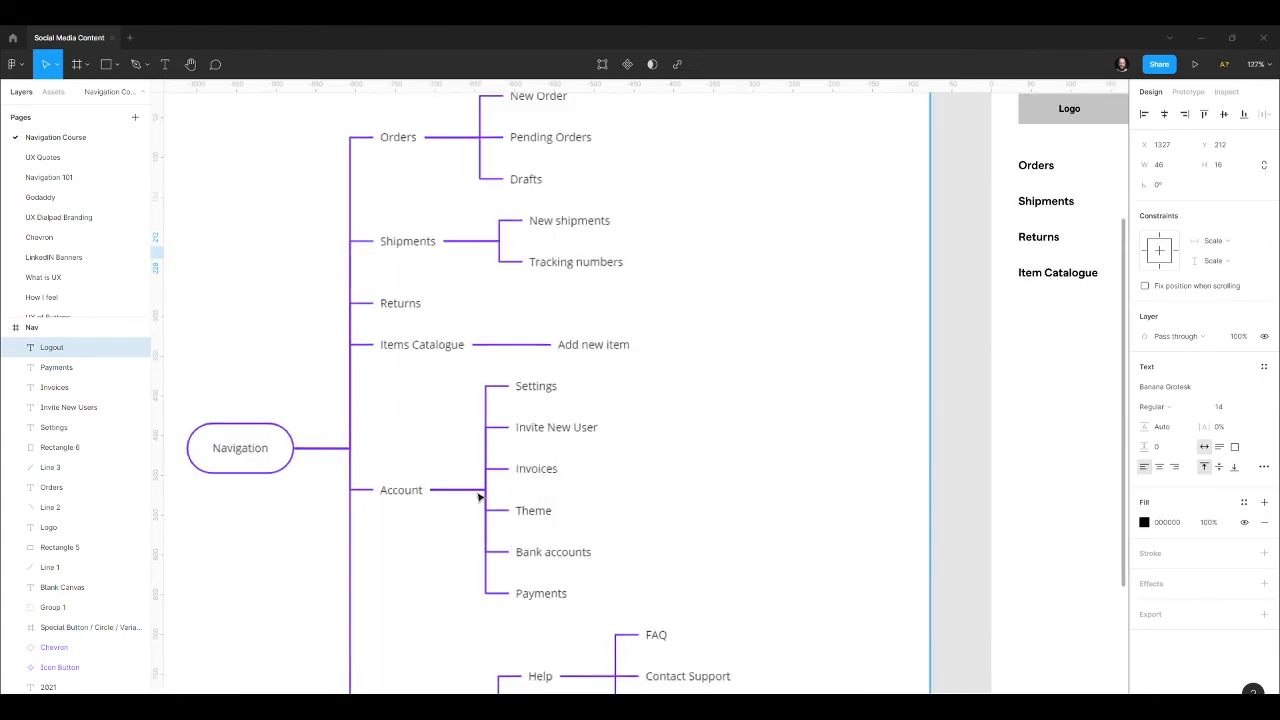
{"action": "scroll", "coordinate": [370, 455], "scroll_direction": "down", "scroll_amount": 5}
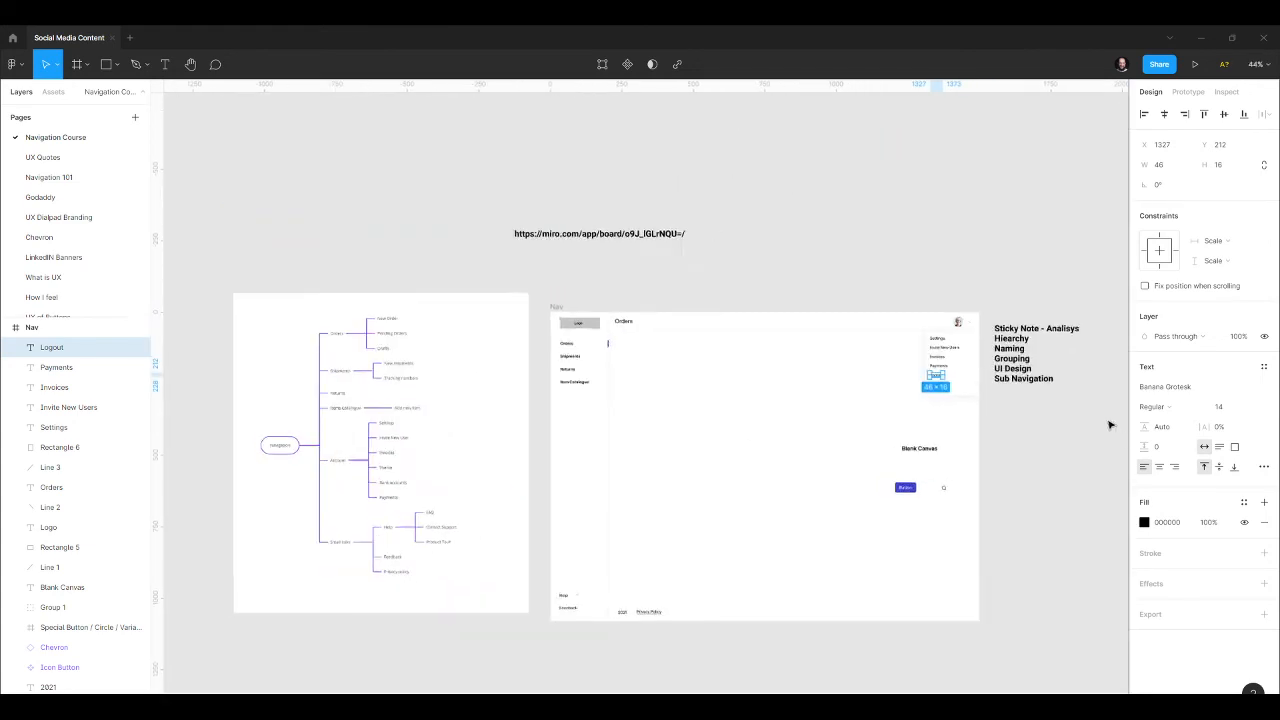
{"action": "scroll", "coordinate": [1052, 410], "scroll_direction": "up", "scroll_amount": 5}
{"action": "scroll", "coordinate": [828, 349], "scroll_direction": "up", "scroll_amount": 2}
{"action": "left_click", "coordinate": [604, 370]}
{"action": "left_click", "coordinate": [674, 343]}
{"action": "key", "text": "shift+Down"}
{"action": "key", "text": "shift+Down"}
{"action": "key", "text": "shift+Down"}
{"action": "key", "text": "shift+Down"}
Extend the account dropdown's background rectangle downward and place the Logout link near its lower edge.
{"action": "left_click", "coordinate": [757, 423]}
{"action": "left_click_drag", "start_coordinate": [757, 434], "coordinate": [759, 495]}
{"action": "left_click_drag", "start_coordinate": [684, 420], "coordinate": [674, 475]}
Draw a horizontal divider line about 180 px long above the Logout link and set its opacity to 30%.
{"action": "key", "text": "l"}
{"action": "left_click_drag", "start_coordinate": [618, 437], "coordinate": [849, 437]}
{"action": "key", "text": "3"}
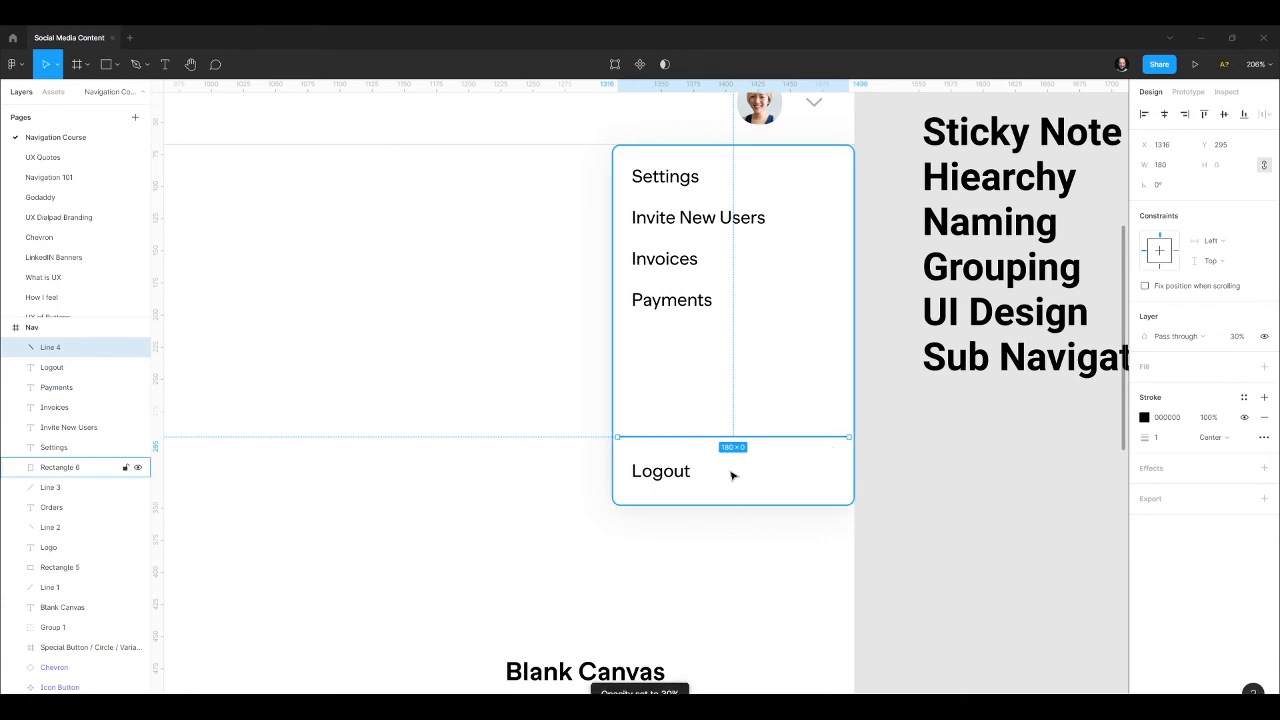
Change the Logout link's text fill to the purple document color.
{"action": "left_click", "coordinate": [653, 478]}
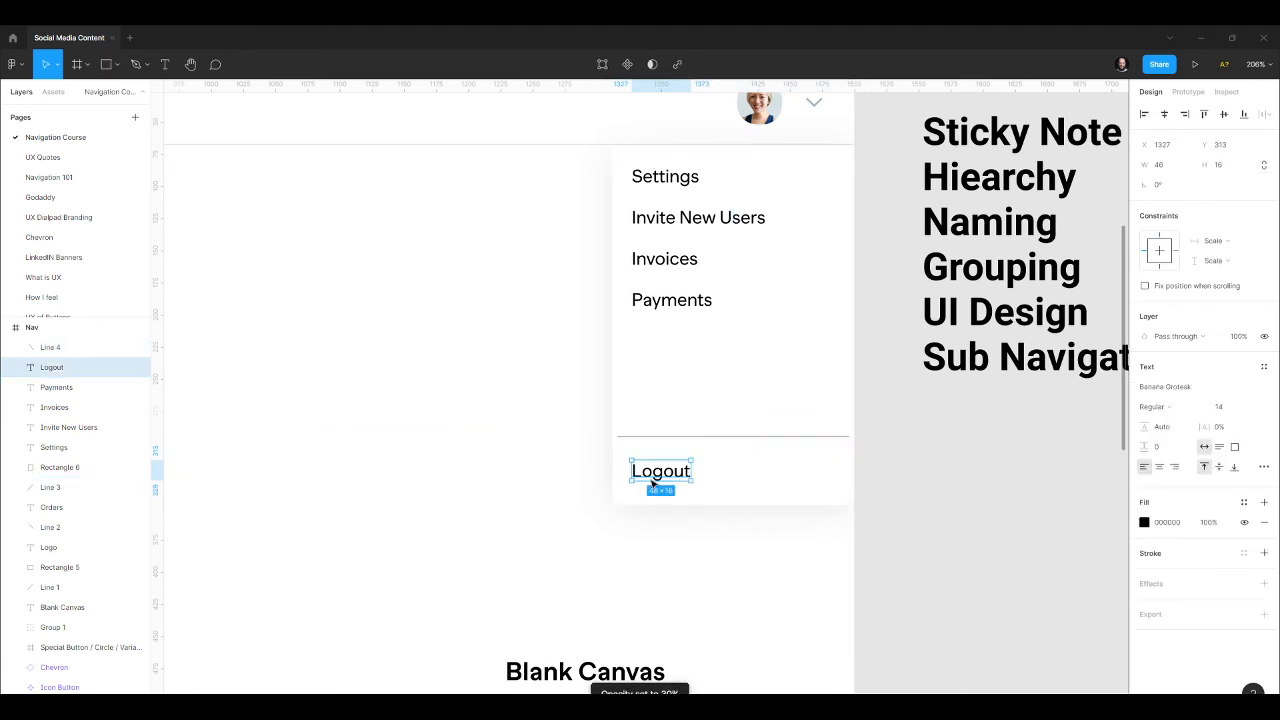
{"action": "left_click", "coordinate": [1147, 529]}
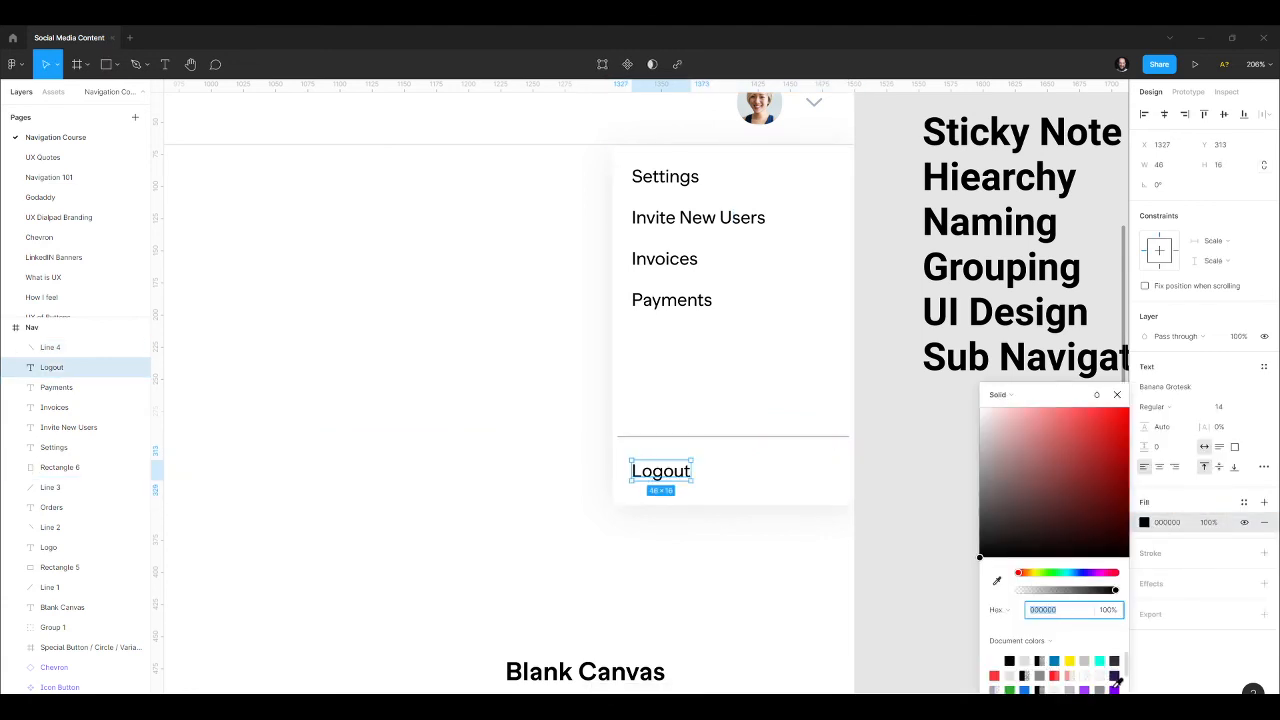
{"action": "left_click", "coordinate": [1115, 677]}
{"action": "left_click", "coordinate": [494, 469]}
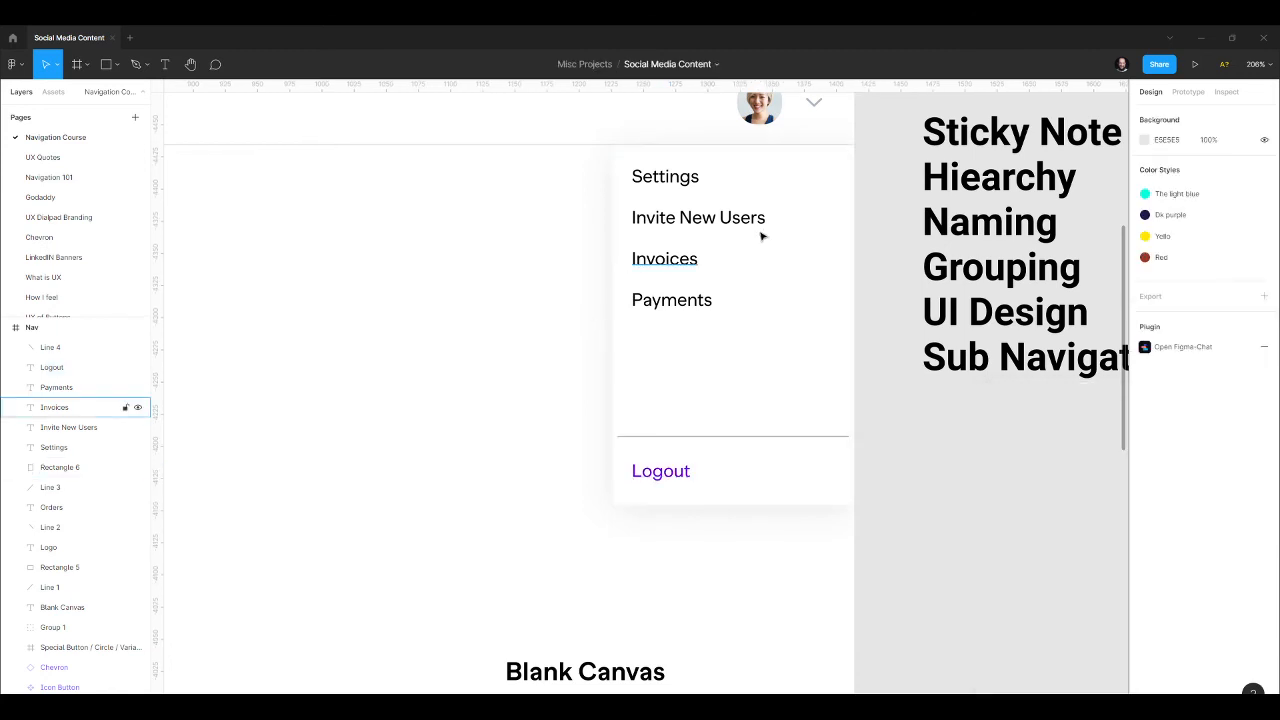
Duplicate the Payments link below itself in the account dropdown and change the copy's text to "Theme".
{"action": "left_click", "coordinate": [706, 299]}
{"action": "left_click_drag", "start_coordinate": [706, 299], "coordinate": [713, 344]}
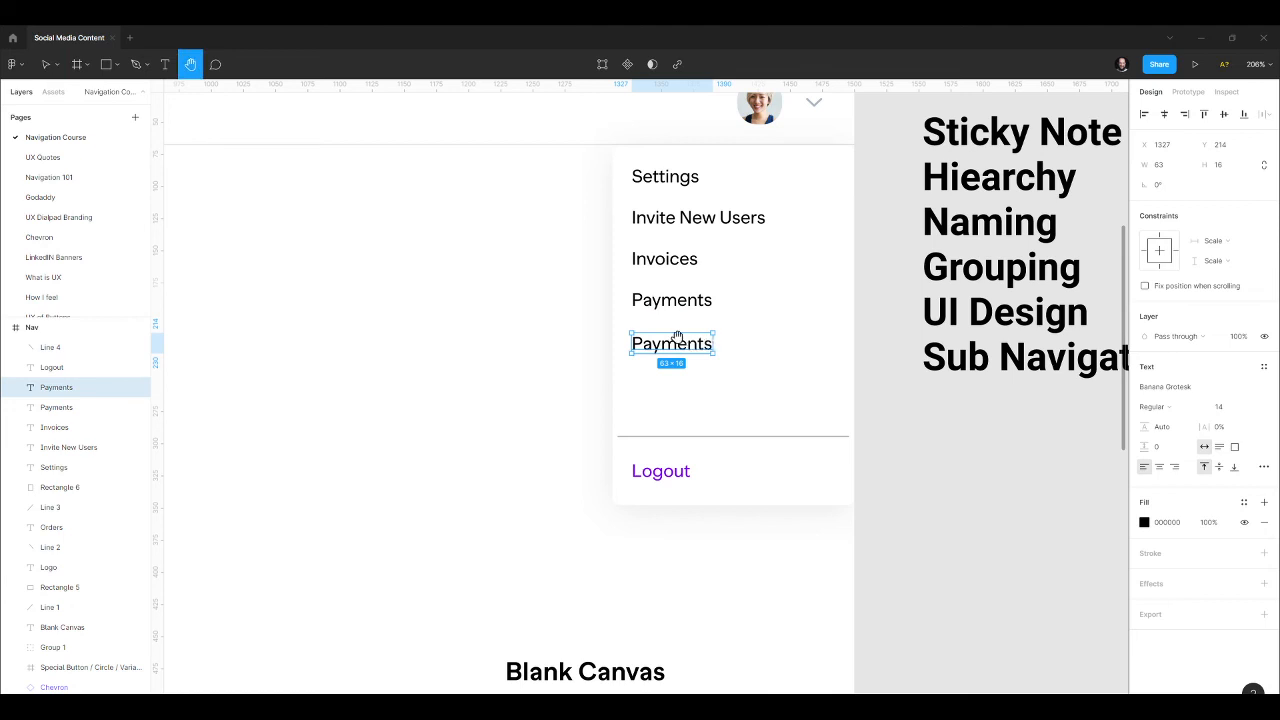
{"action": "scroll", "coordinate": [666, 207], "scroll_direction": "down", "scroll_amount": 3}
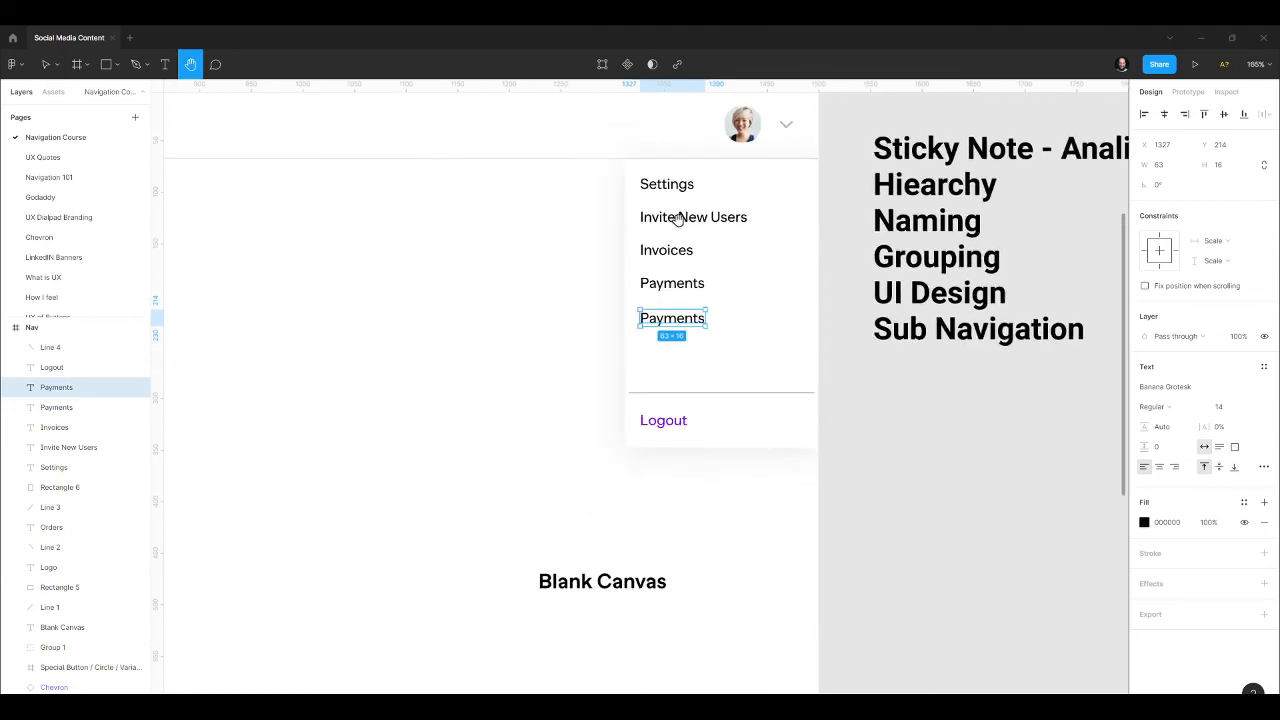
{"action": "left_click", "coordinate": [46, 64]}
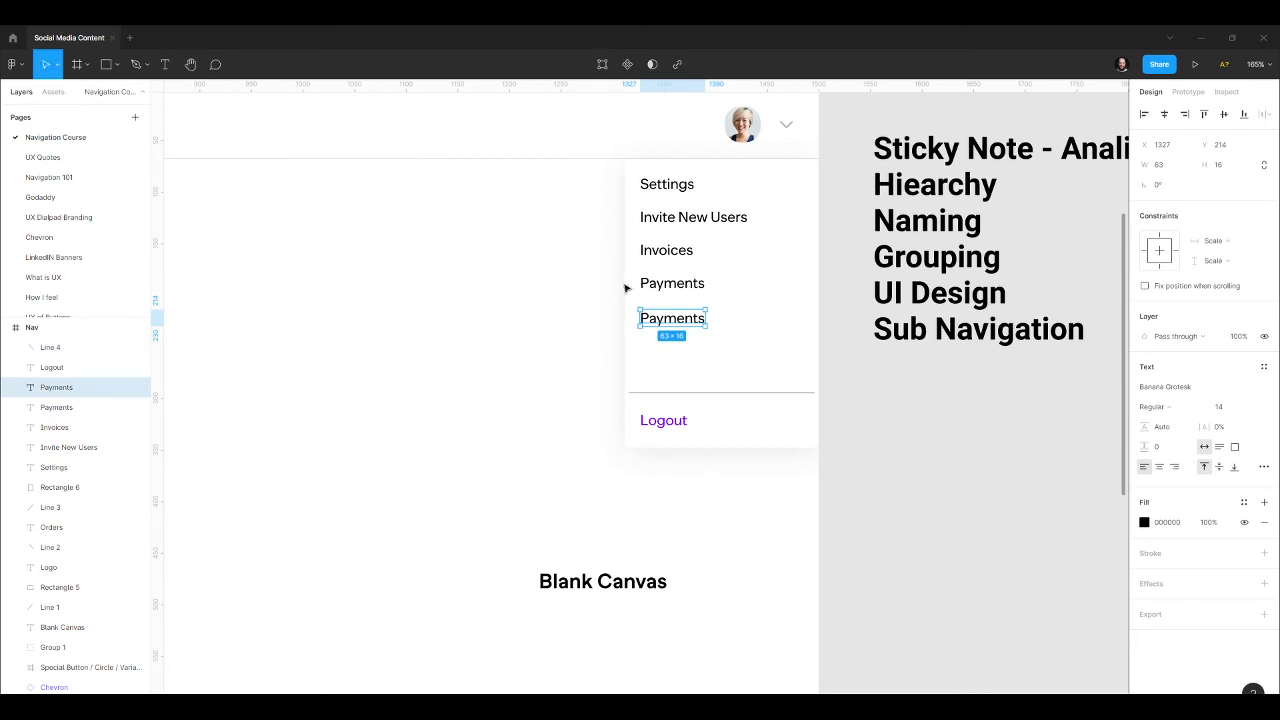
{"action": "scroll", "coordinate": [694, 300], "scroll_direction": "up", "scroll_amount": 6}
{"action": "double_click", "coordinate": [674, 345]}
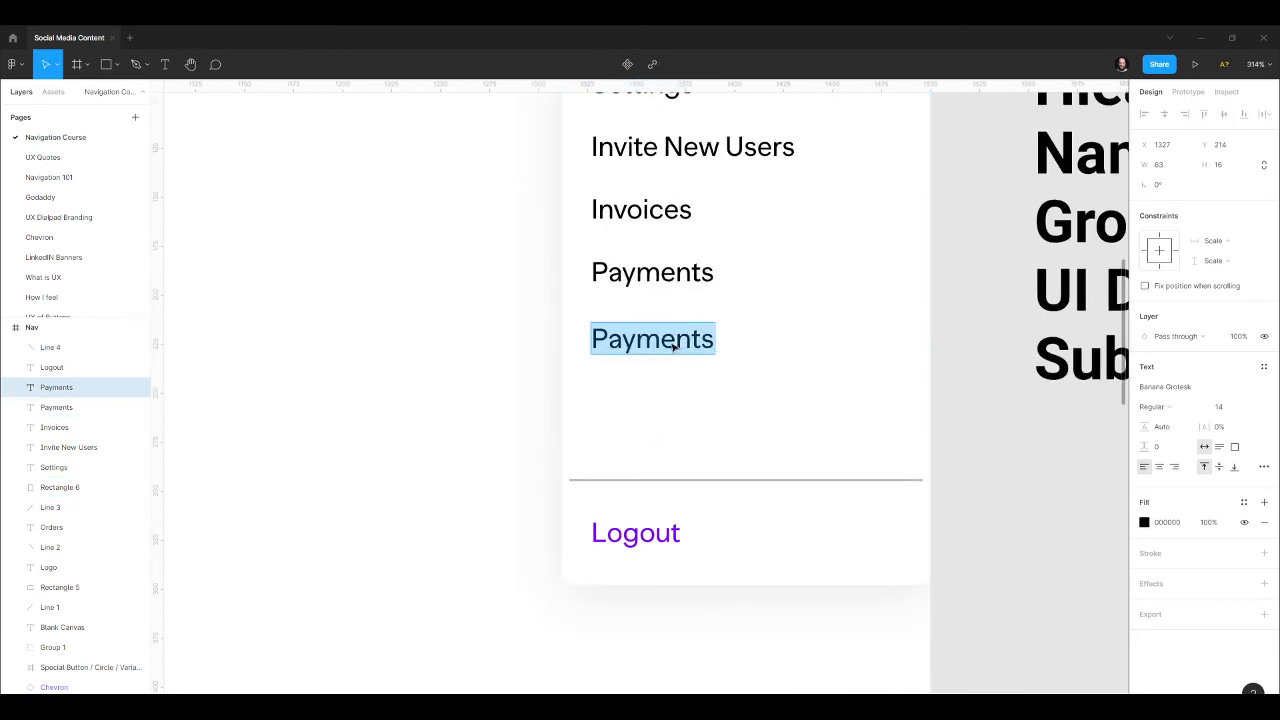
{"action": "type", "text": "Thane"}
{"action": "key", "text": "BackSpace"}
{"action": "key", "text": "BackSpace"}
{"action": "key", "text": "BackSpace"}
{"action": "type", "text": "eme"}
{"action": "left_click", "coordinate": [433, 299]}
{"action": "left_click", "coordinate": [433, 299]}
Duplicate the Theme link 32 px lower and change the copy's text to "Bank Accounts".
{"action": "left_click", "coordinate": [662, 344]}
{"action": "left_click_drag", "start_coordinate": [652, 339], "coordinate": [656, 404]}
{"action": "scroll", "coordinate": [776, 319], "scroll_direction": "down", "scroll_amount": 3}
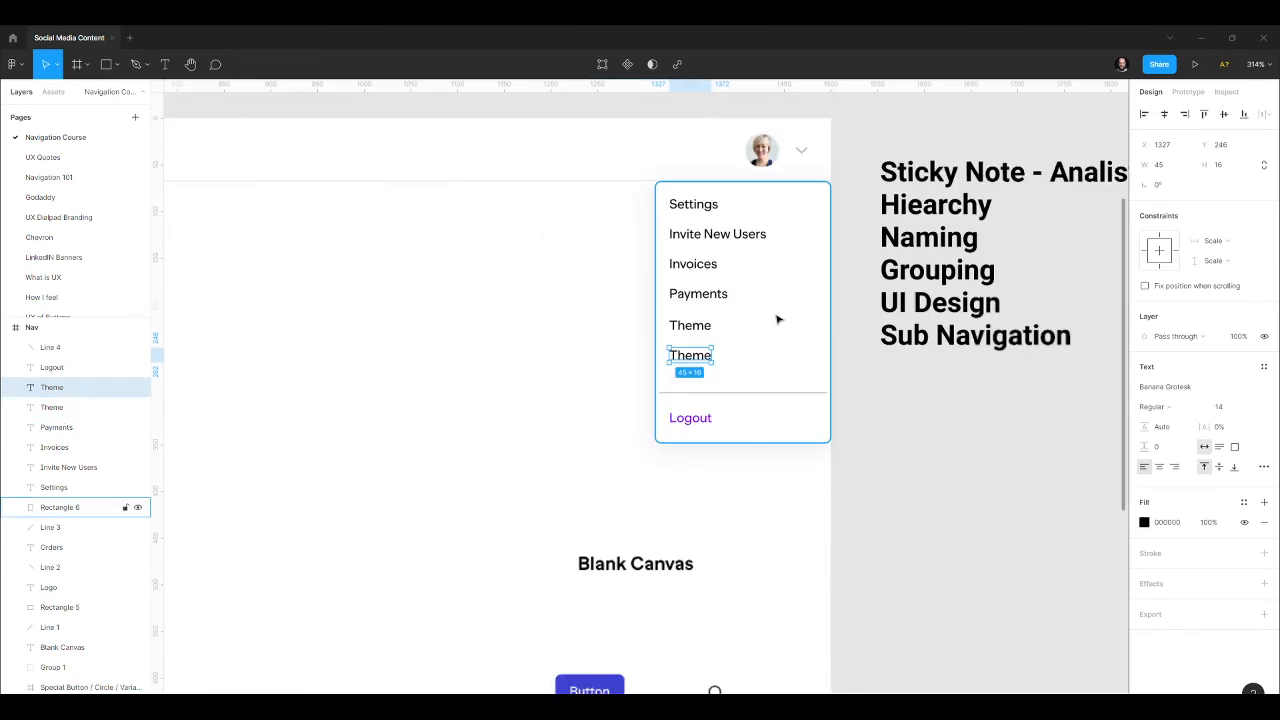
{"action": "scroll", "coordinate": [776, 319], "scroll_direction": "down", "scroll_amount": 10}
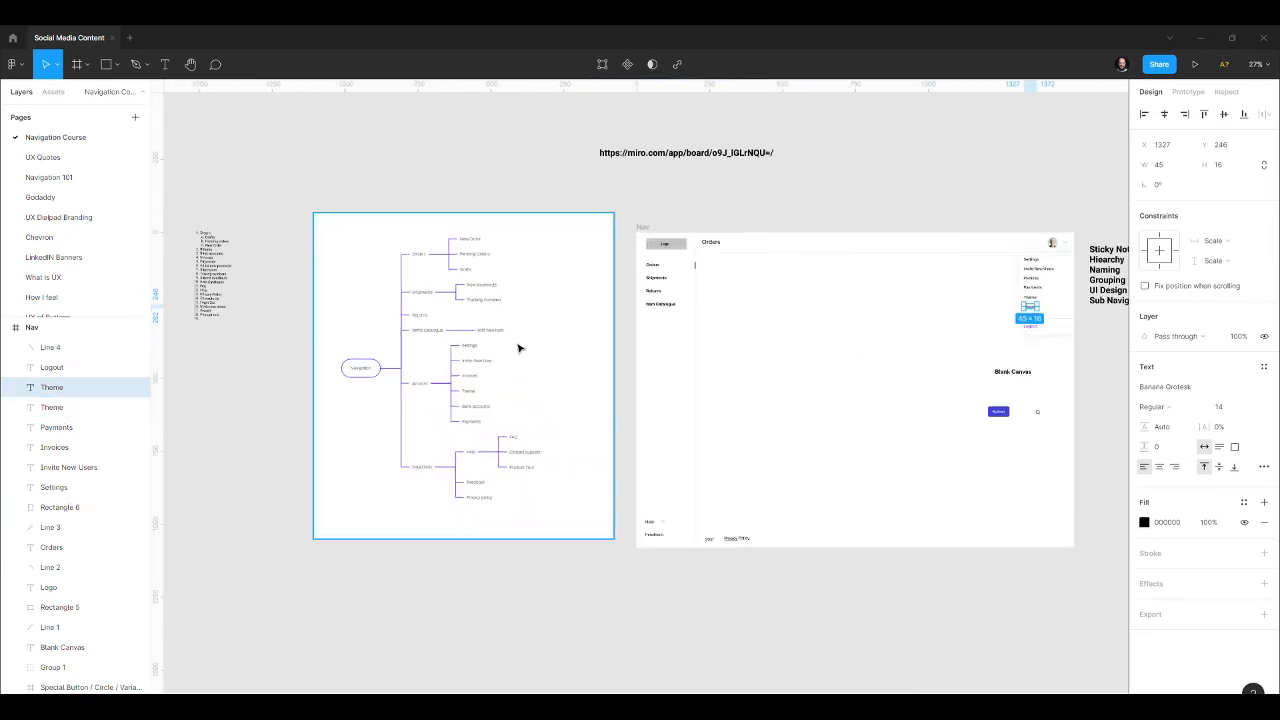
{"action": "scroll", "coordinate": [520, 348], "scroll_direction": "up", "scroll_amount": 3}
{"action": "scroll", "coordinate": [342, 321], "scroll_direction": "down", "scroll_amount": 3}
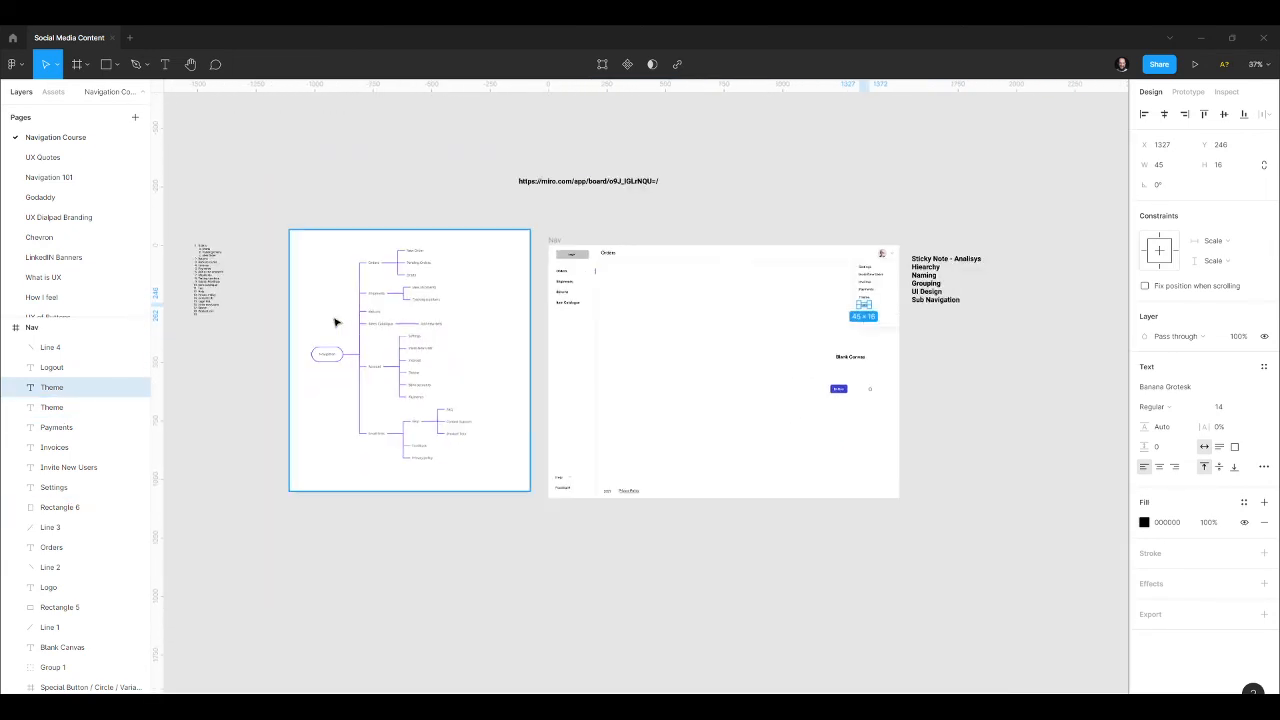
{"action": "scroll", "coordinate": [724, 292], "scroll_direction": "up", "scroll_amount": 2}
{"action": "scroll", "coordinate": [683, 282], "scroll_direction": "up", "scroll_amount": 3}
{"action": "scroll", "coordinate": [683, 282], "scroll_direction": "up", "scroll_amount": 5}
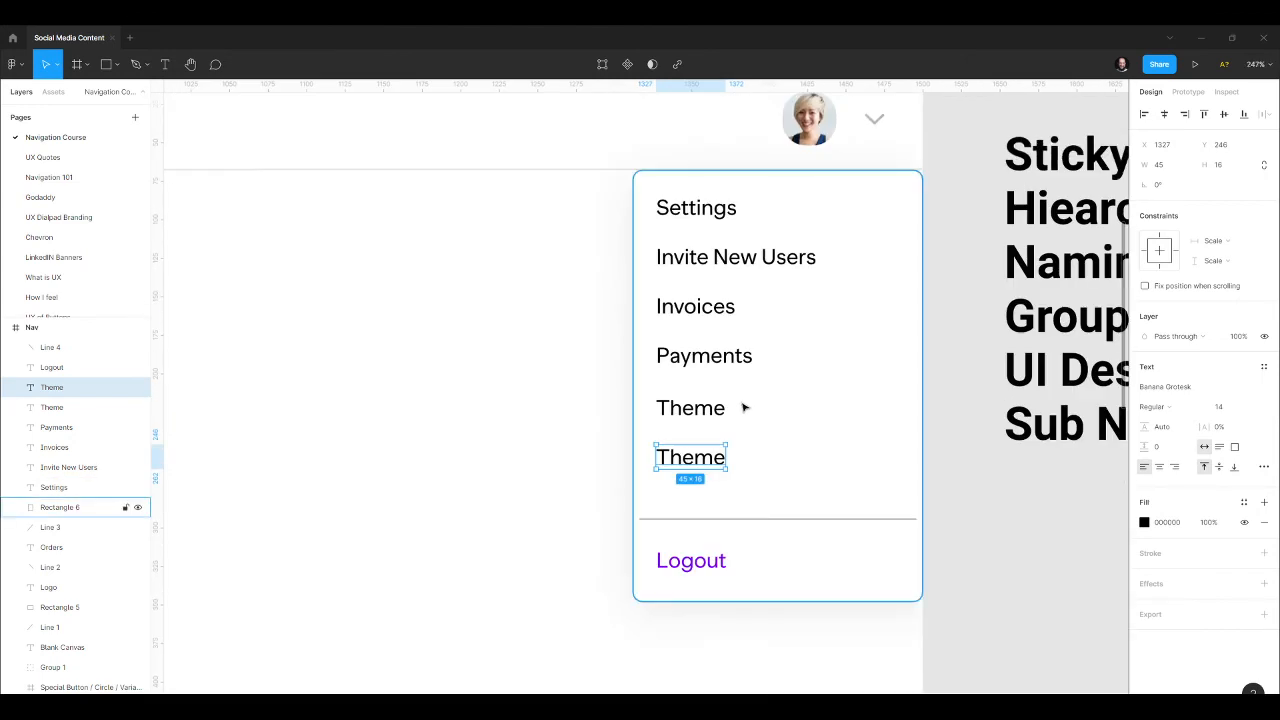
{"action": "double_click", "coordinate": [676, 457]}
{"action": "type", "text": "Ban"}
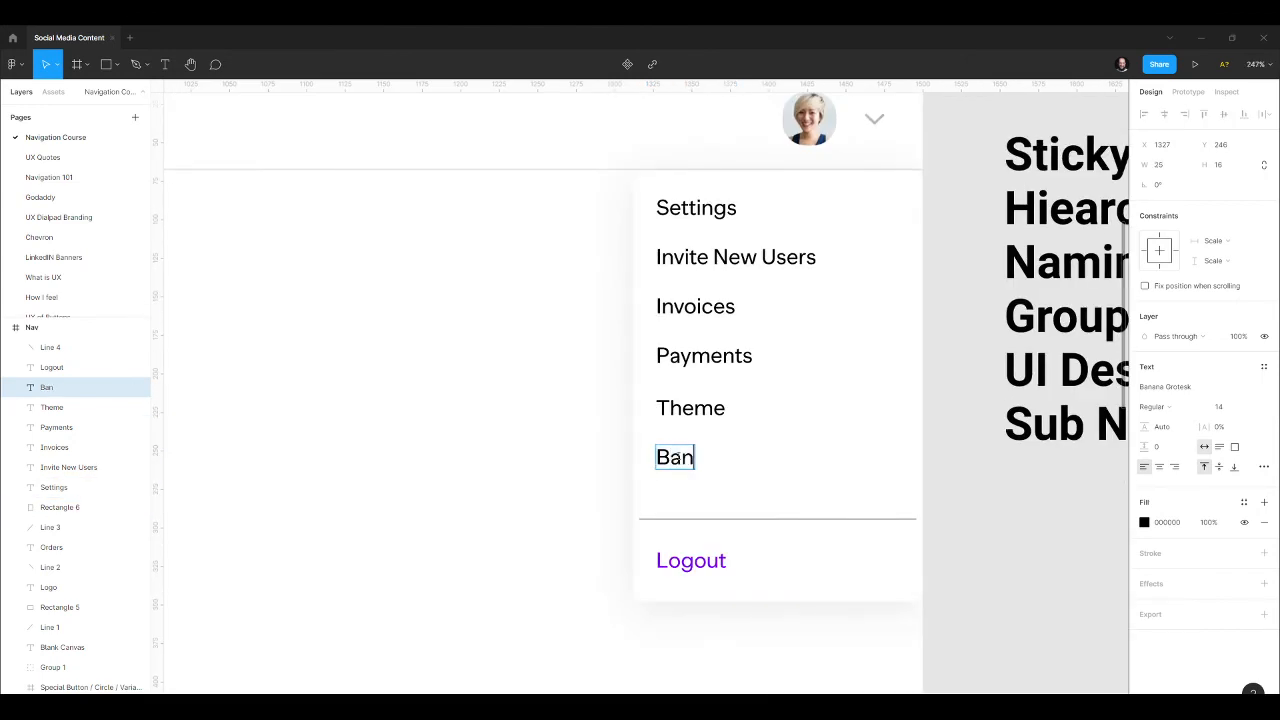
{"action": "type", "text": "k Accounts"}
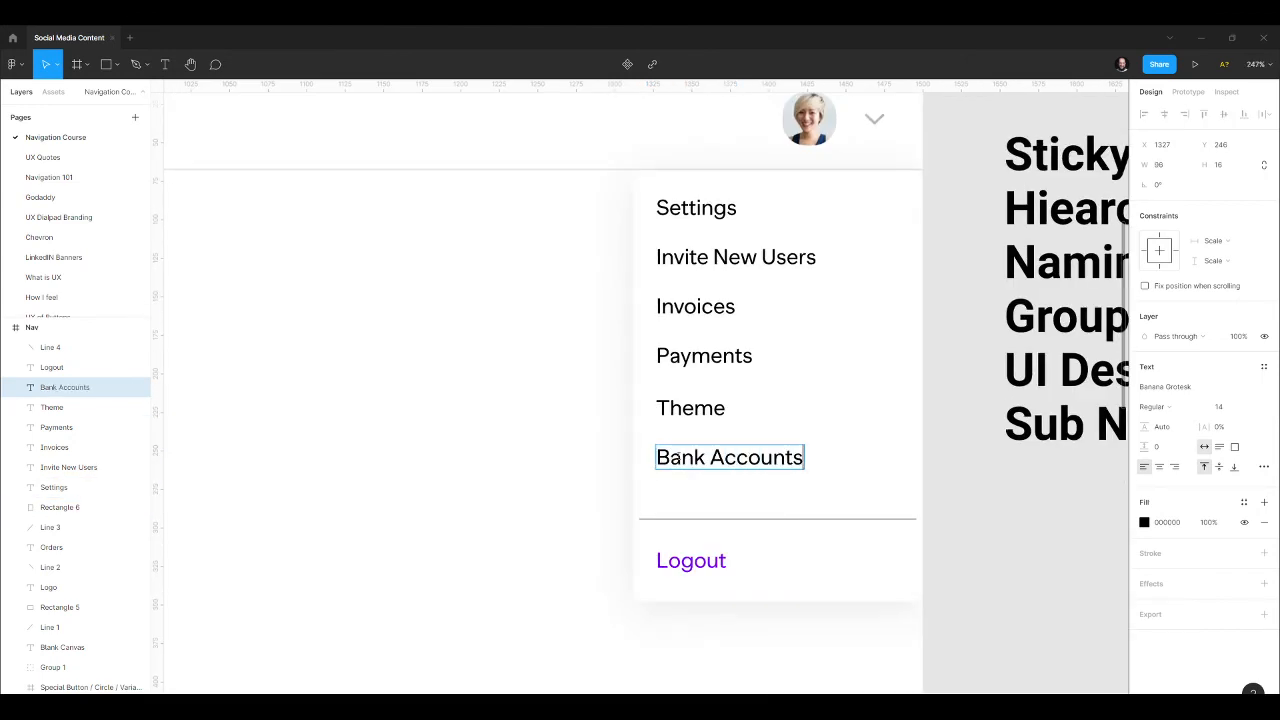
{"action": "left_click", "coordinate": [609, 380]}
Move the spare blue button into the header beside the Orders title and change its label to "New Order".
{"action": "scroll", "coordinate": [609, 380], "scroll_direction": "down", "scroll_amount": 5}
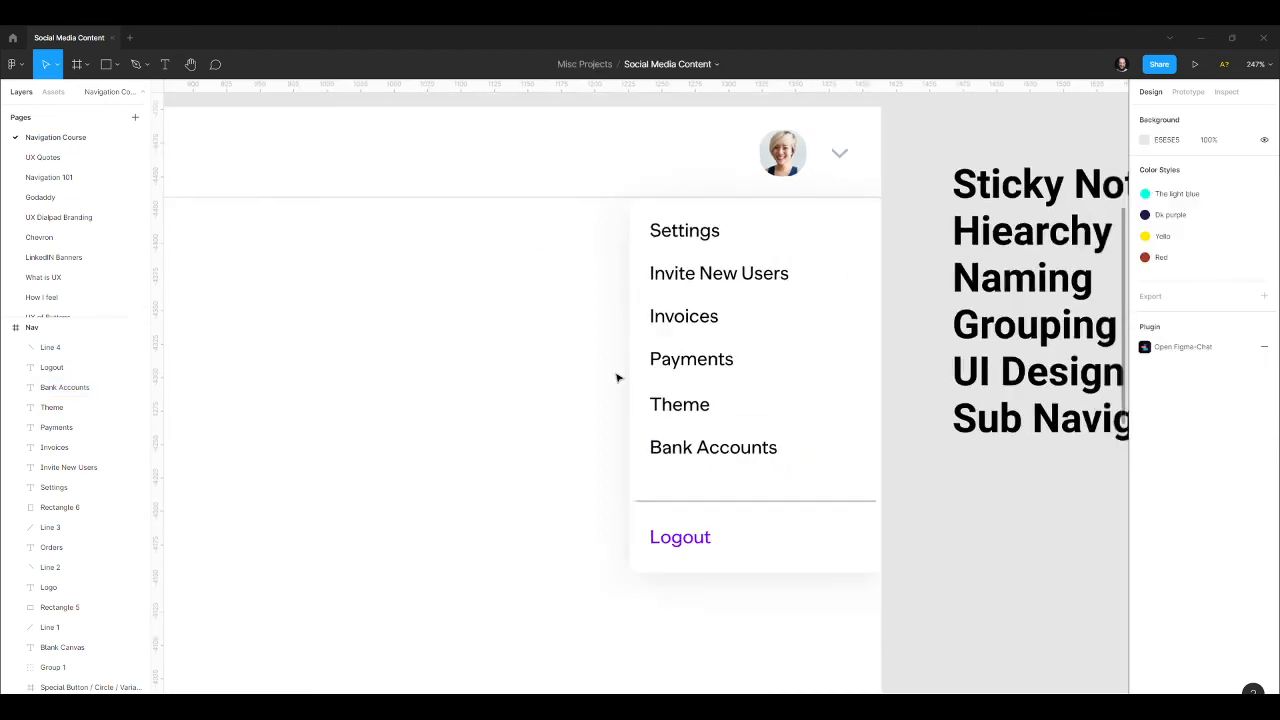
{"action": "scroll", "coordinate": [591, 529], "scroll_direction": "up", "scroll_amount": 2}
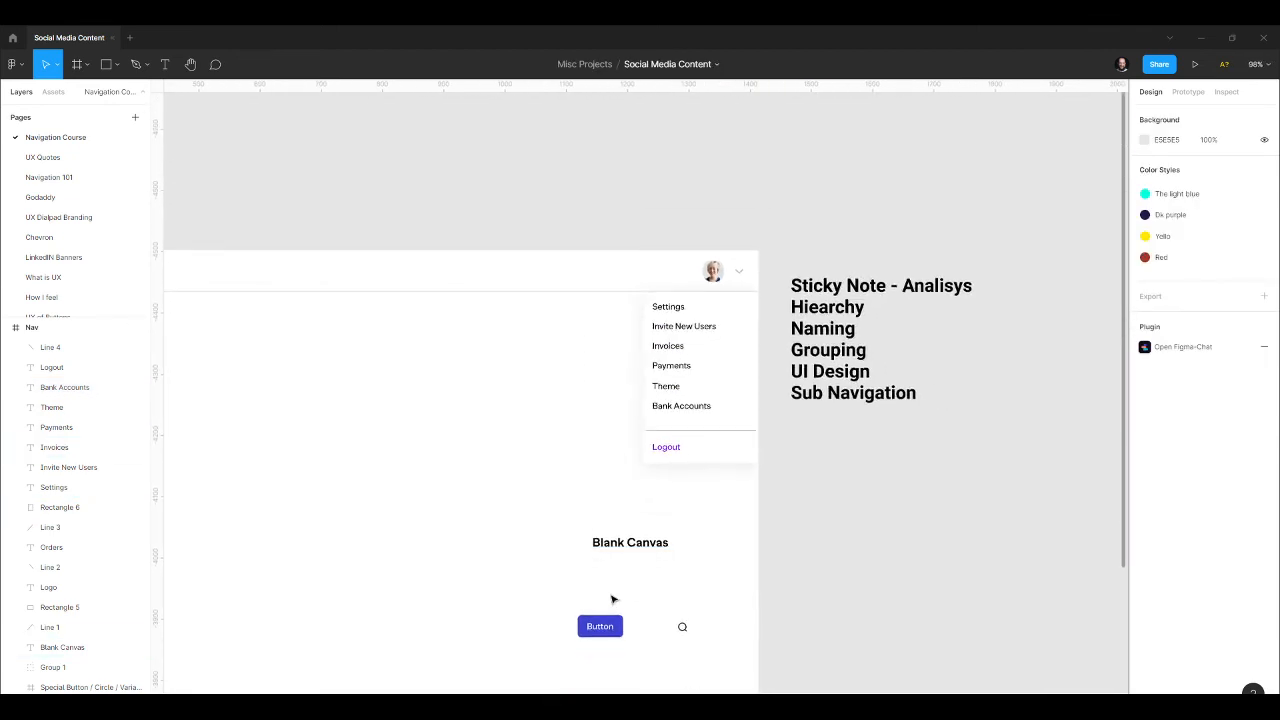
{"action": "scroll", "coordinate": [620, 603], "scroll_direction": "down", "scroll_amount": 2}
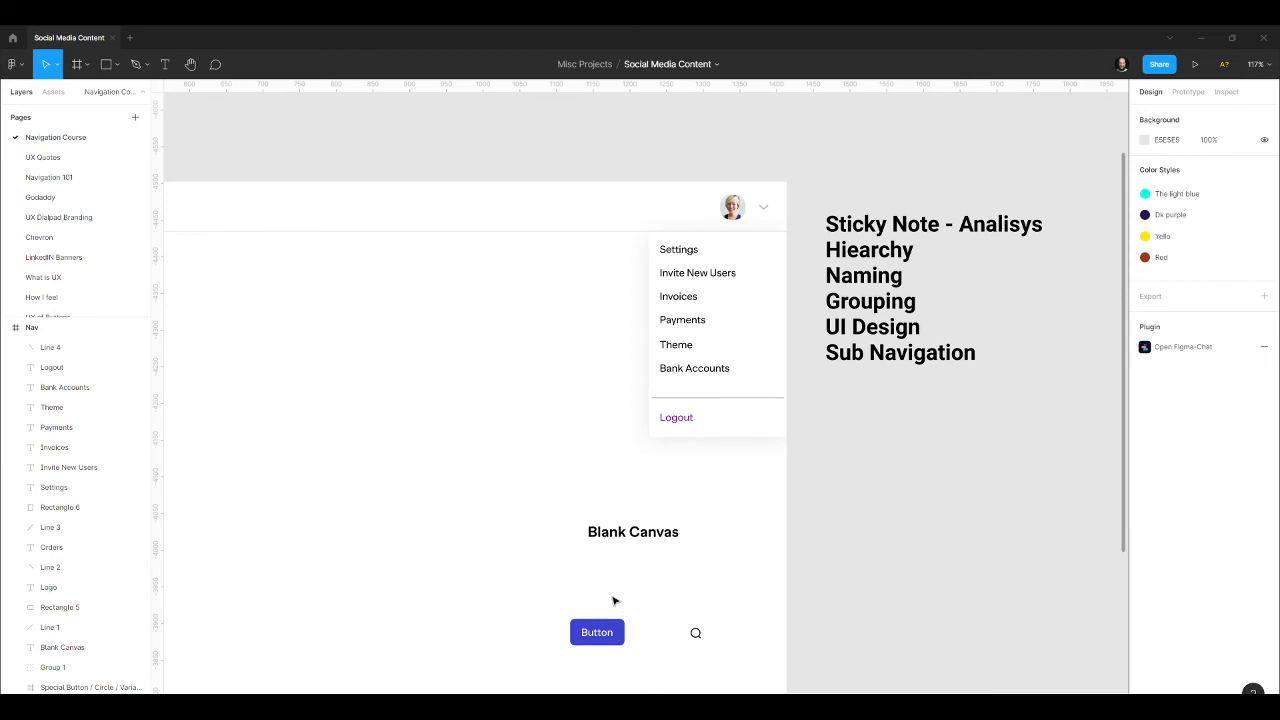
{"action": "scroll", "coordinate": [972, 554], "scroll_direction": "down", "scroll_amount": 5}
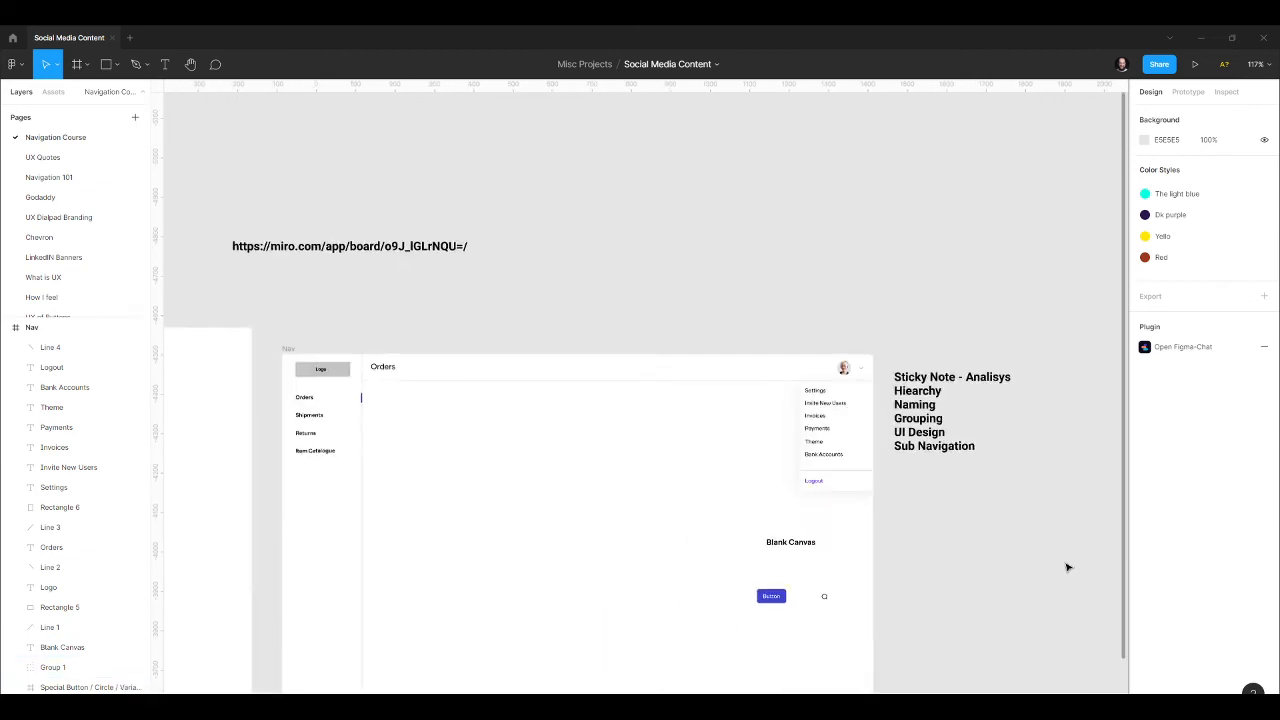
{"action": "scroll", "coordinate": [514, 417], "scroll_direction": "up", "scroll_amount": 2}
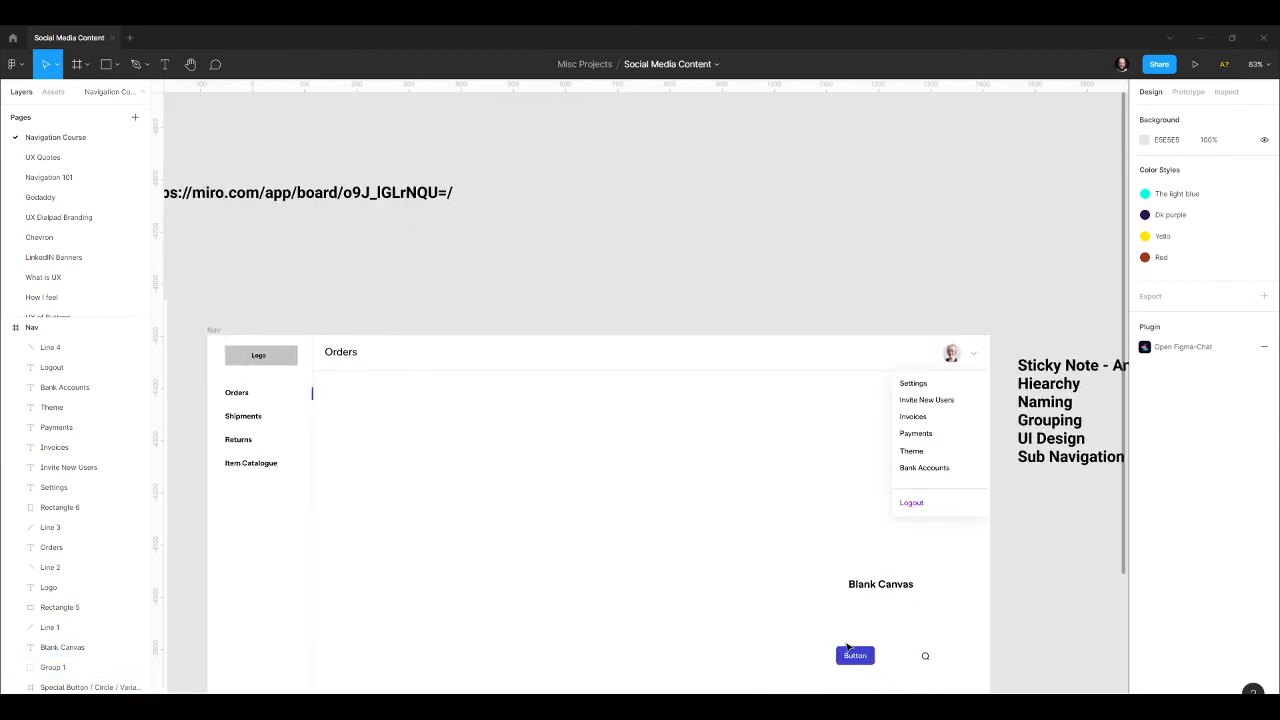
{"action": "left_click_drag", "start_coordinate": [851, 659], "coordinate": [389, 356]}
{"action": "scroll", "coordinate": [340, 392], "scroll_direction": "up", "scroll_amount": 5}
{"action": "double_click", "coordinate": [479, 331]}
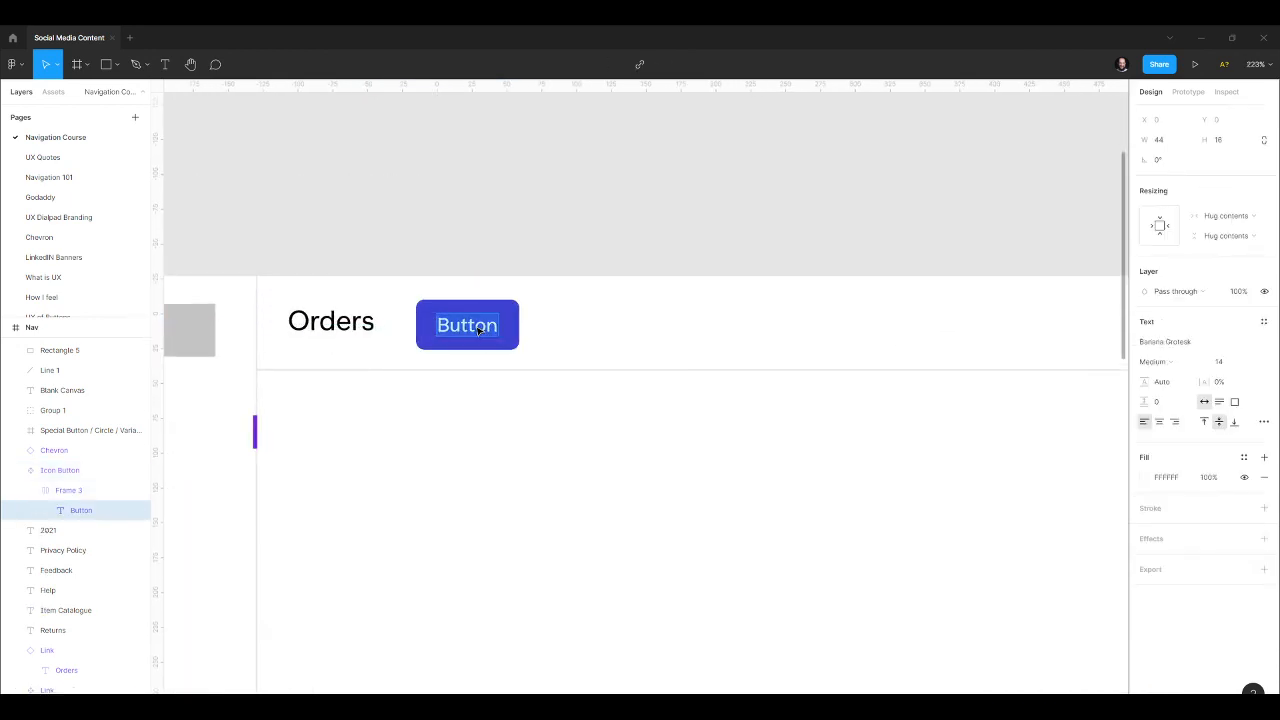
{"action": "type", "text": "New"}
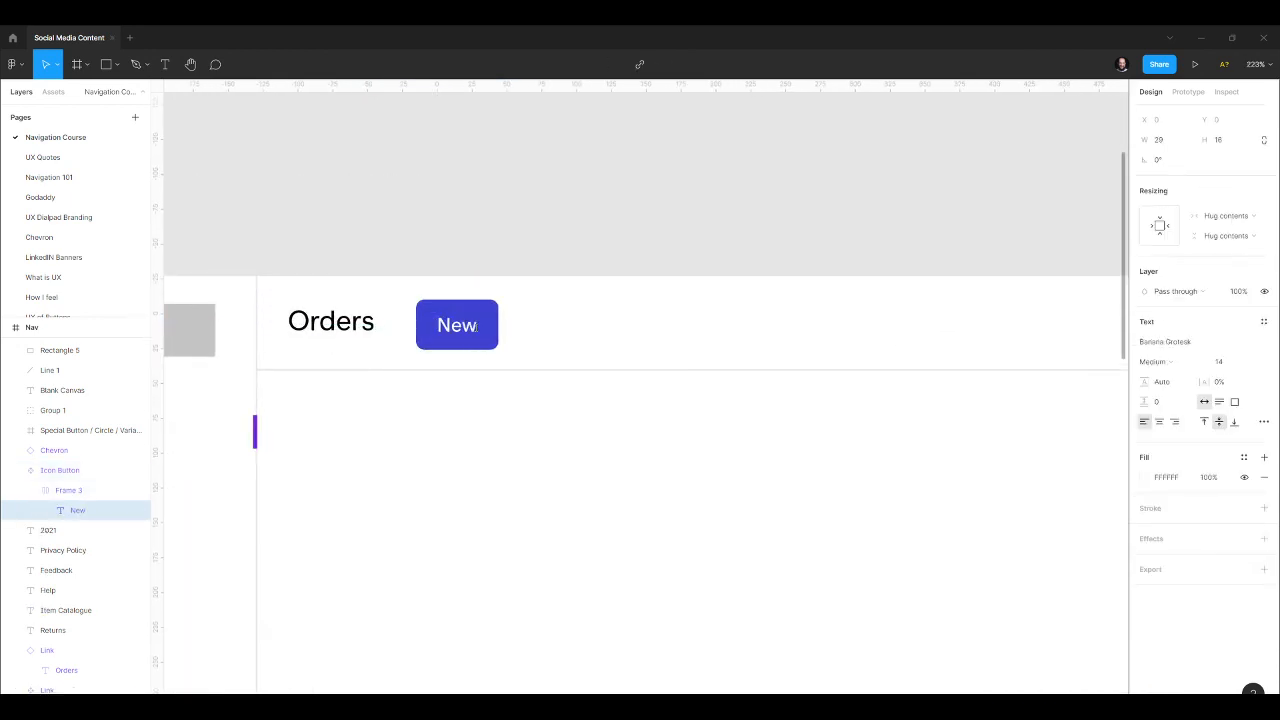
{"action": "type", "text": " Order"}
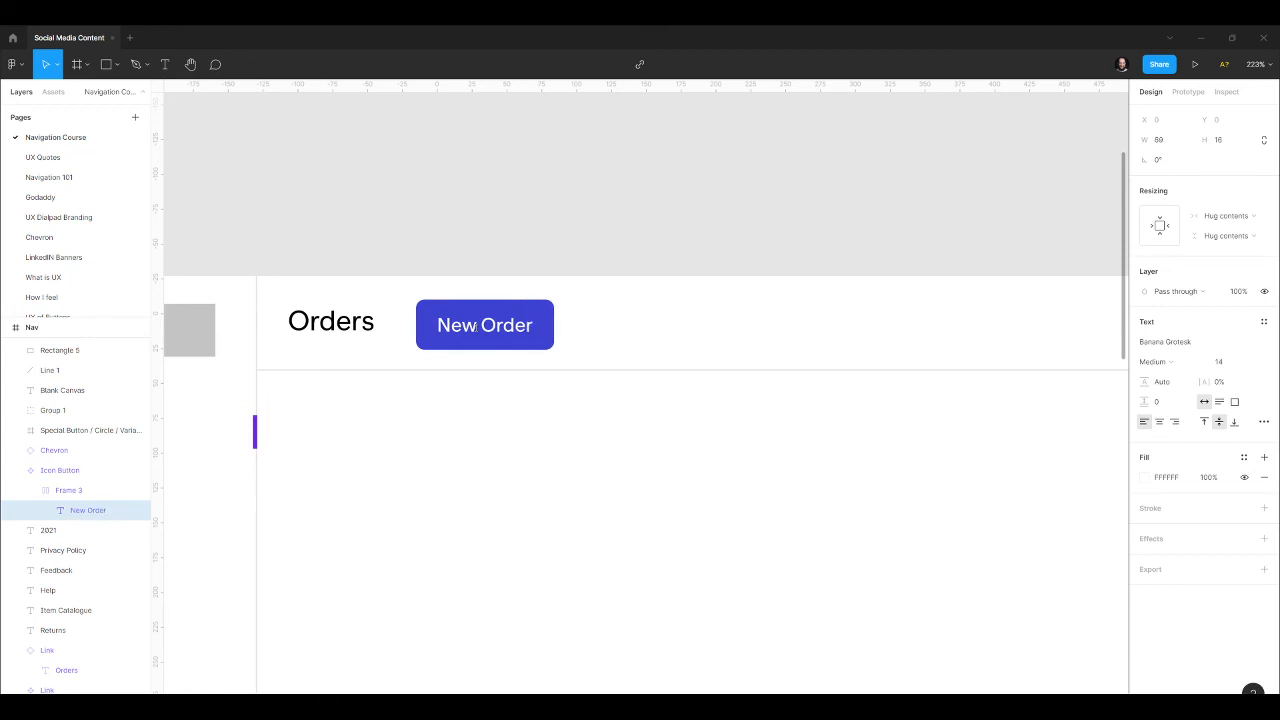
{"action": "key", "text": "Escape"}
{"action": "left_click", "coordinate": [474, 508]}
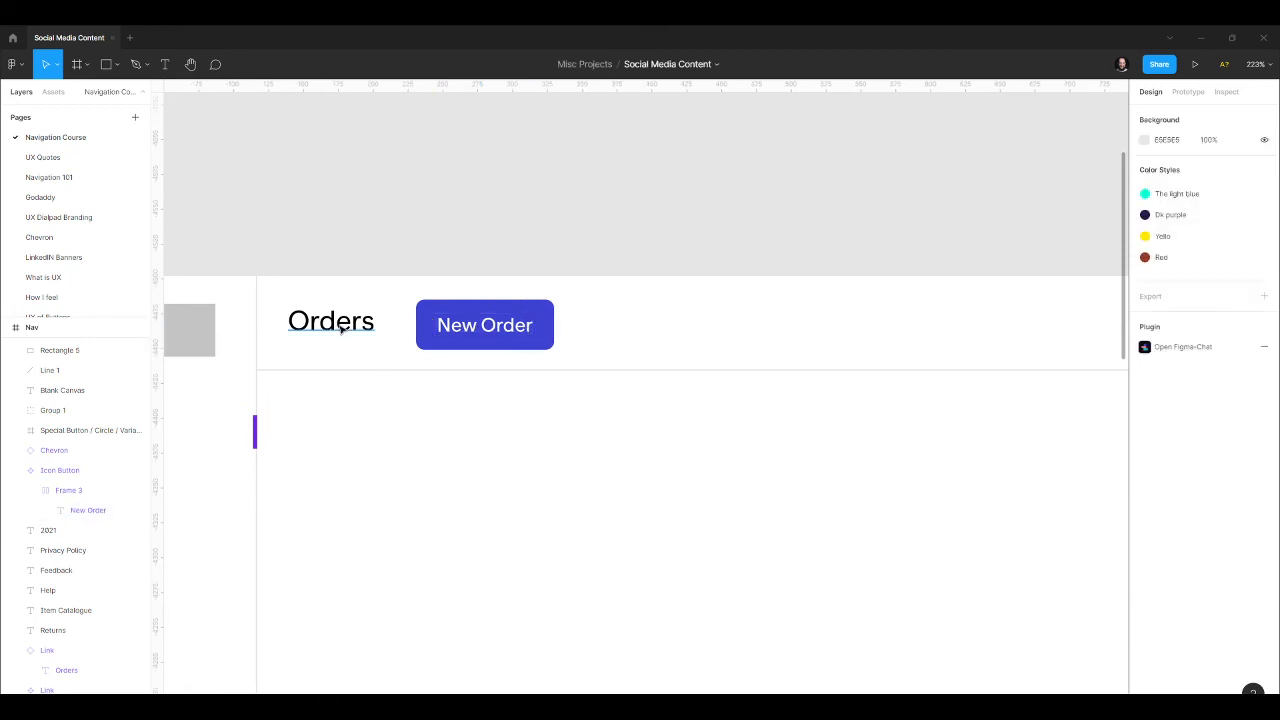
Set the header's Orders title to font size 18 and shift it down to align with the New Order button.
{"action": "left_click", "coordinate": [340, 322]}
{"action": "left_click", "coordinate": [1218, 408]}
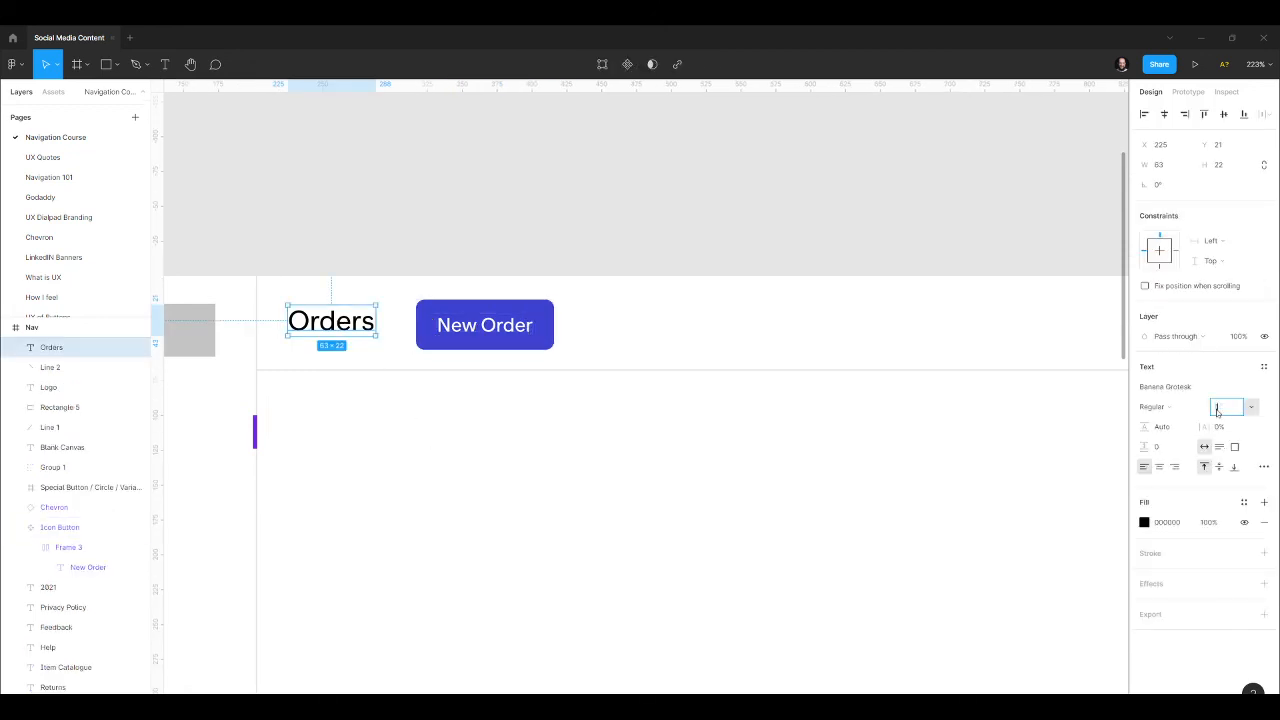
{"action": "type", "text": "18"}
{"action": "key", "text": "Return"}
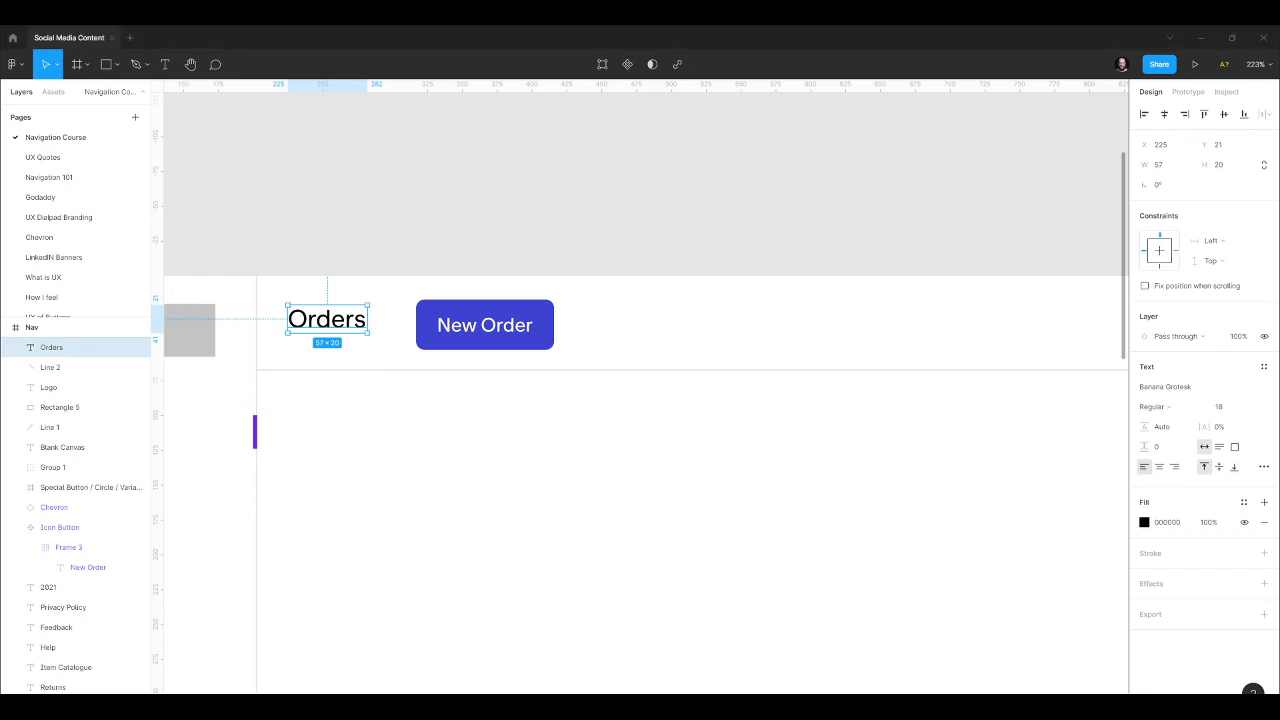
{"action": "scroll", "coordinate": [326, 338], "scroll_direction": "up", "scroll_amount": 3}
{"action": "left_click_drag", "start_coordinate": [335, 314], "coordinate": [337, 323]}
{"action": "left_click", "coordinate": [567, 469]}
Add a "Pending" text label below the header line, under the Orders title.
{"action": "scroll", "coordinate": [602, 356], "scroll_direction": "down", "scroll_amount": 3}
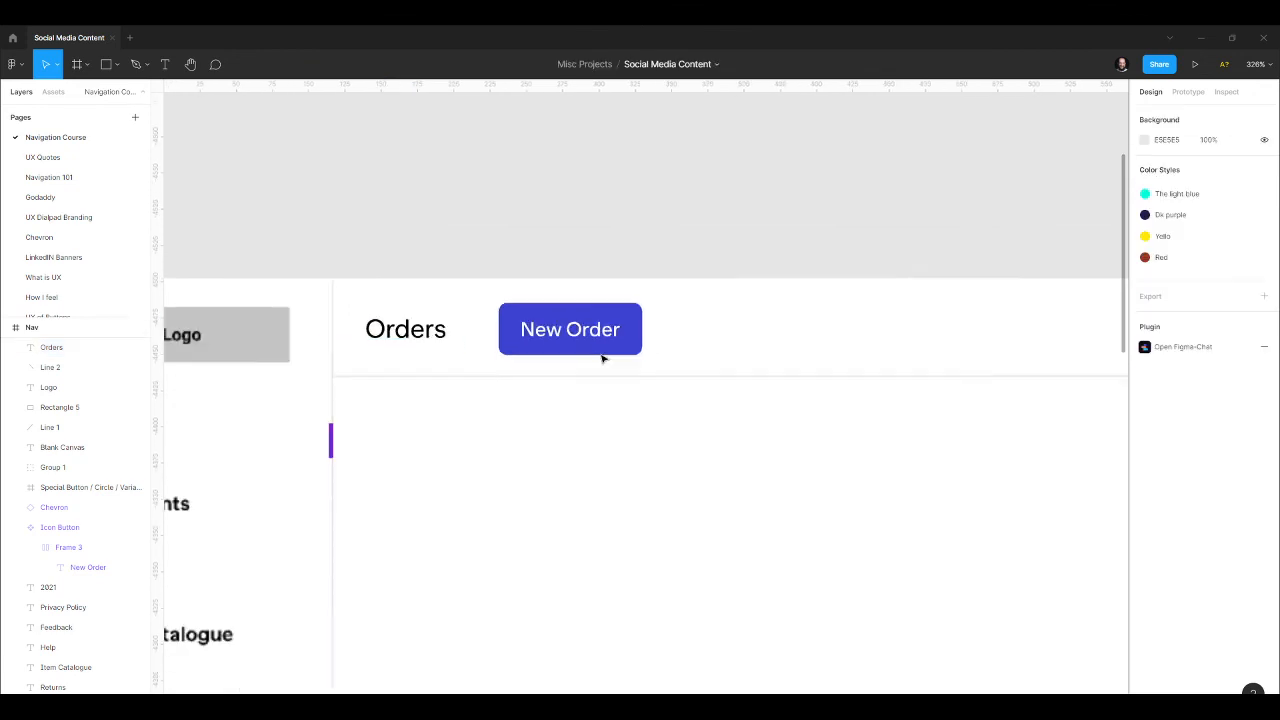
{"action": "scroll", "coordinate": [620, 337], "scroll_direction": "down", "scroll_amount": 5}
{"action": "scroll", "coordinate": [423, 354], "scroll_direction": "up", "scroll_amount": 5}
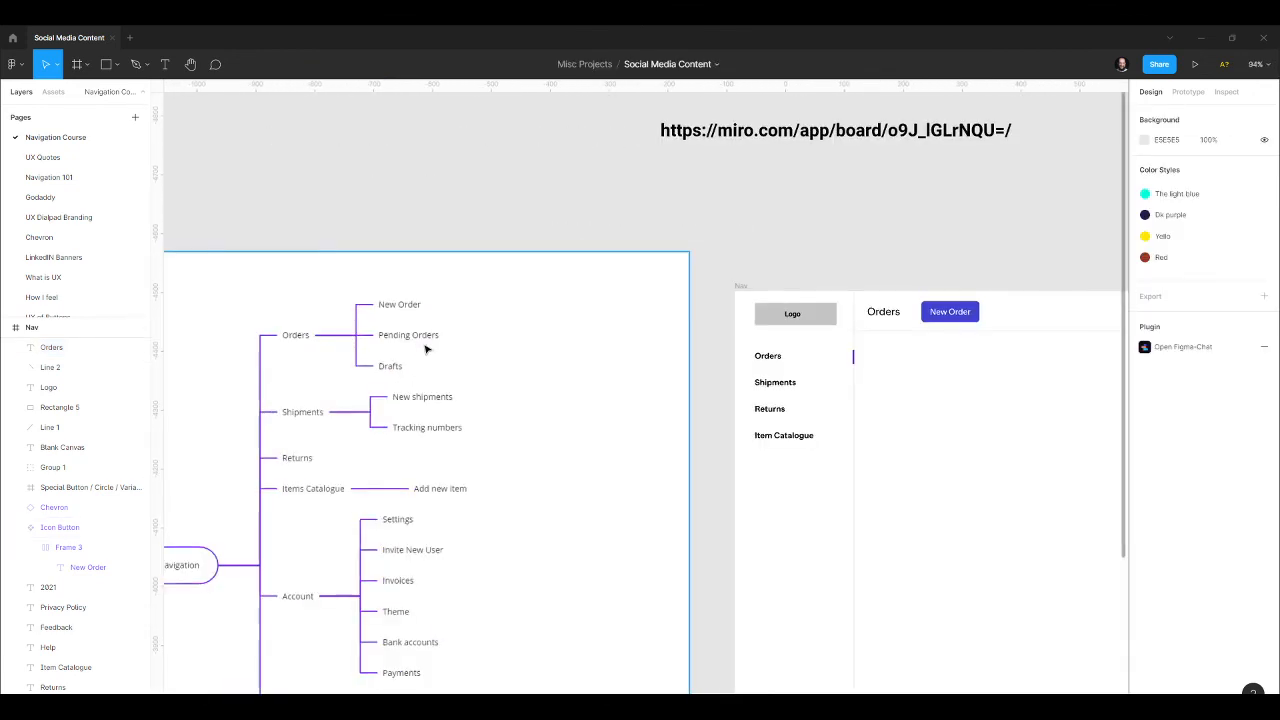
{"action": "scroll", "coordinate": [407, 342], "scroll_direction": "down", "scroll_amount": 1}
{"action": "scroll", "coordinate": [591, 354], "scroll_direction": "right", "scroll_amount": 5}
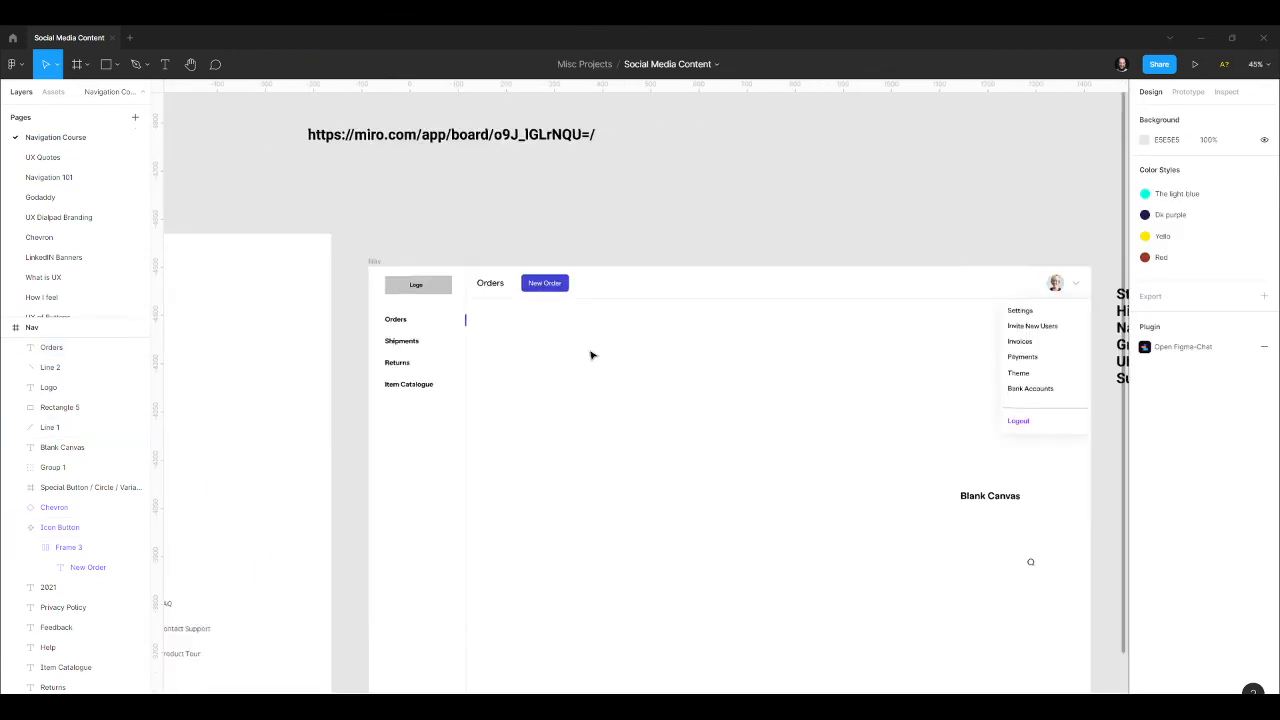
{"action": "scroll", "coordinate": [500, 323], "scroll_direction": "up", "scroll_amount": 4}
{"action": "key", "text": "t"}
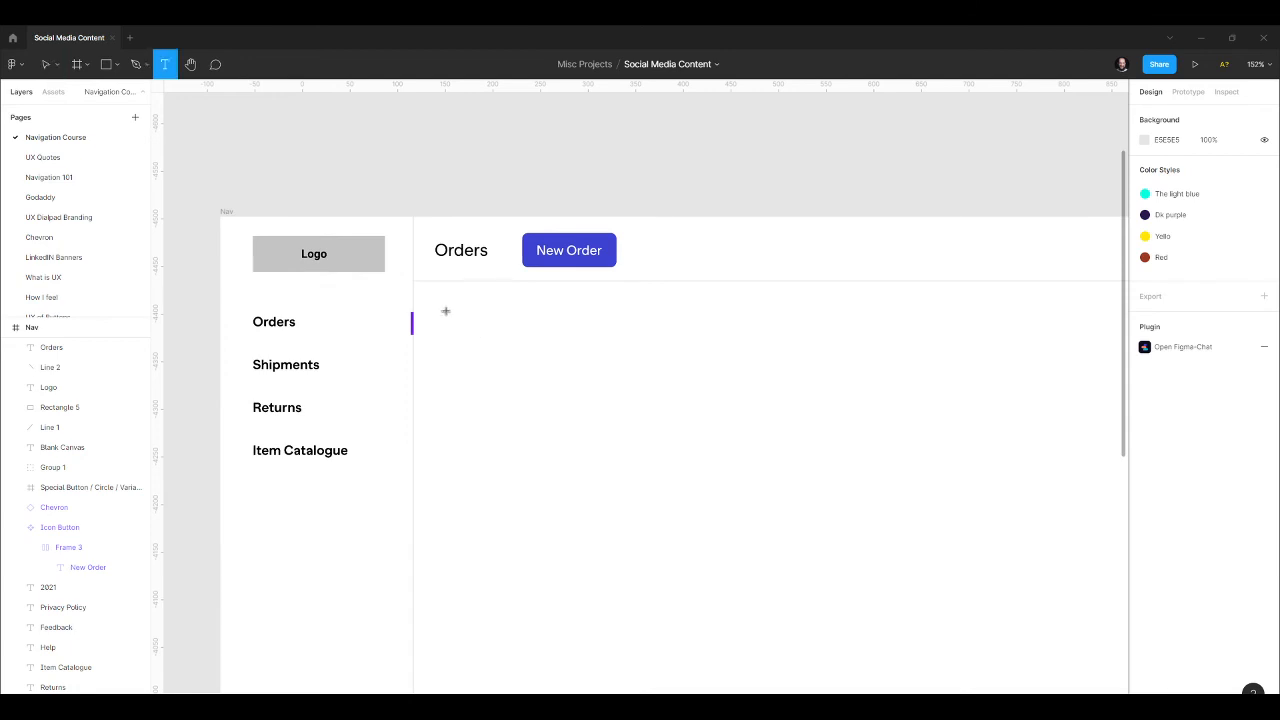
{"action": "left_click", "coordinate": [446, 312]}
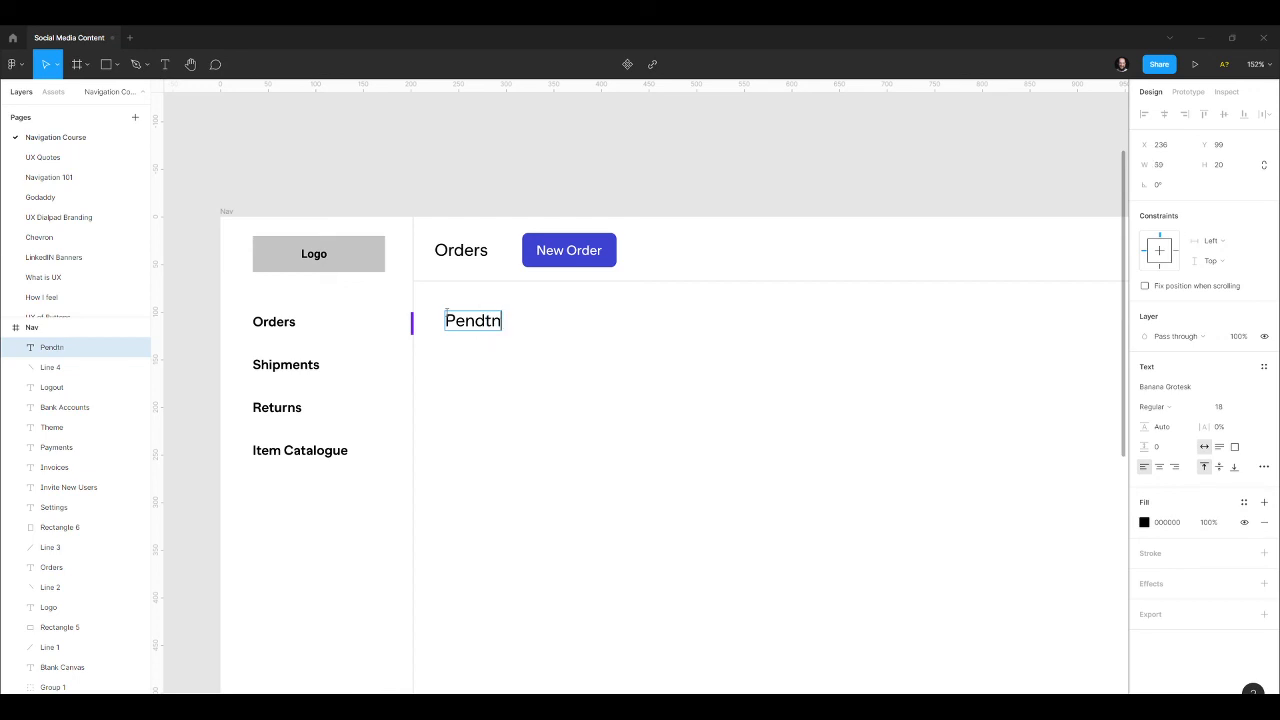
{"action": "type", "text": "Pending"}
{"action": "key", "text": "Escape"}
Duplicate the Pending label to its right on the same row and change the copy's text to "Drafts".
{"action": "left_click_drag", "start_coordinate": [474, 325], "coordinate": [568, 320]}
{"action": "double_click", "coordinate": [565, 314]}
{"action": "type", "text": "Drafts"}
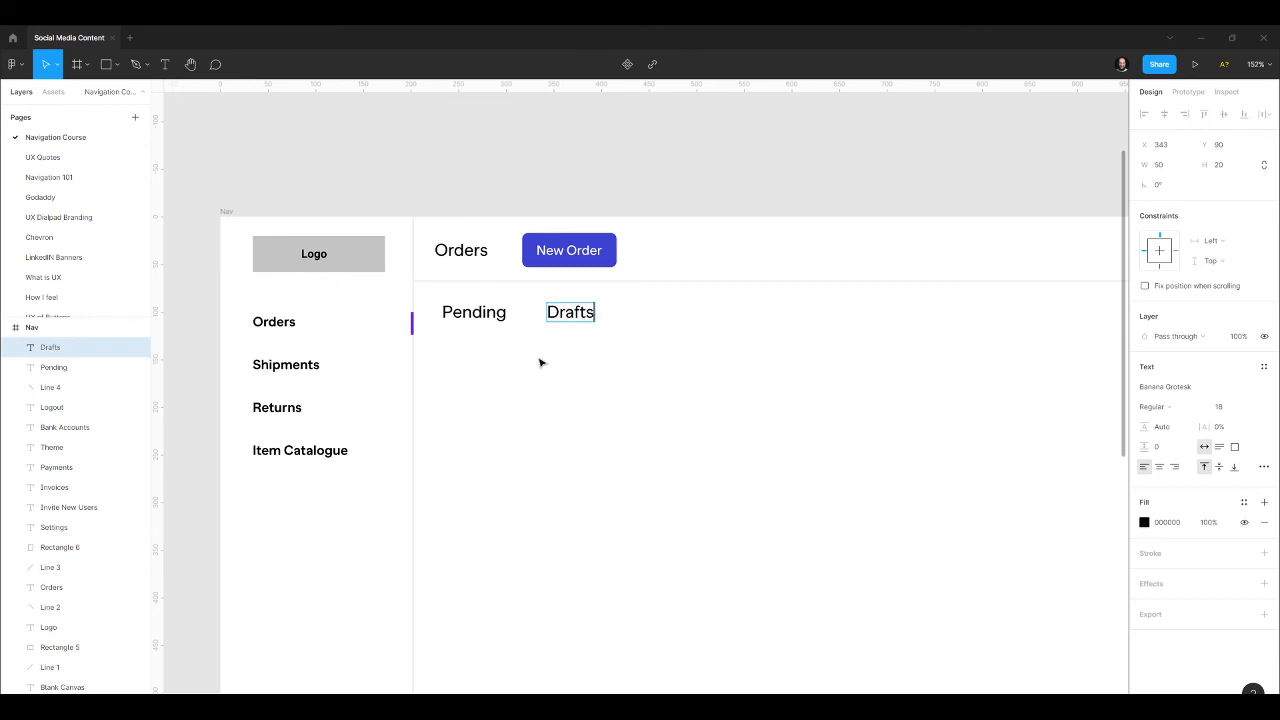
{"action": "key", "text": "Escape"}
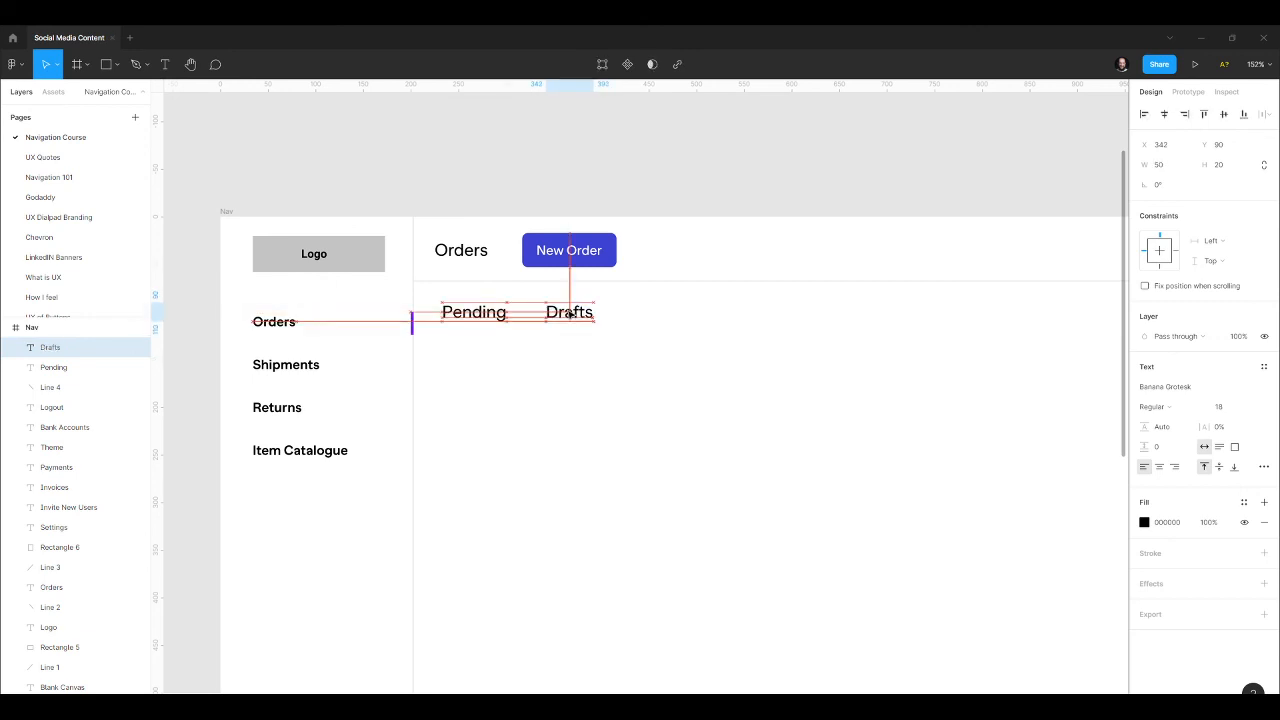
Duplicate the Drafts label to its right on the same row and change the copy's text to "Completed".
{"action": "left_click_drag", "start_coordinate": [570, 314], "coordinate": [686, 316]}
{"action": "double_click", "coordinate": [655, 312]}
{"action": "type", "text": "Completed"}
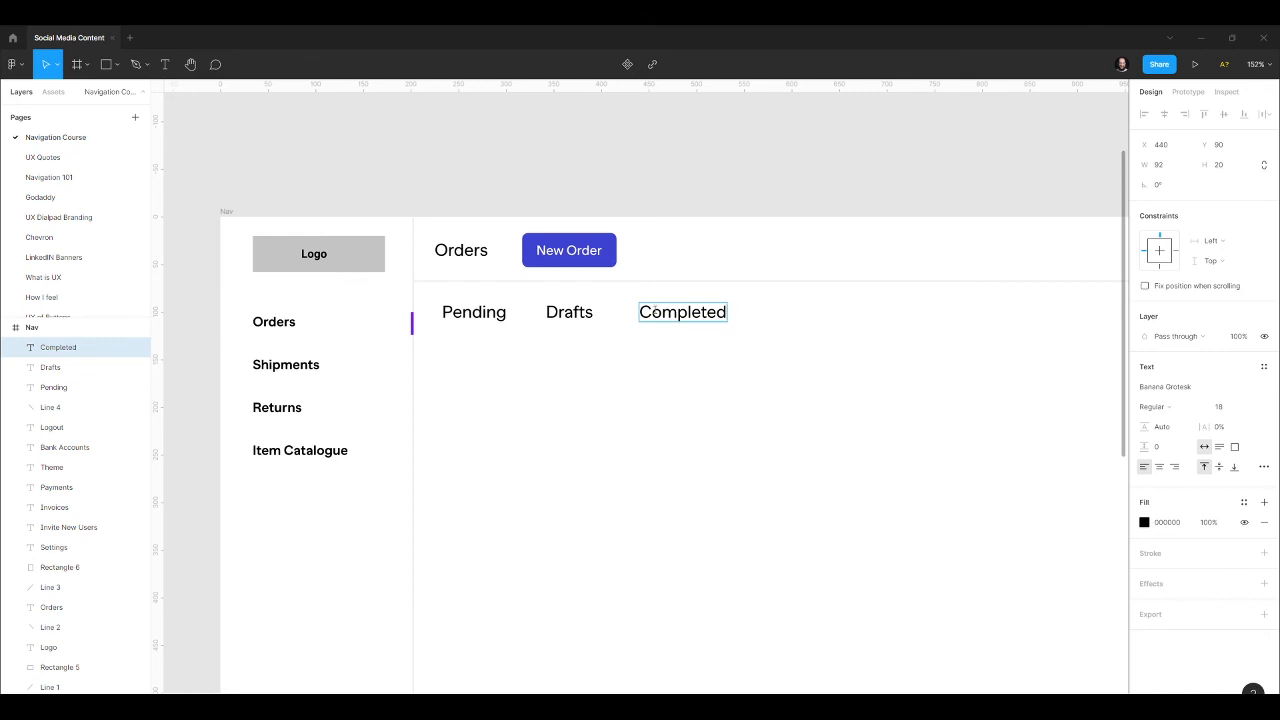
Set the opacity of the Drafts and Completed labels to 50%.
{"action": "key", "text": "Escape"}
{"action": "left_click", "coordinate": [790, 345]}
{"action": "left_click_drag", "start_coordinate": [787, 338], "coordinate": [569, 300]}
{"action": "key", "text": "5"}
Draw a horizontal line directly under the Pending label, matching its width, as the active-tab underline.
{"action": "left_click", "coordinate": [474, 314]}
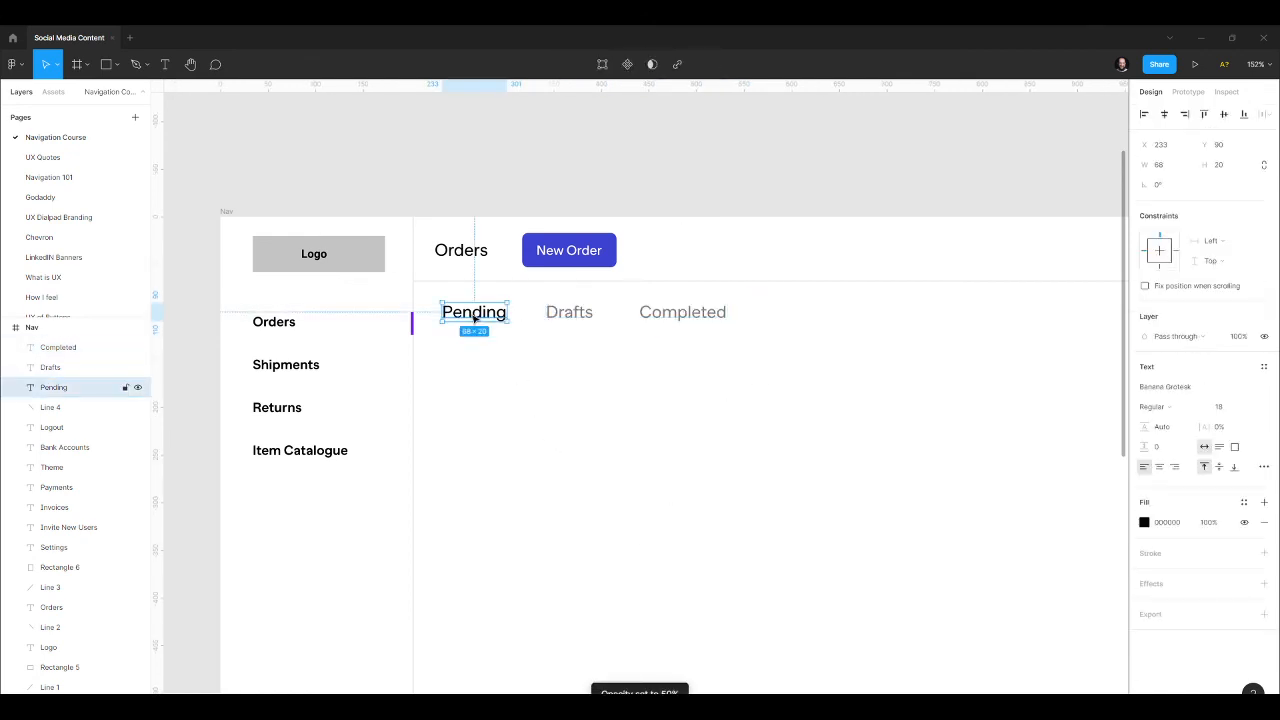
{"action": "left_click", "coordinate": [518, 384]}
{"action": "key", "text": "l"}
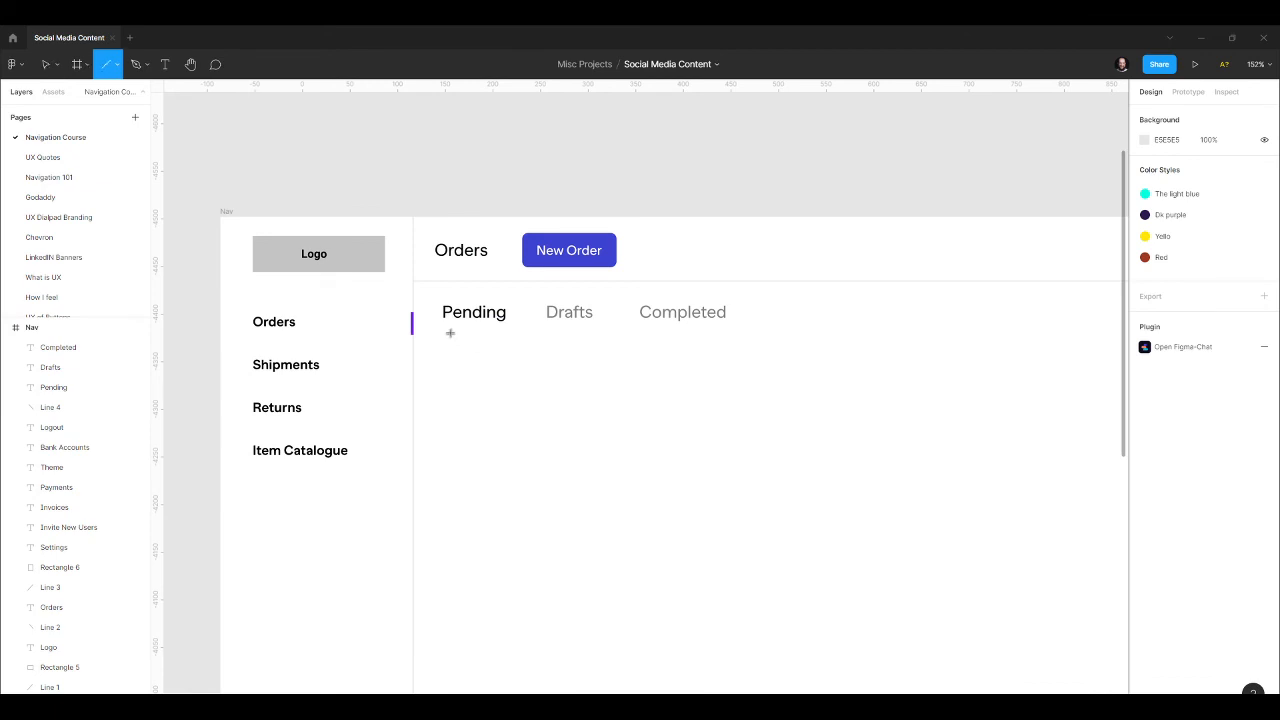
{"action": "left_click_drag", "start_coordinate": [443, 334], "coordinate": [506, 334]}
{"action": "left_click", "coordinate": [600, 444]}
Draw a grey row about 1046 × 52 with corner radius 6 below the Orders sub-navigation, and stack two copies beneath it.
{"action": "scroll", "coordinate": [595, 429], "scroll_direction": "down", "scroll_amount": 2}
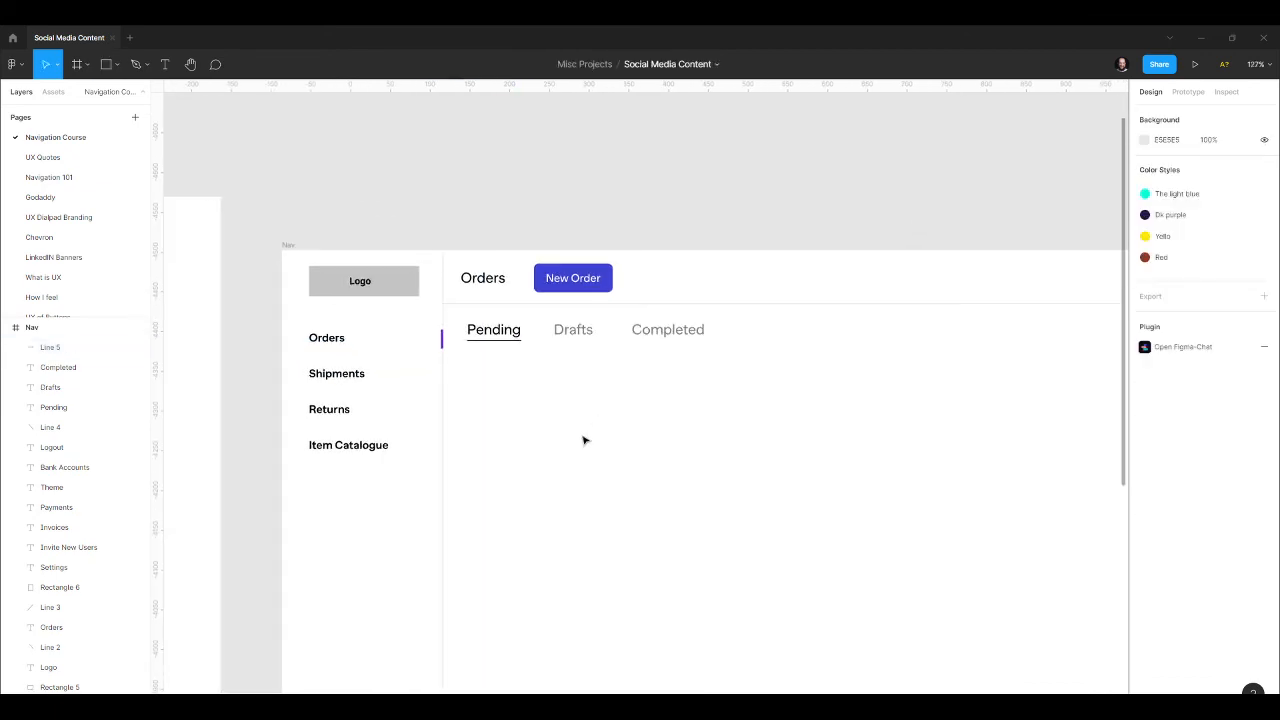
{"action": "left_click_drag", "start_coordinate": [571, 443], "coordinate": [537, 348]}
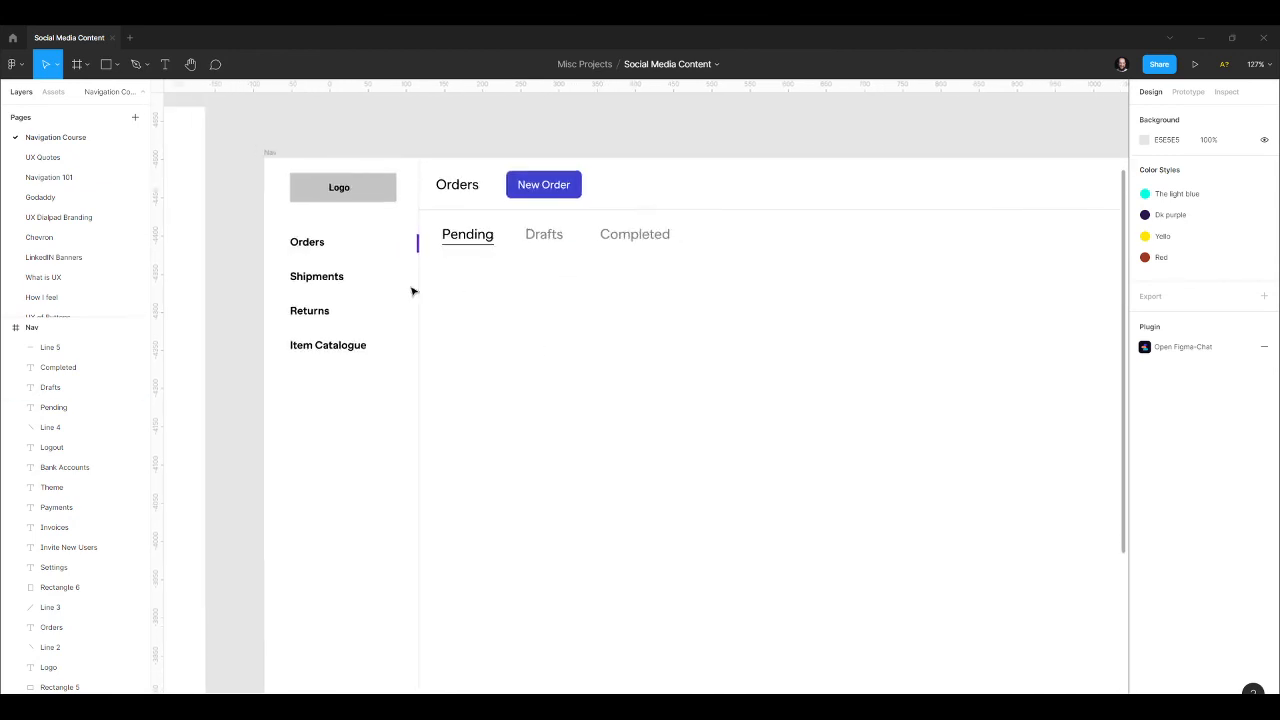
{"action": "scroll", "coordinate": [450, 288], "scroll_direction": "down", "scroll_amount": 3}
{"action": "key", "text": "r"}
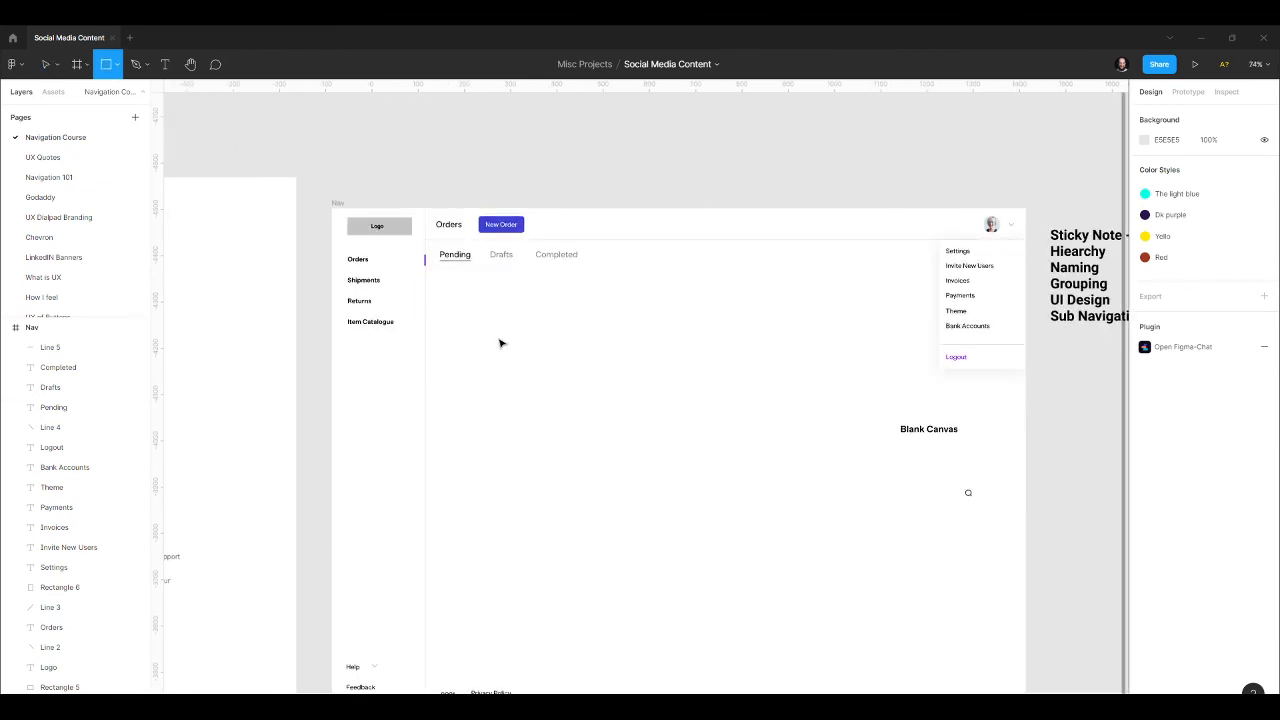
{"action": "left_click_drag", "start_coordinate": [440, 281], "coordinate": [924, 303]}
{"action": "left_click_drag", "start_coordinate": [1196, 185], "coordinate": [913, 228]}
{"action": "left_click_drag", "start_coordinate": [595, 298], "coordinate": [603, 375]}
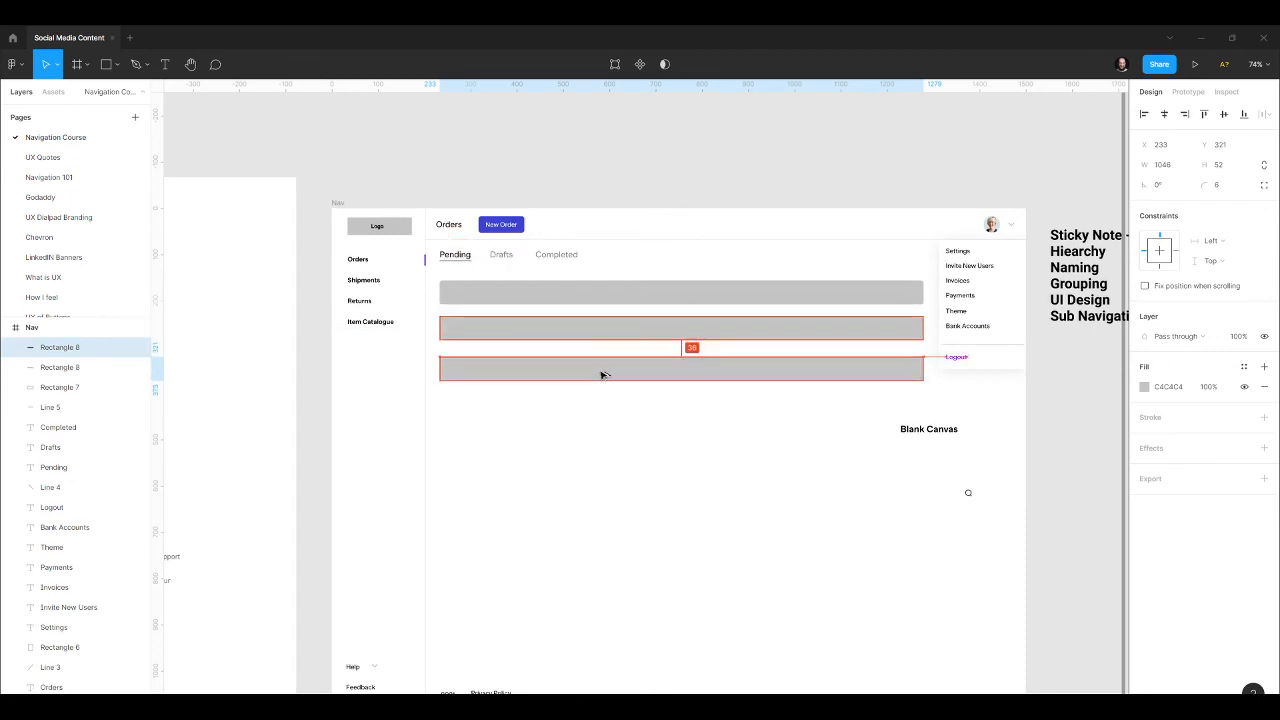
{"action": "left_click", "coordinate": [781, 594]}
Move the search icon up into the header, just left of the profile picture.
{"action": "left_click_drag", "start_coordinate": [967, 490], "coordinate": [968, 230]}
{"action": "left_click", "coordinate": [886, 178]}
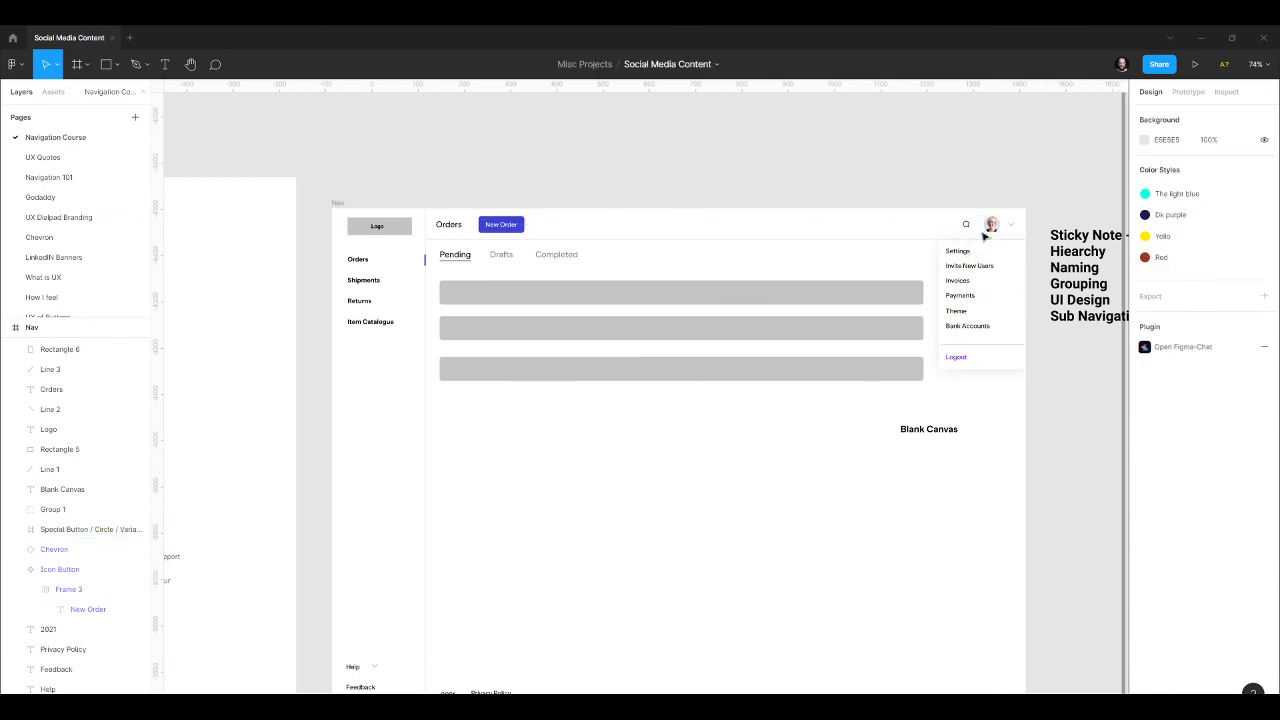
{"action": "scroll", "coordinate": [965, 236], "scroll_direction": "up", "scroll_amount": 5}
{"action": "scroll", "coordinate": [905, 212], "scroll_direction": "down", "scroll_amount": 5}
{"action": "scroll", "coordinate": [915, 222], "scroll_direction": "up", "scroll_amount": 3}
{"action": "scroll", "coordinate": [871, 231], "scroll_direction": "up", "scroll_amount": 1}
{"action": "scroll", "coordinate": [871, 231], "scroll_direction": "down", "scroll_amount": 1}
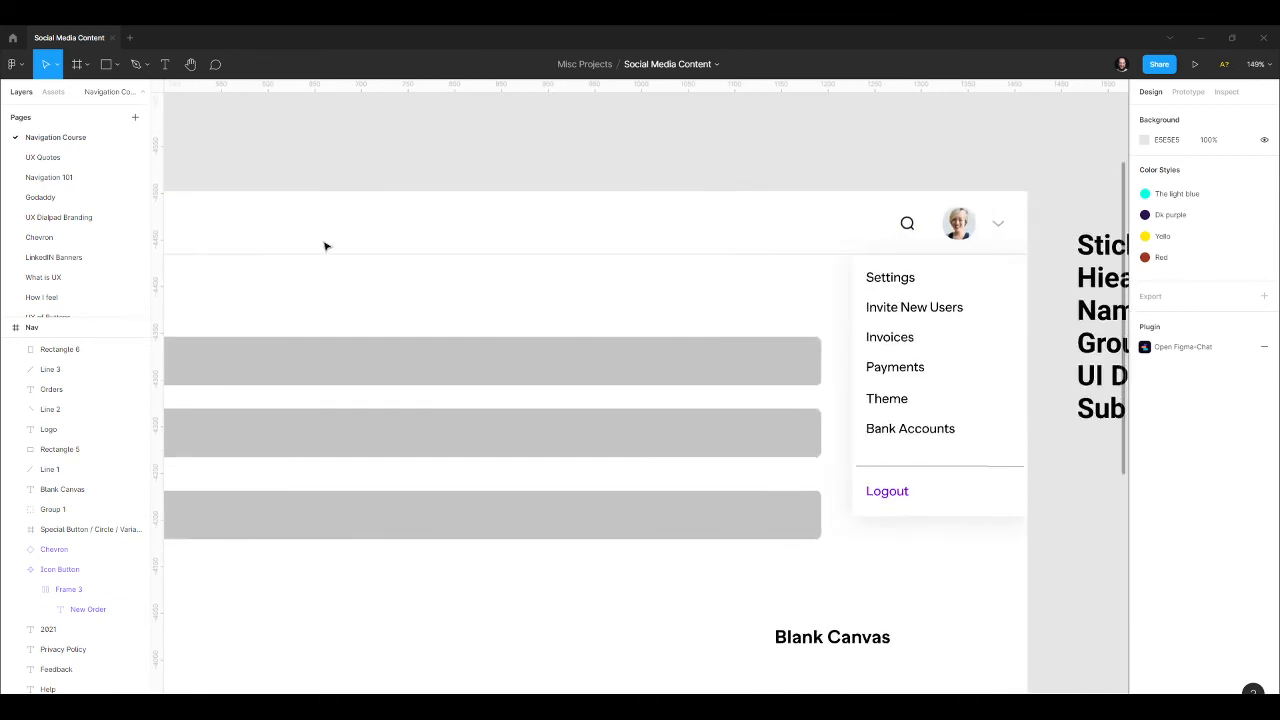
Adjust the grey rows' spacing and duplicate the lower two rows downward to make five stacked rows.
{"action": "scroll", "coordinate": [979, 228], "scroll_direction": "down", "scroll_amount": 3}
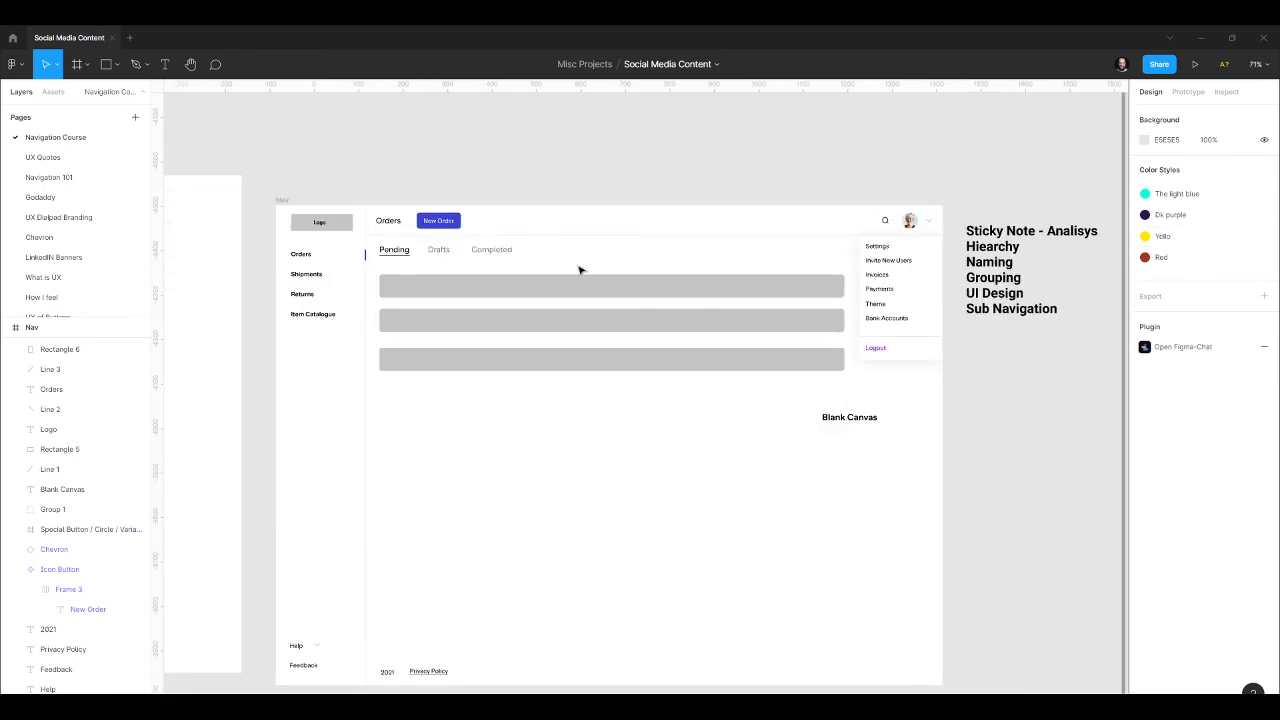
{"action": "left_click_drag", "start_coordinate": [722, 395], "coordinate": [608, 273]}
{"action": "left_click_drag", "start_coordinate": [750, 398], "coordinate": [672, 316]}
{"action": "left_click_drag", "start_coordinate": [700, 365], "coordinate": [703, 438], "text": "alt"}
{"action": "left_click", "coordinate": [770, 498]}
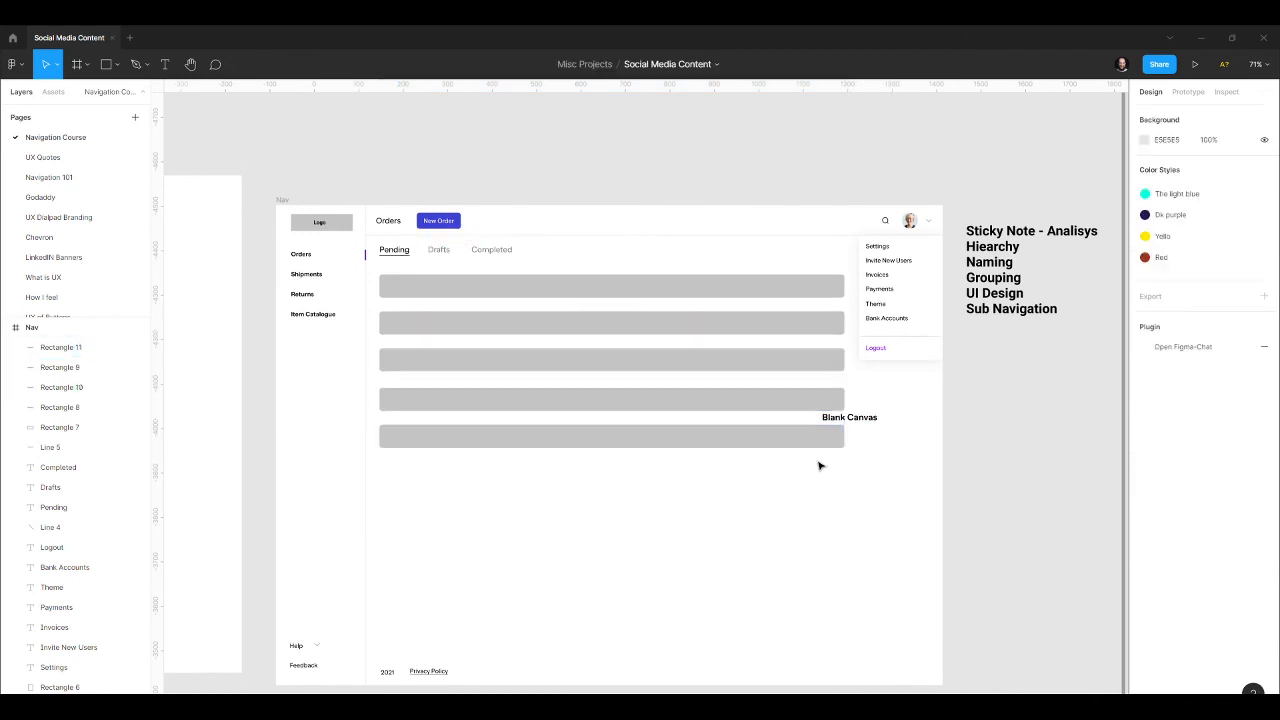
Delete the Blank Canvas label and shift all five grey rows up, closer to the Pending, Drafts and Completed labels.
{"action": "left_click", "coordinate": [871, 420]}
{"action": "key", "text": "Delete"}
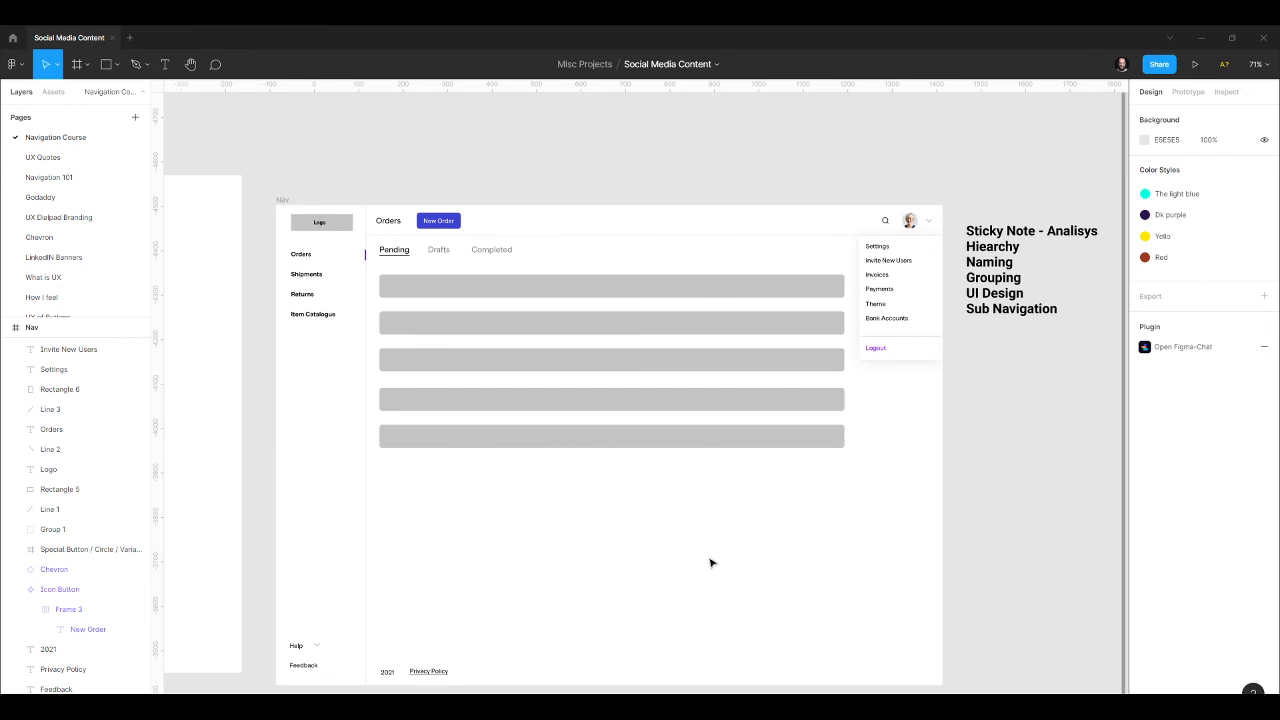
{"action": "left_click_drag", "start_coordinate": [811, 566], "coordinate": [544, 313]}
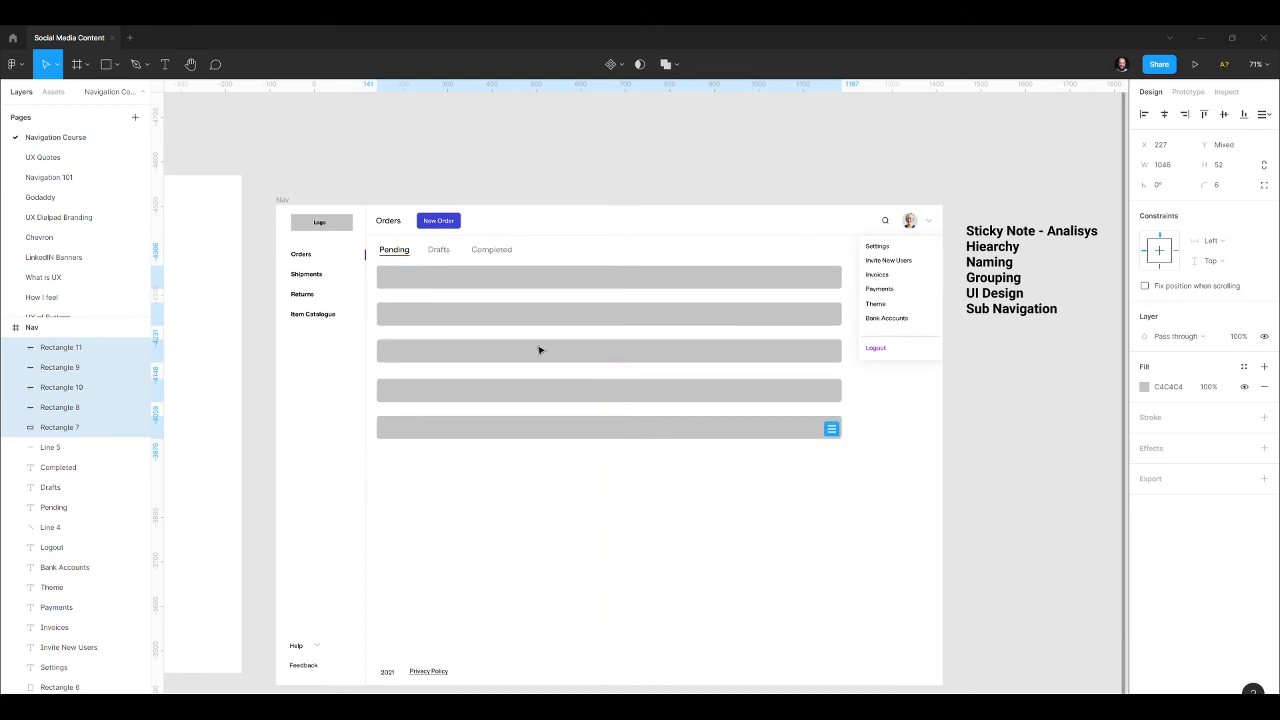
{"action": "left_click", "coordinate": [481, 551]}
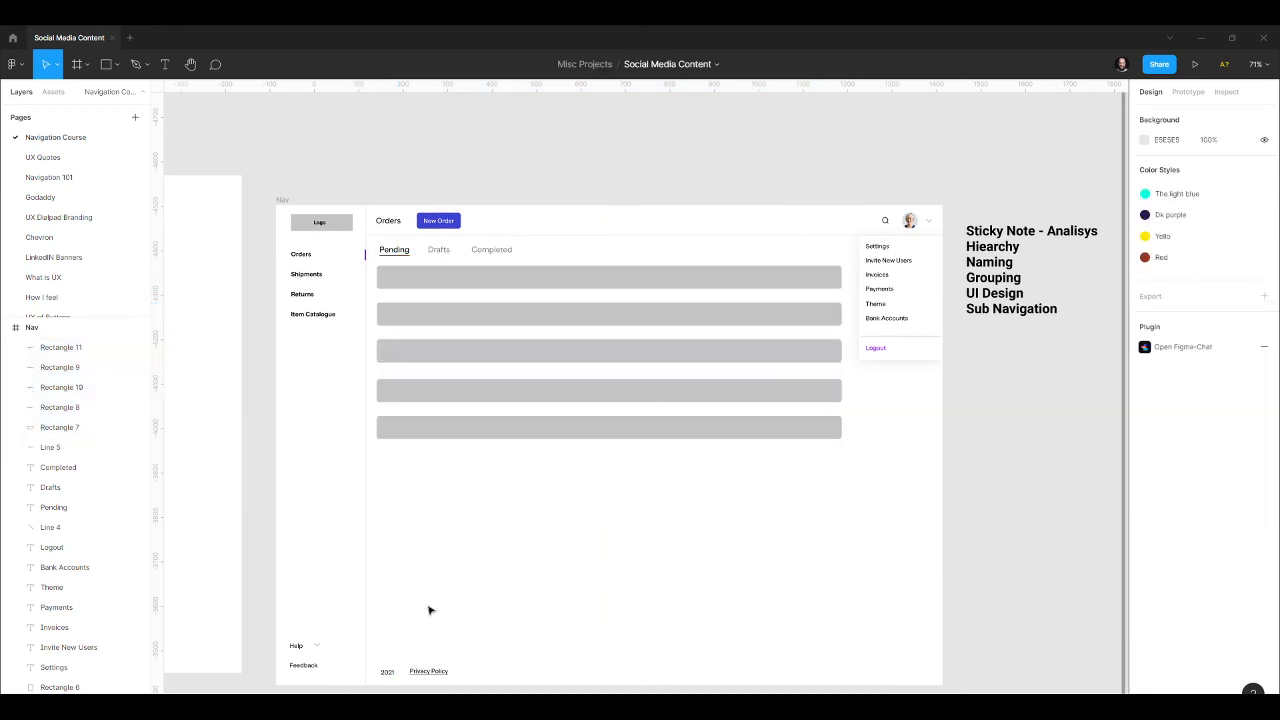
Compare the item list and navigation tree diagram with the Nav frame's sidebar, header, account dropdown and Orders sub-navigation.
{"action": "scroll", "coordinate": [1043, 357], "scroll_direction": "down", "scroll_amount": 5}
{"action": "scroll", "coordinate": [433, 251], "scroll_direction": "up", "scroll_amount": 3}
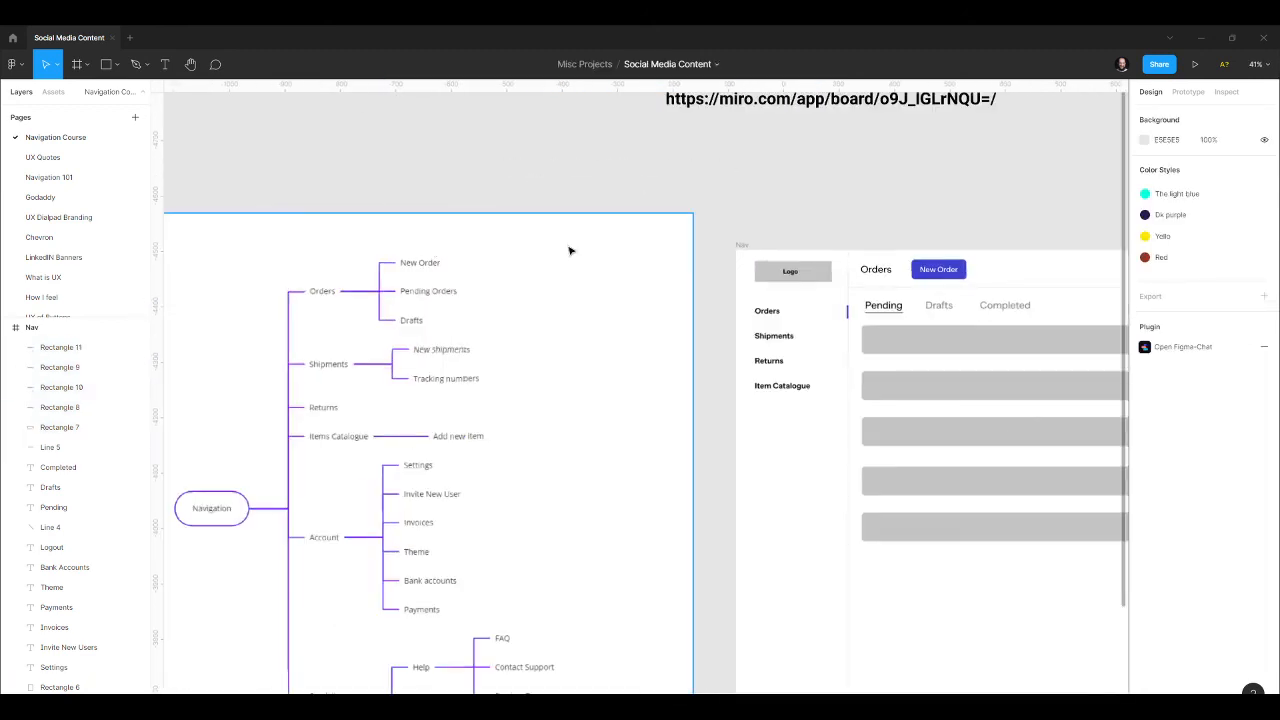
{"action": "scroll", "coordinate": [433, 251], "scroll_direction": "down", "scroll_amount": 5}
{"action": "scroll", "coordinate": [509, 320], "scroll_direction": "up", "scroll_amount": 3}
{"action": "scroll", "coordinate": [320, 316], "scroll_direction": "down", "scroll_amount": 3}
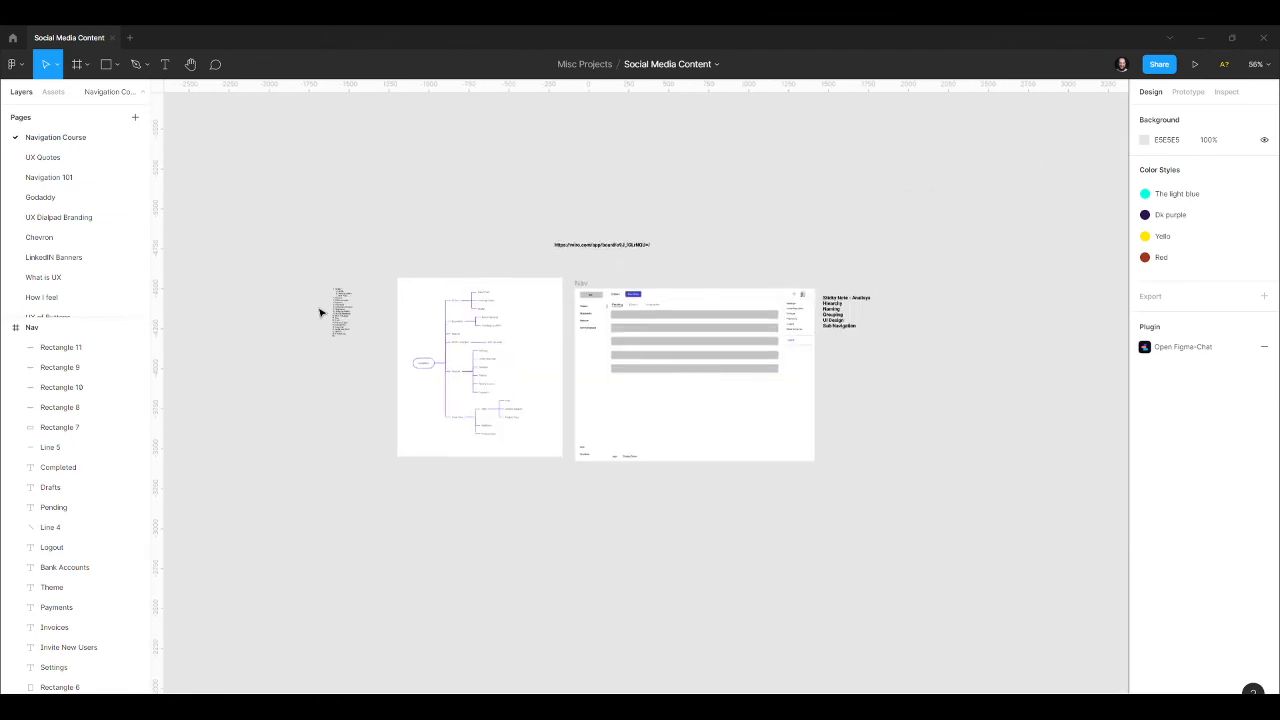
{"action": "scroll", "coordinate": [703, 290], "scroll_direction": "up", "scroll_amount": 5}
{"action": "scroll", "coordinate": [451, 346], "scroll_direction": "up", "scroll_amount": 4}
{"action": "scroll", "coordinate": [880, 277], "scroll_direction": "down", "scroll_amount": 3}
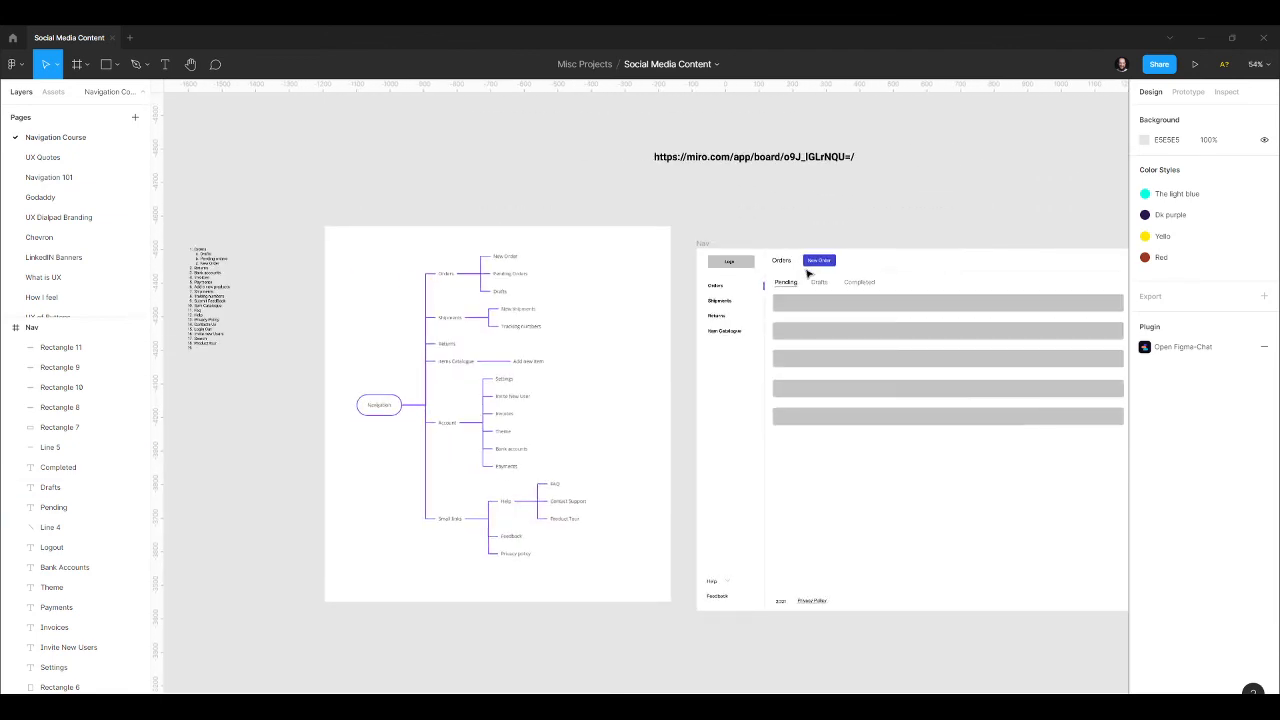
{"action": "scroll", "coordinate": [864, 271], "scroll_direction": "up", "scroll_amount": 2}
{"action": "scroll", "coordinate": [806, 277], "scroll_direction": "down", "scroll_amount": 5}
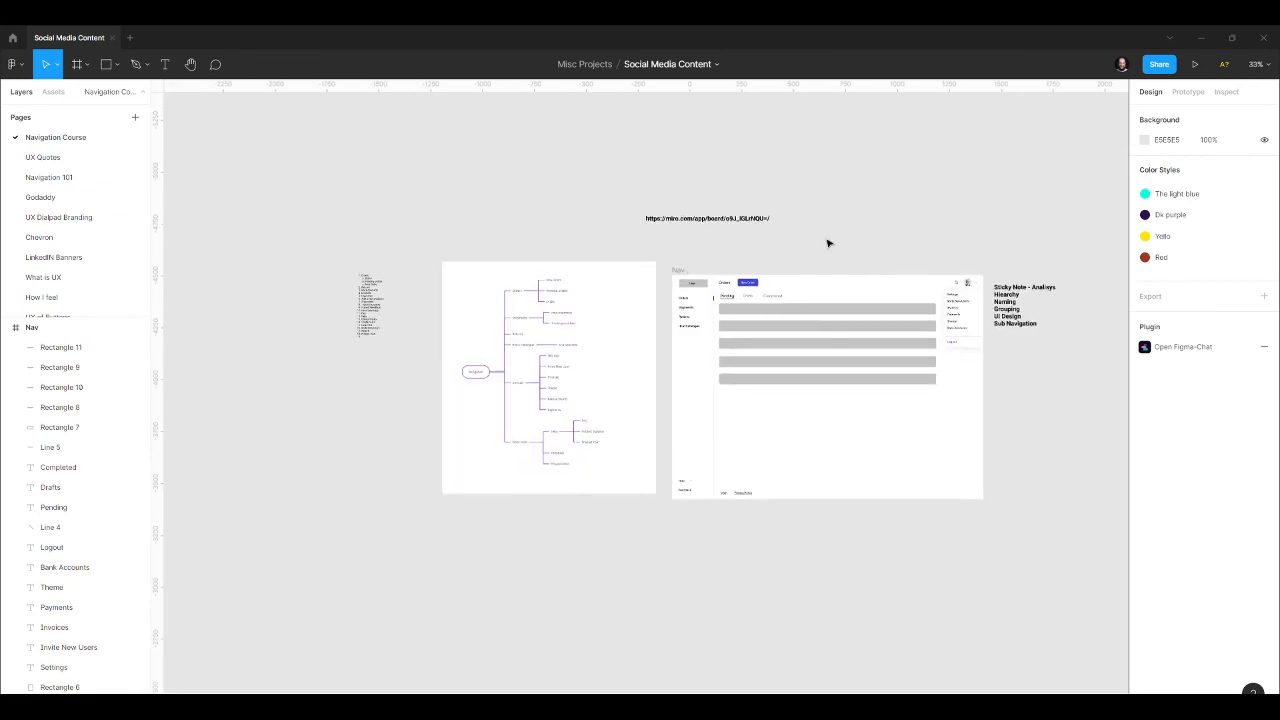
{"action": "scroll", "coordinate": [780, 251], "scroll_direction": "up", "scroll_amount": 3}
{"action": "scroll", "coordinate": [857, 249], "scroll_direction": "down", "scroll_amount": 3}
{"action": "scroll", "coordinate": [900, 270], "scroll_direction": "up", "scroll_amount": 3}
{"action": "scroll", "coordinate": [1109, 318], "scroll_direction": "down", "scroll_amount": 1}
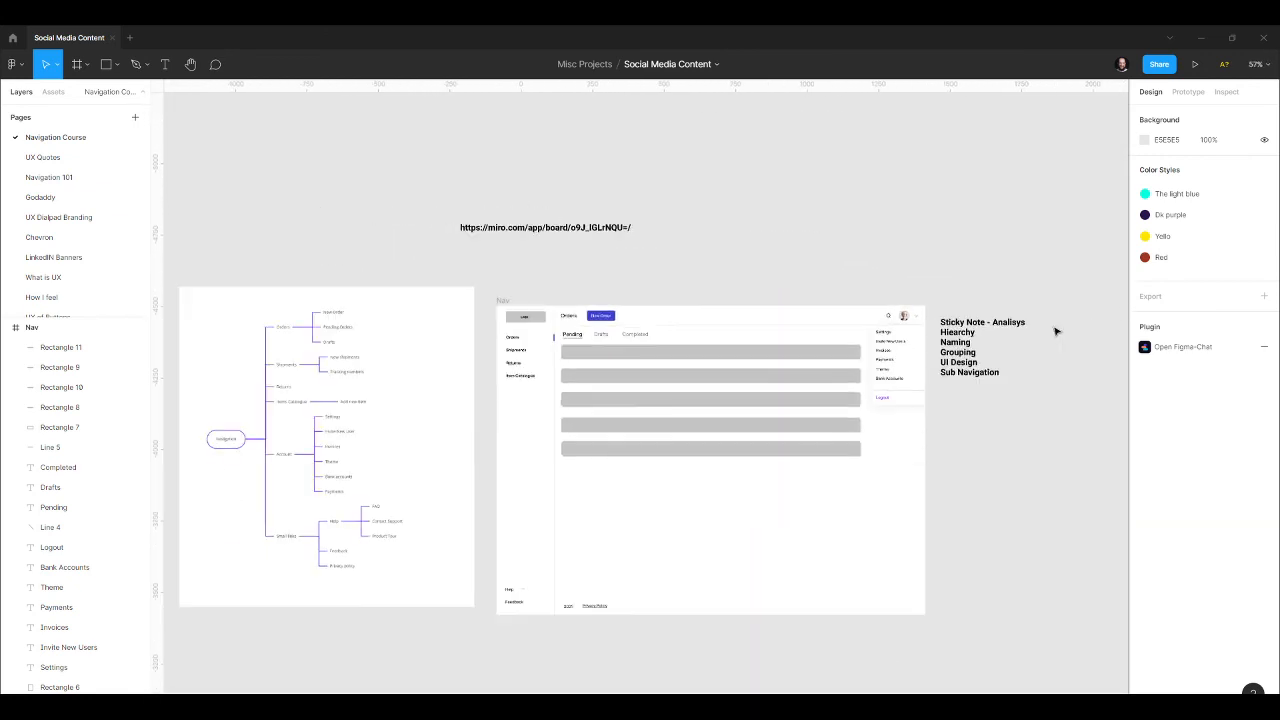
{"action": "scroll", "coordinate": [789, 349], "scroll_direction": "down", "scroll_amount": 1}
{"action": "scroll", "coordinate": [700, 366], "scroll_direction": "up", "scroll_amount": 4}
{"action": "scroll", "coordinate": [655, 237], "scroll_direction": "down", "scroll_amount": 2}
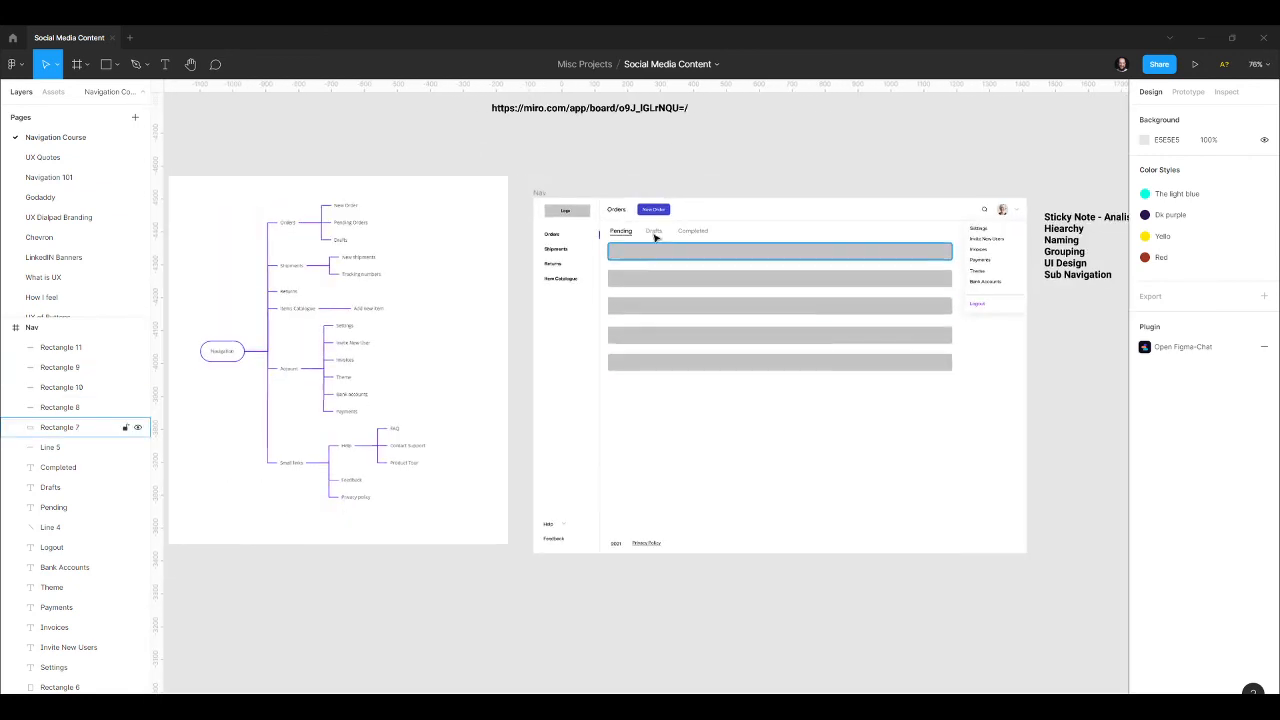
{"action": "scroll", "coordinate": [655, 237], "scroll_direction": "up", "scroll_amount": 4}
{"action": "scroll", "coordinate": [620, 245], "scroll_direction": "down", "scroll_amount": 5}
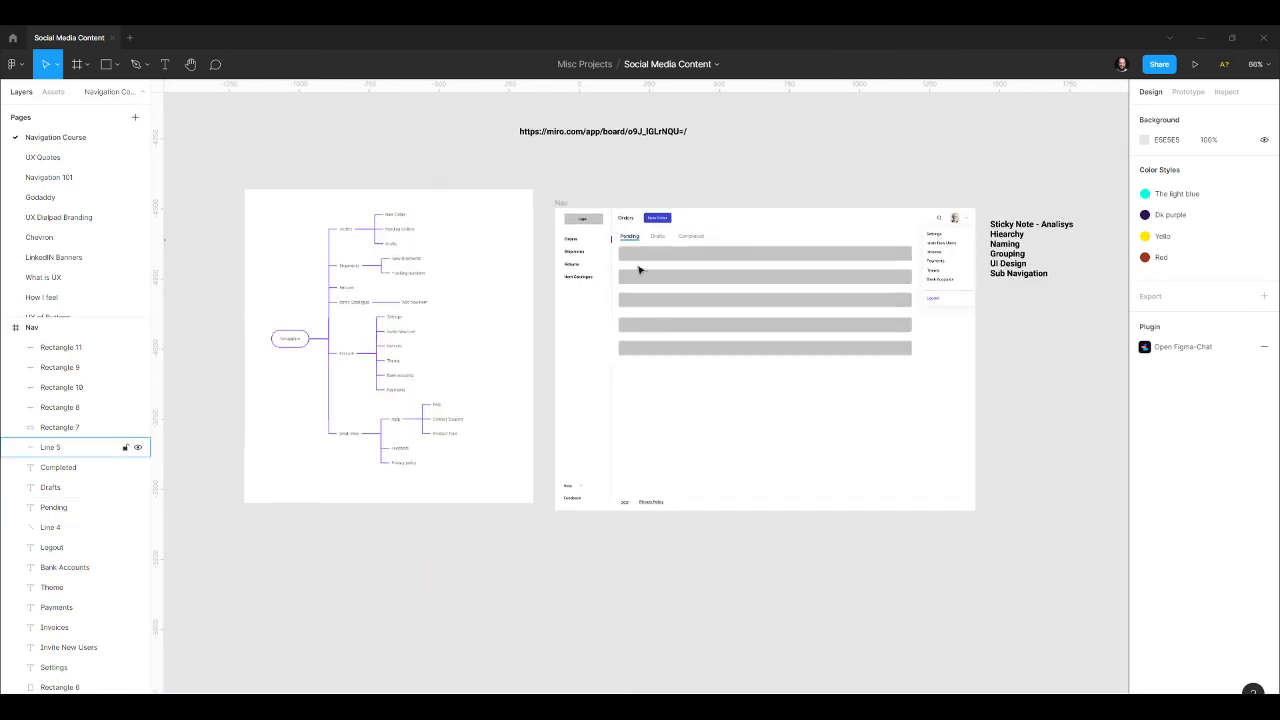